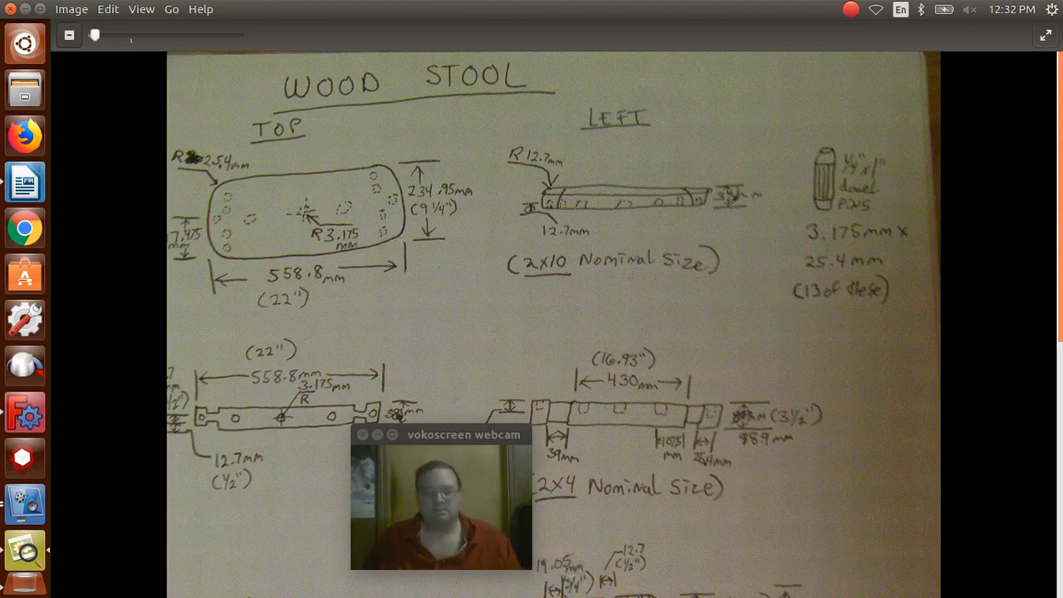
# Step: Examine the wood stool drawings and their dimensions, and the calculated hole positions in the LibreOffice Writer notes
pyautogui.scroll(-5, 1048, 237)
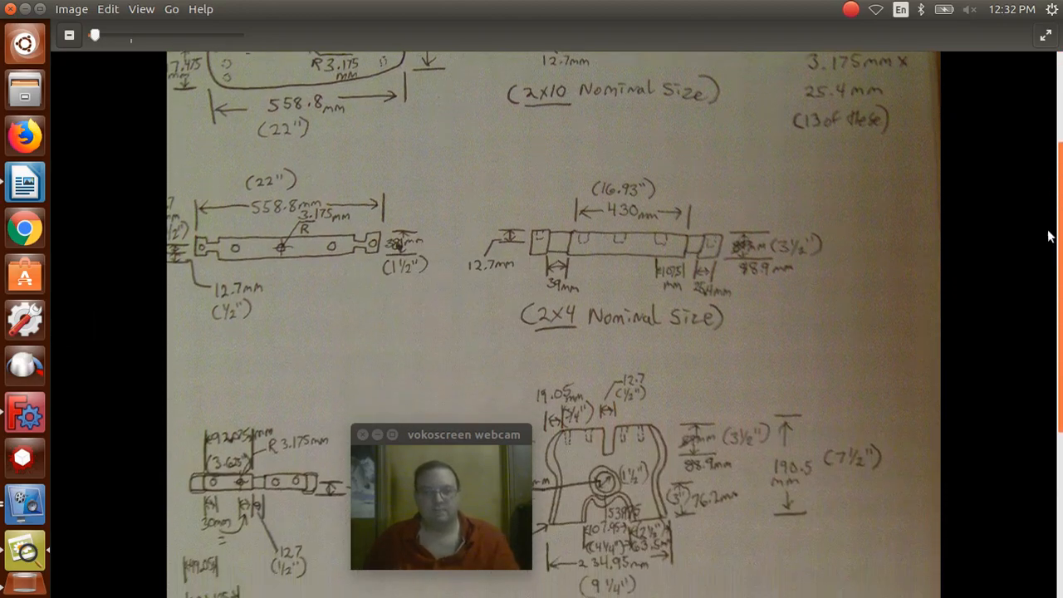
pyautogui.scroll(-6, 1044, 298)
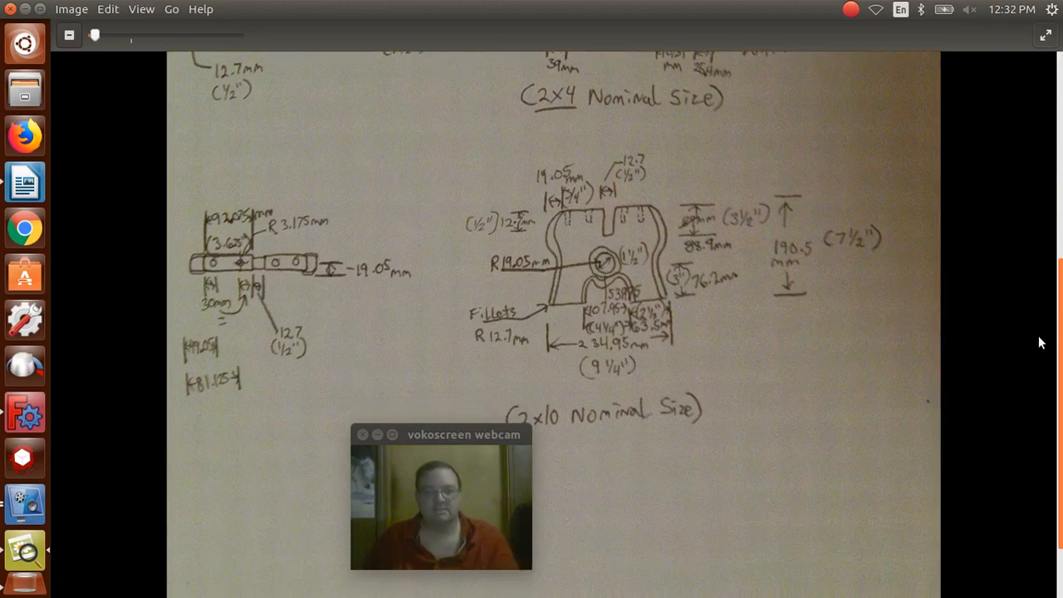
pyautogui.scroll(-2, 1039, 342)
pyautogui.scroll(12, 1037, 373)
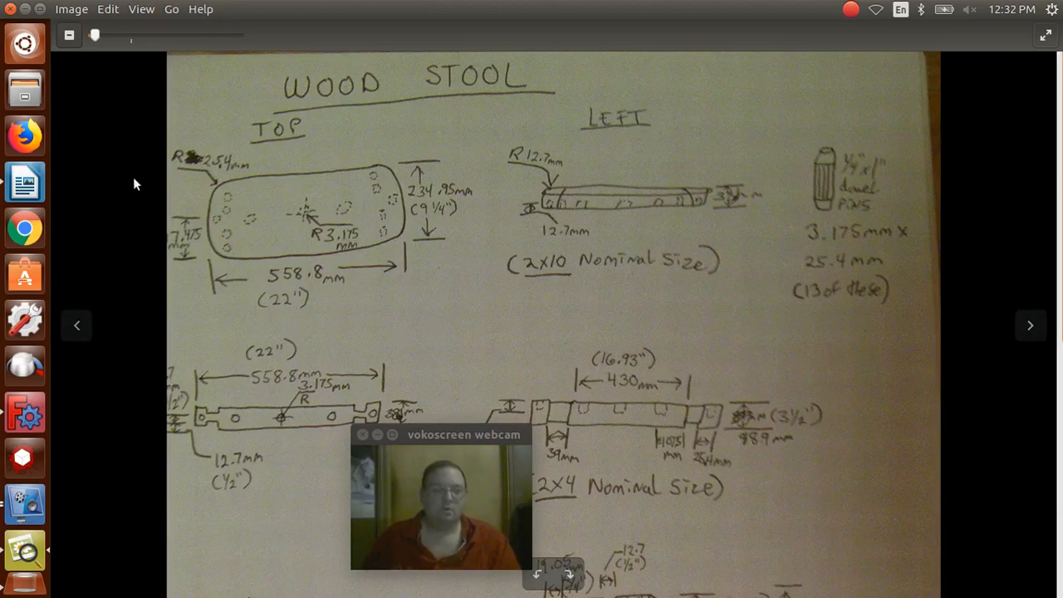
pyautogui.click(25, 186)
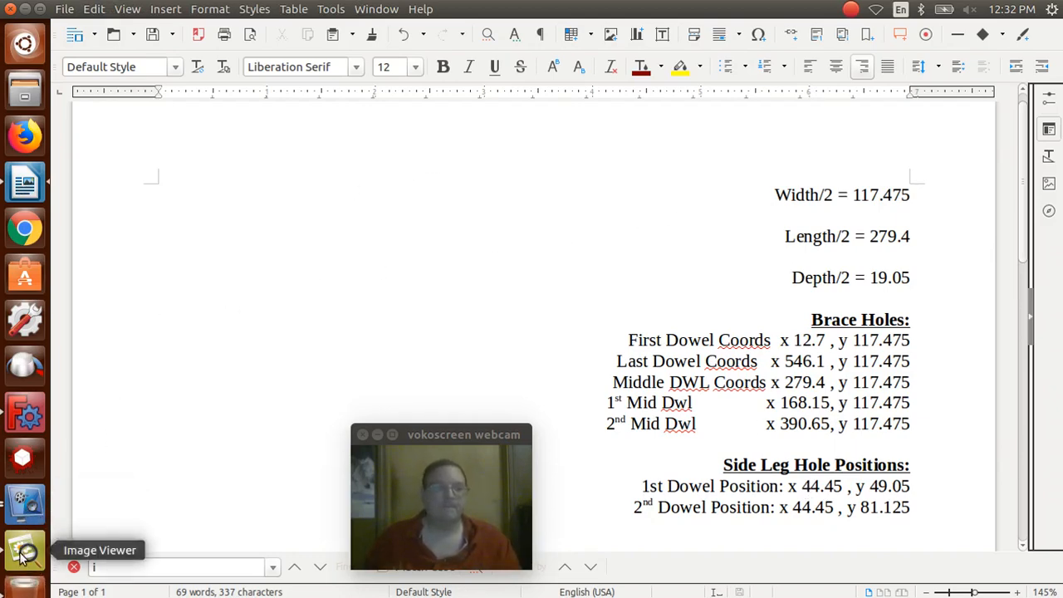
# Step: Switch to FreeCAD and start a new Part Design sketch on the XY plane
pyautogui.click(27, 415)
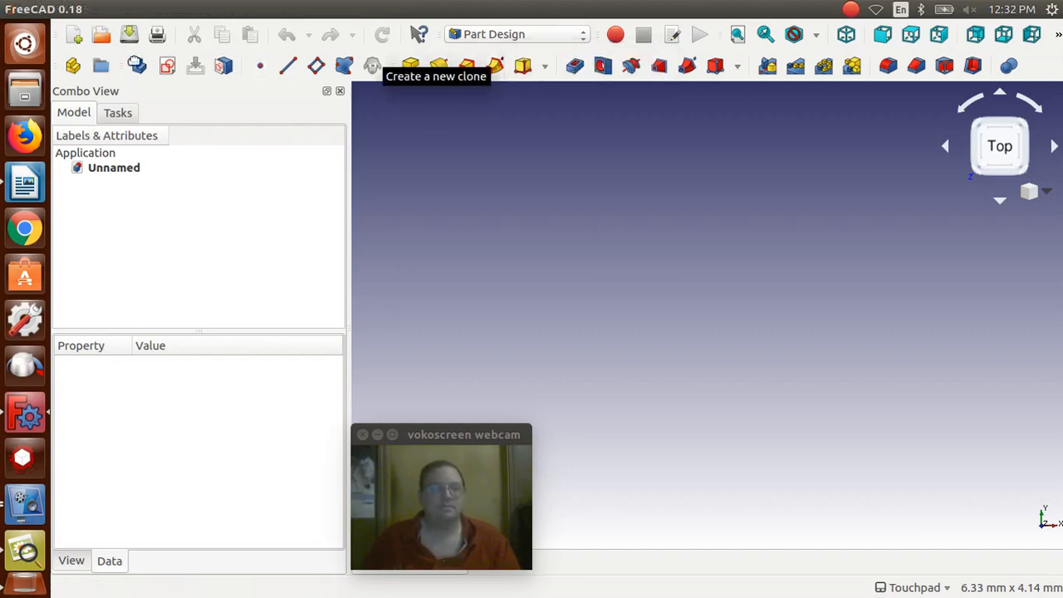
pyautogui.click(168, 66)
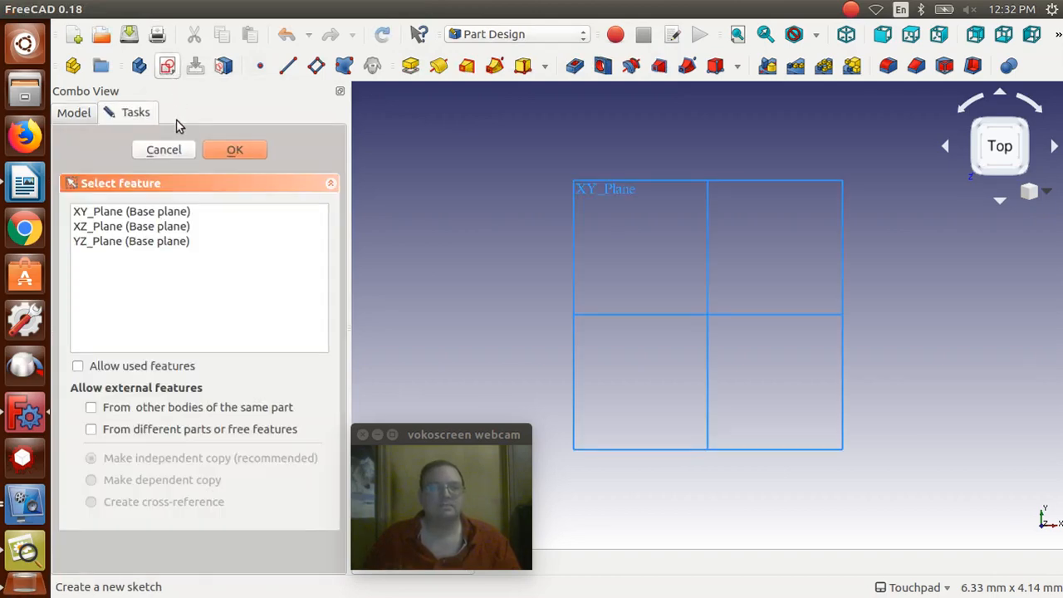
pyautogui.click(126, 213)
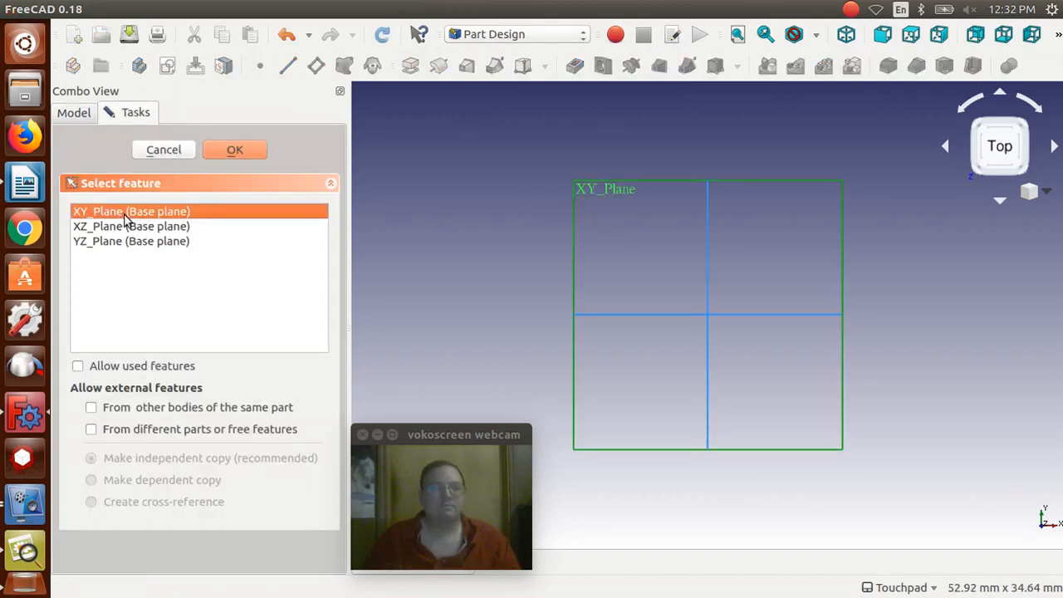
pyautogui.click(254, 150)
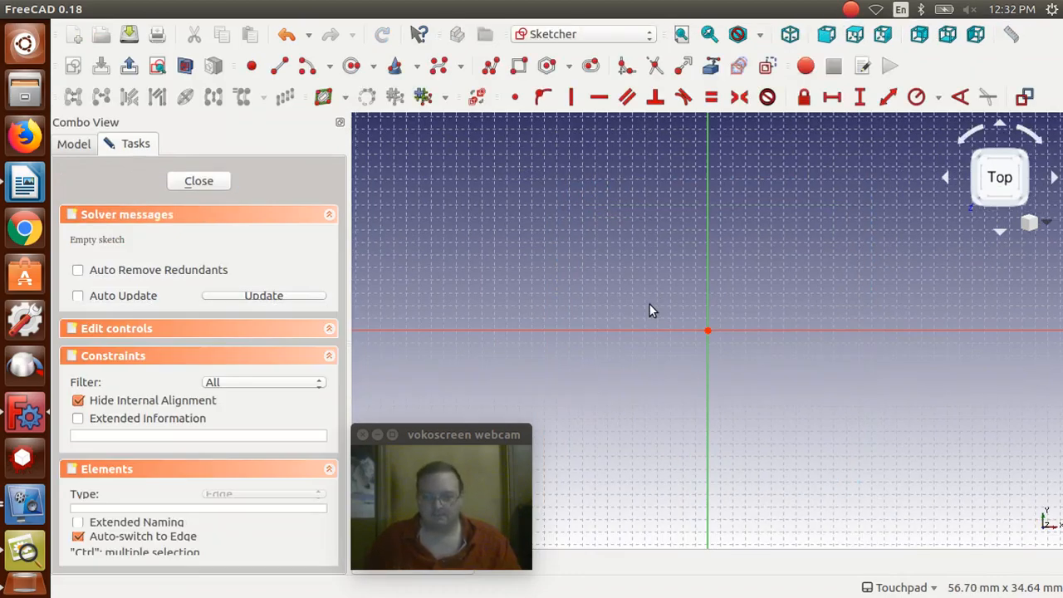
# Step: Sketch a rectangle about 259 mm wide and 108 mm high, just above the horizontal axis and right of the vertical axis
pyautogui.scroll(-10, 651, 311)
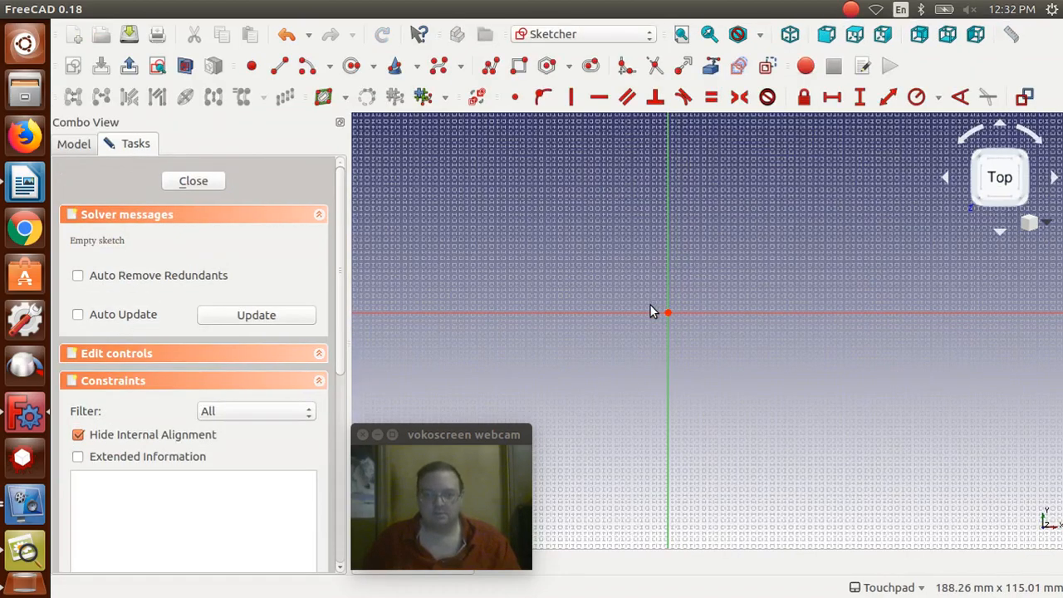
pyautogui.scroll(2, 652, 310)
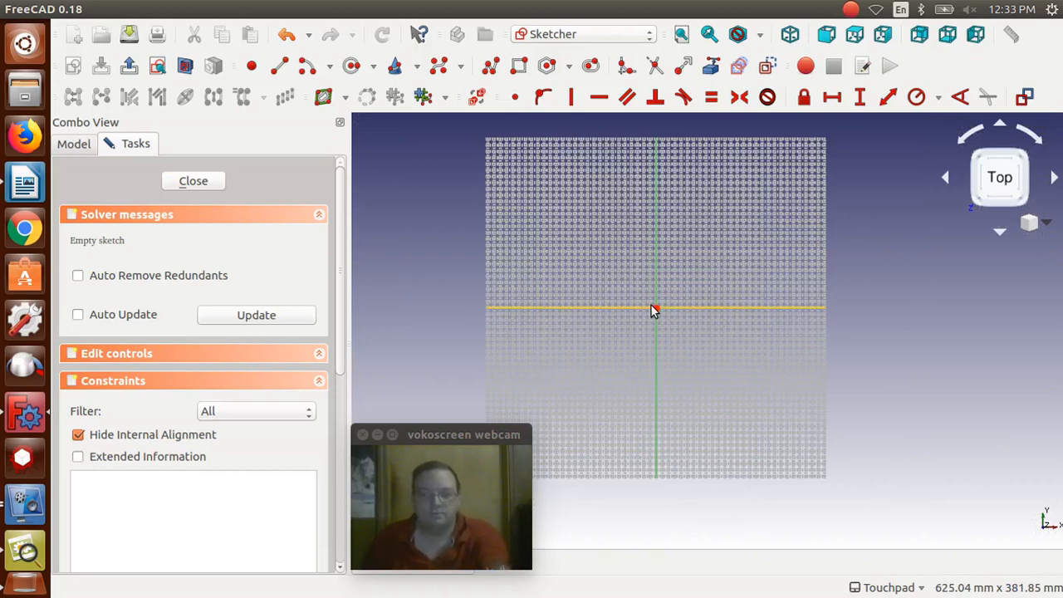
pyautogui.press('Left')
pyautogui.press('Left')
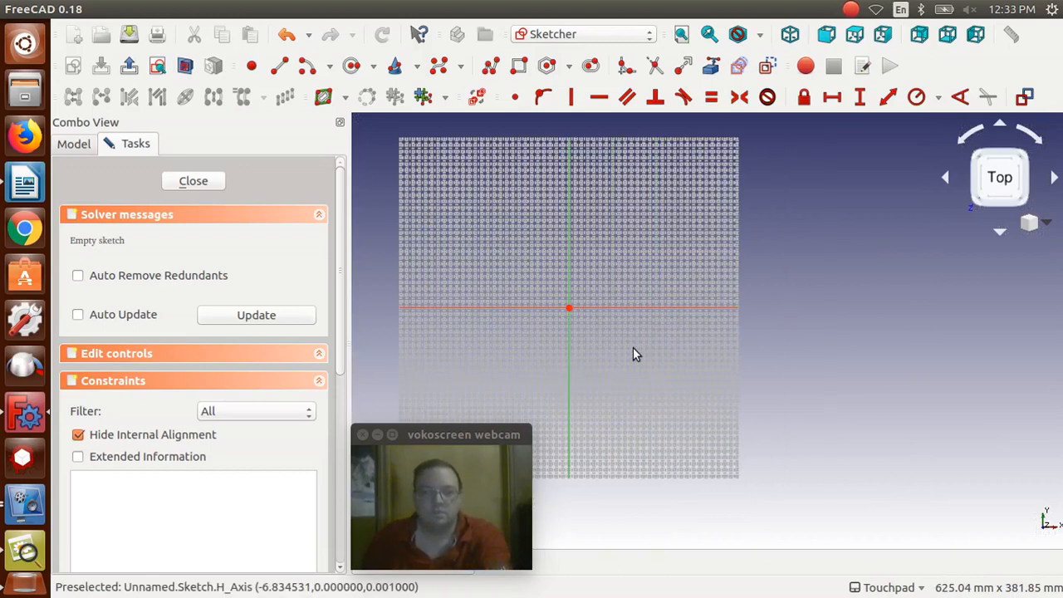
pyautogui.press('Down')
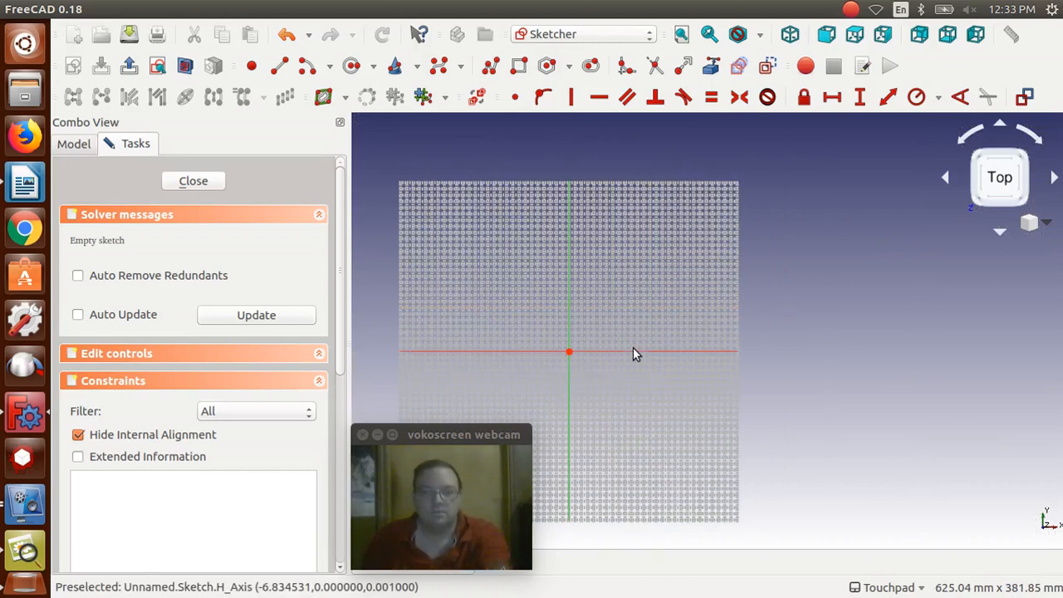
pyautogui.click(519, 67)
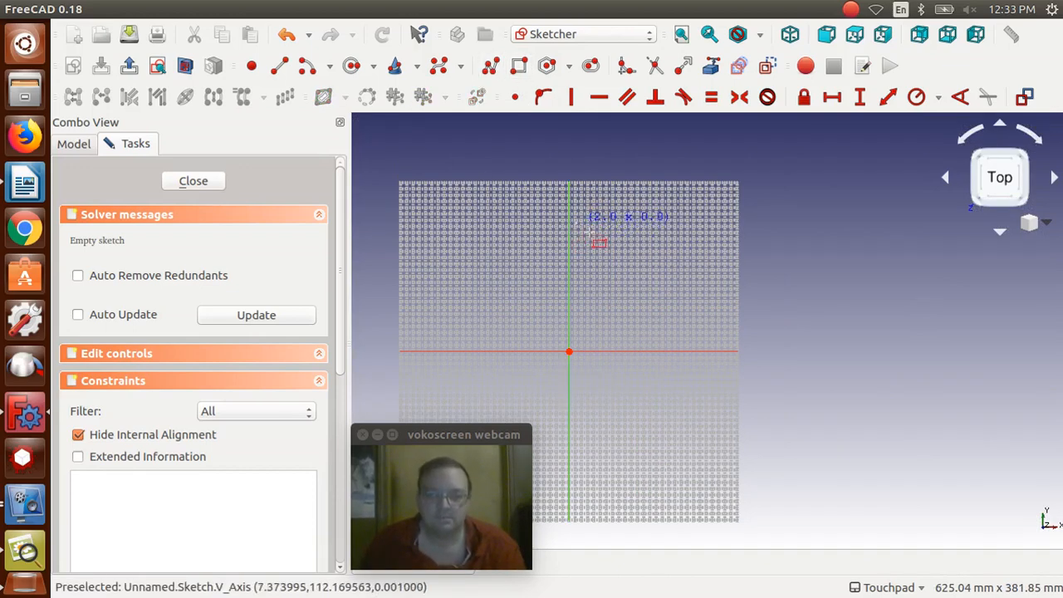
pyautogui.click(573, 222)
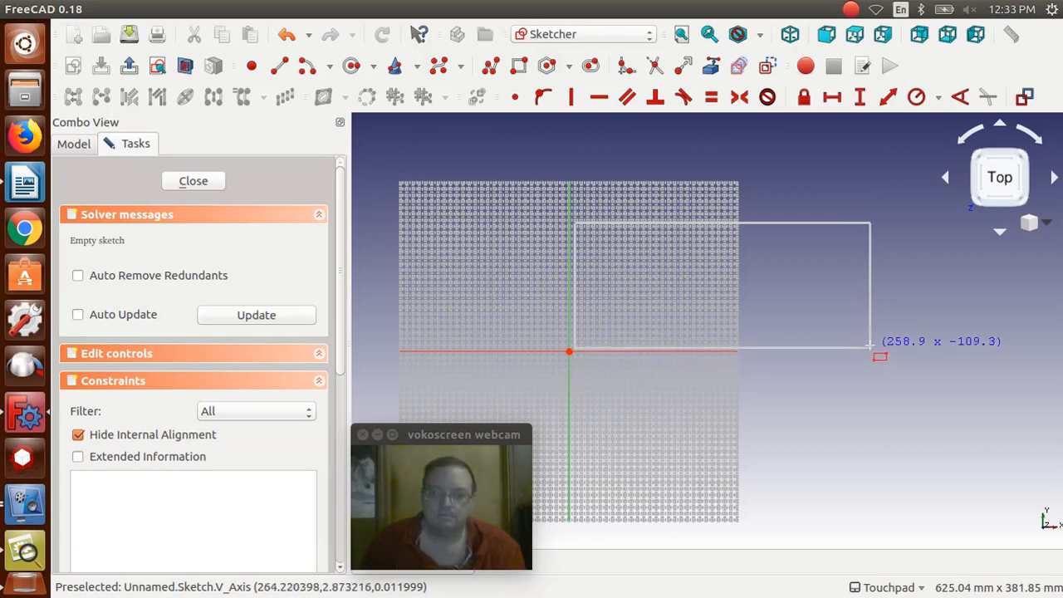
pyautogui.click(871, 346)
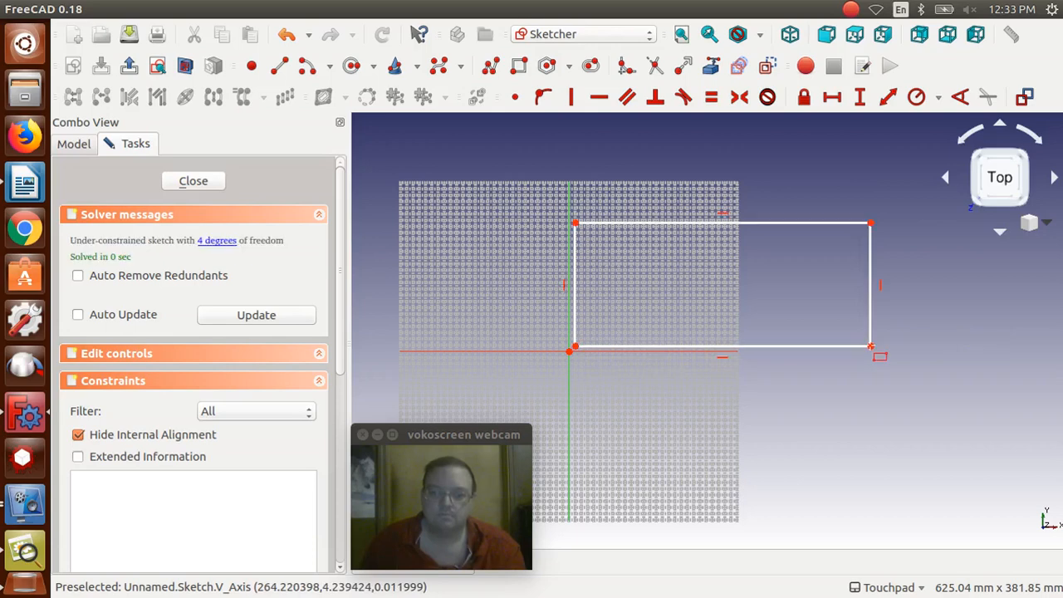
pyautogui.rightClick(849, 348)
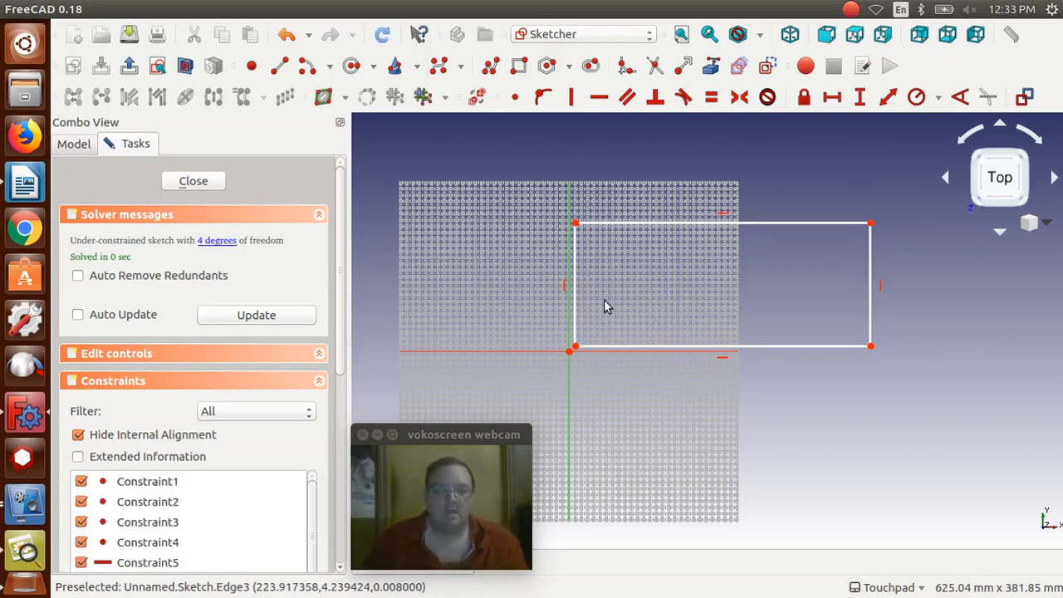
# Step: Check the seat width in the stool drawing and constrain the rectangle's left side to a vertical length of 234.95 mm
pyautogui.click(26, 551)
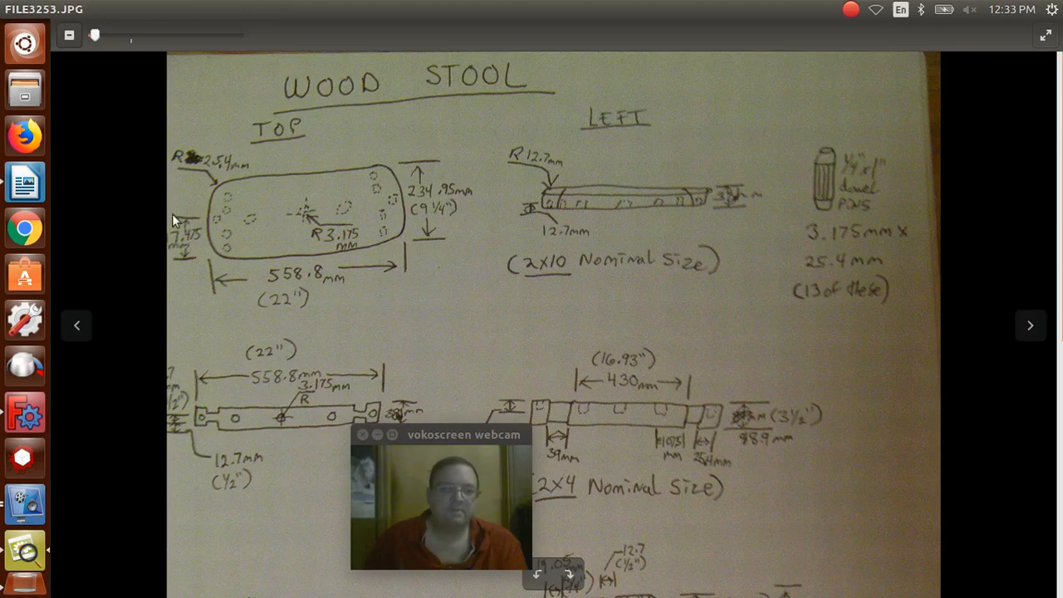
pyautogui.click(29, 419)
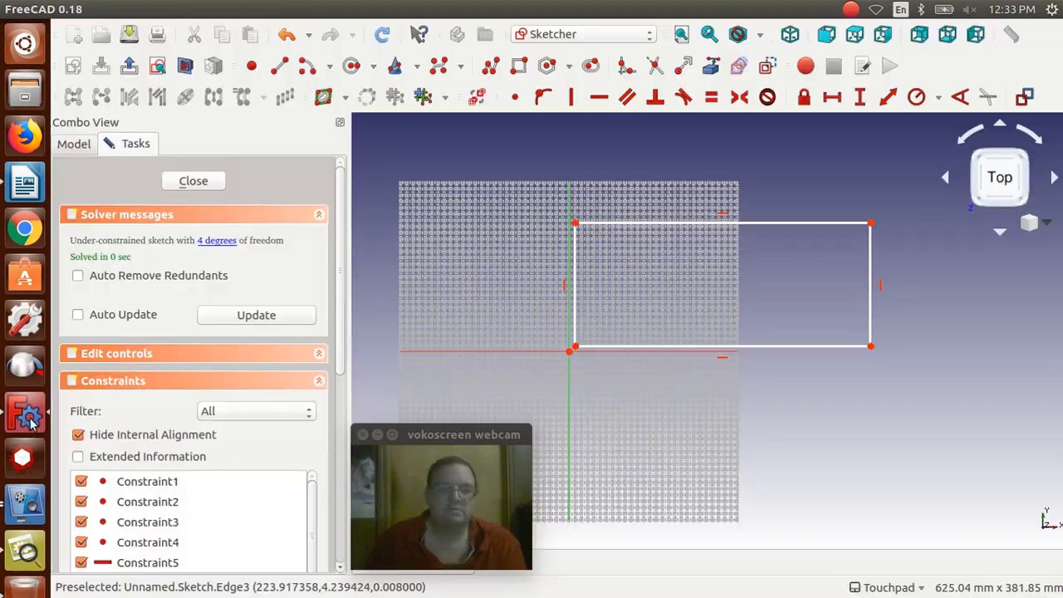
pyautogui.click(577, 287)
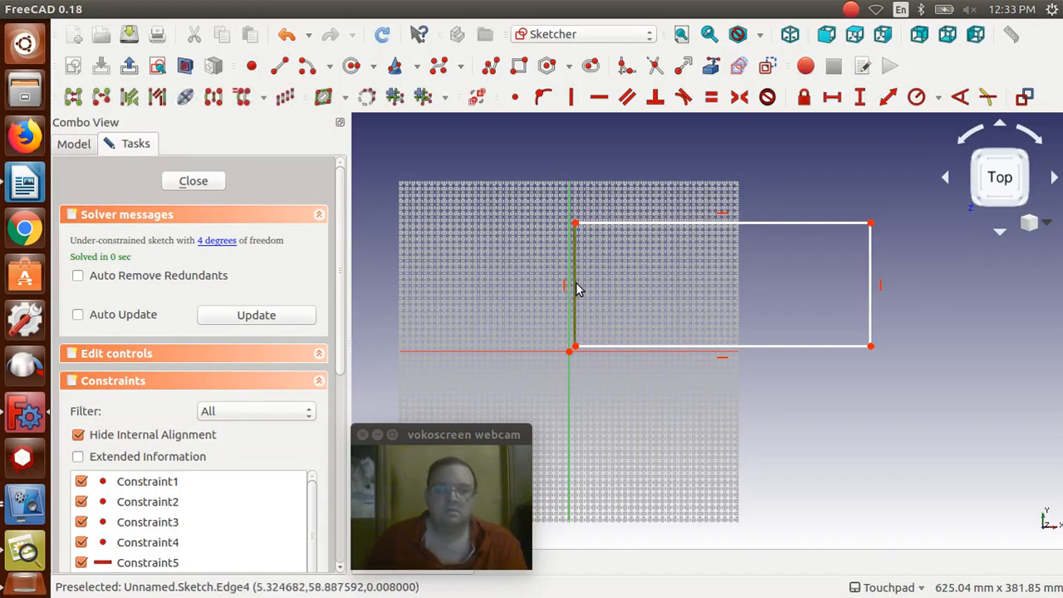
pyautogui.click(861, 98)
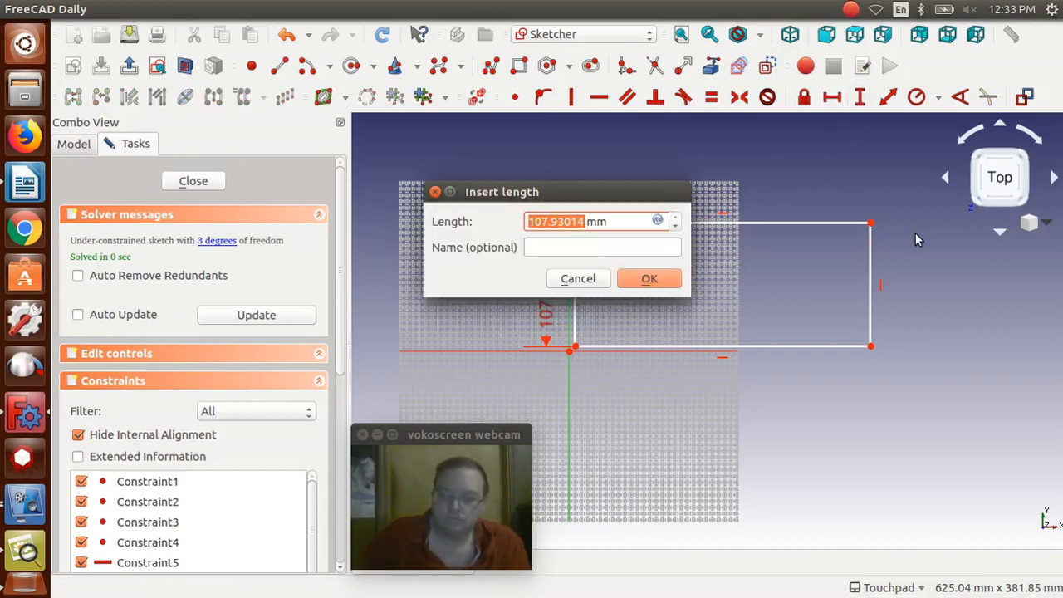
pyautogui.write('234.95')
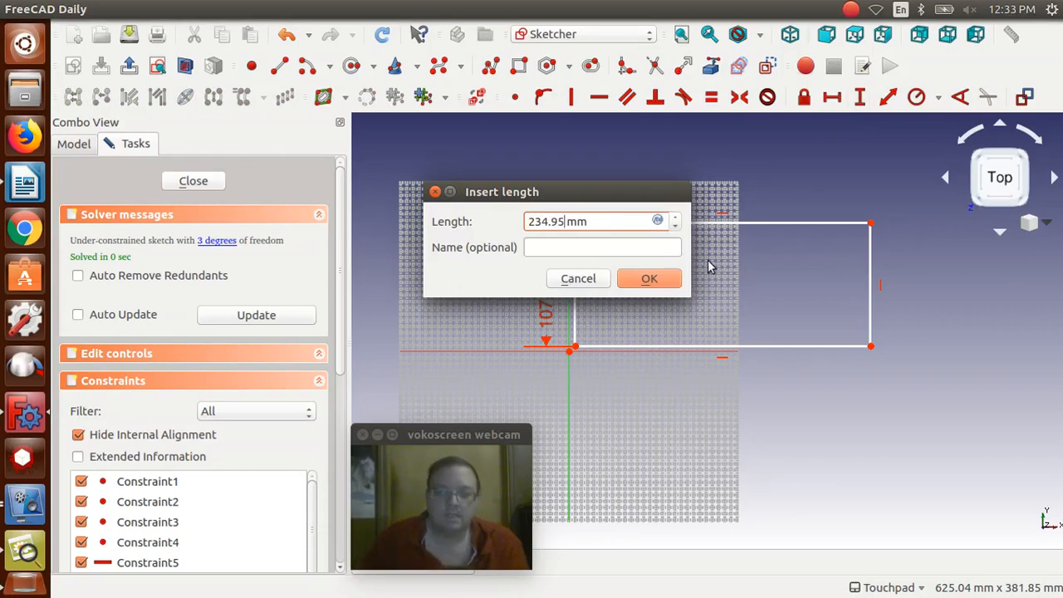
pyautogui.click(664, 280)
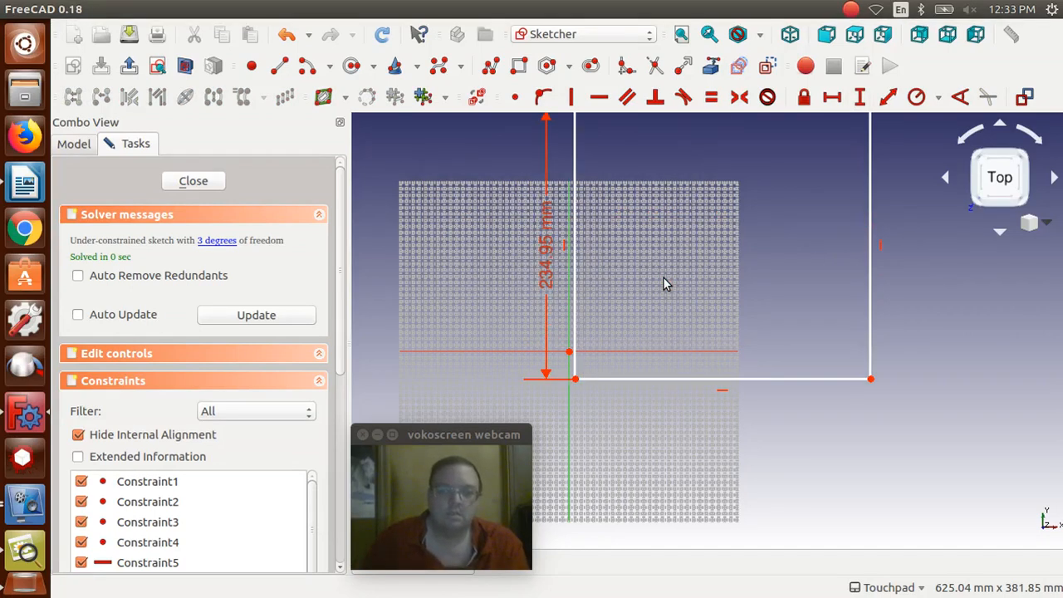
# Step: Constrain the rectangle's bottom edge to a horizontal length of 558.8 mm
pyautogui.click(673, 384)
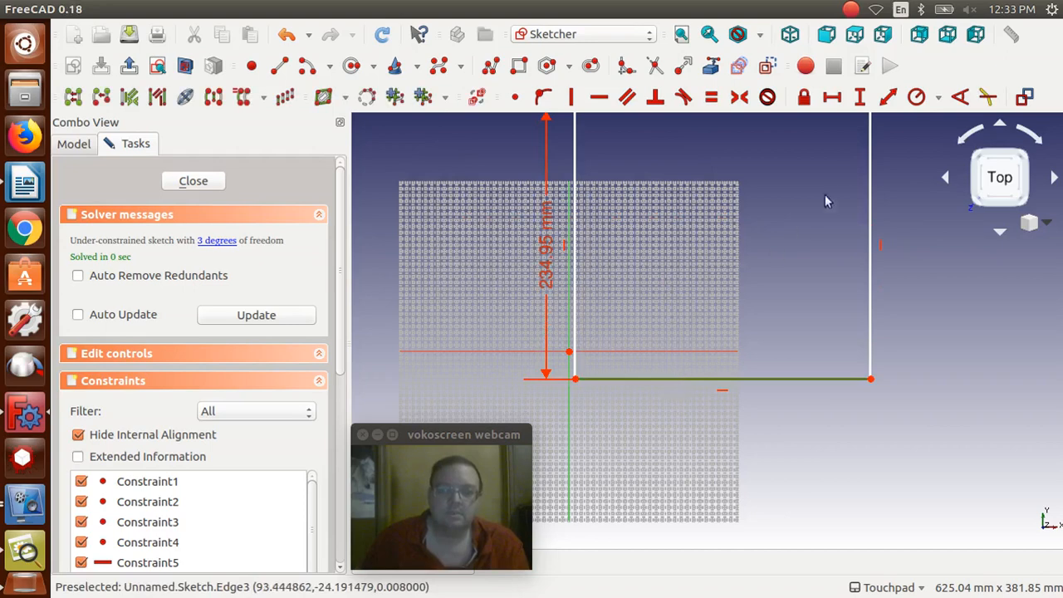
pyautogui.click(832, 97)
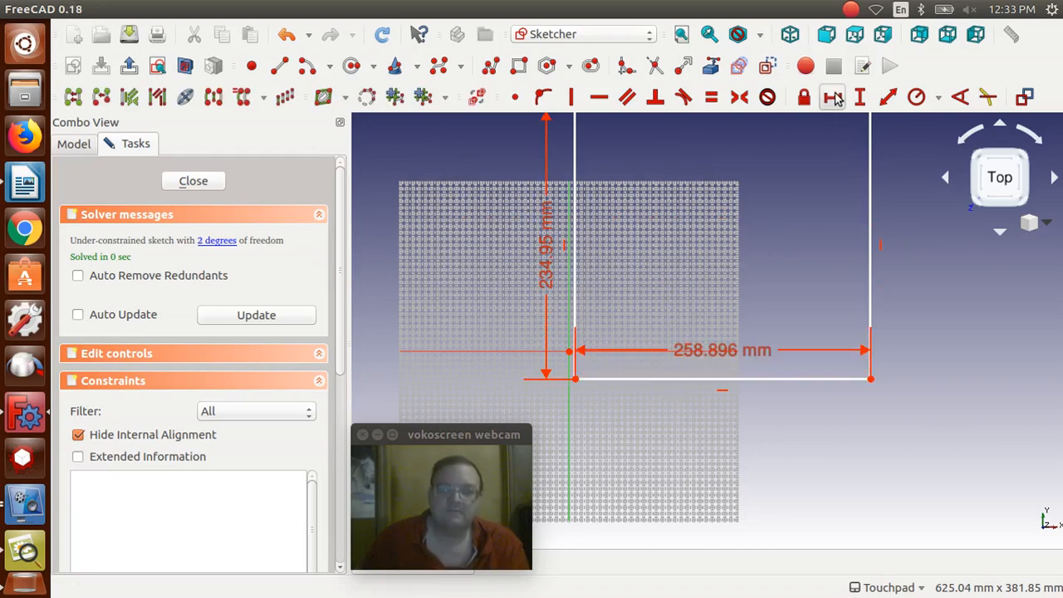
pyautogui.write('558.8')
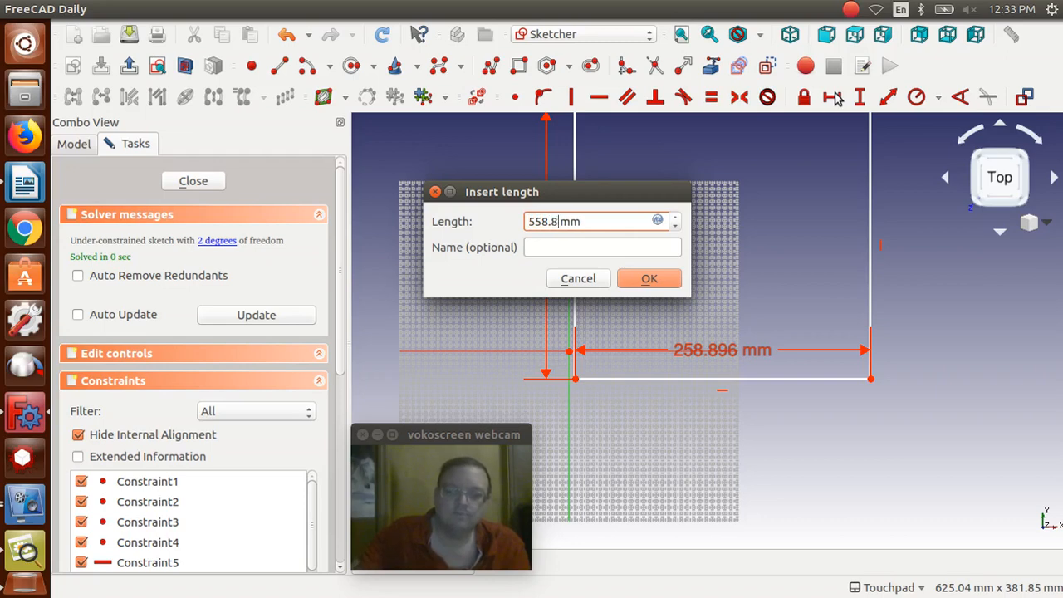
pyautogui.click(649, 279)
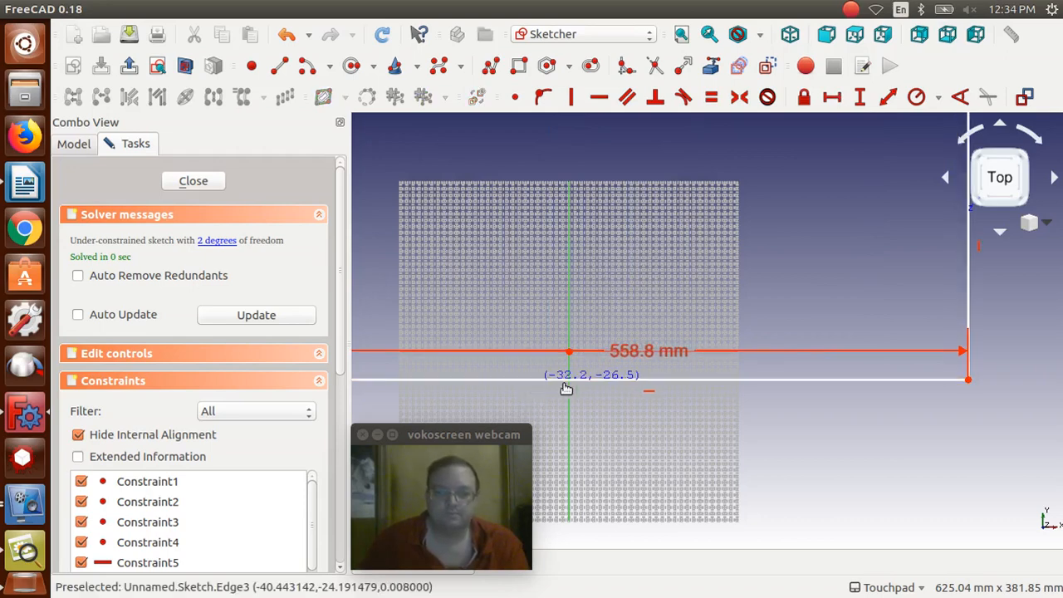
# Step: Move the rectangle so its lower-left corner sits about 12 mm right of and 11 mm above the origin
pyautogui.moveTo(566, 388)
pyautogui.mouseDown()
pyautogui.moveTo(802, 353)
pyautogui.moveTo(787, 344)
pyautogui.mouseUp()
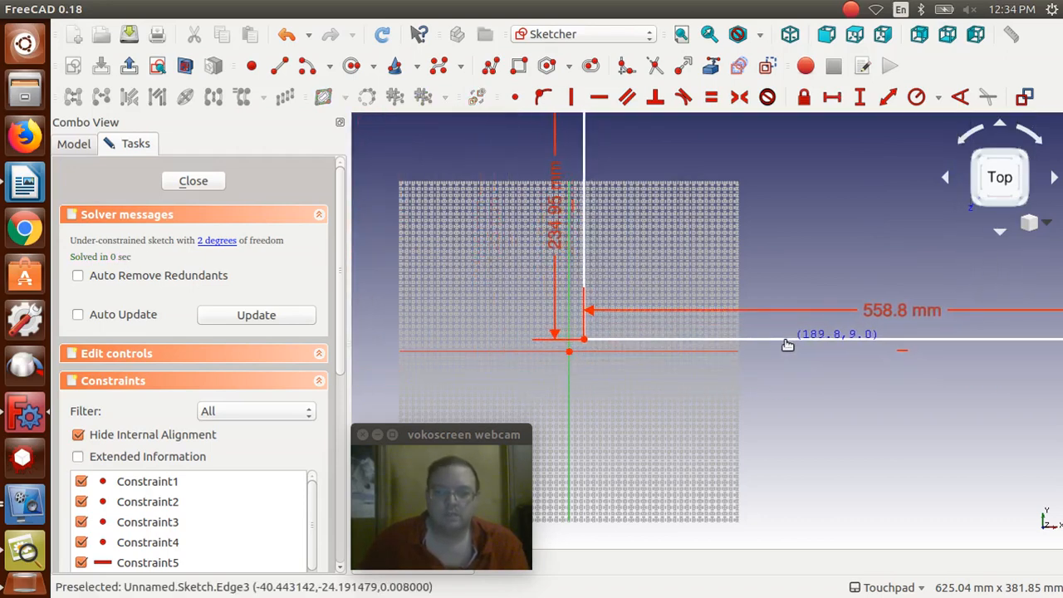
pyautogui.scroll(-2, 771, 382)
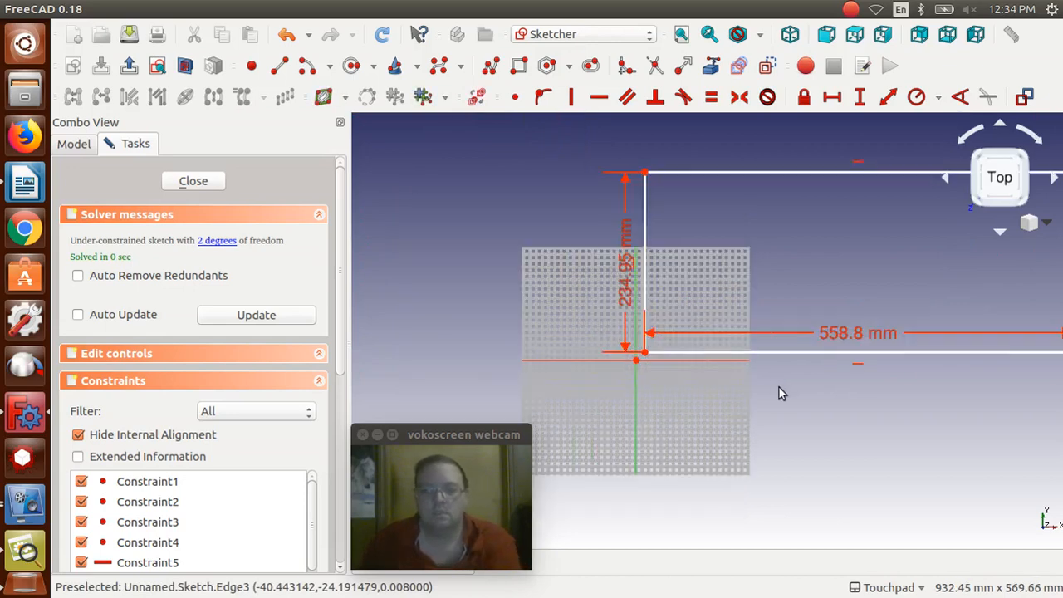
pyautogui.press('Left')
pyautogui.press('Left')
pyautogui.press('Left')
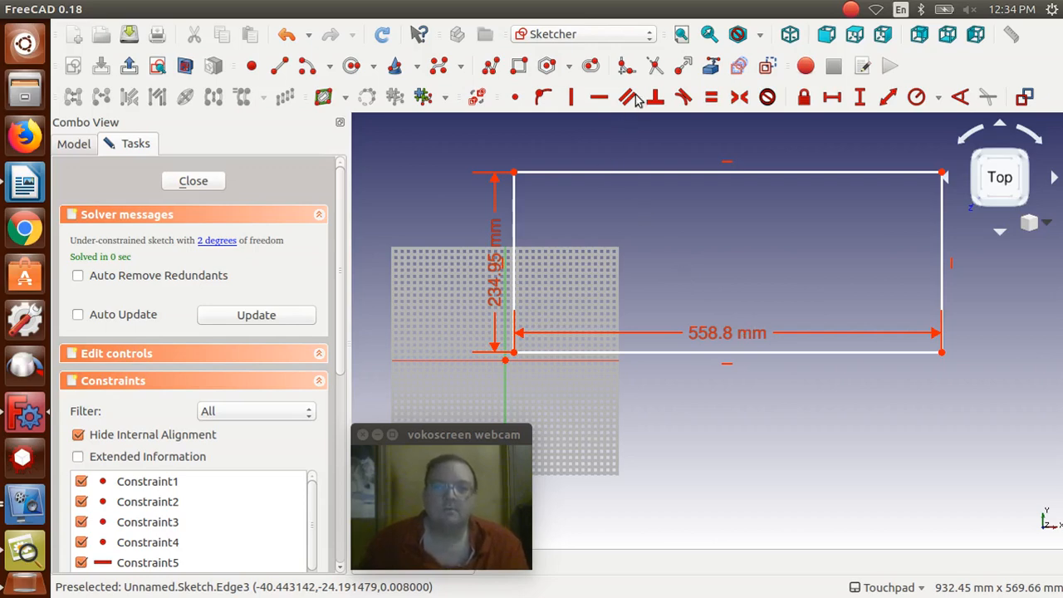
# Step: Round all four corners of the rectangle with sketch fillets and leave the Fillet tool
pyautogui.click(599, 97)
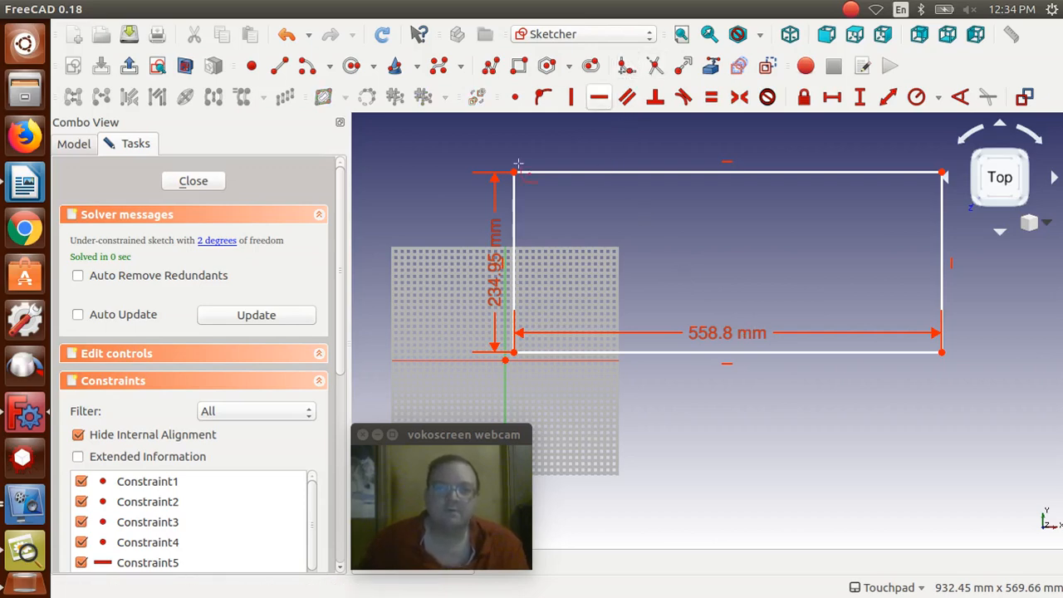
pyautogui.click(515, 171)
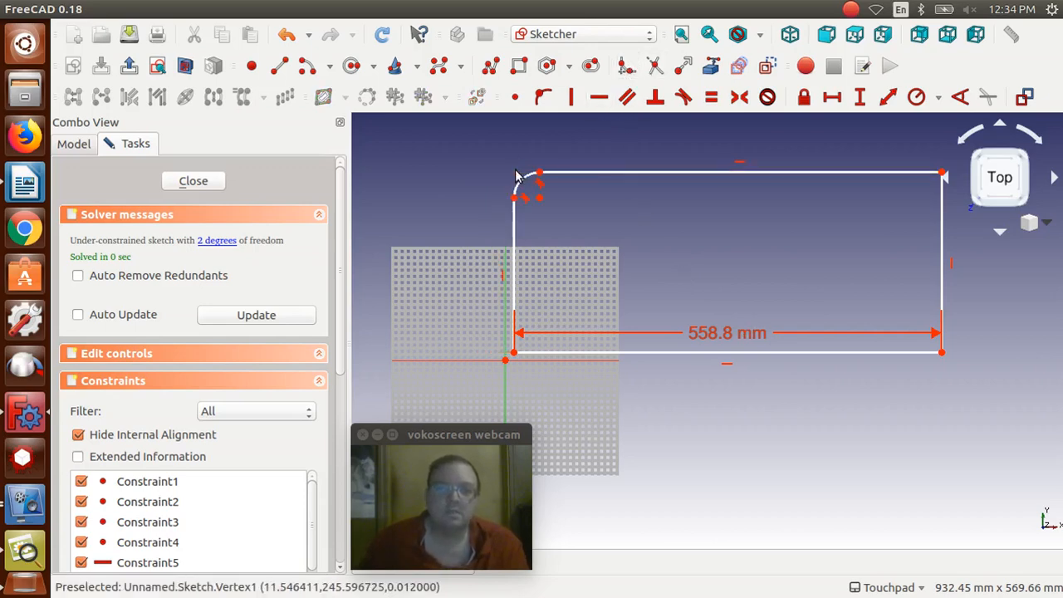
pyautogui.click(514, 352)
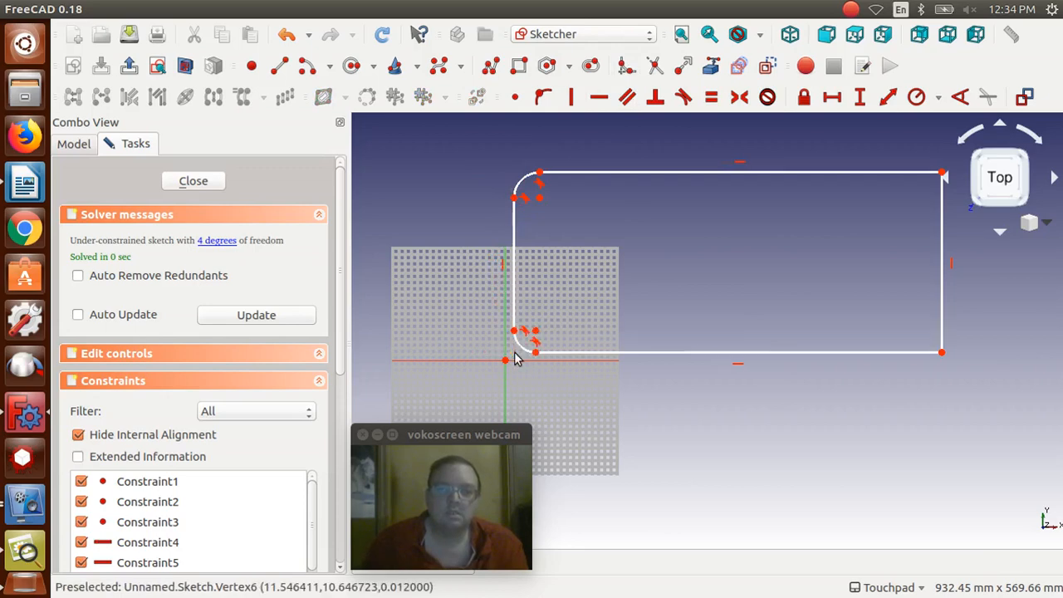
pyautogui.click(941, 352)
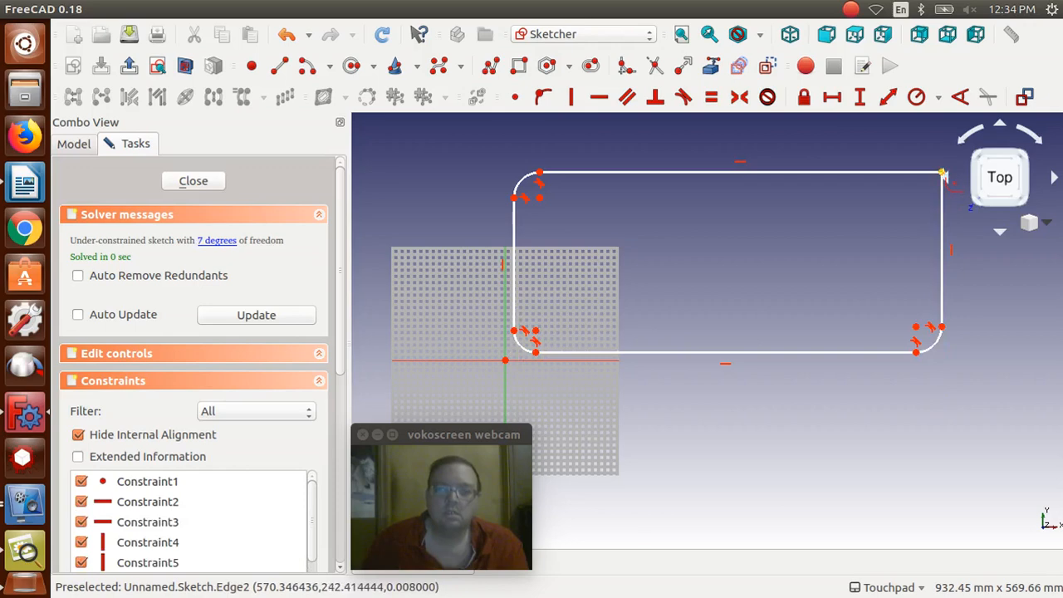
pyautogui.click(941, 174)
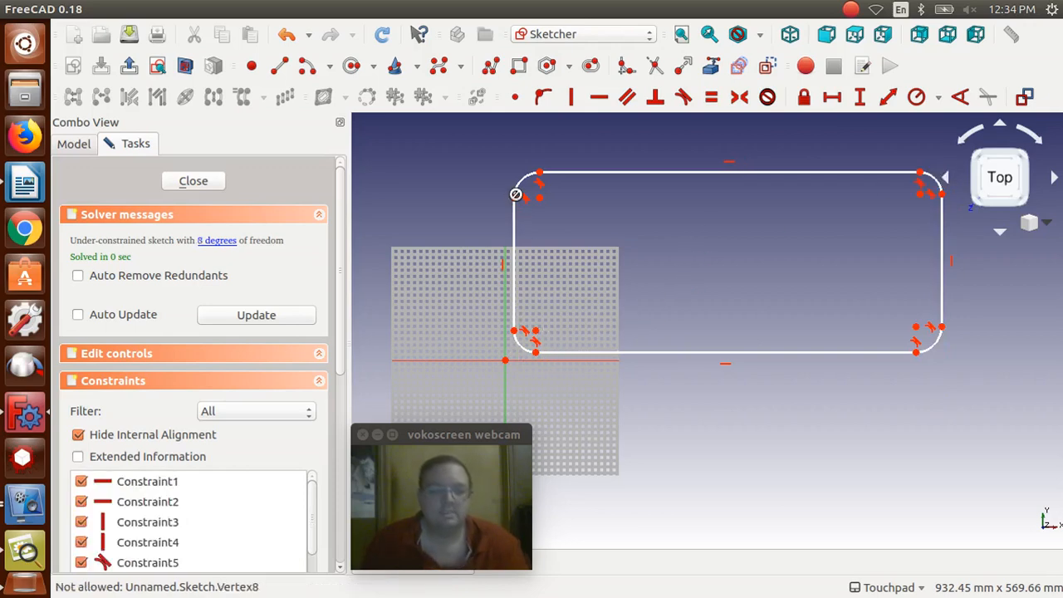
pyautogui.press('Escape')
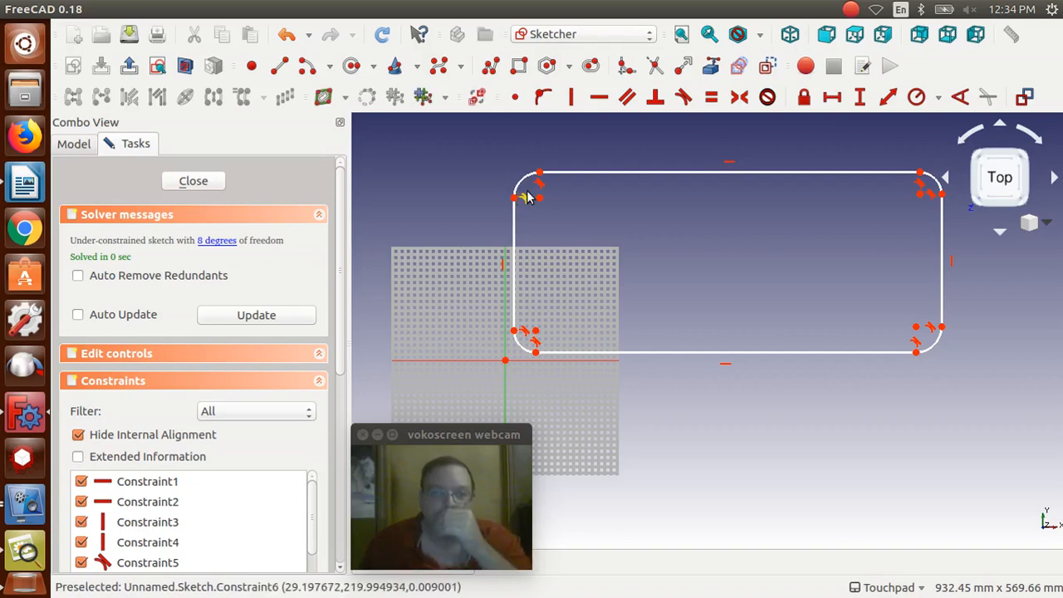
# Step: Constrain the vertical distance between the left ends of the top and bottom edges to 234.95 mm and place the dimension outside the profile
pyautogui.click(538, 176)
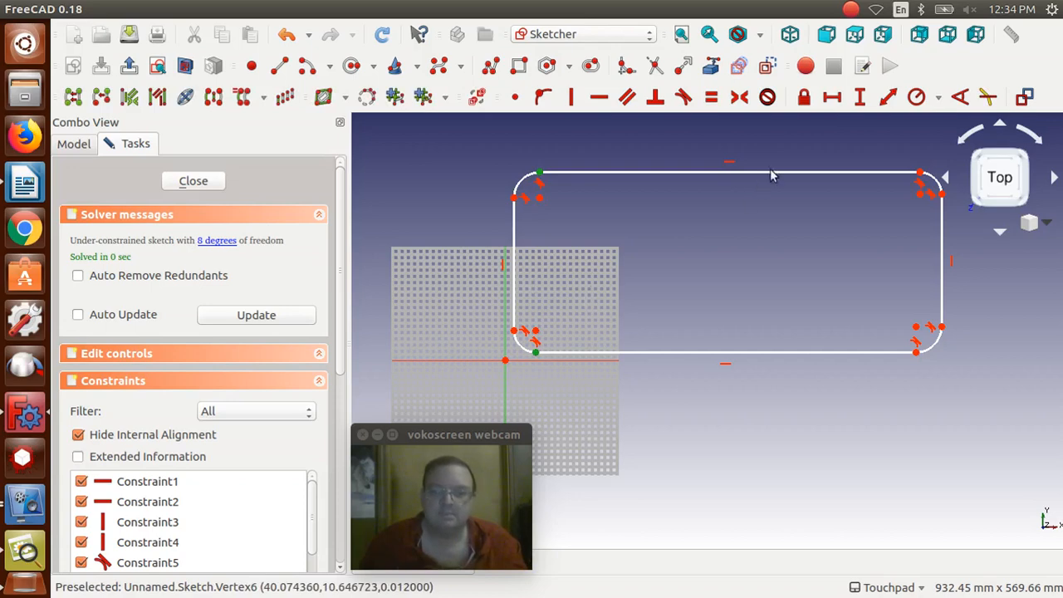
pyautogui.click(860, 98)
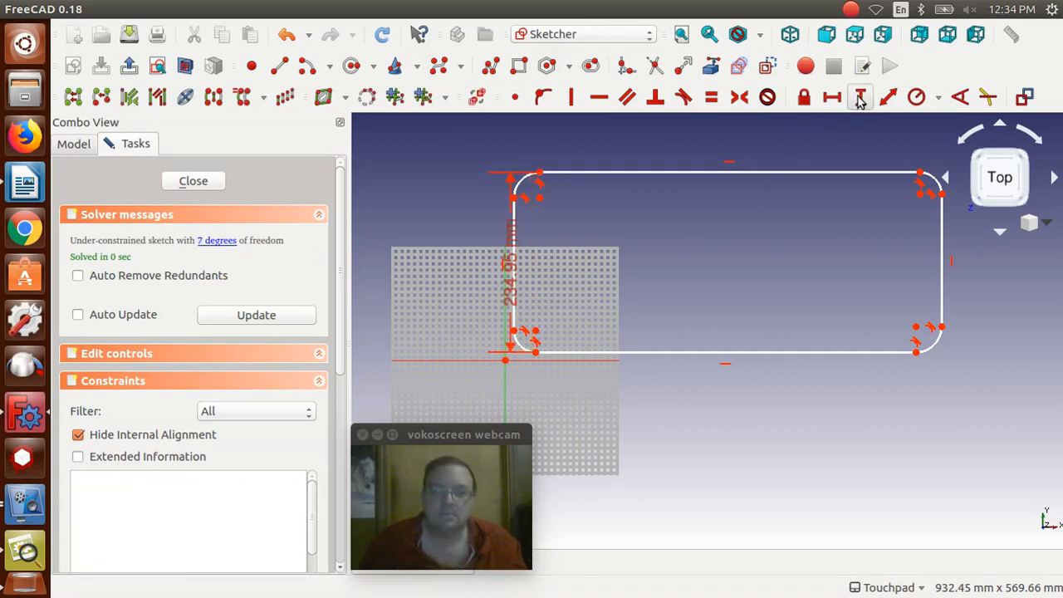
pyautogui.click(645, 279)
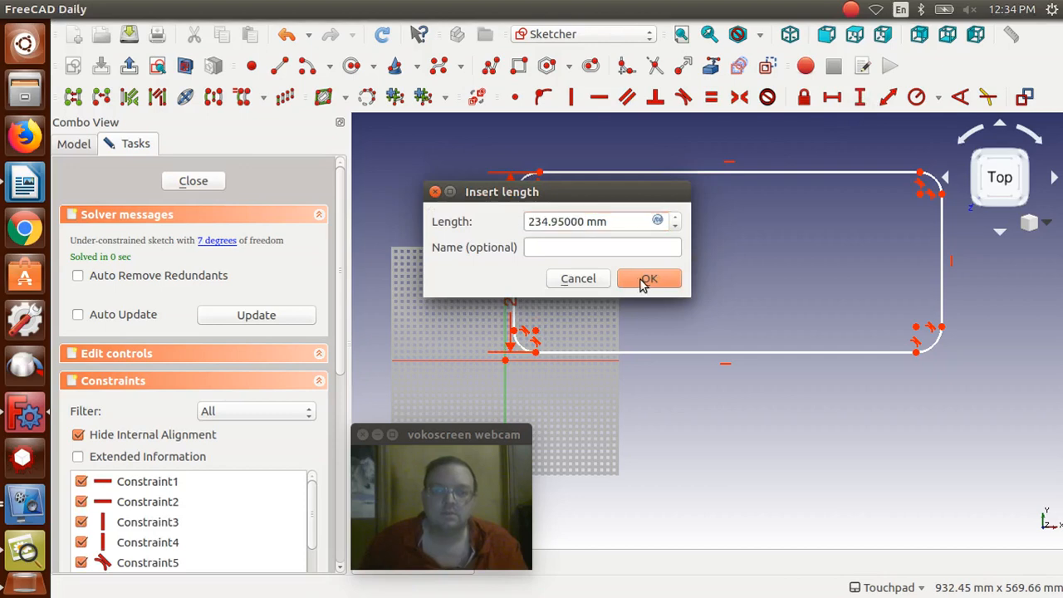
pyautogui.moveTo(510, 304); pyautogui.dragTo(453, 306)
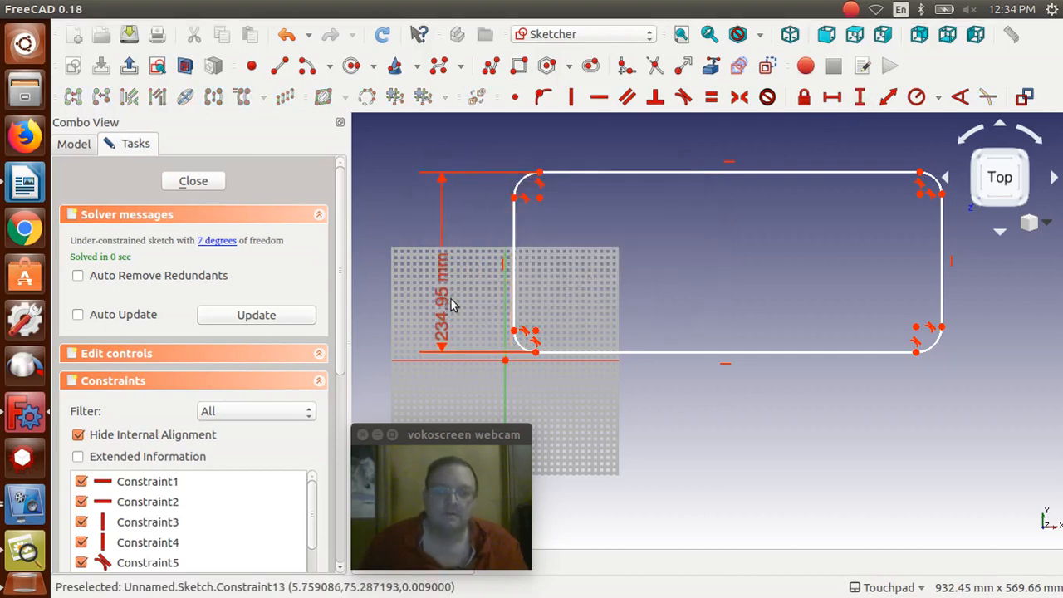
# Step: Constrain the horizontal distance between the upper ends of the left and right edges to 558.8 mm and place the dimension above the profile
pyautogui.click(514, 198)
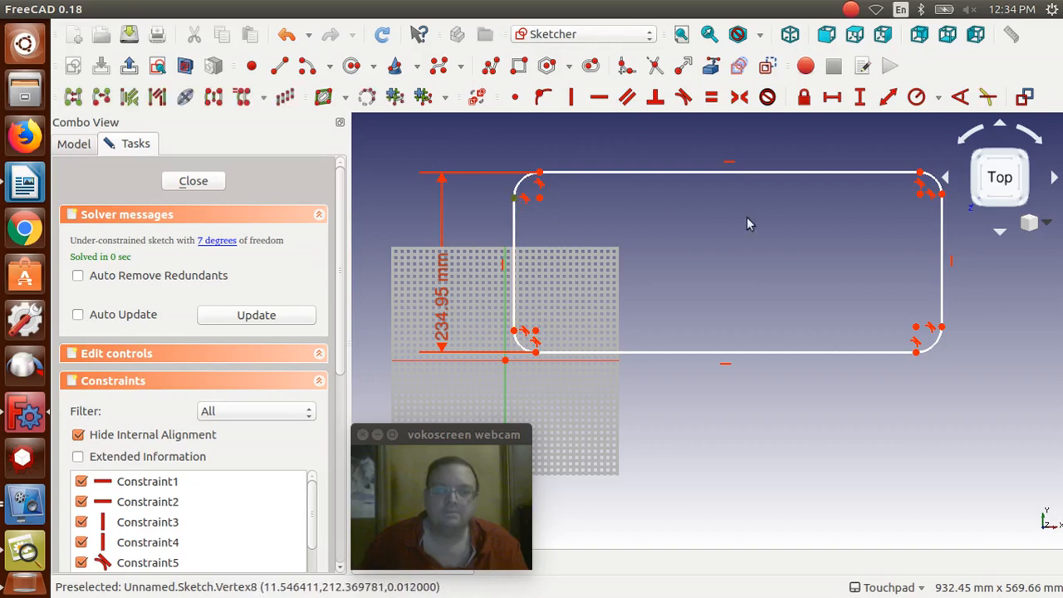
pyautogui.click(943, 203)
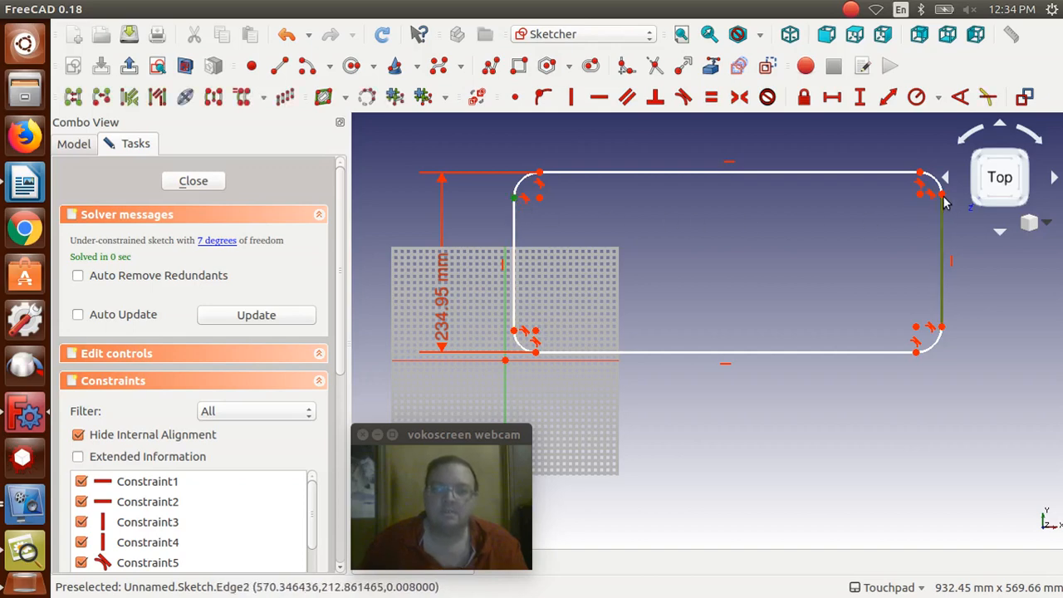
pyautogui.click(943, 201)
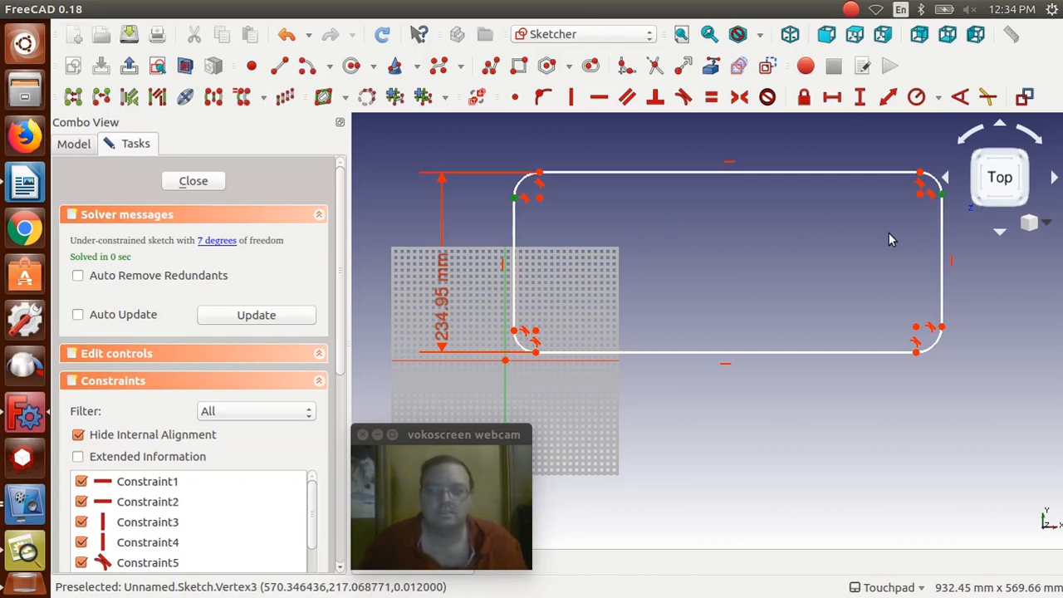
pyautogui.click(830, 98)
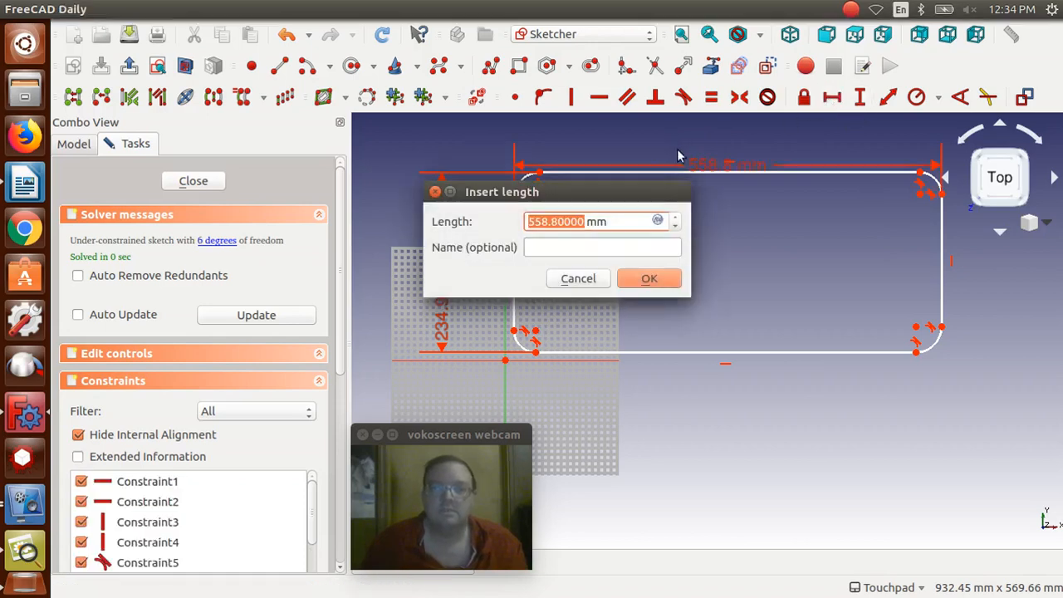
pyautogui.click(666, 284)
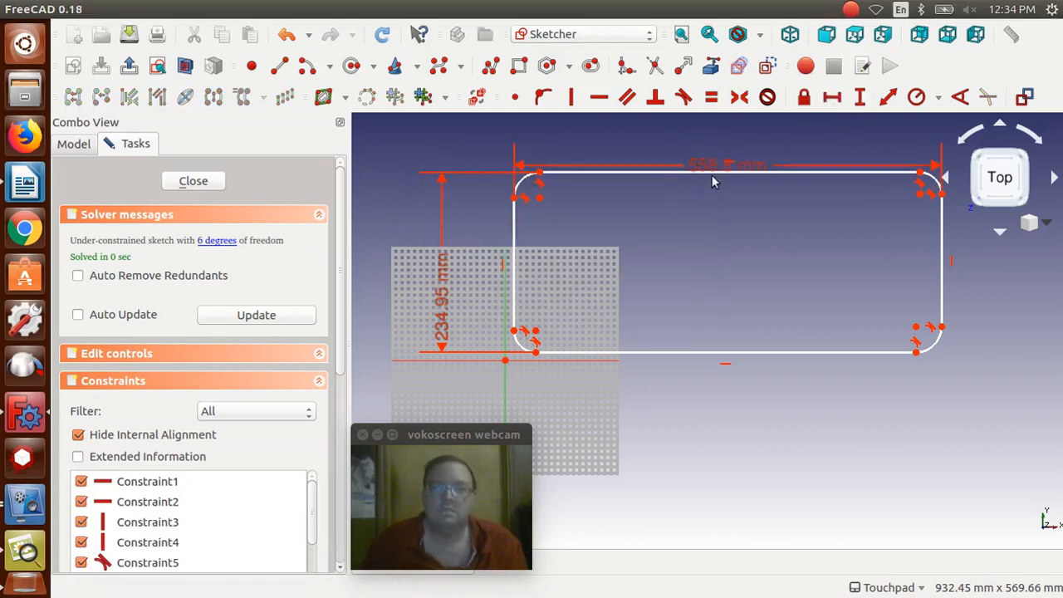
pyautogui.moveTo(720, 166); pyautogui.dragTo(719, 146)
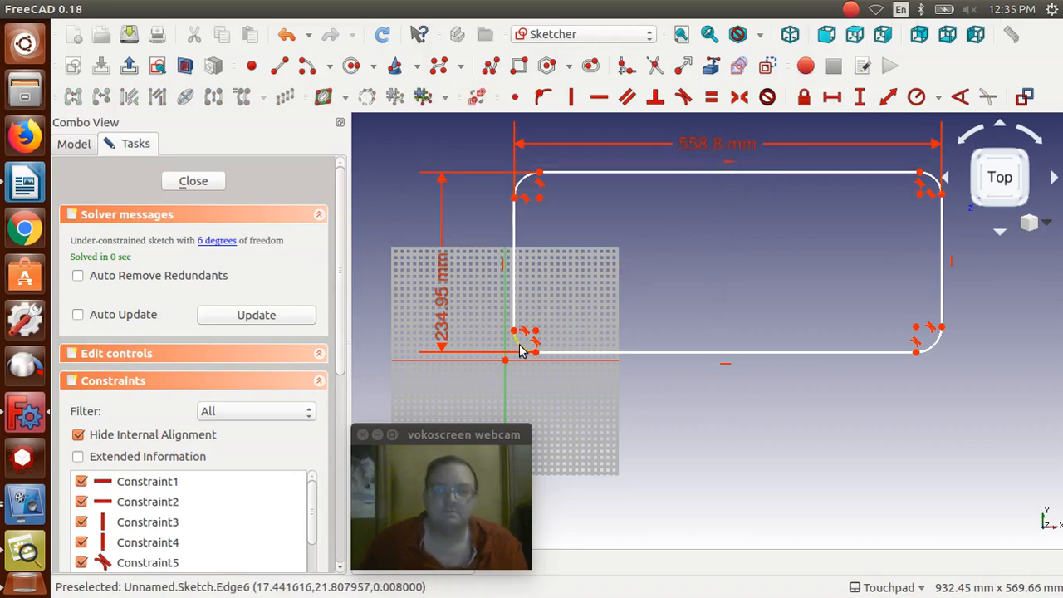
# Step: Set the radius of the lower-right corner arc to 25.4 mm and move its dimension clear of the profile
pyautogui.click(936, 348)
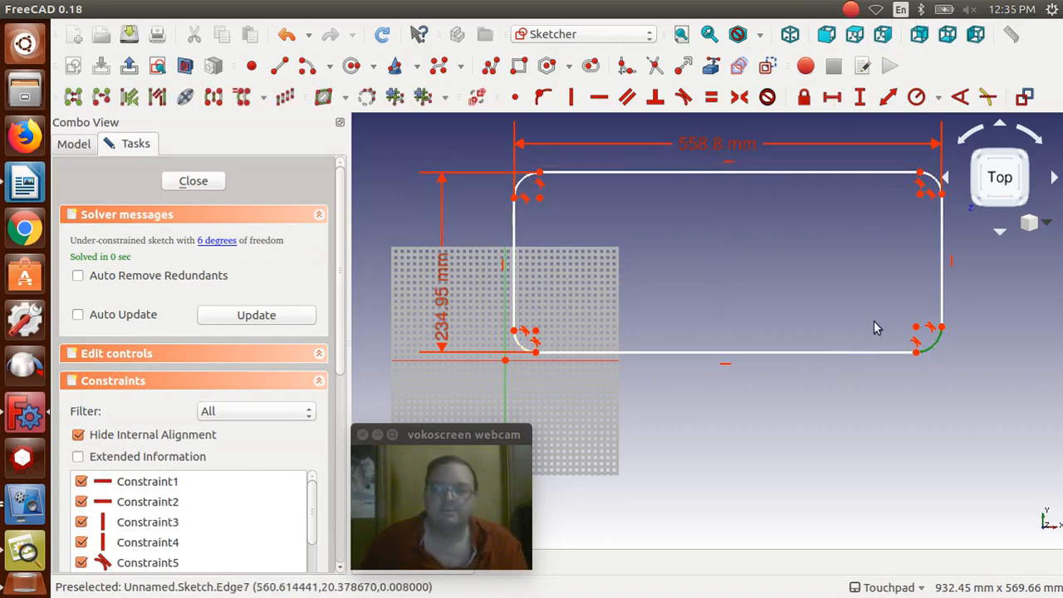
pyautogui.click(916, 98)
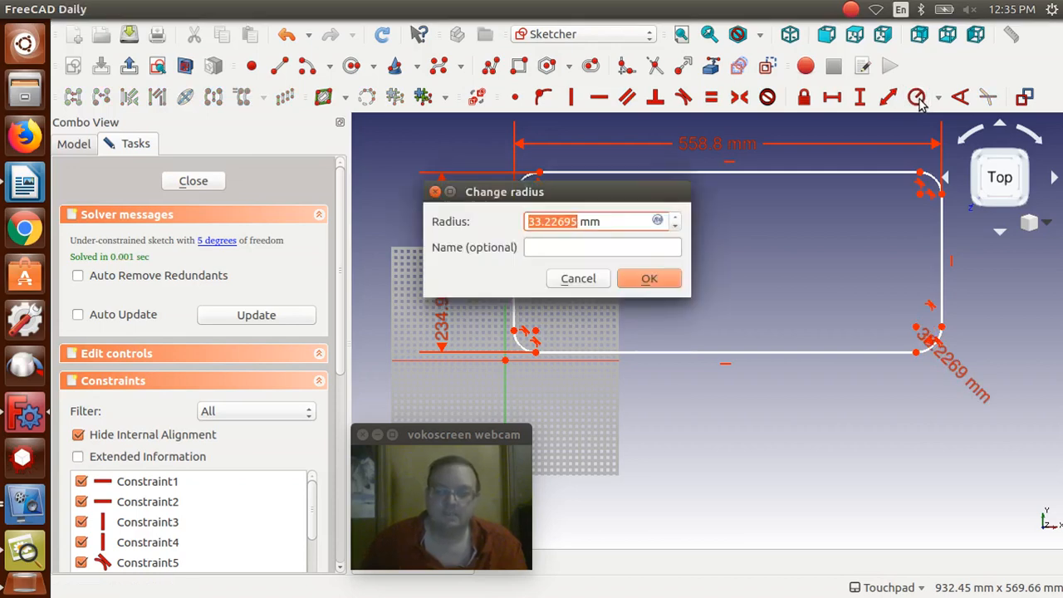
pyautogui.write('25.4')
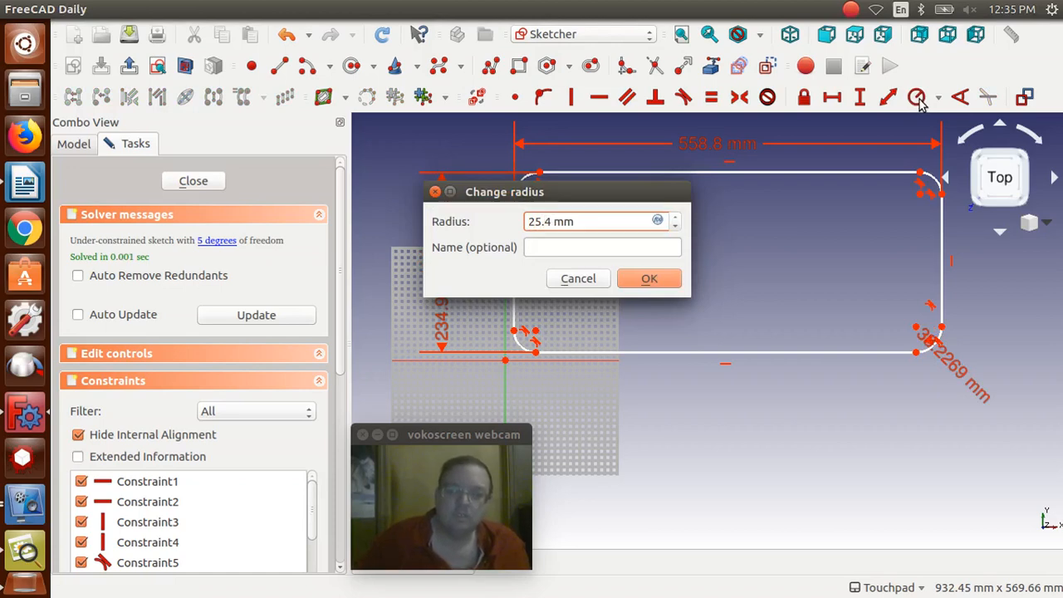
pyautogui.click(647, 279)
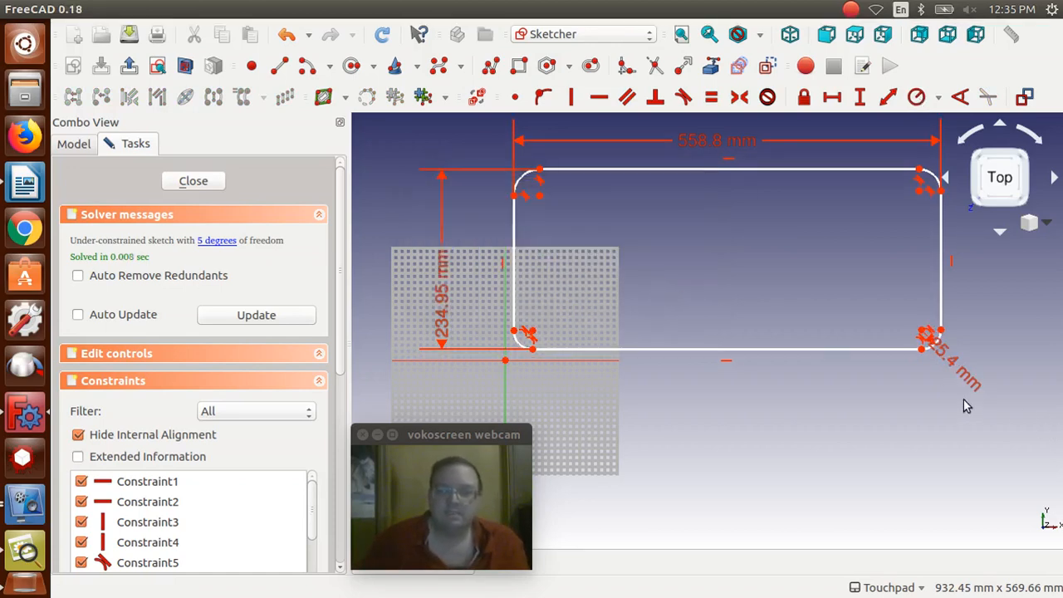
pyautogui.moveTo(966, 380); pyautogui.dragTo(975, 406)
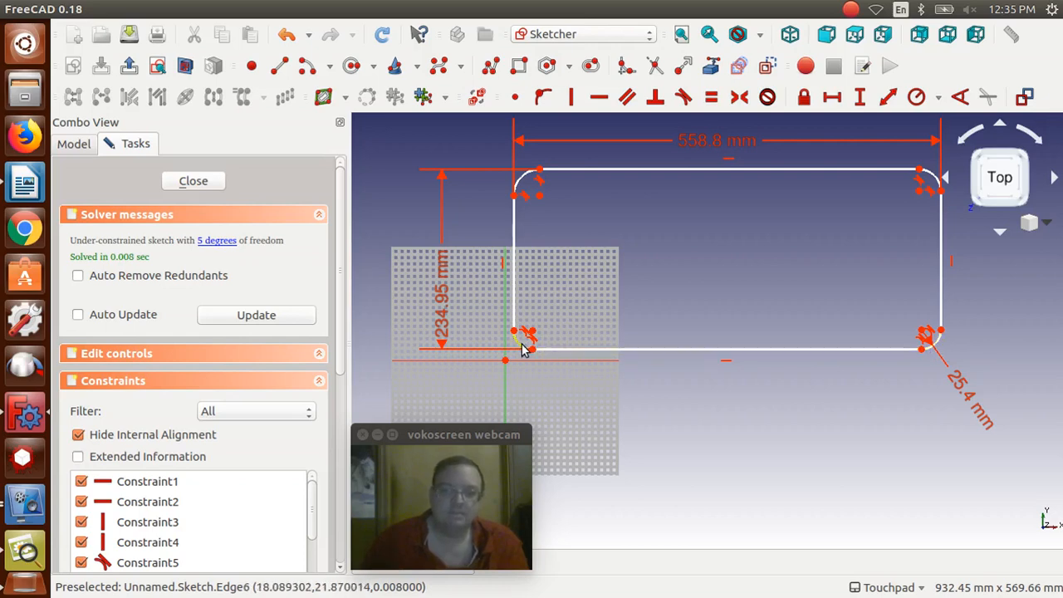
# Step: Try an equal constraint on the lower-right and upper-right corner arcs, and undo it
pyautogui.click(937, 345)
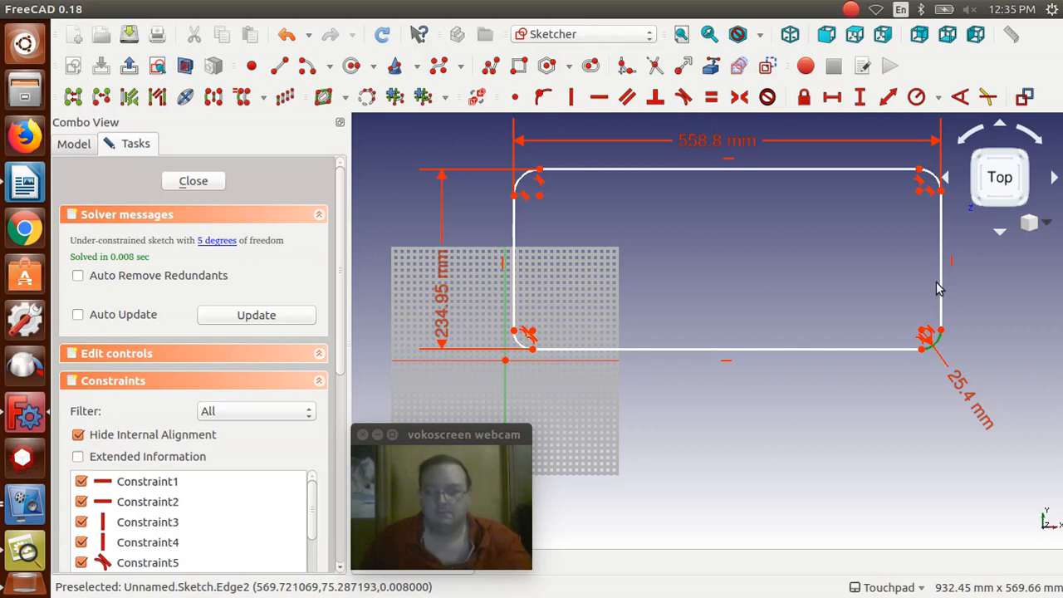
pyautogui.click(936, 180)
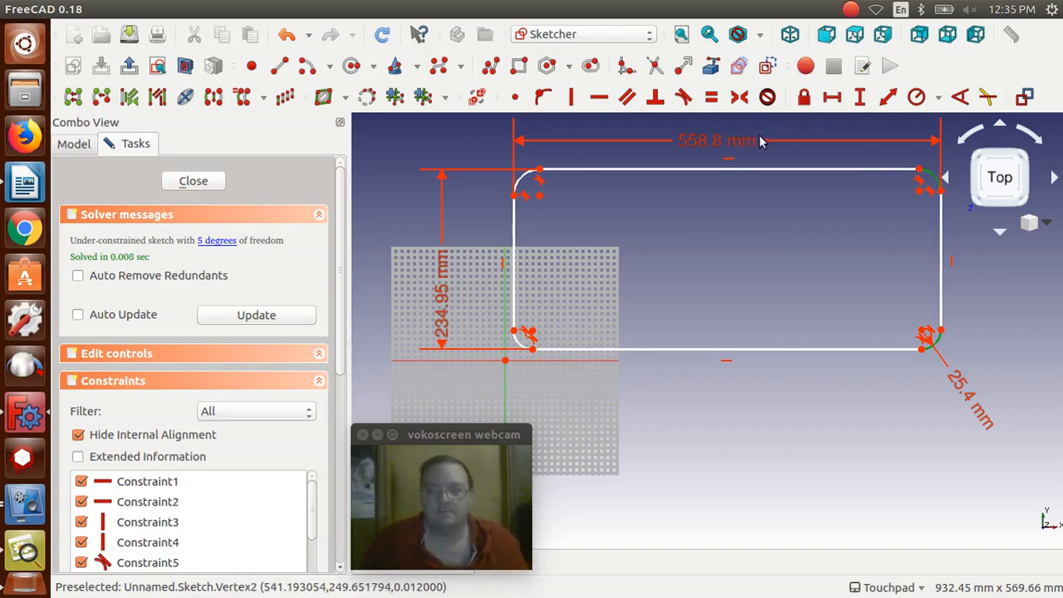
pyautogui.click(711, 98)
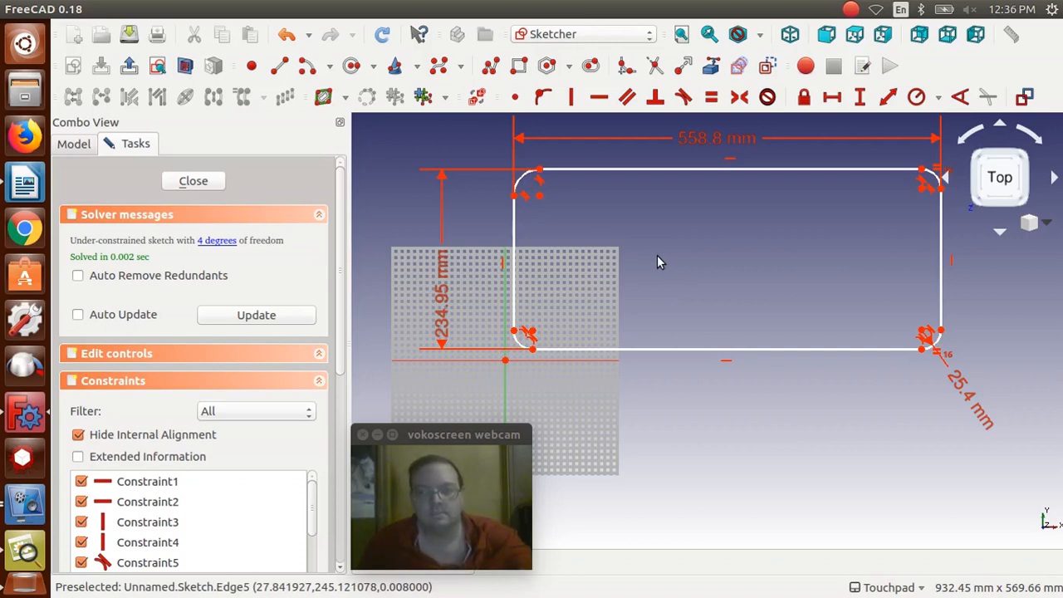
pyautogui.hotkey('ctrl', 'z')
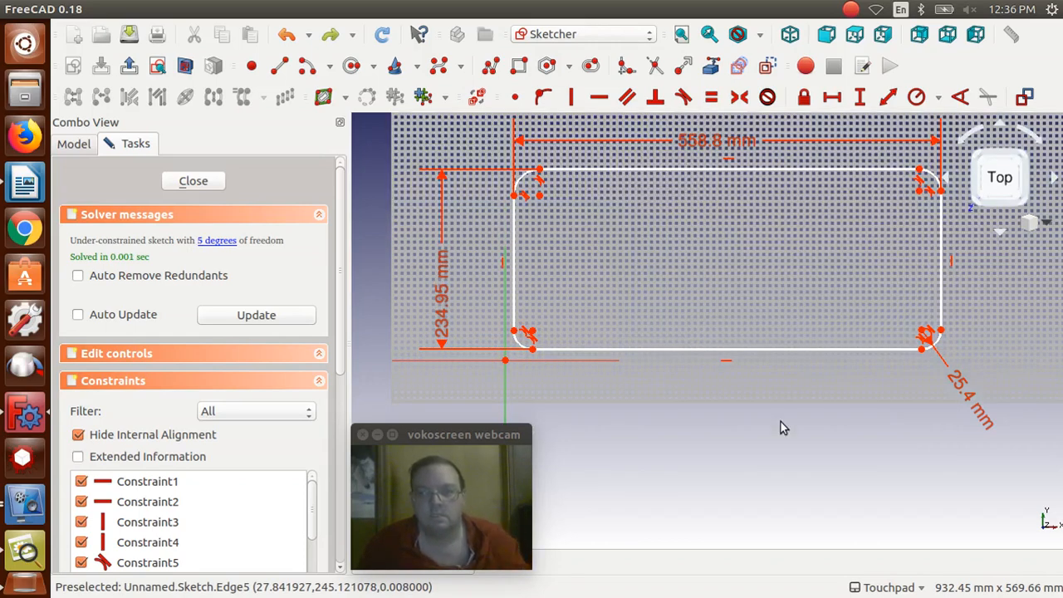
# Step: Make all four corner arcs equal in radius with an equal constraint
pyautogui.click(936, 349)
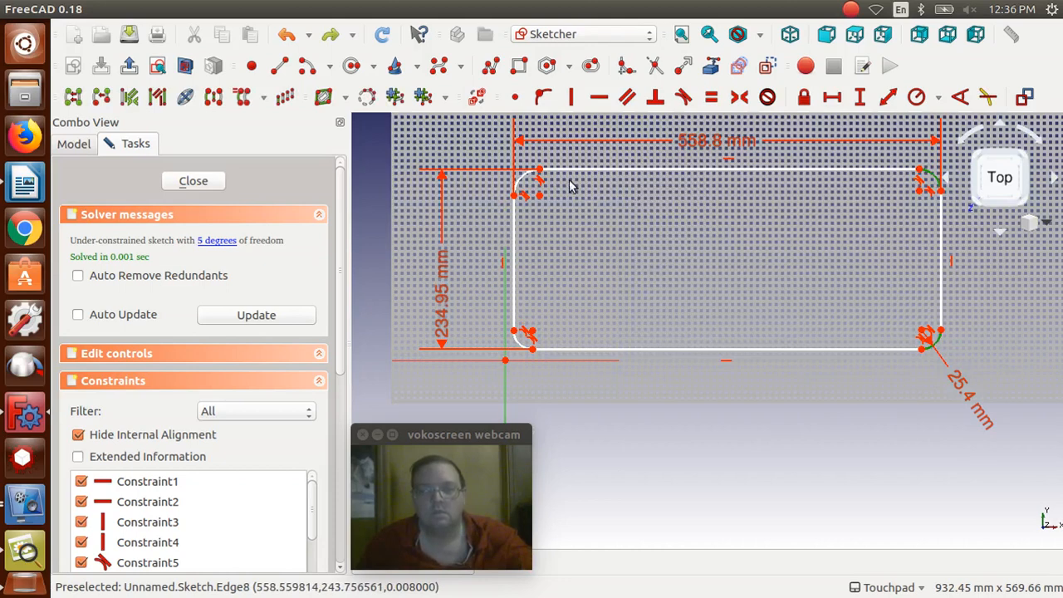
pyautogui.click(526, 178)
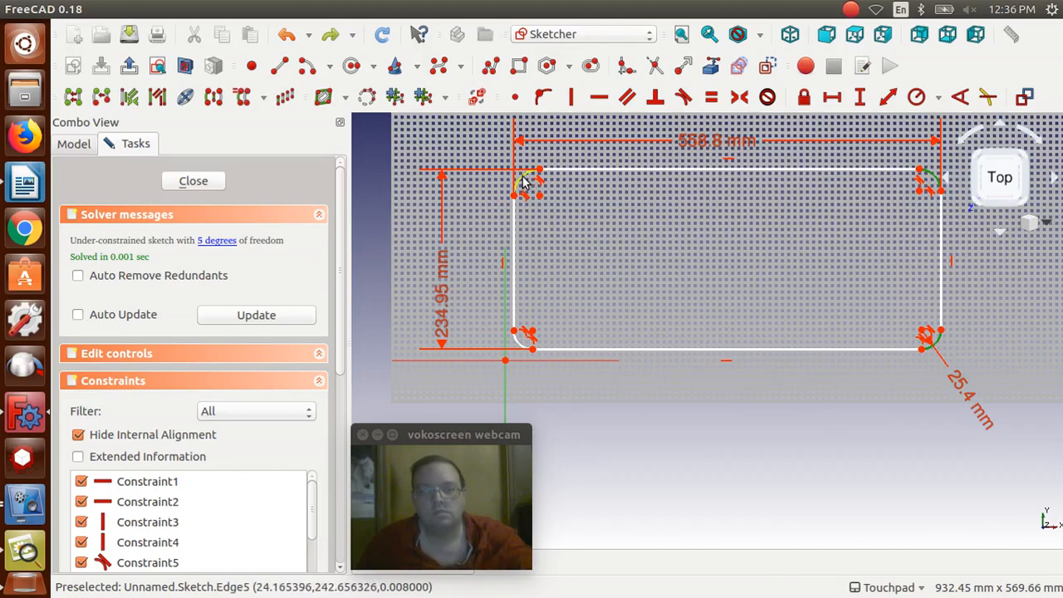
pyautogui.click(517, 340)
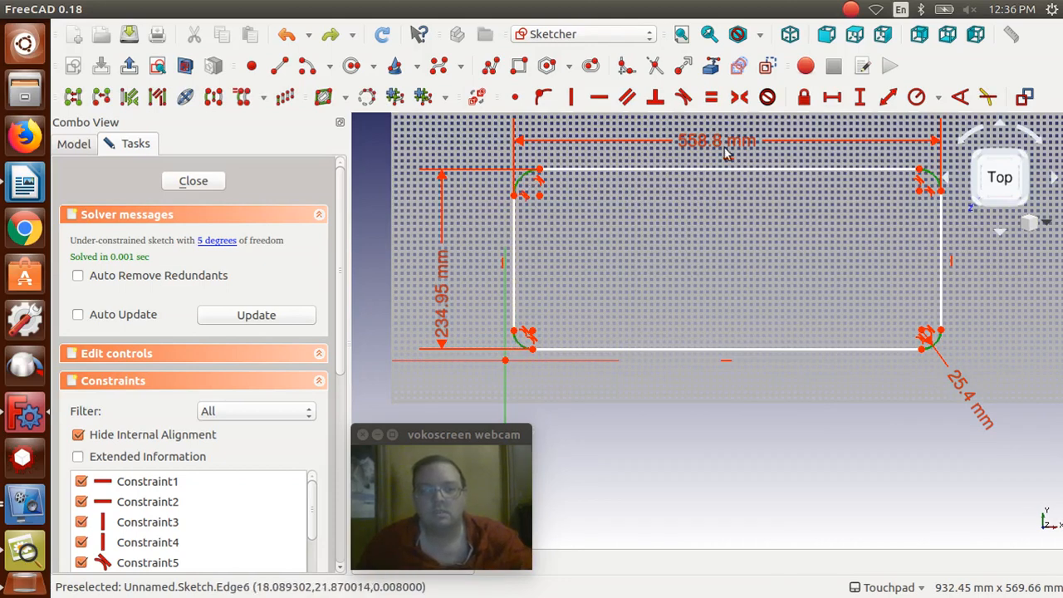
pyautogui.click(711, 98)
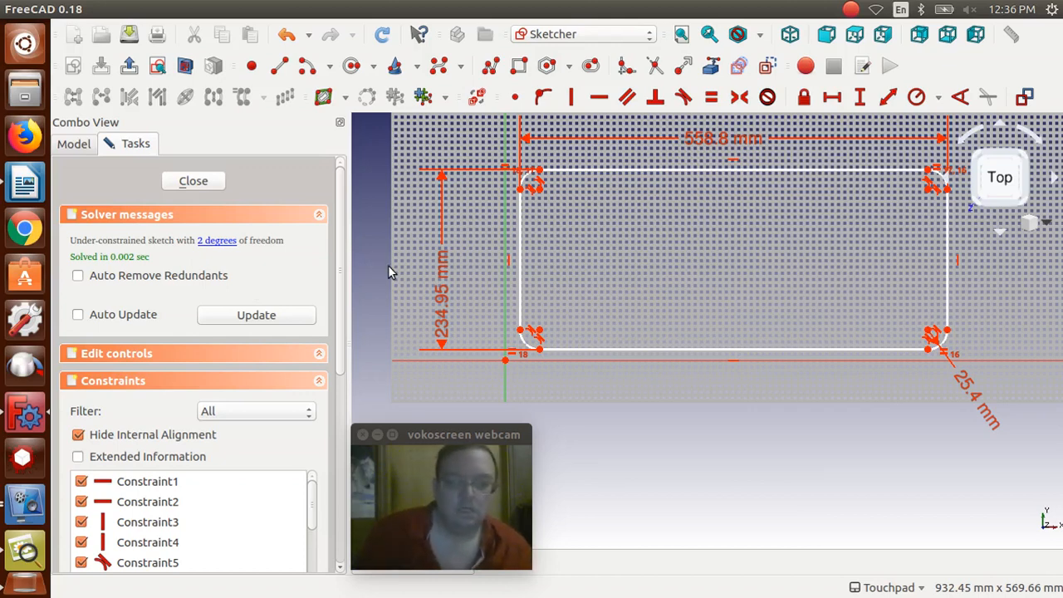
# Step: Constrain the bottom edge's left endpoint onto the horizontal axis and the left edge's lower endpoint onto the vertical axis
pyautogui.click(540, 351)
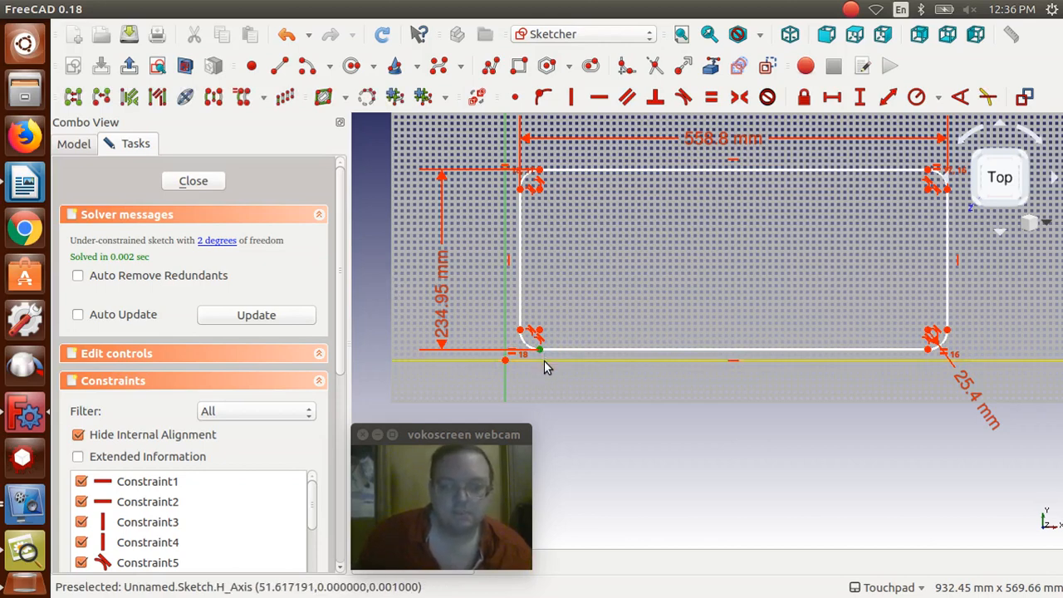
pyautogui.click(544, 360)
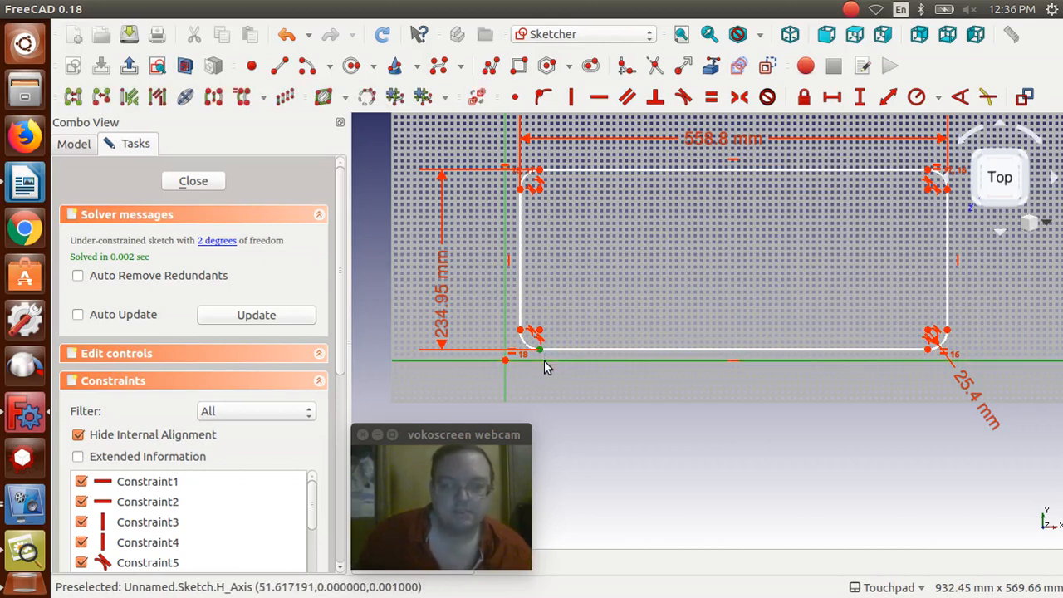
pyautogui.click(542, 97)
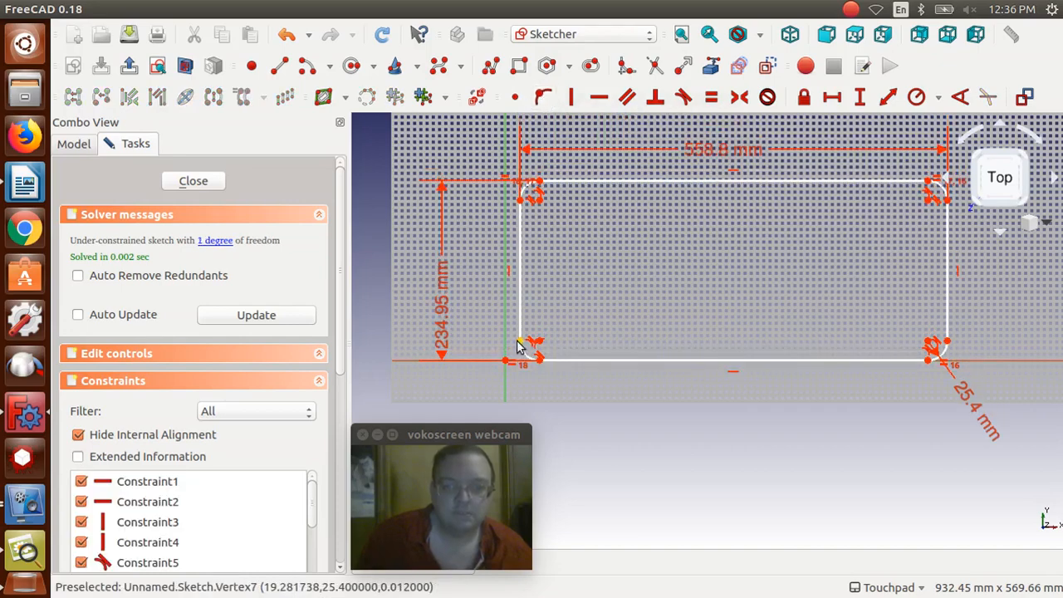
pyautogui.click(519, 343)
pyautogui.click(505, 345)
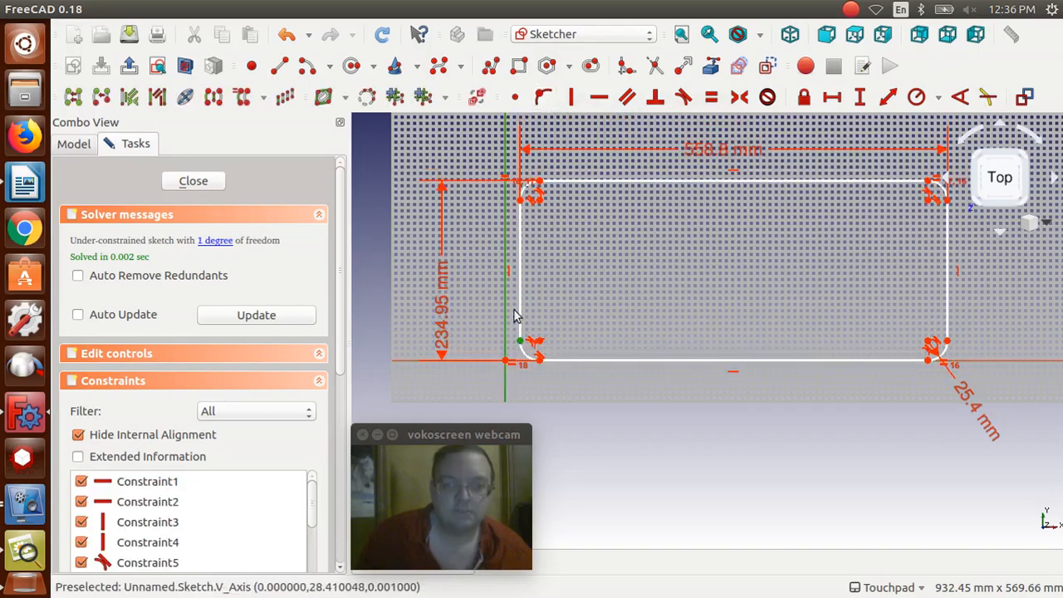
pyautogui.click(542, 98)
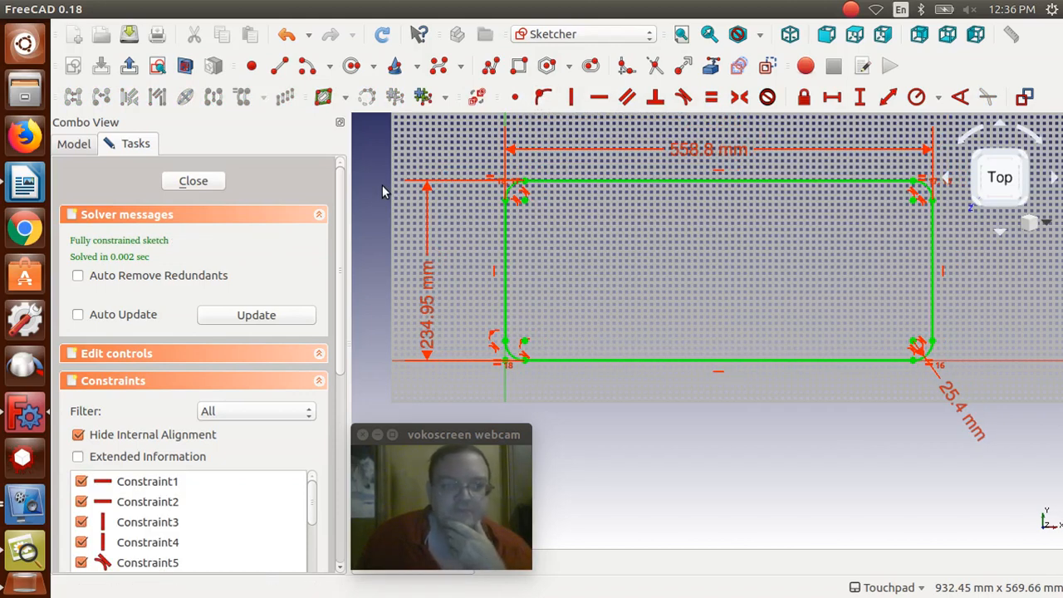
# Step: Close the seat sketch and show the whole outline centred in an isometric view
pyautogui.click(205, 182)
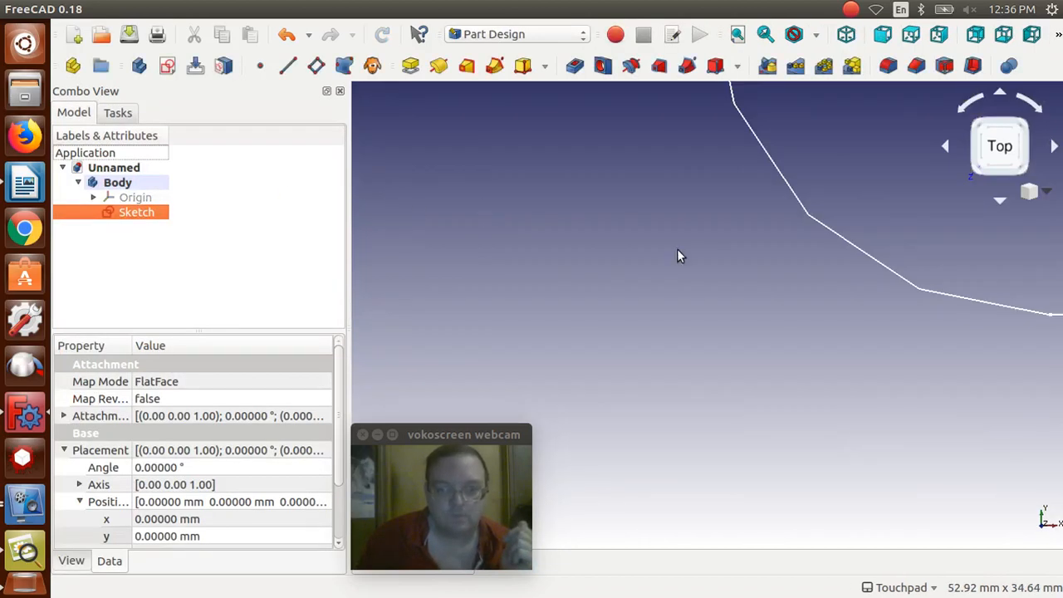
pyautogui.scroll(-15, 677, 249)
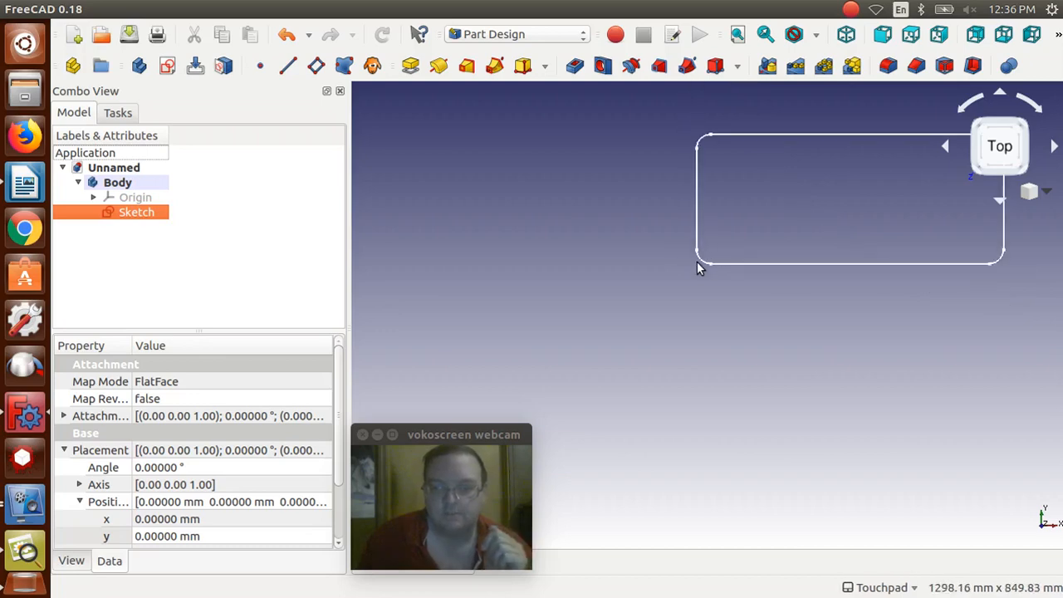
pyautogui.click(740, 361)
pyautogui.press('Down')
pyautogui.press('Down')
pyautogui.press('Down')
pyautogui.press('Left')
pyautogui.press('Left')
pyautogui.press('Left')
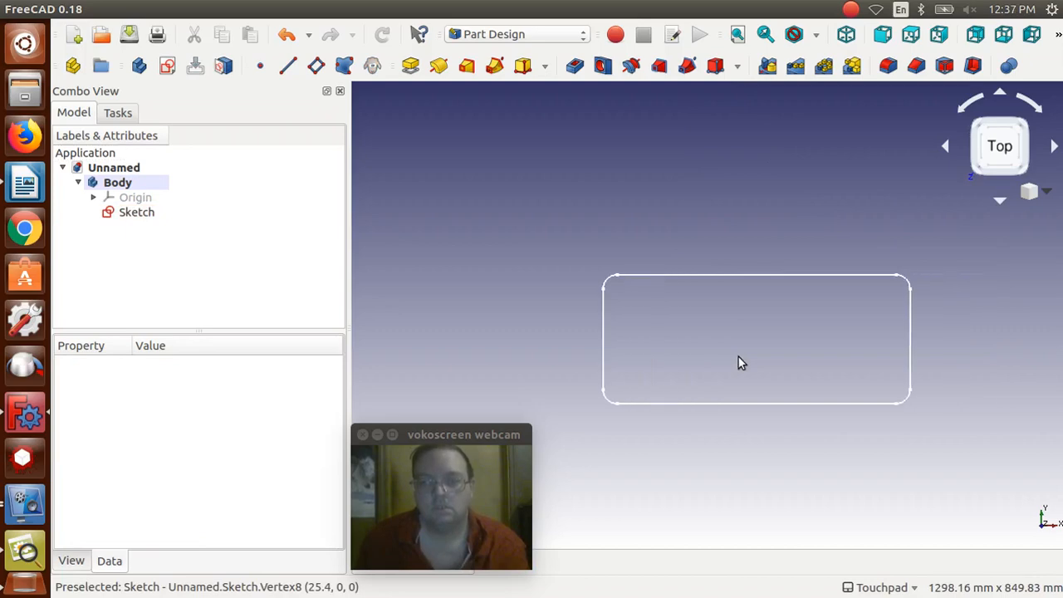
pyautogui.click(846, 35)
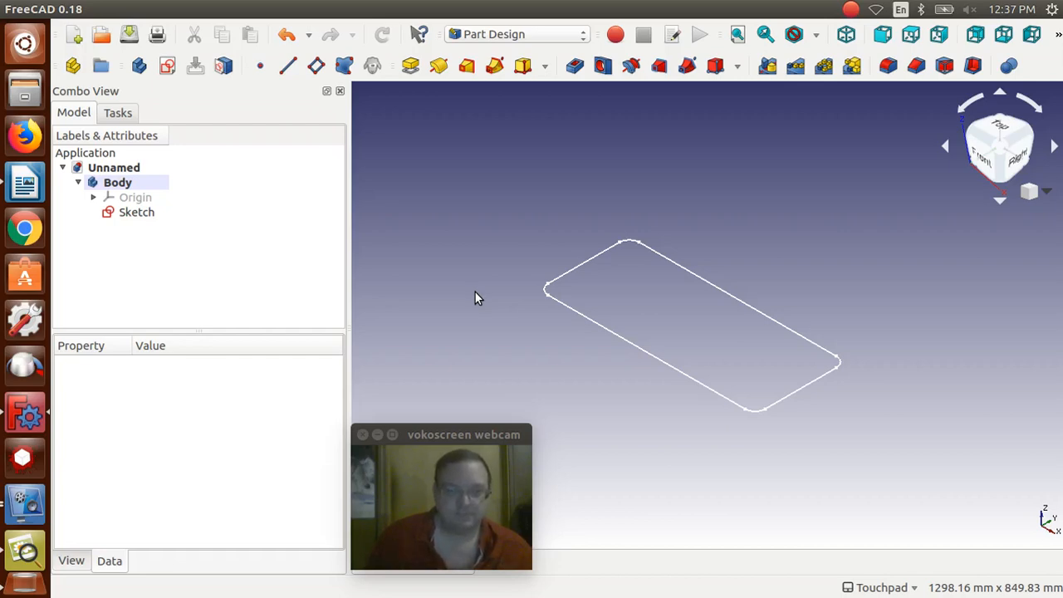
# Step: Inspect the seat sketch's placement and its x, y and z position values
pyautogui.click(126, 214)
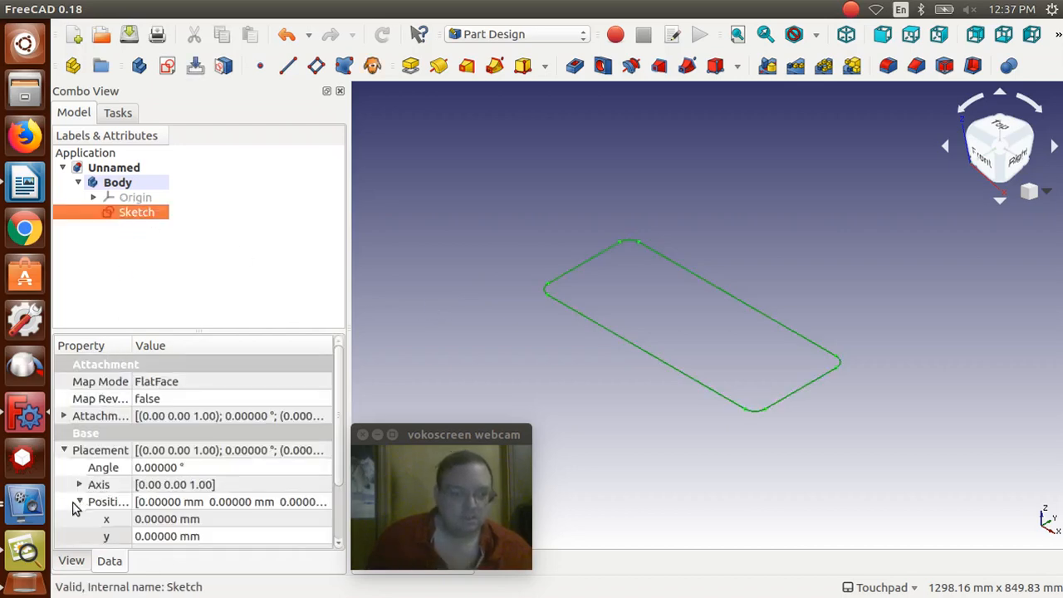
pyautogui.click(78, 502)
pyautogui.click(81, 503)
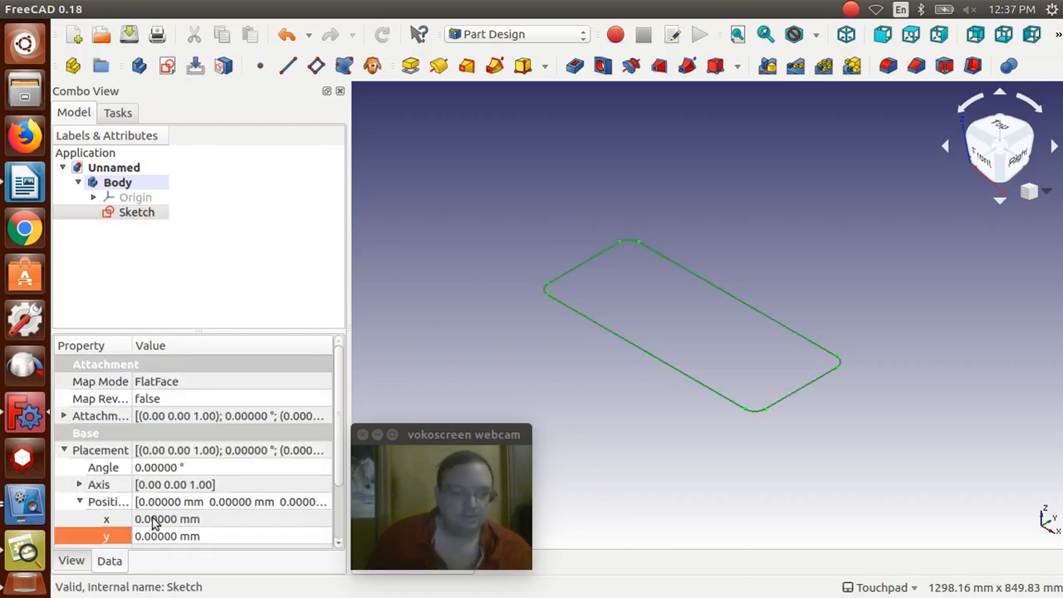
pyautogui.scroll(-2, 205, 500)
pyautogui.click(179, 468)
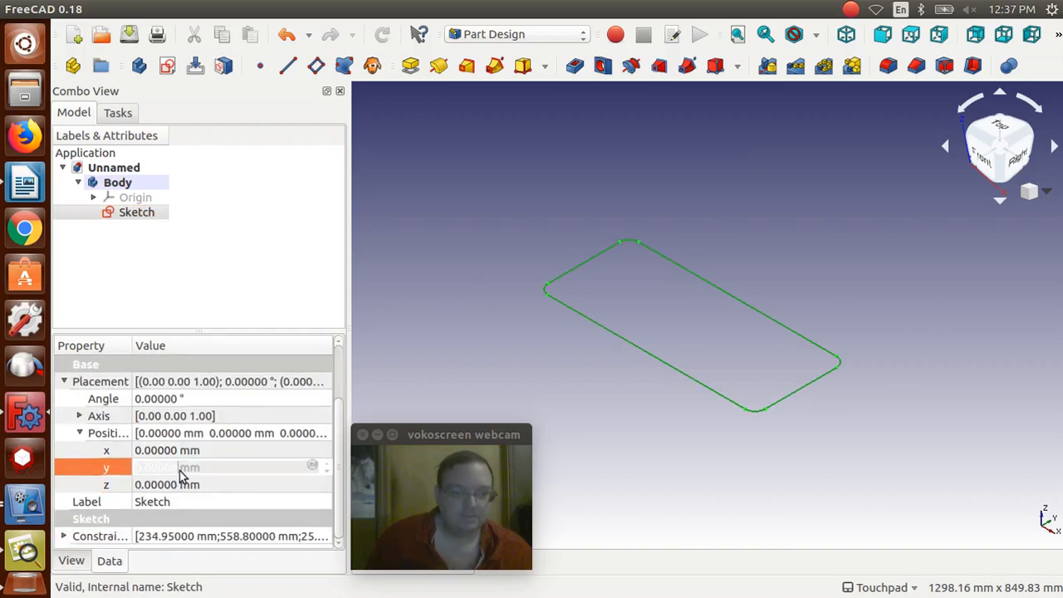
pyautogui.click(168, 486)
pyautogui.click(166, 452)
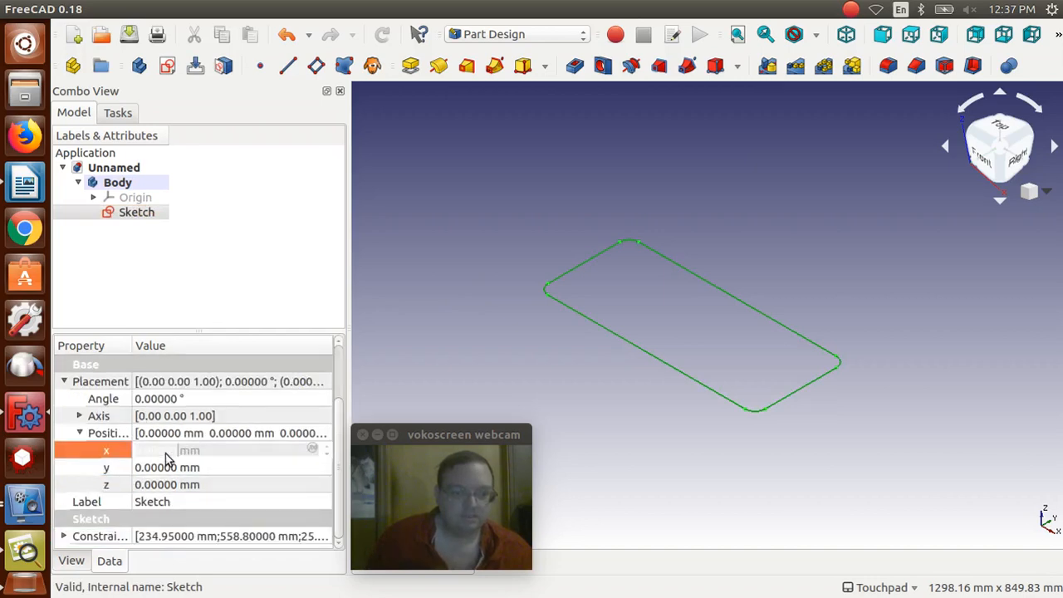
pyautogui.click(164, 470)
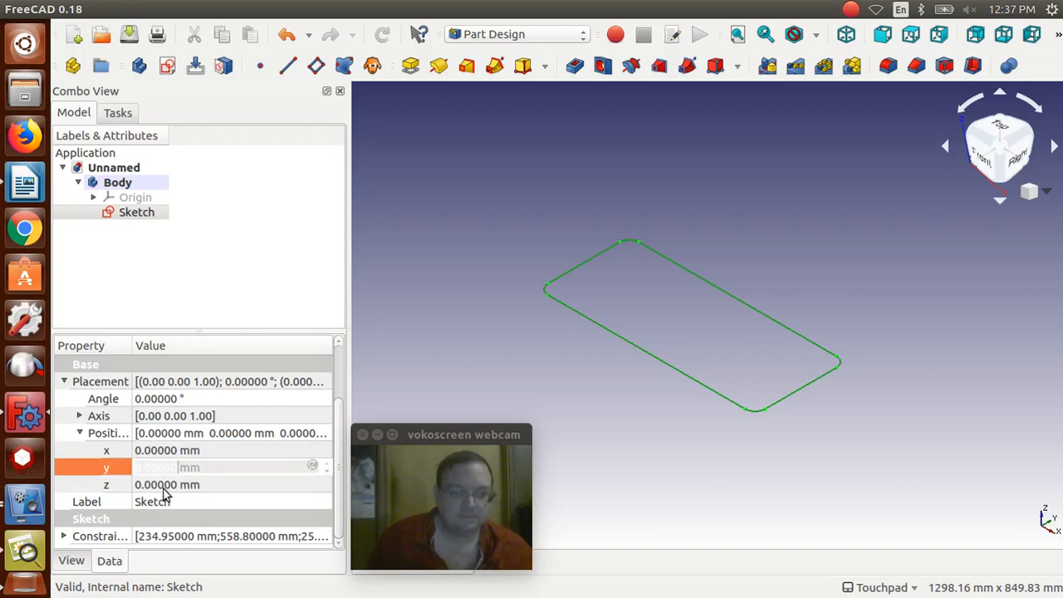
pyautogui.click(165, 485)
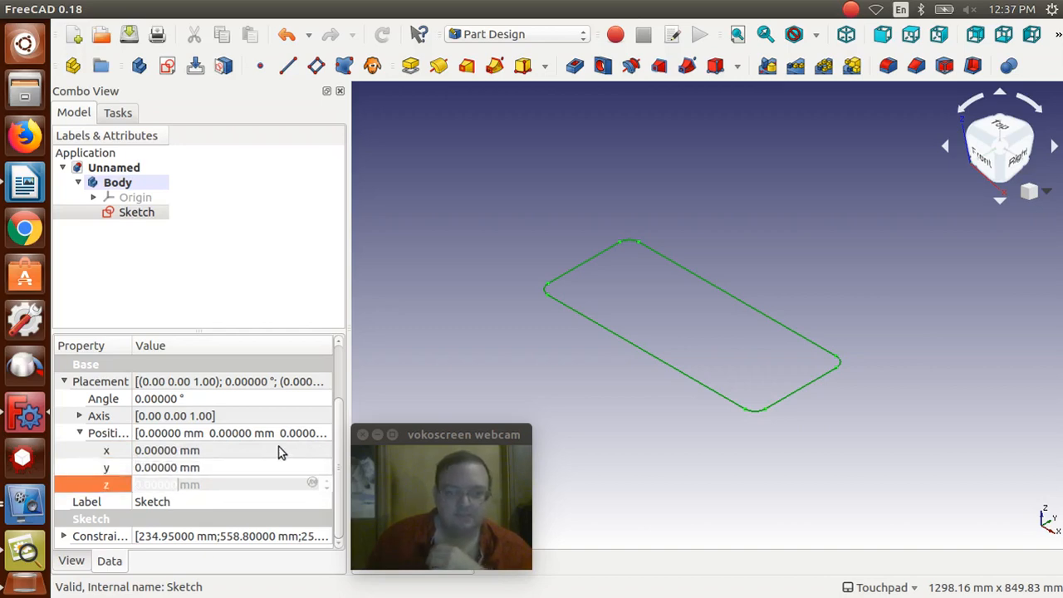
pyautogui.click(442, 290)
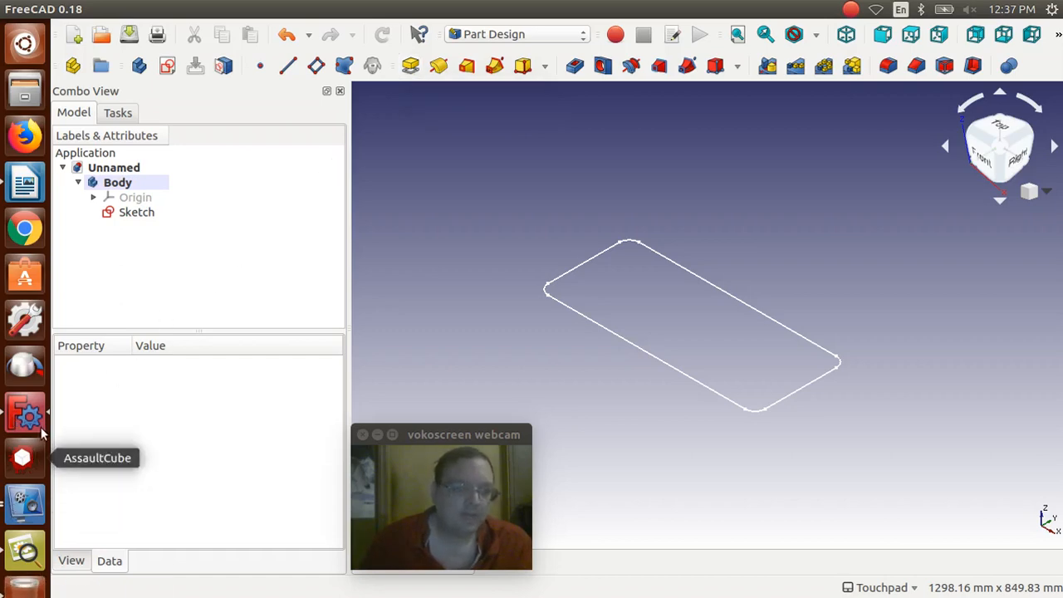
# Step: Consult the stool plans, return to FreeCAD and pad the seat sketch to a length of 38.1 mm
pyautogui.click(10, 552)
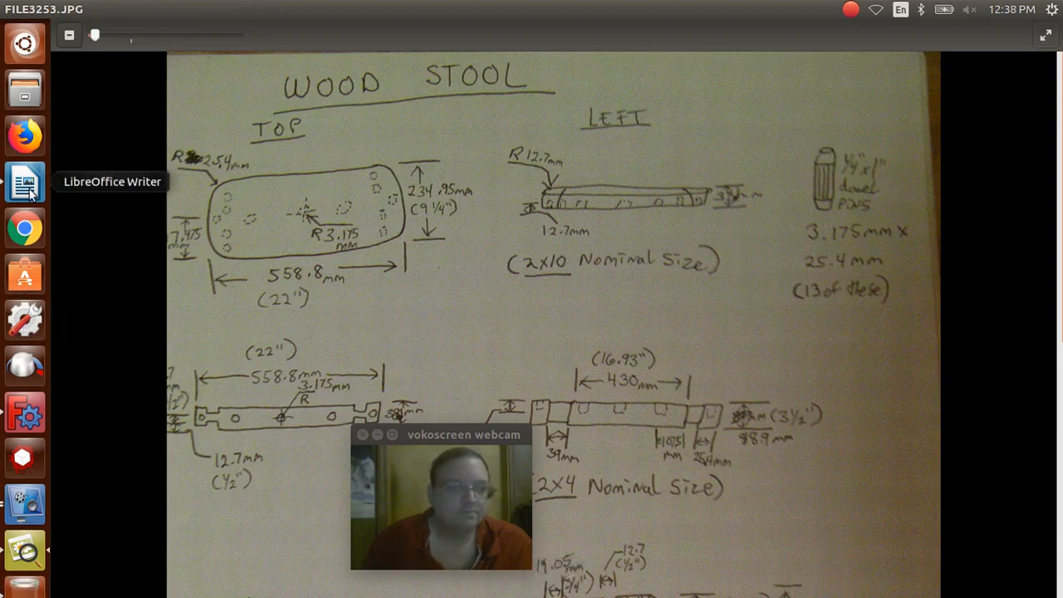
pyautogui.click(28, 415)
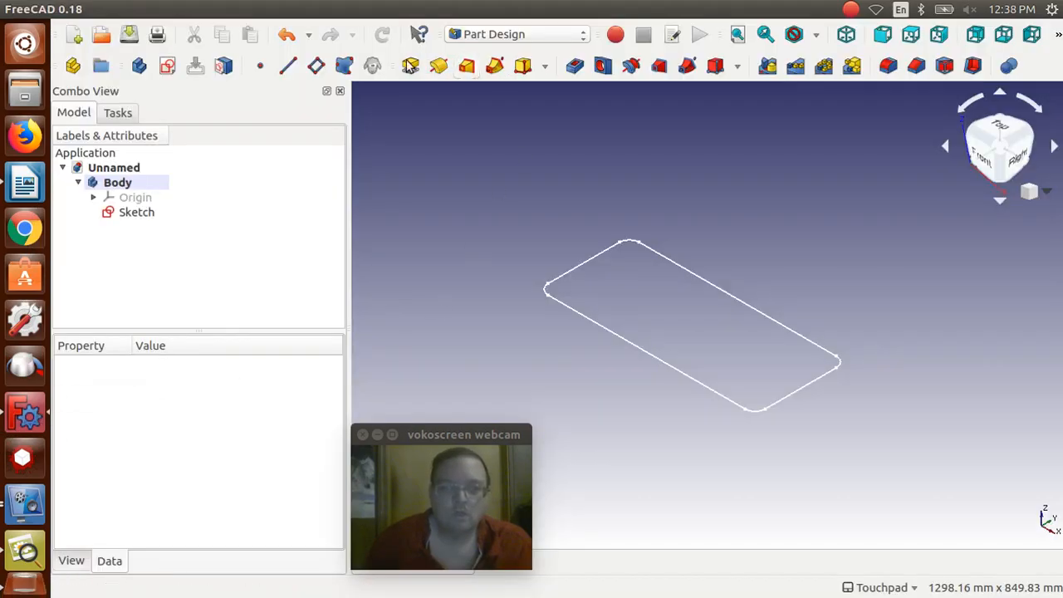
pyautogui.click(411, 66)
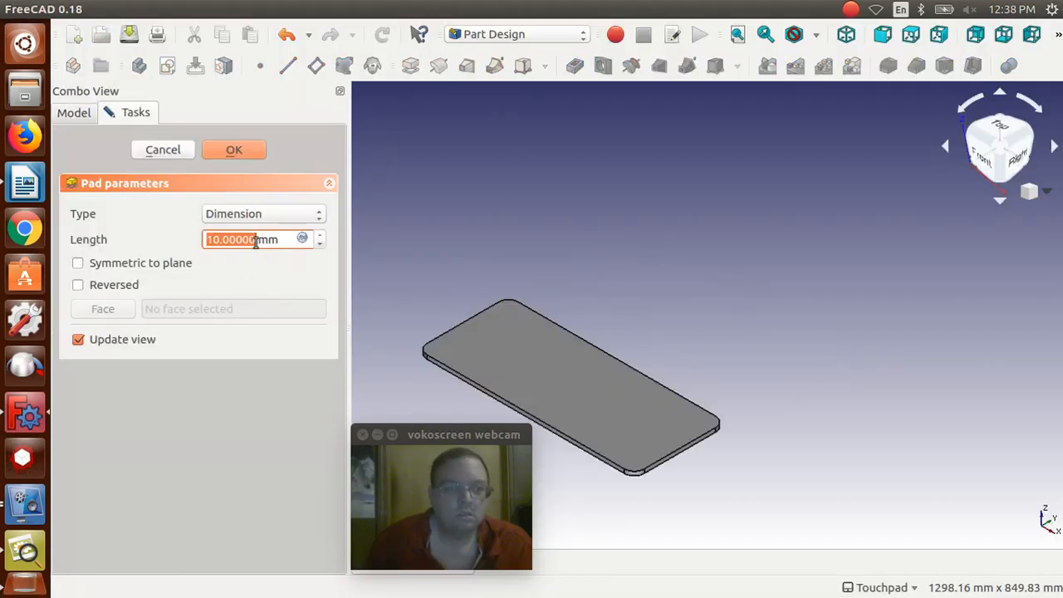
pyautogui.moveTo(275, 240); pyautogui.dragTo(204, 239)
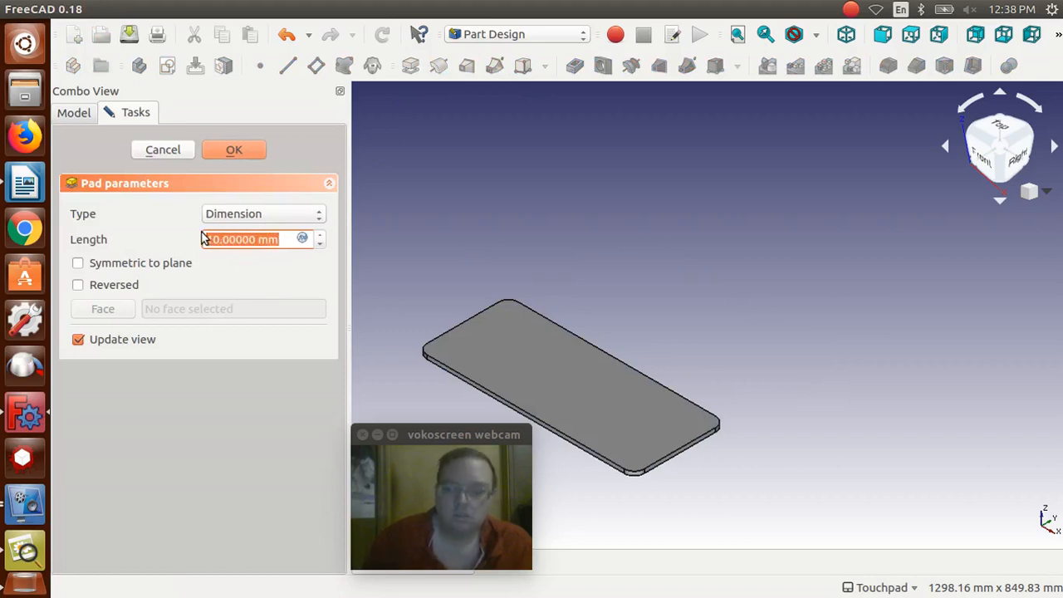
pyautogui.write('38.1')
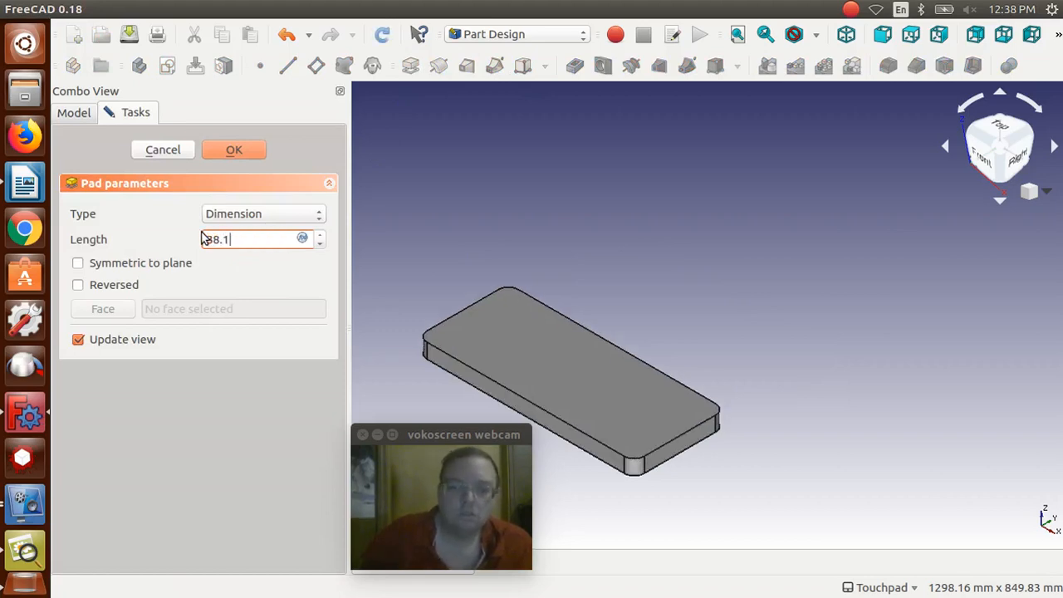
pyautogui.click(218, 151)
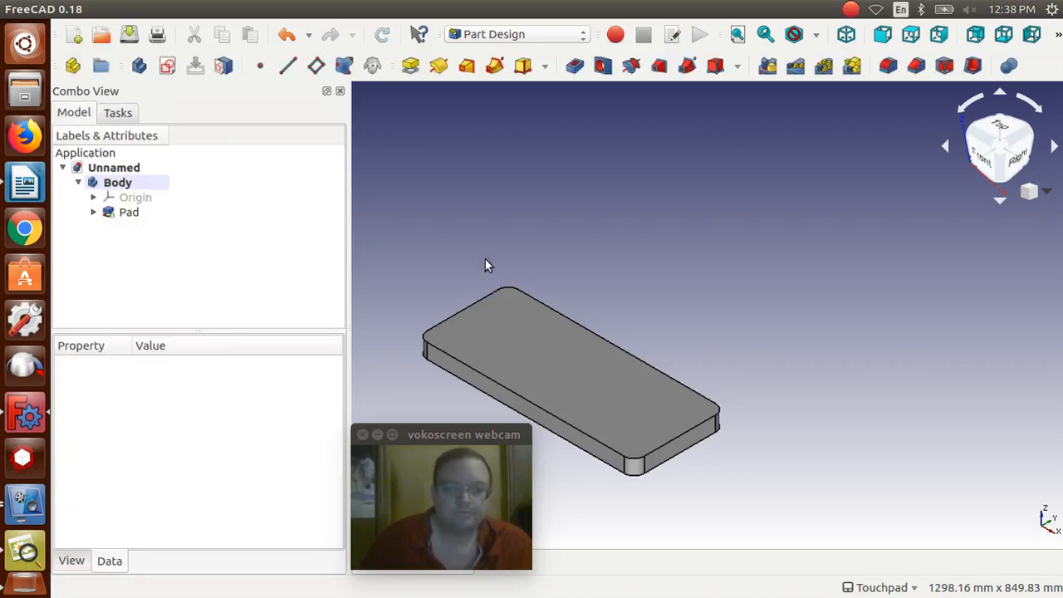
# Step: Fillet the complete upper edge loop of the seat with a 12.7 mm radius, checking the radius in the stool plans
pyautogui.click(438, 351)
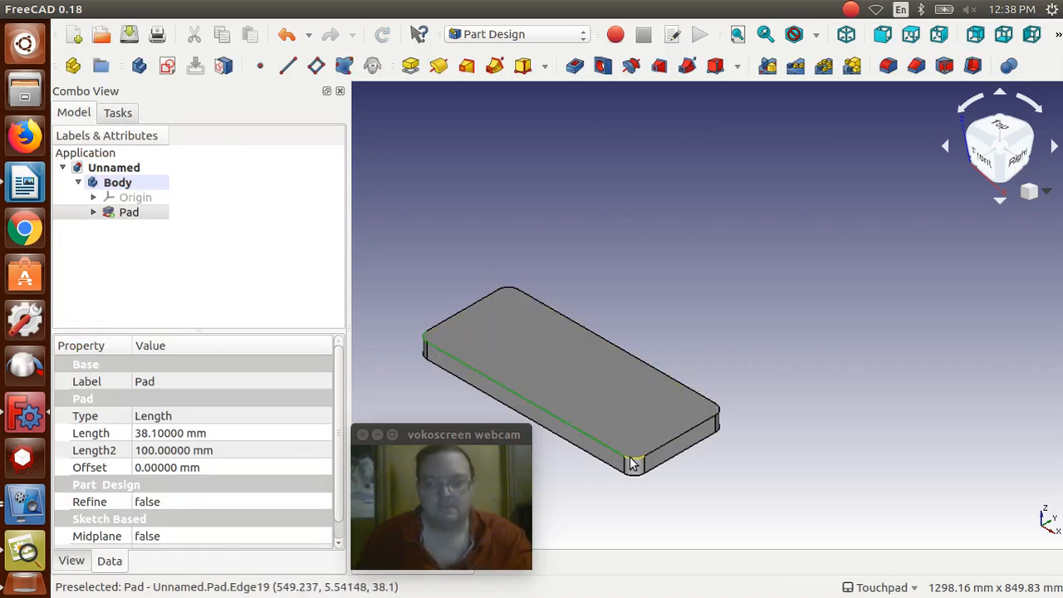
pyautogui.keyDown('ctrl'); pyautogui.click(659, 450); pyautogui.keyUp('ctrl')
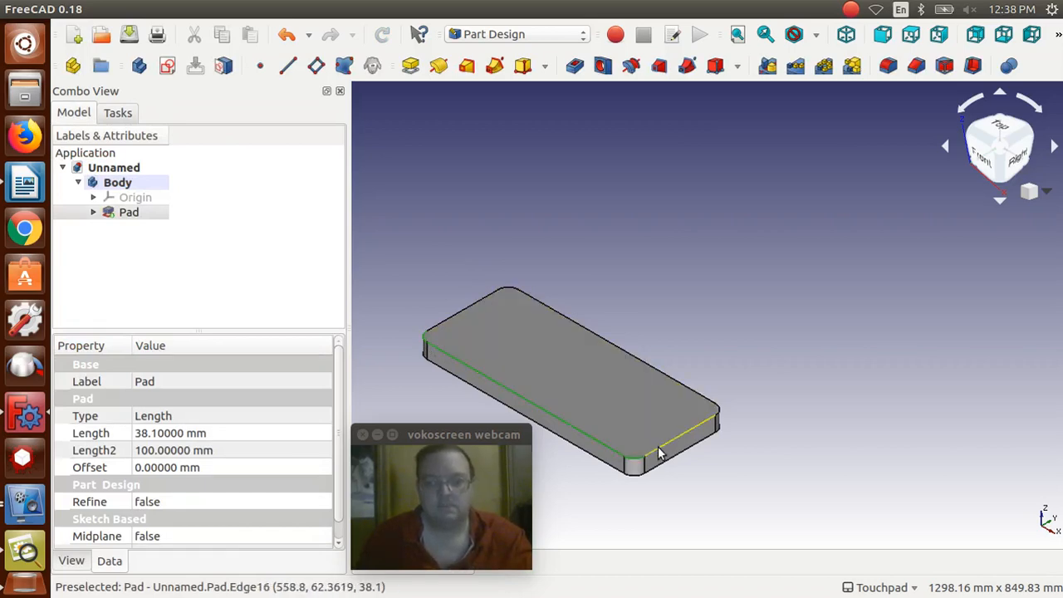
pyautogui.keyDown('ctrl'); pyautogui.click(703, 396); pyautogui.keyUp('ctrl')
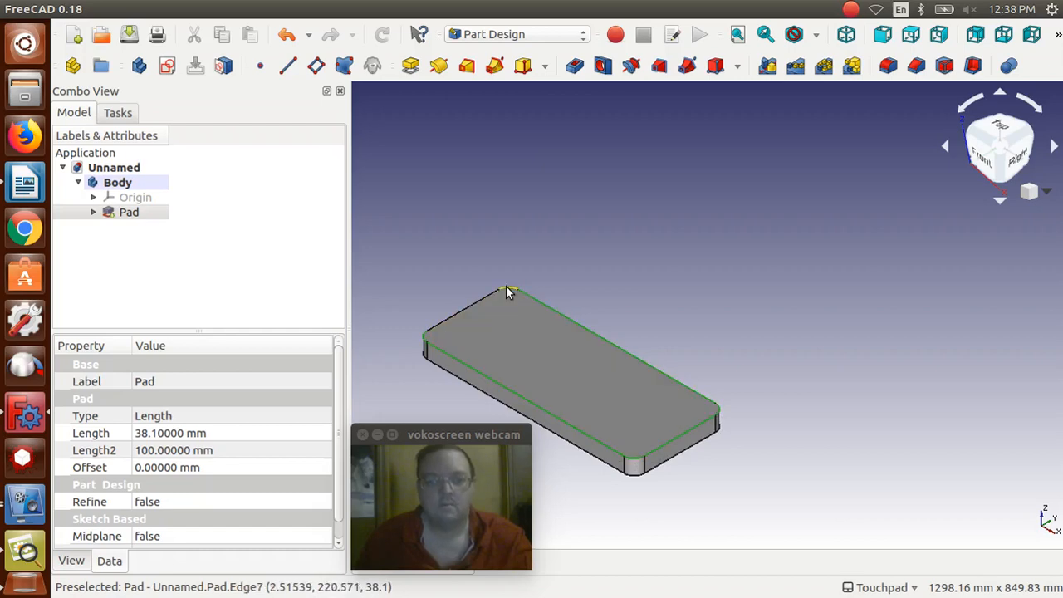
pyautogui.keyDown('ctrl'); pyautogui.click(471, 304); pyautogui.keyUp('ctrl')
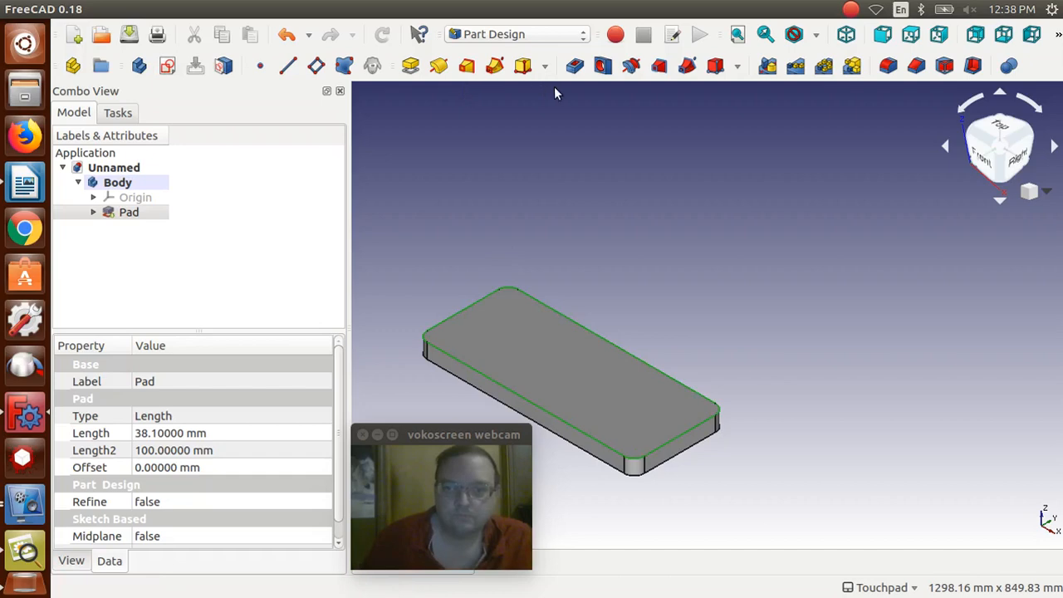
pyautogui.click(889, 67)
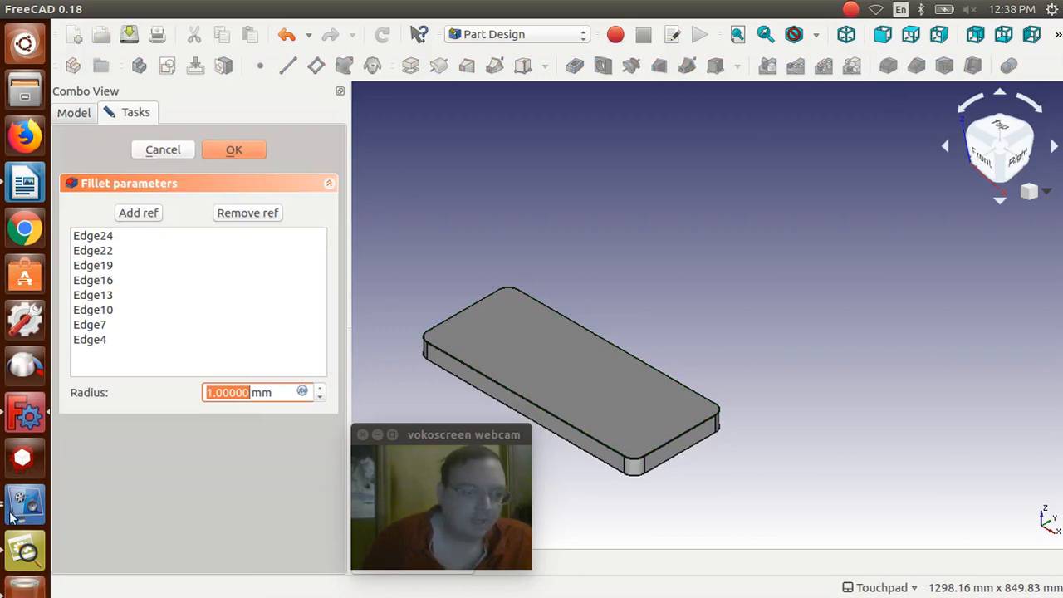
pyautogui.click(26, 552)
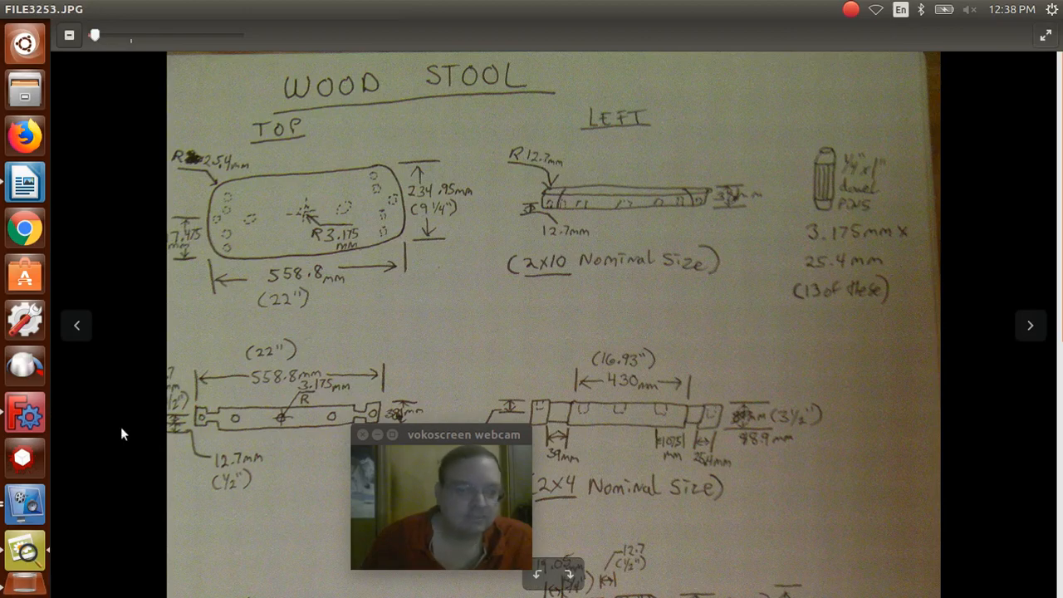
pyautogui.click(32, 414)
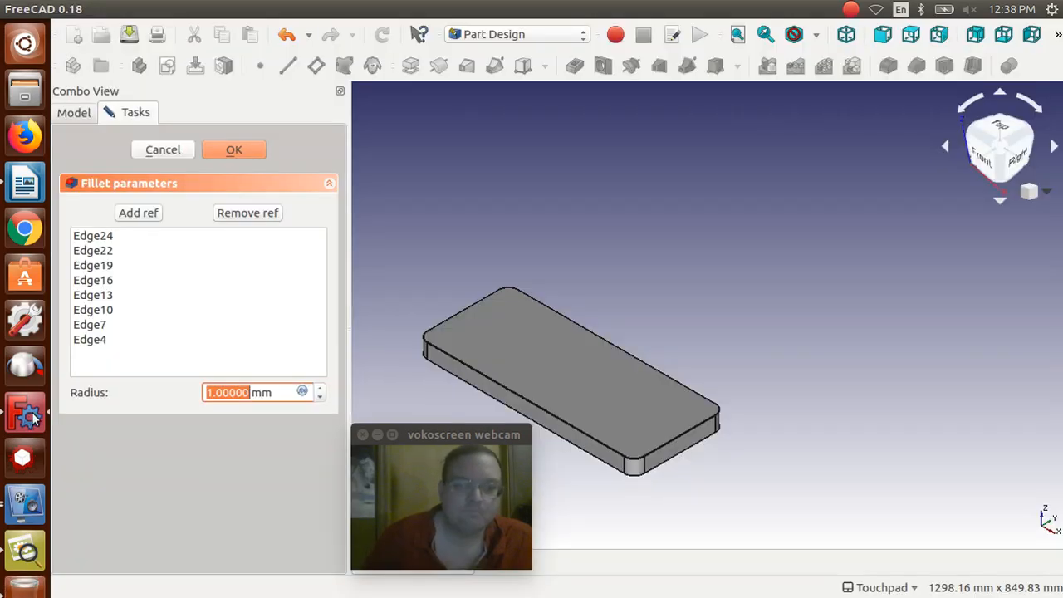
pyautogui.write('12')
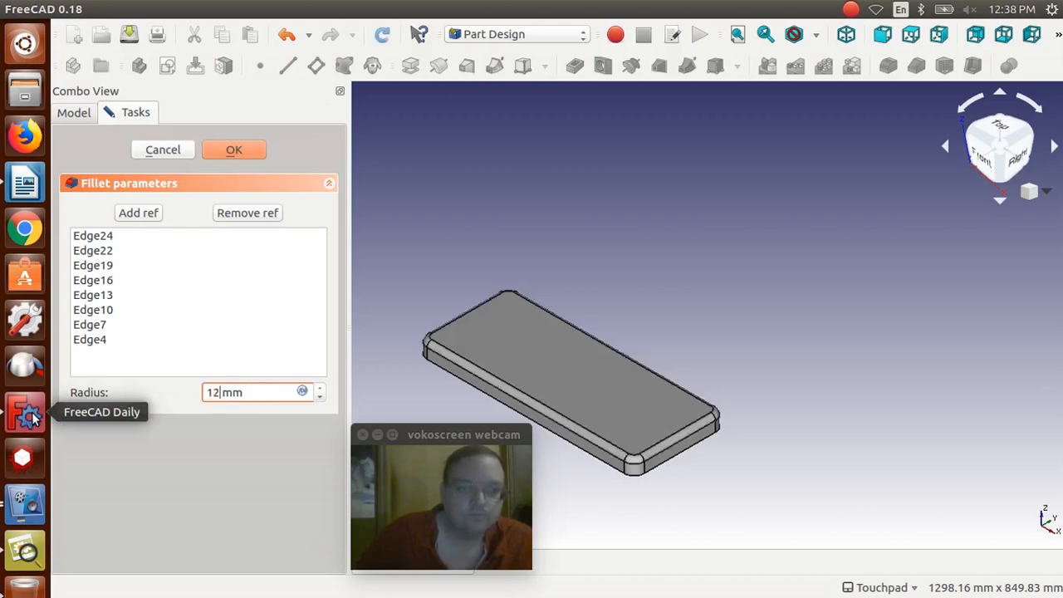
pyautogui.write('.7')
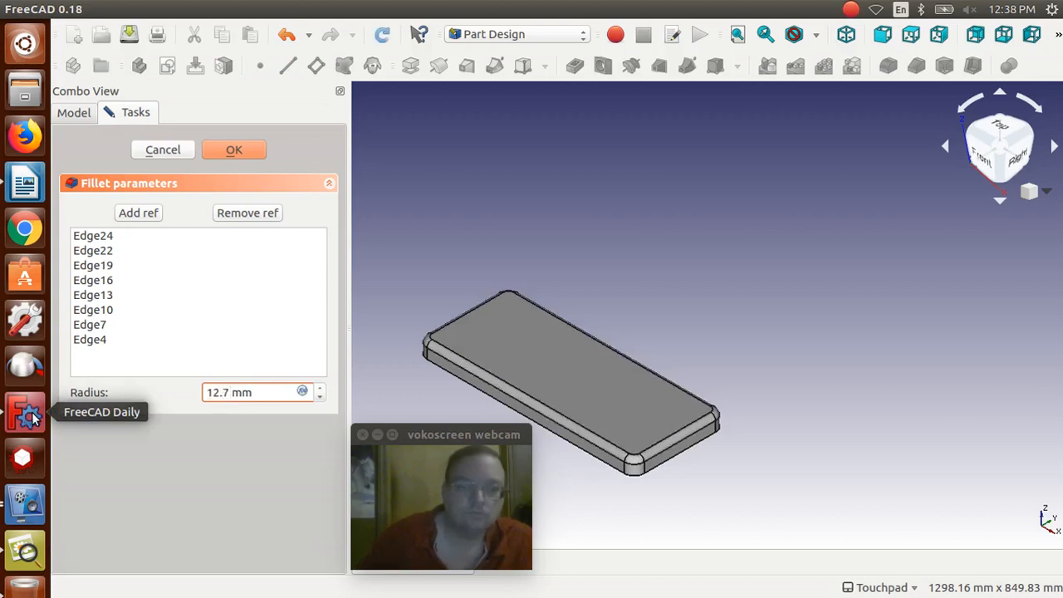
pyautogui.click(228, 150)
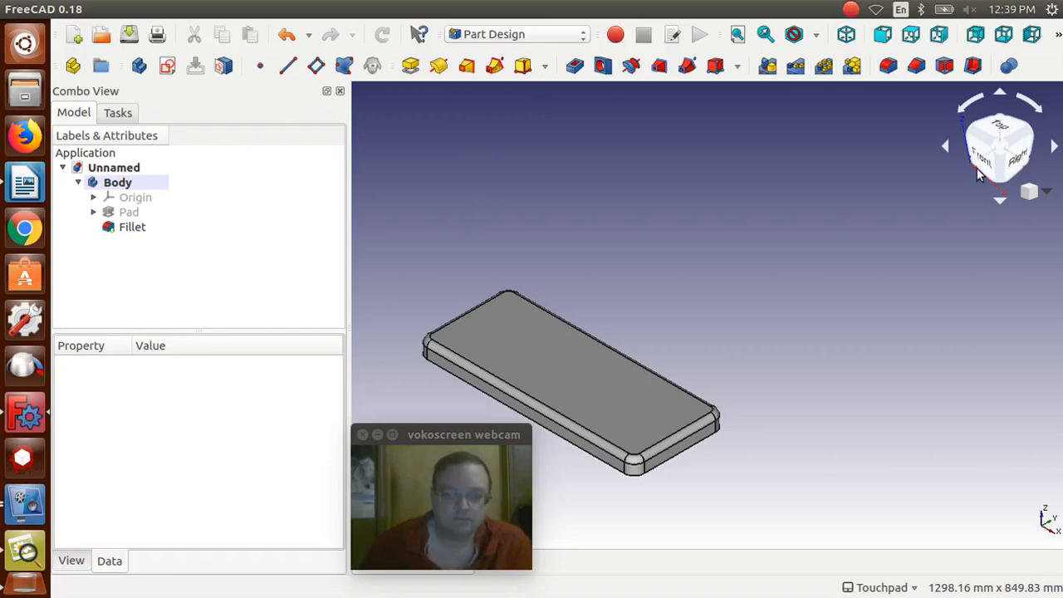
# Step: Create a new sketch on the flat underside face of the seat
pyautogui.click(1003, 36)
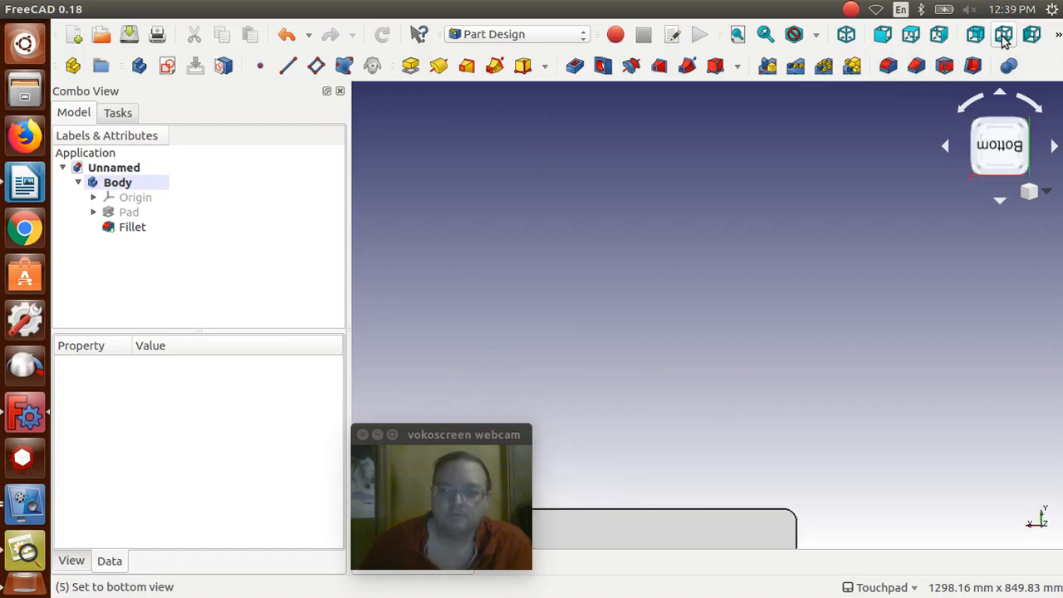
pyautogui.press('Down')
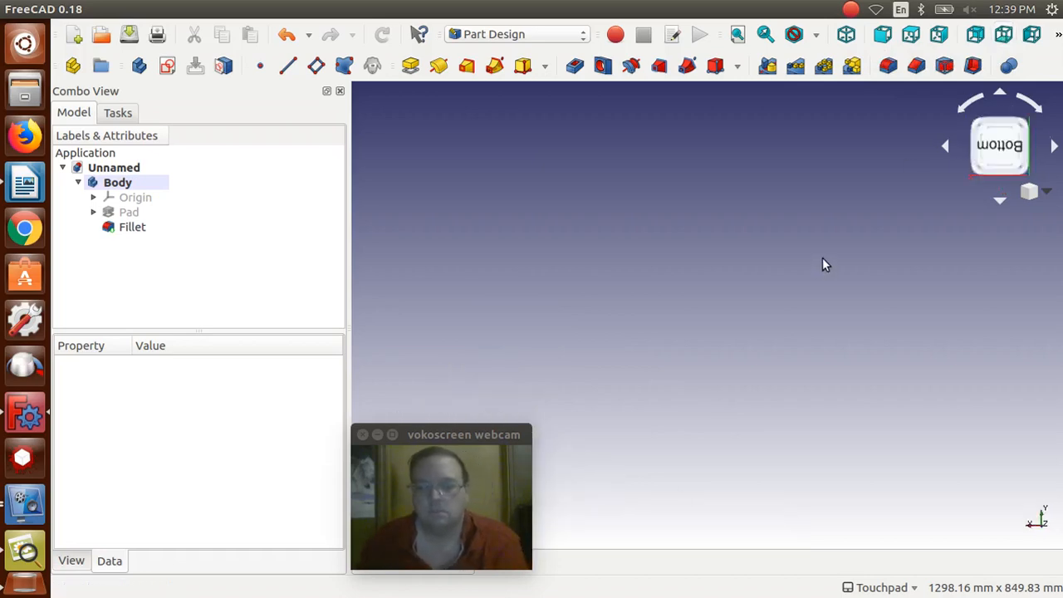
pyautogui.press('Up')
pyautogui.press('Up')
pyautogui.press('Up')
pyautogui.press('Up')
pyautogui.press('Up')
pyautogui.press('Up')
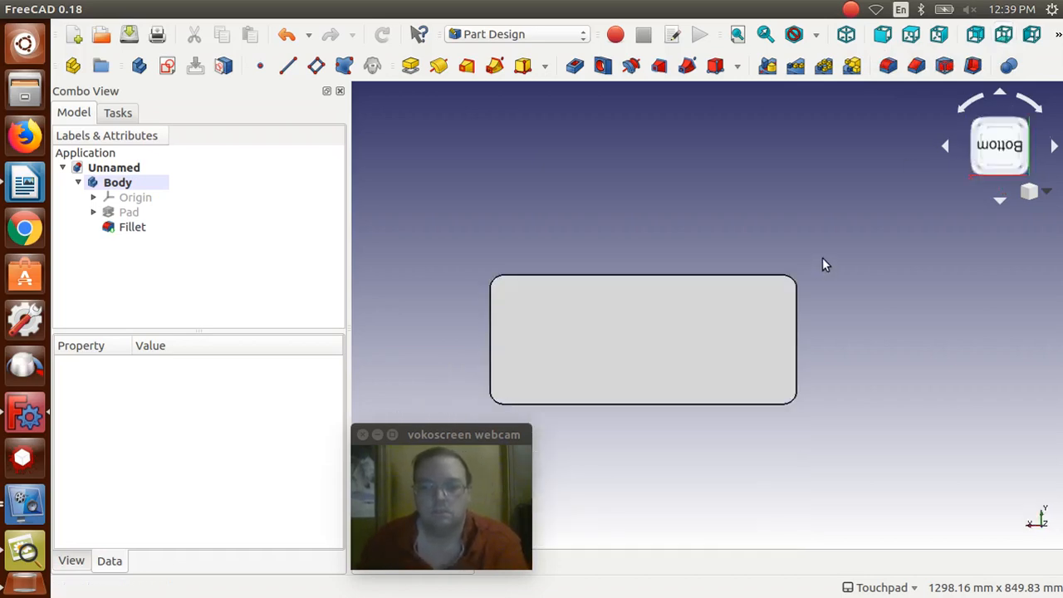
pyautogui.press('Right')
pyautogui.press('Right')
pyautogui.press('Right')
pyautogui.press('Left')
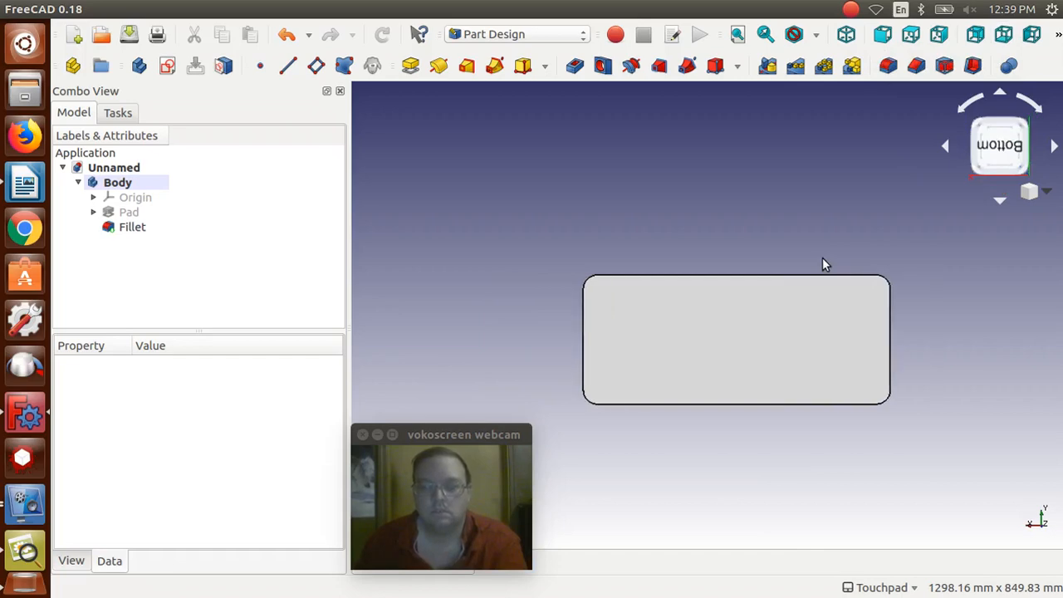
pyautogui.press('Down')
pyautogui.press('Up')
pyautogui.press('Up')
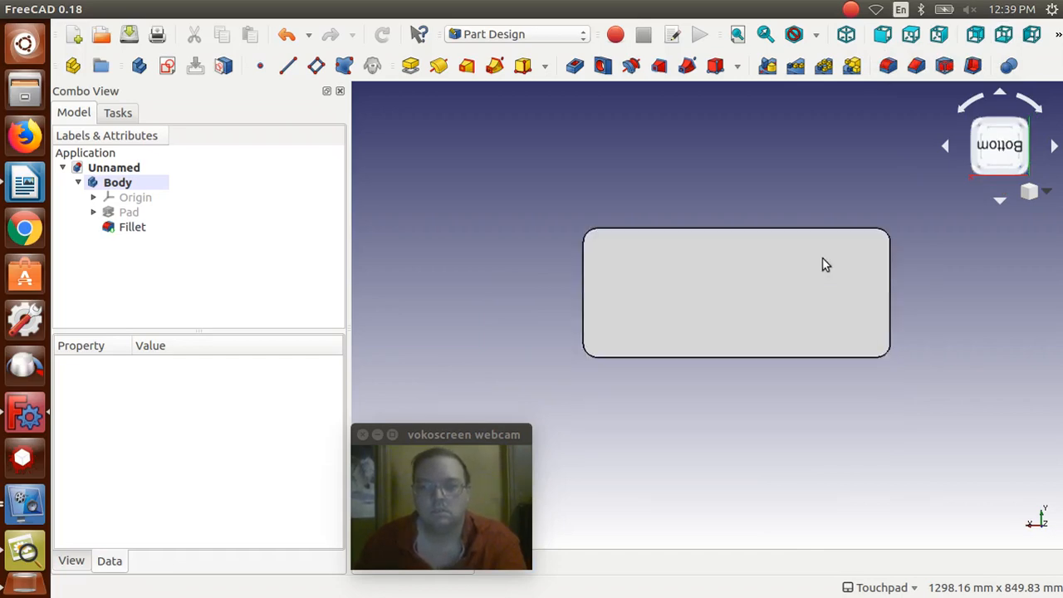
pyautogui.click(758, 322)
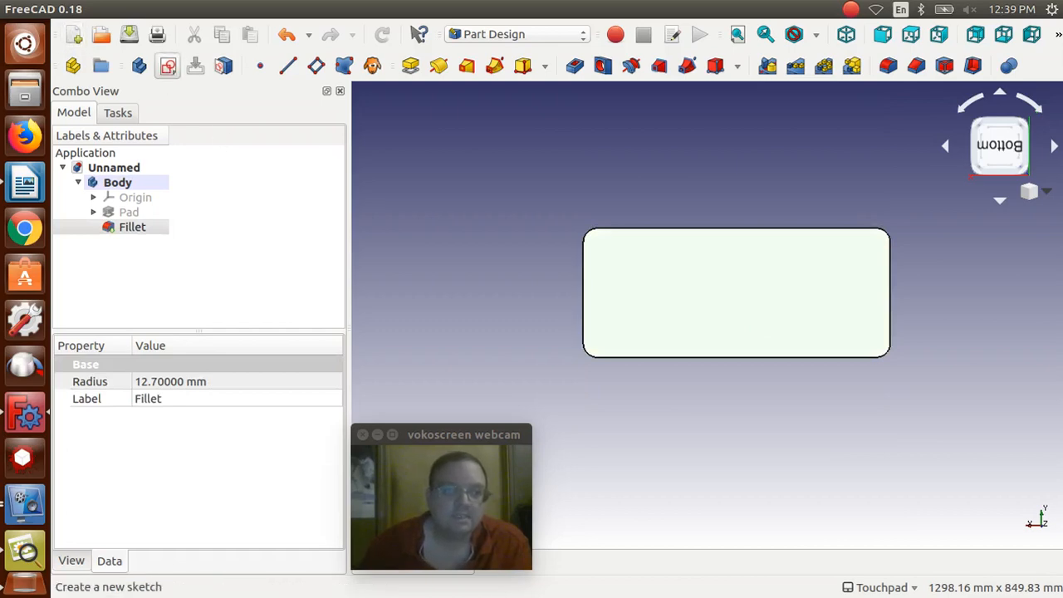
pyautogui.click(168, 65)
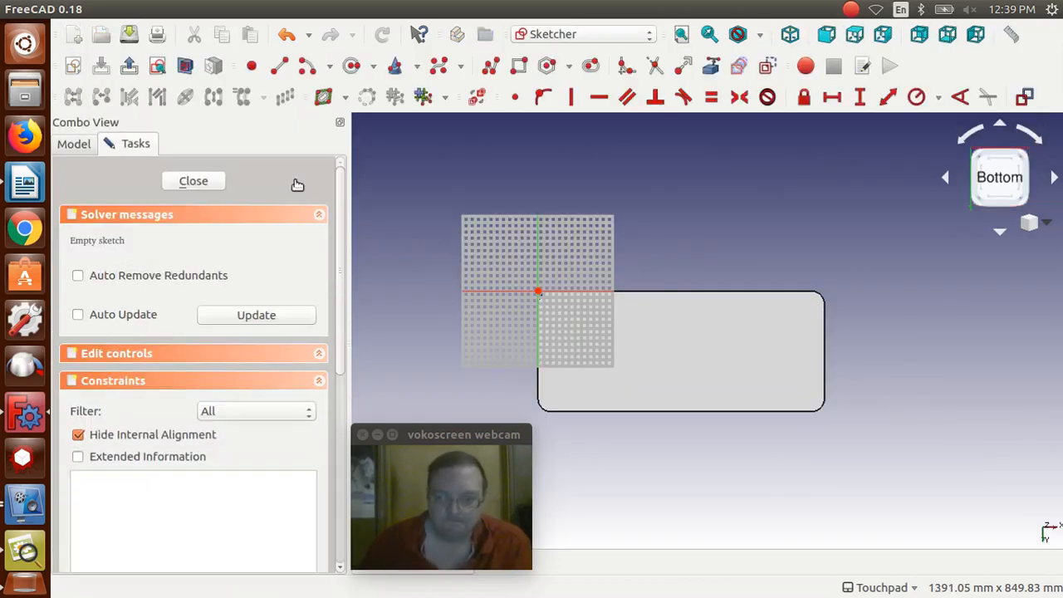
# Step: Enlarge the seat's underside in the new sketch and frame the whole face in the view
pyautogui.scroll(4, 477, 321)
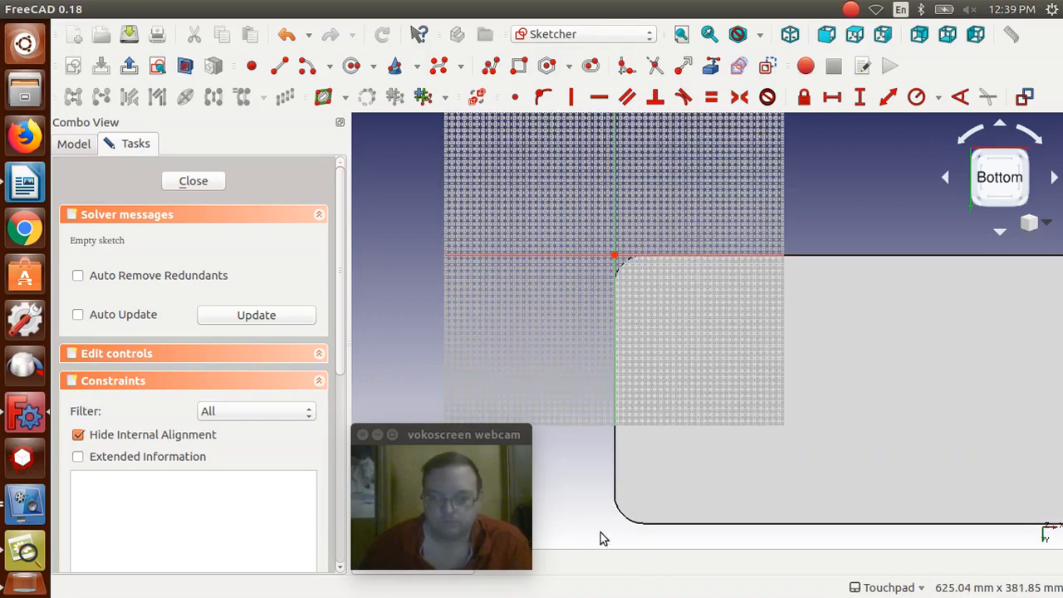
pyautogui.press('Down')
pyautogui.press('Left')
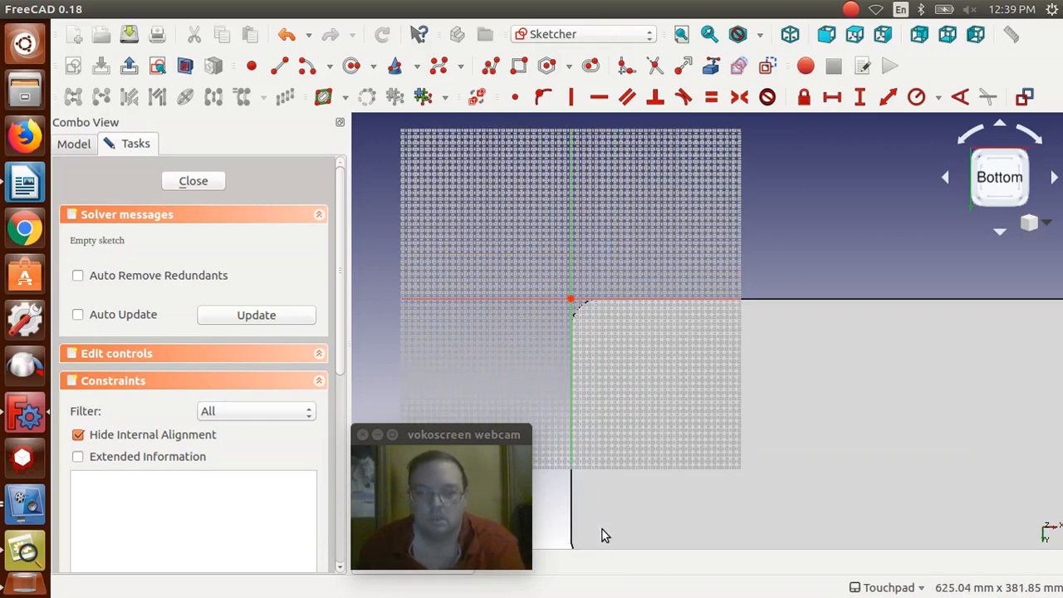
pyautogui.press('Up')
pyautogui.press('Up')
pyautogui.press('Left')
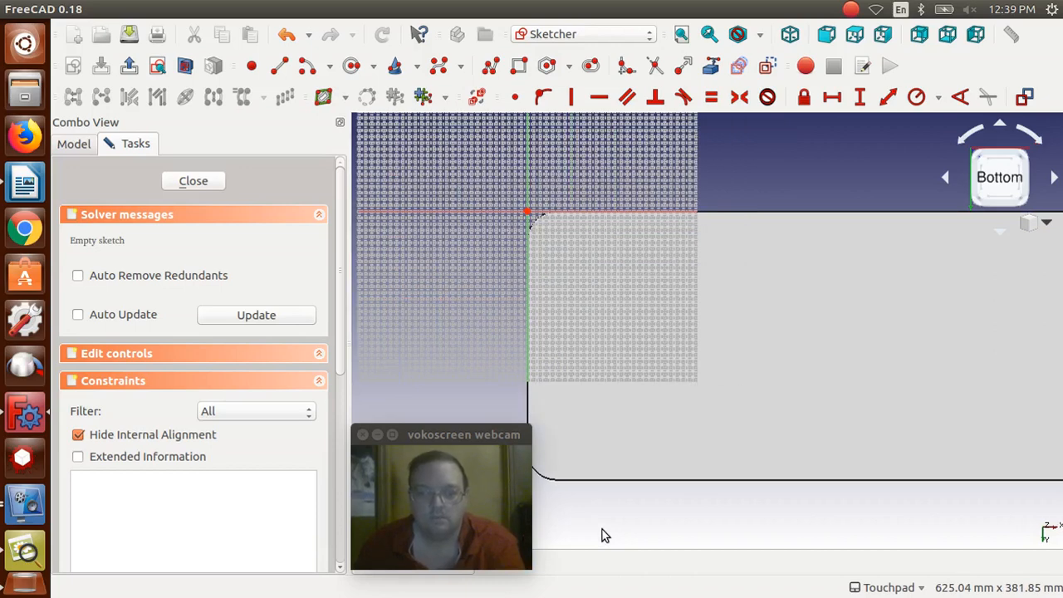
pyautogui.press('Up')
pyautogui.press('Left')
pyautogui.press('Left')
pyautogui.press('Left')
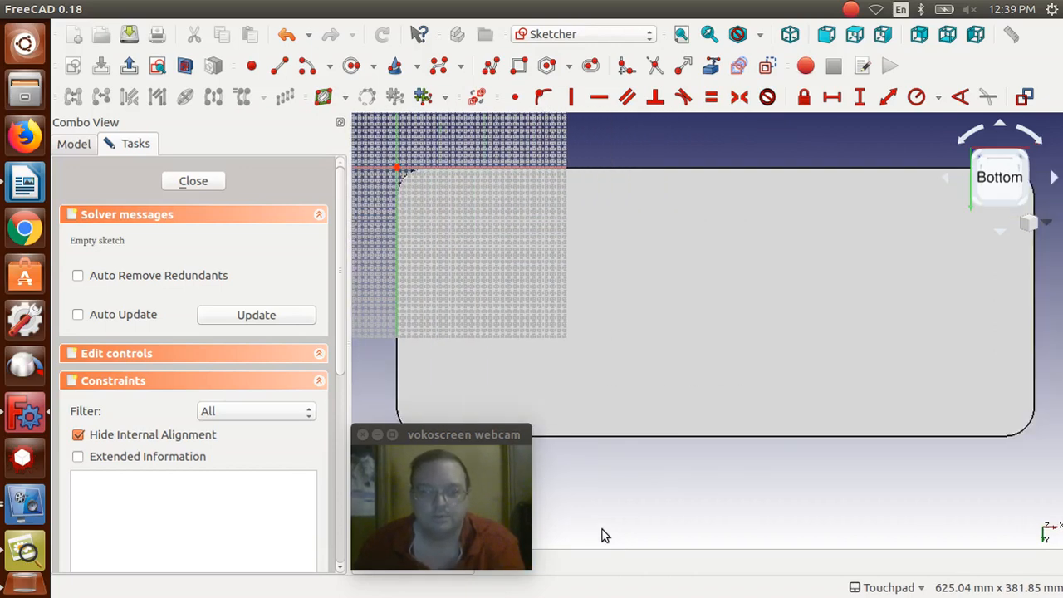
pyautogui.press('Up')
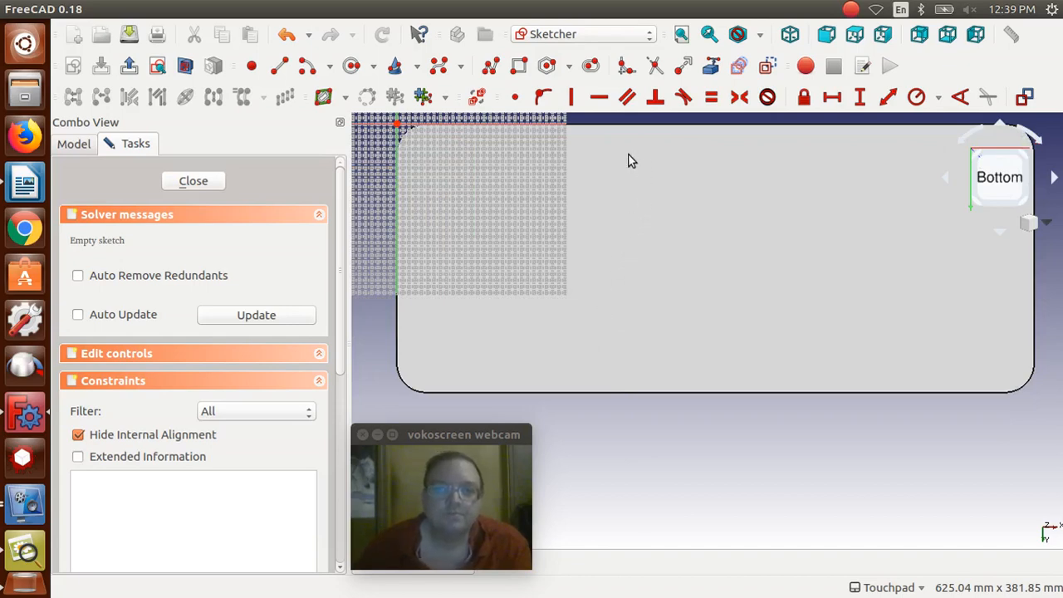
# Step: Draw five small circles in a row along the middle of the seat's underside, from one short end to the other
pyautogui.click(352, 67)
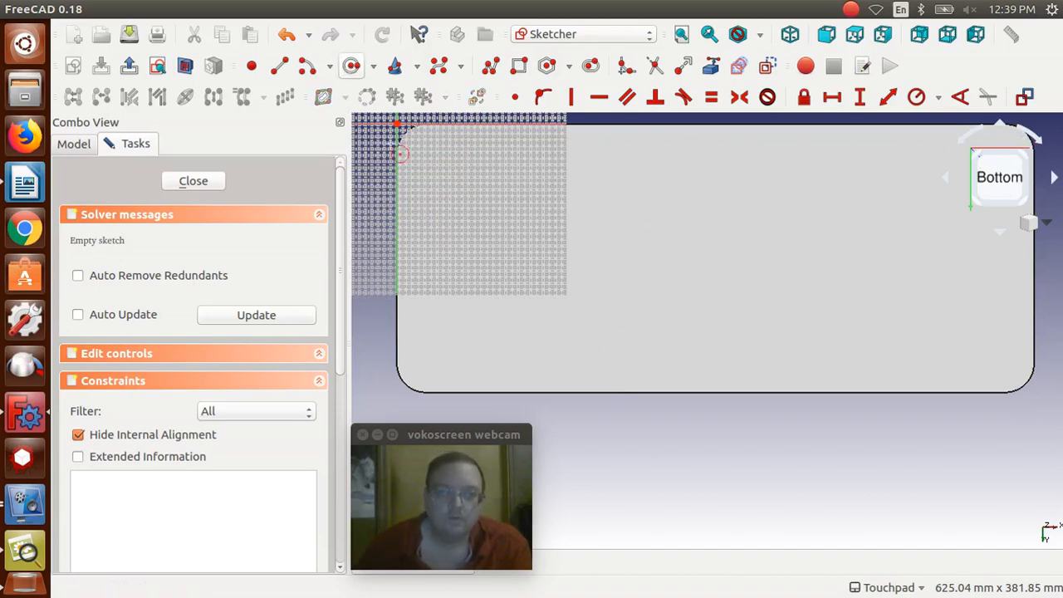
pyautogui.click(409, 258)
pyautogui.click(415, 262)
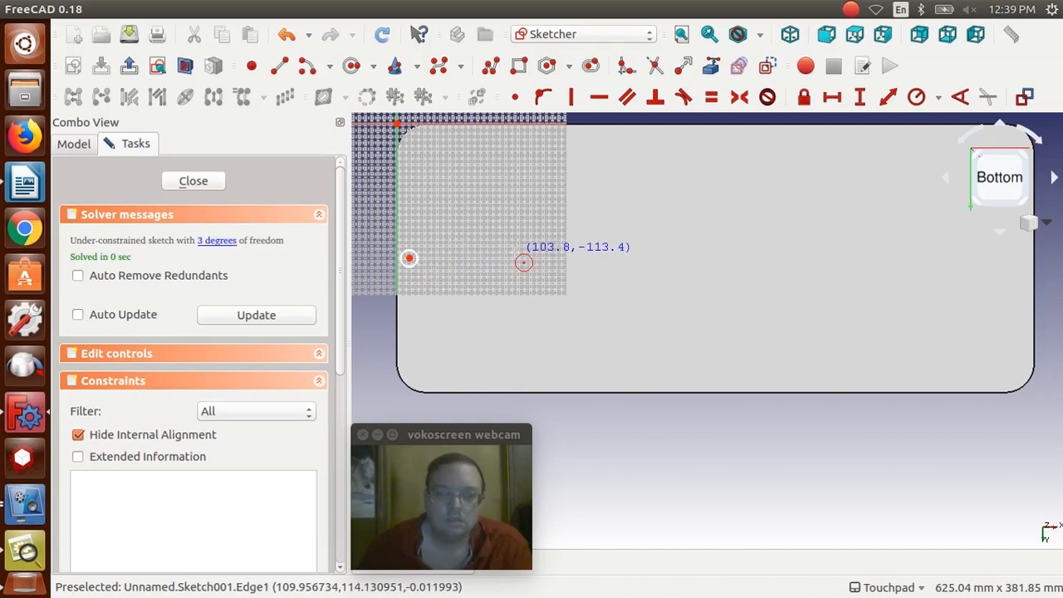
pyautogui.click(535, 265)
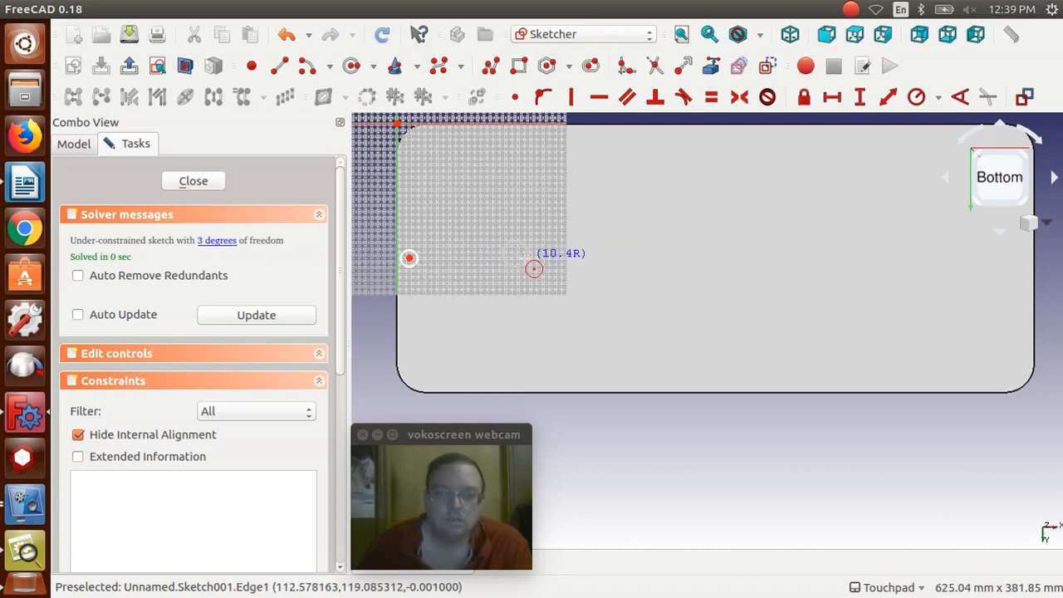
pyautogui.click(528, 259)
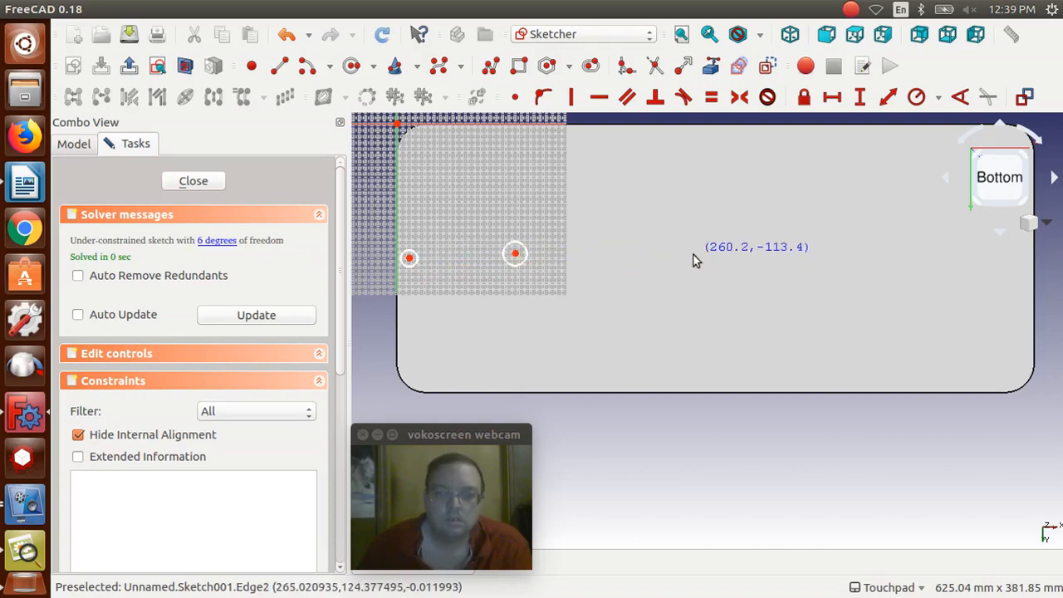
pyautogui.click(693, 253)
pyautogui.click(701, 270)
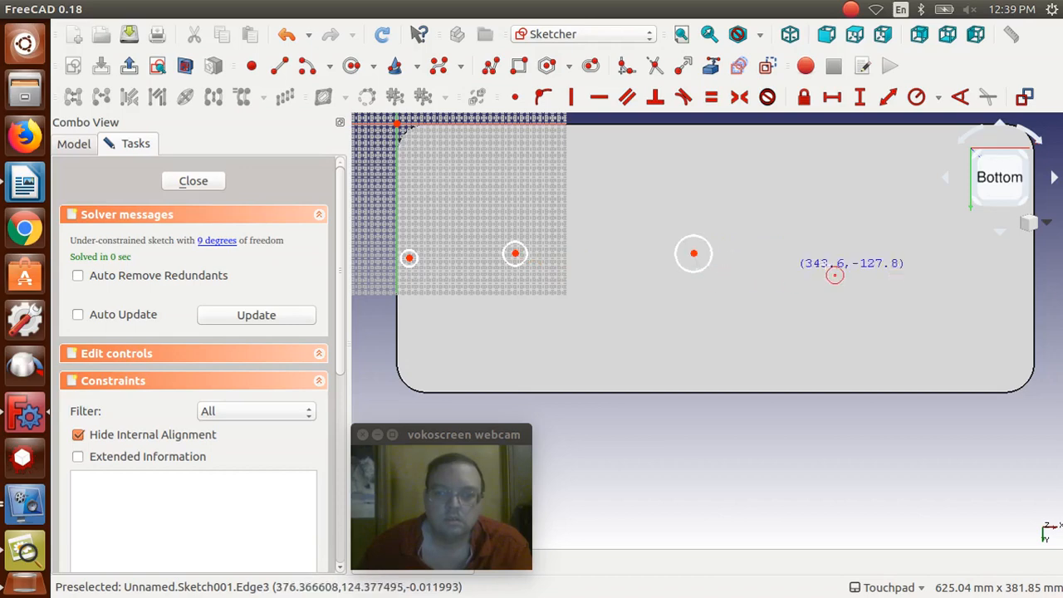
pyautogui.click(824, 254)
pyautogui.click(833, 265)
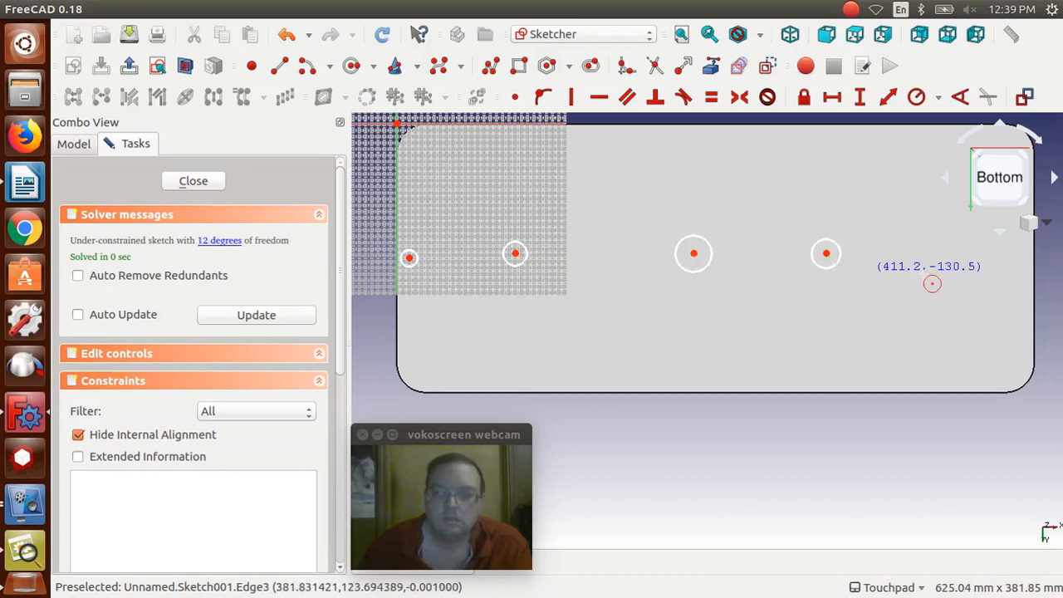
pyautogui.click(997, 252)
pyautogui.click(1007, 262)
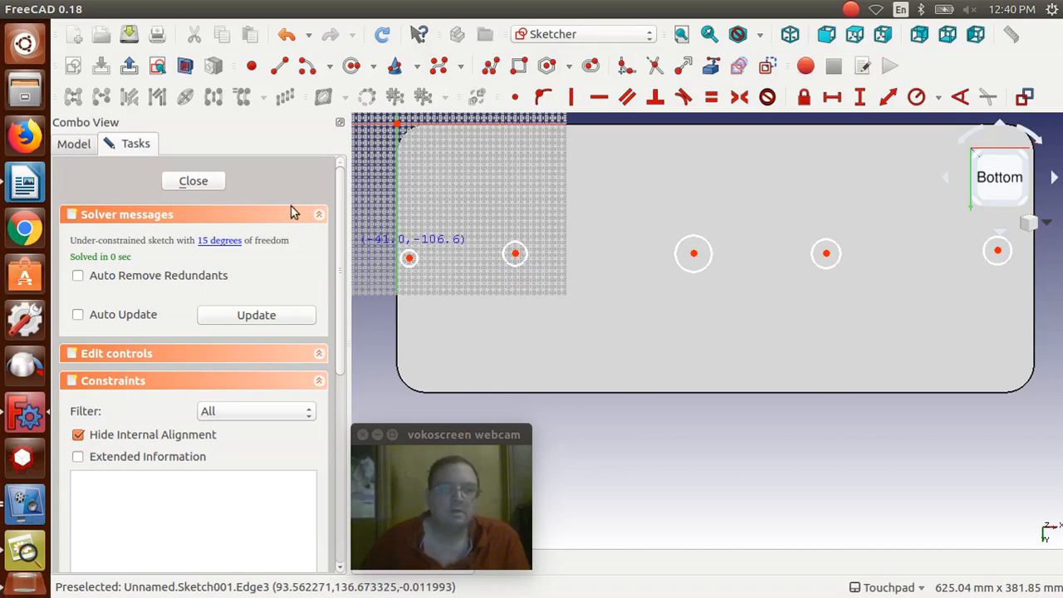
pyautogui.press('Escape')
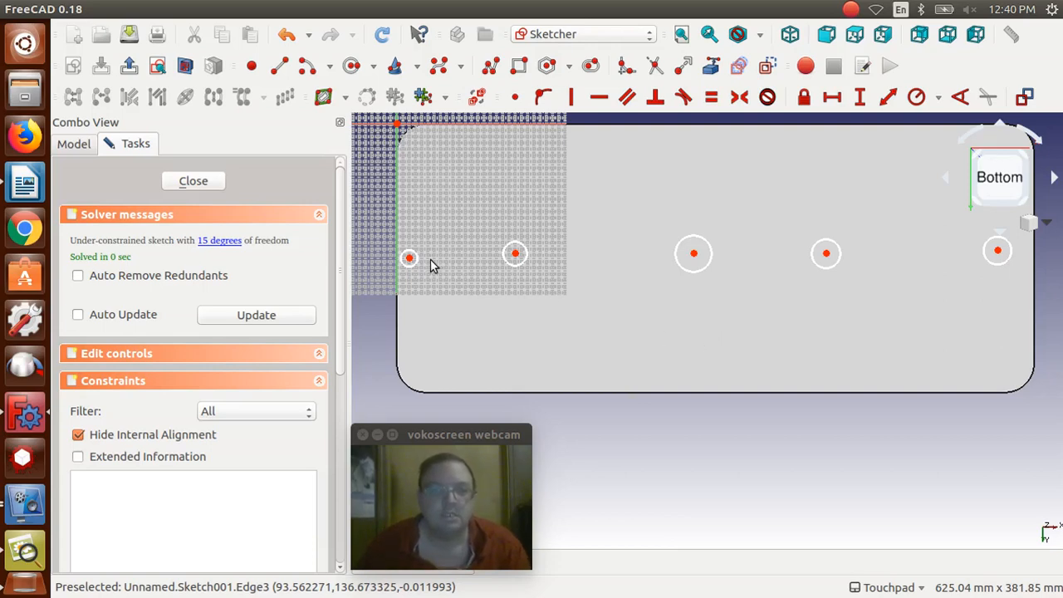
# Step: Check the dowel size in the stool plans, constrain the circle nearest the vertical axis to a 3.175 mm radius, and move its label outside the seat
pyautogui.click(24, 551)
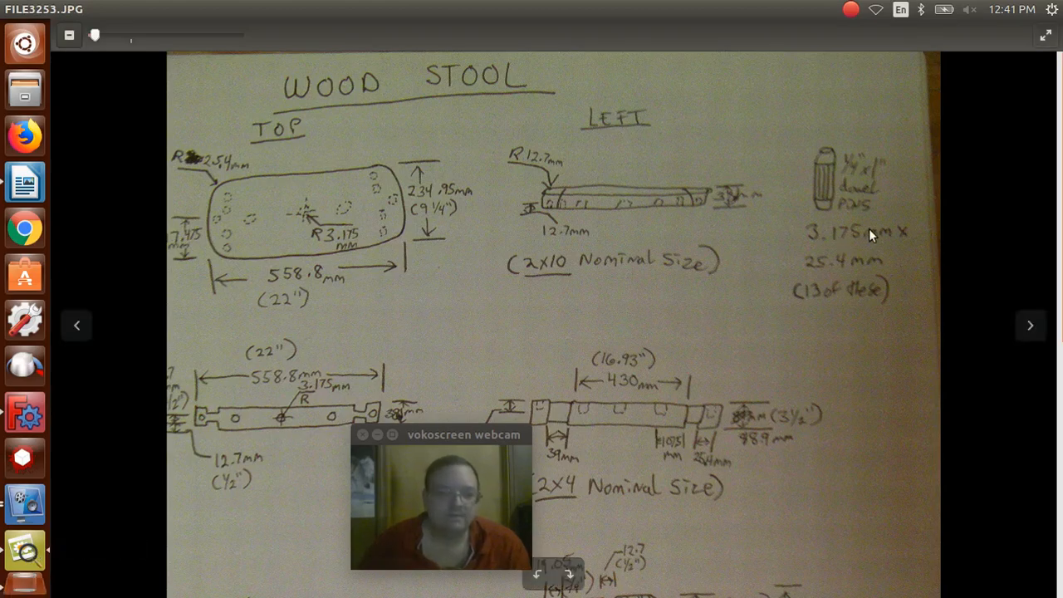
pyautogui.click(31, 422)
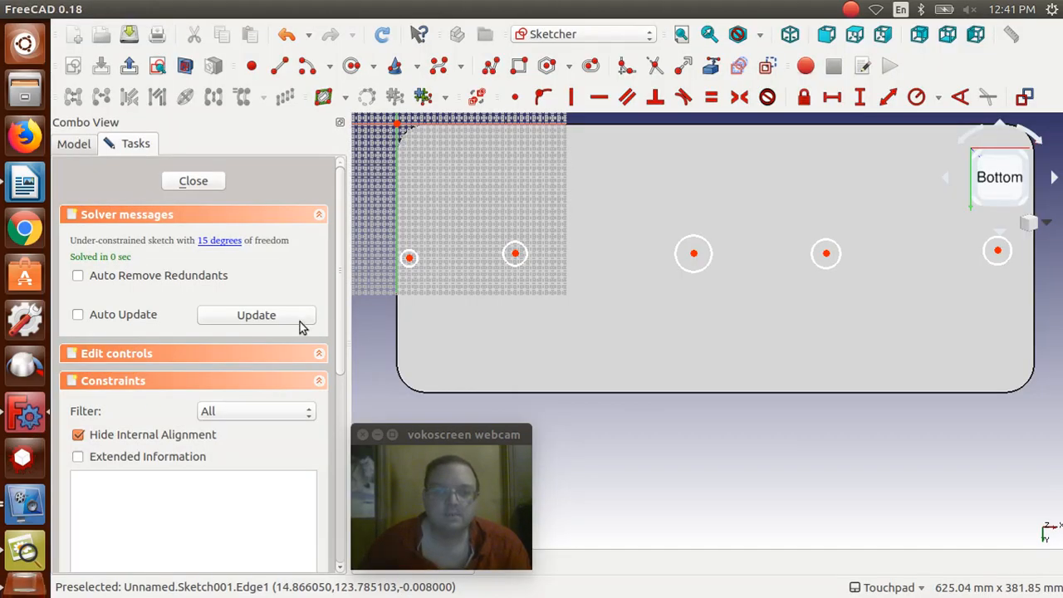
pyautogui.click(409, 259)
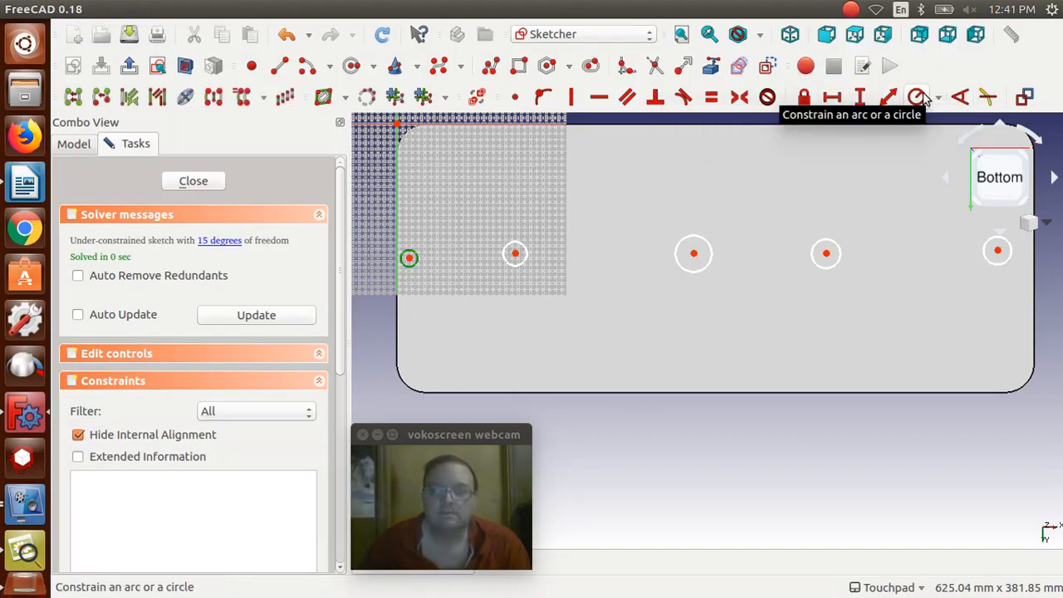
pyautogui.click(920, 98)
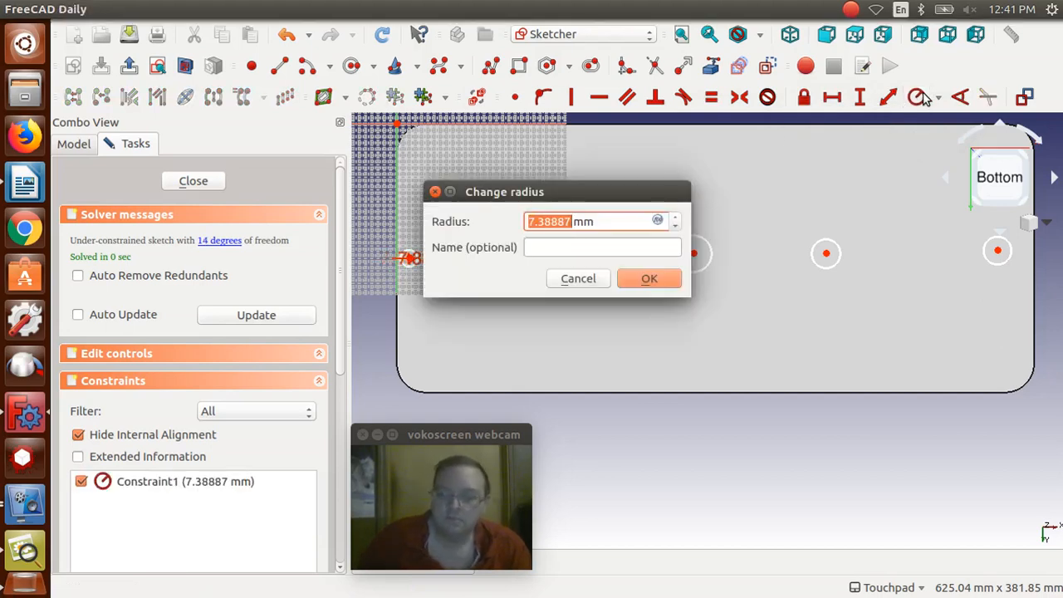
pyautogui.write('3.175')
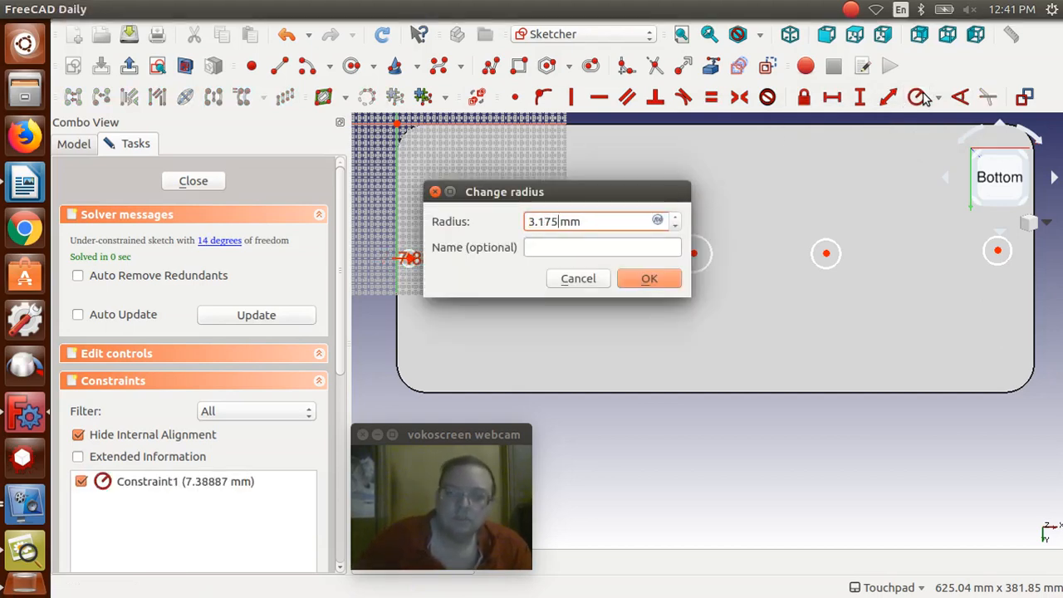
pyautogui.click(637, 280)
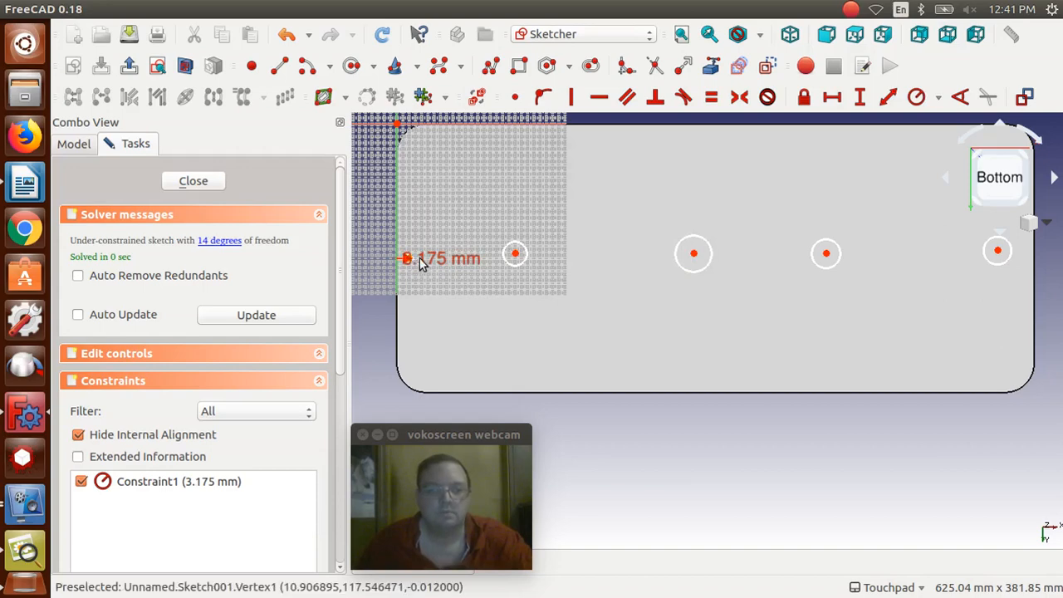
pyautogui.moveTo(408, 257); pyautogui.dragTo(366, 325)
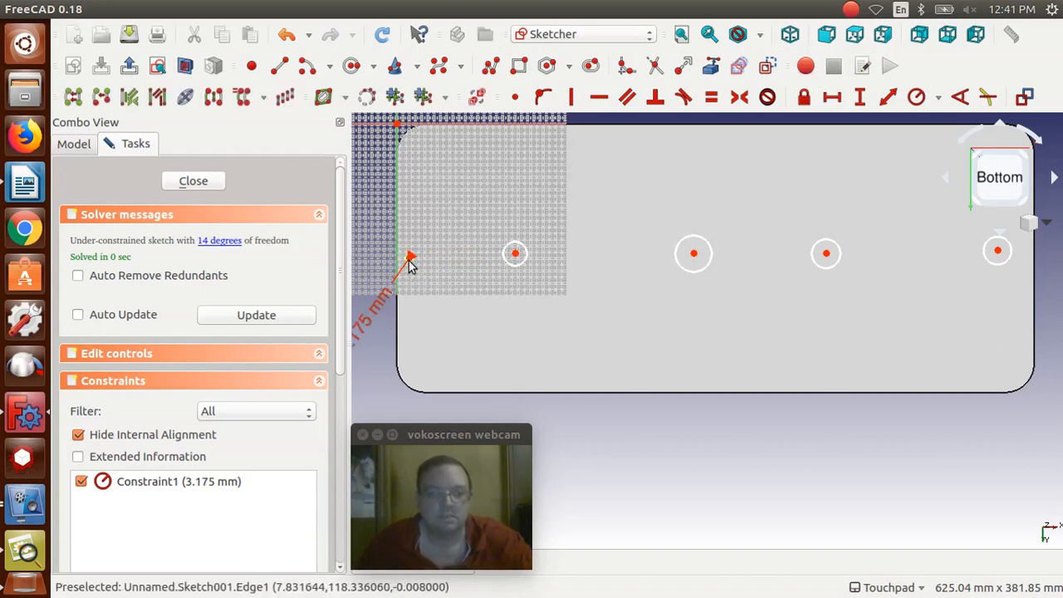
# Step: Try to apply an equal constraint to the dimensioned circle and the other four circles
pyautogui.click(511, 264)
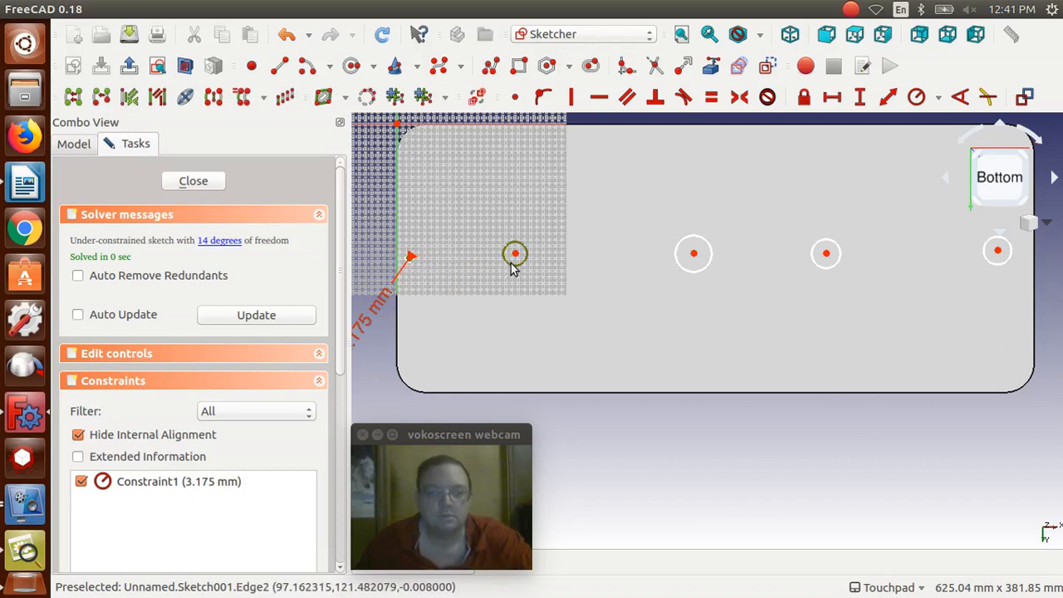
pyautogui.click(711, 269)
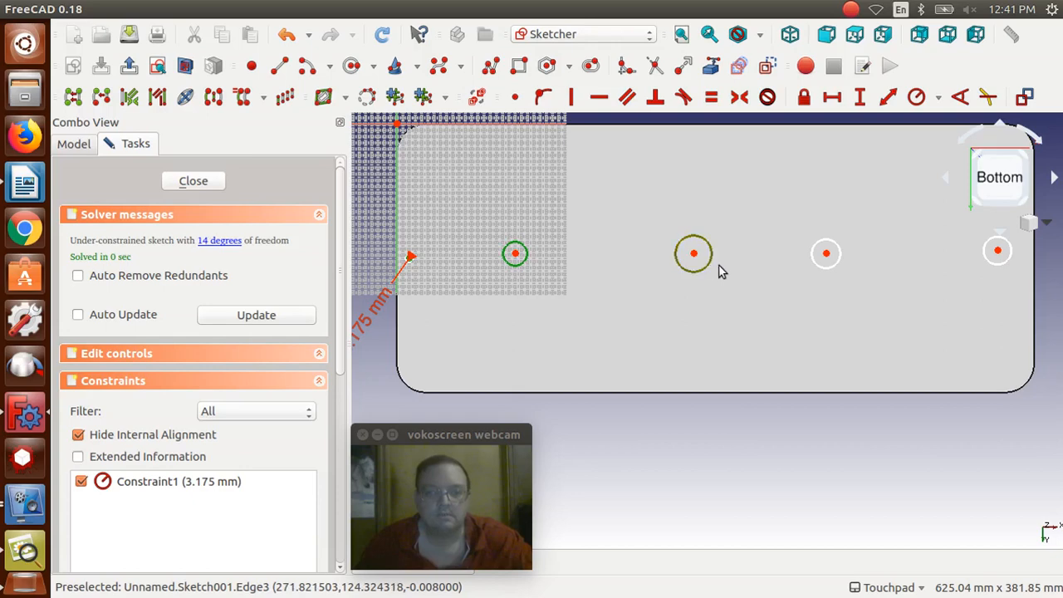
pyautogui.click(826, 270)
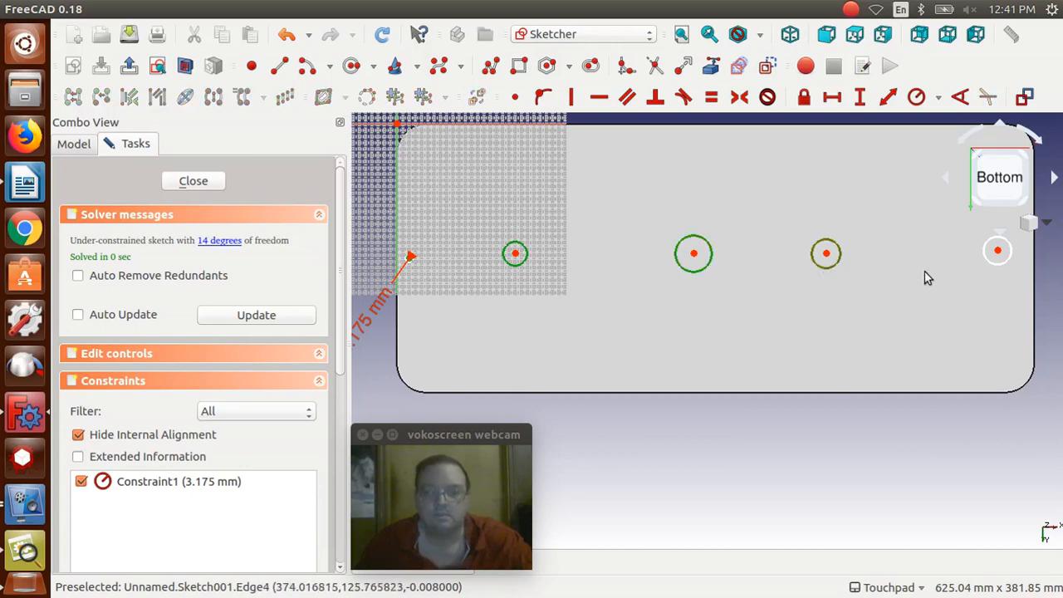
pyautogui.click(1005, 270)
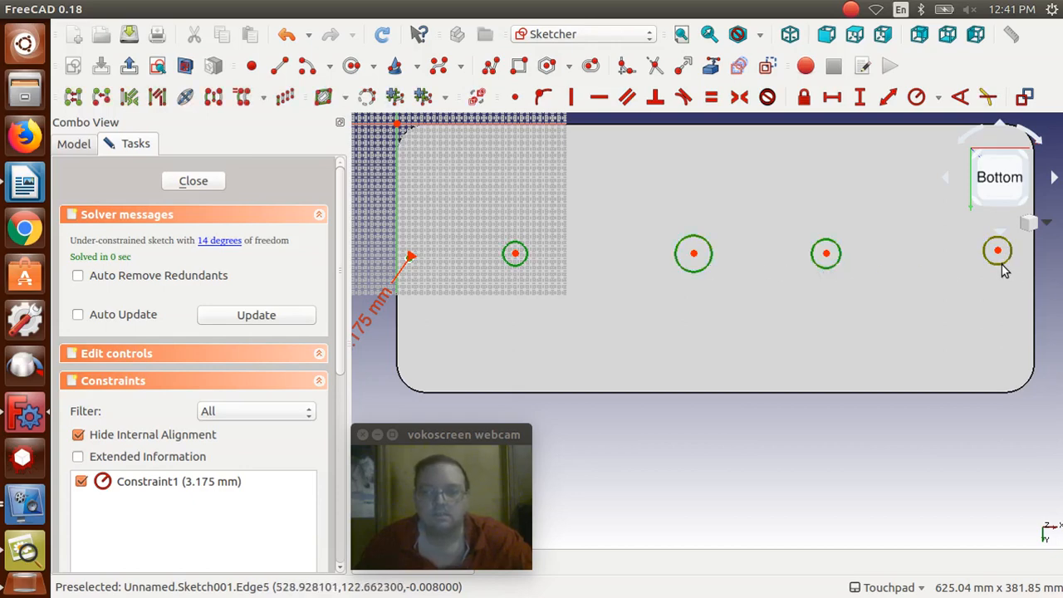
pyautogui.click(711, 98)
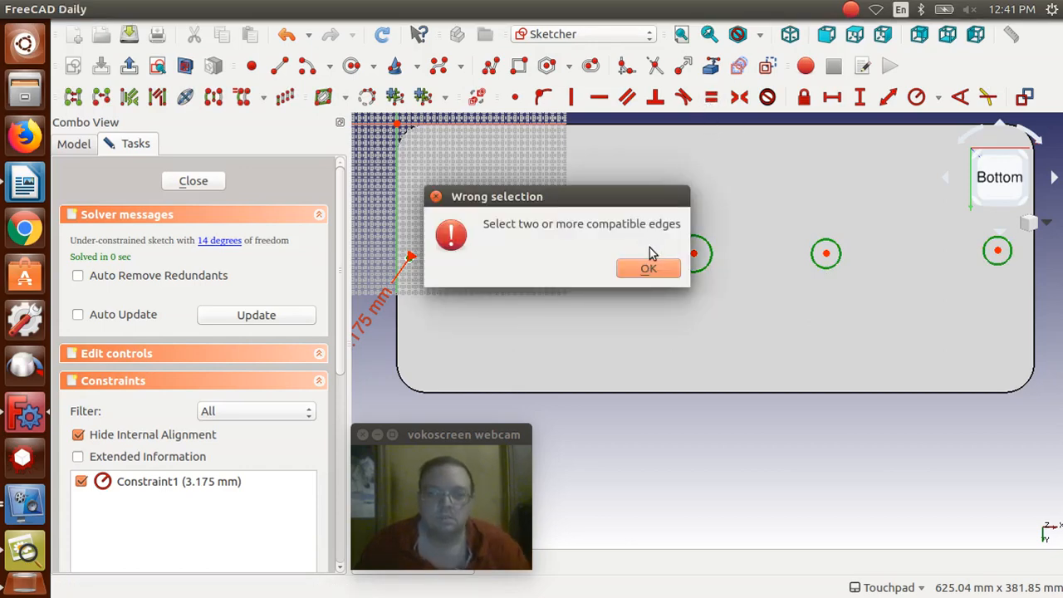
pyautogui.click(646, 272)
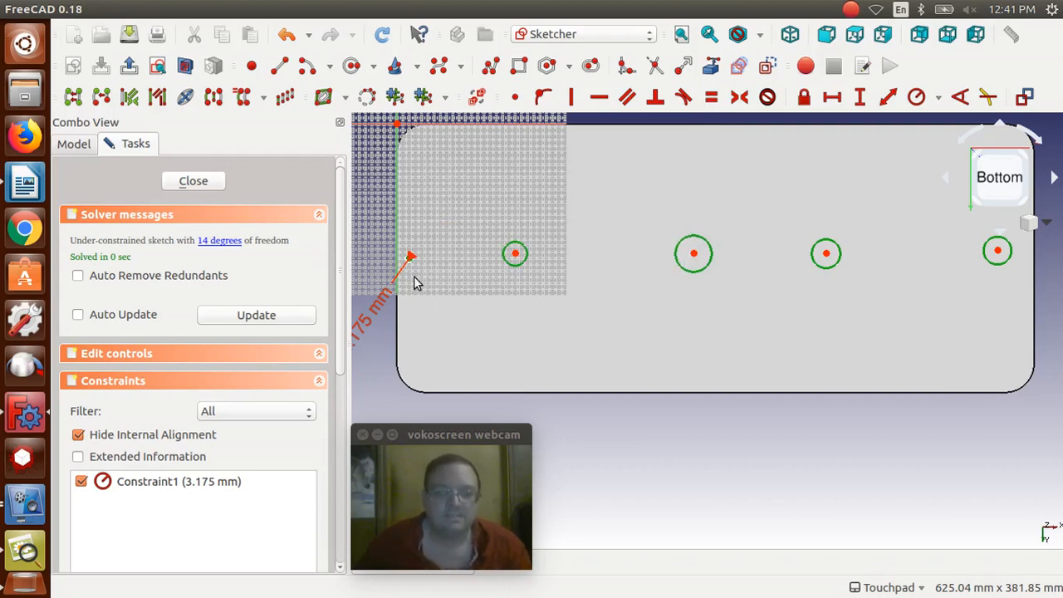
pyautogui.scroll(5, 415, 284)
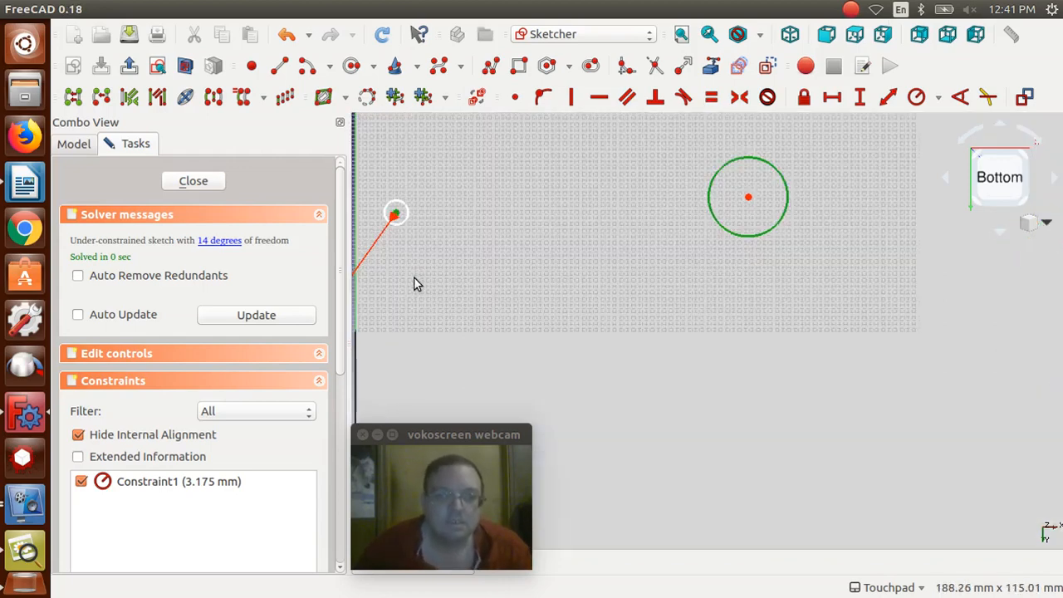
pyautogui.click(397, 216)
pyautogui.click(755, 239)
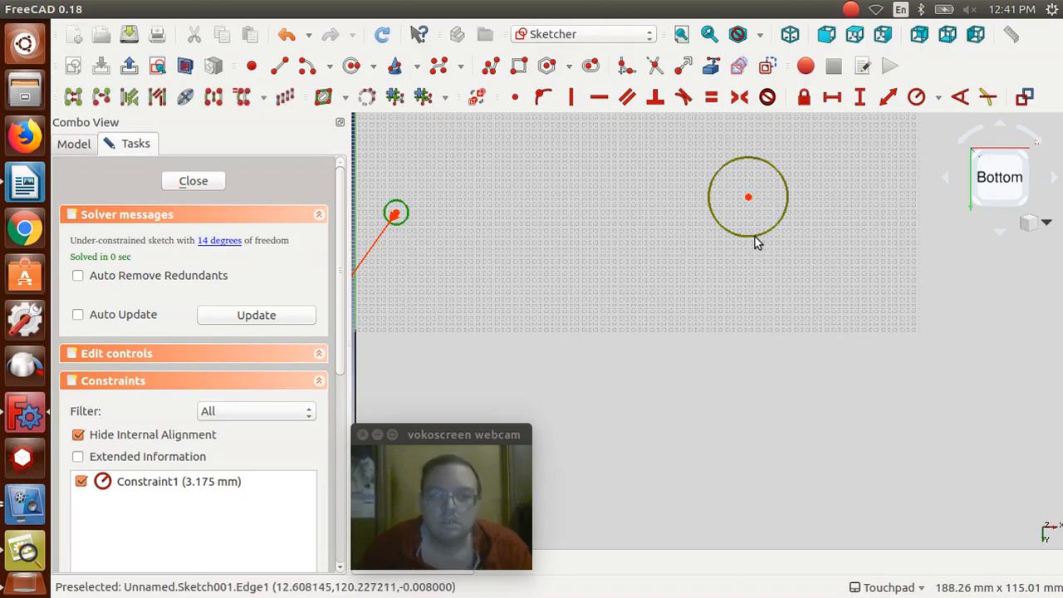
pyautogui.scroll(-4, 755, 241)
pyautogui.scroll(-2, 755, 239)
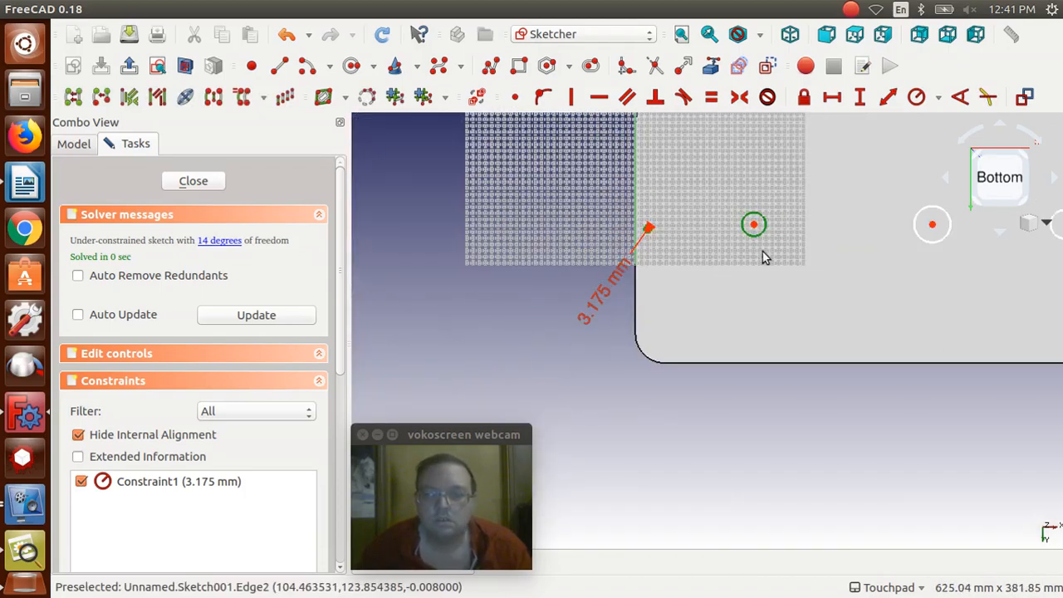
pyautogui.click(773, 289)
# Step: Constrain the other four circles in the row to be equal to the circle with the 3.175 mm radius
pyautogui.press('Right')
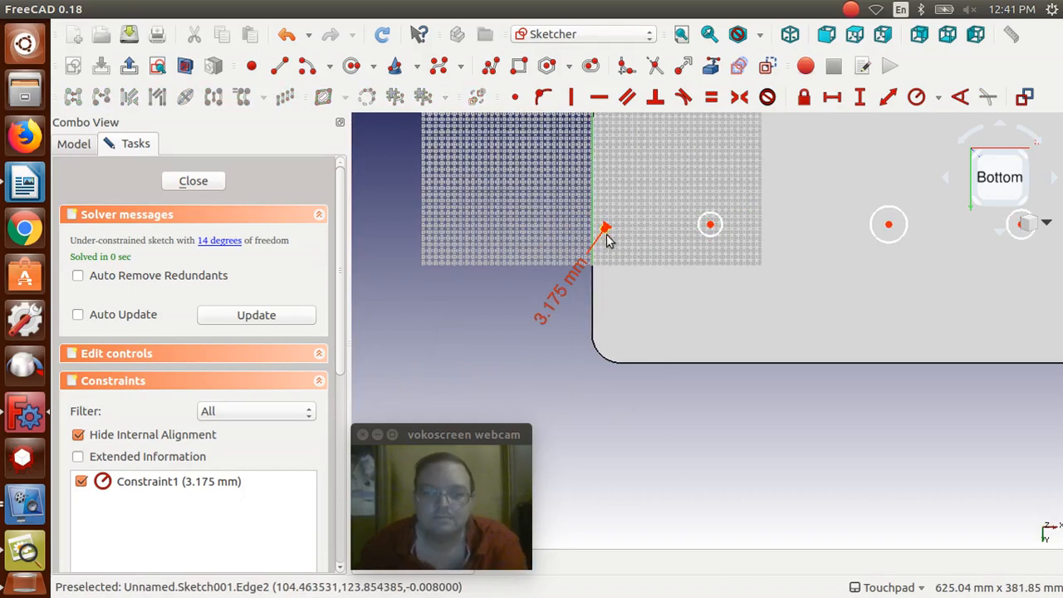
pyautogui.click(710, 225)
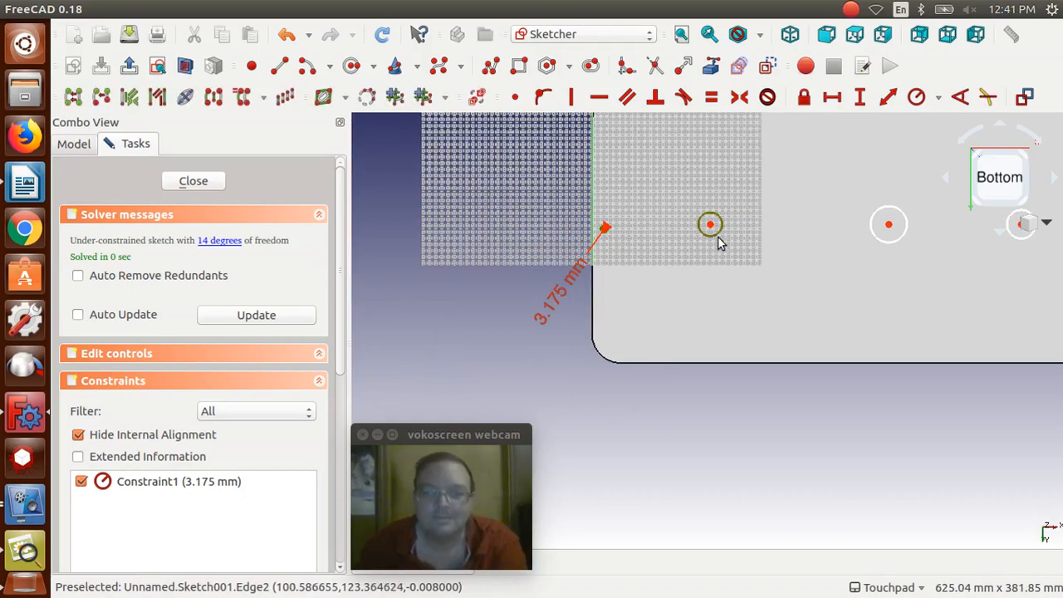
pyautogui.click(888, 226)
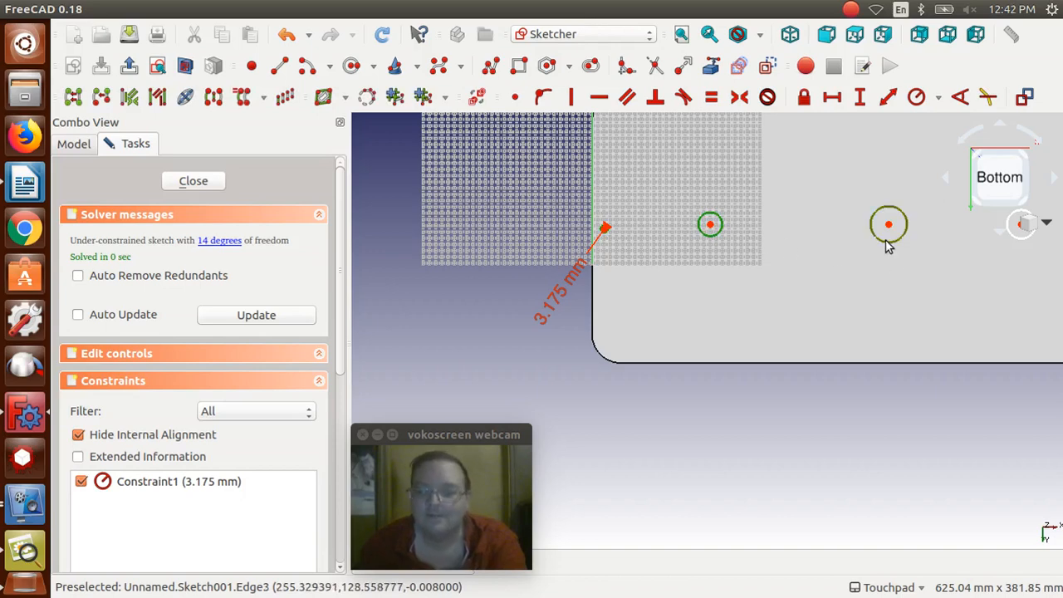
pyautogui.hscroll(4, 890, 240)
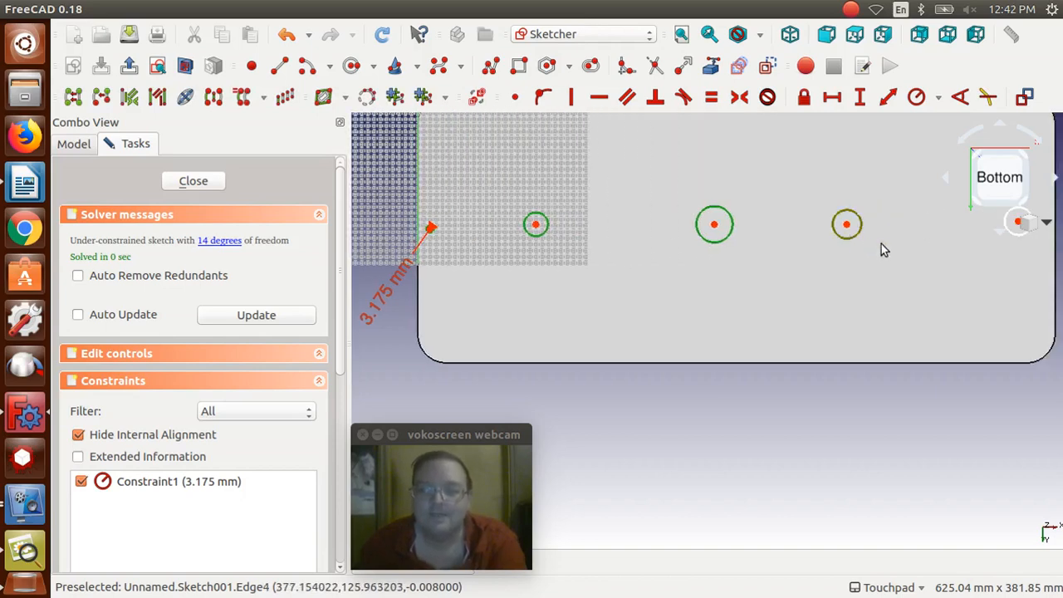
pyautogui.click(1006, 231)
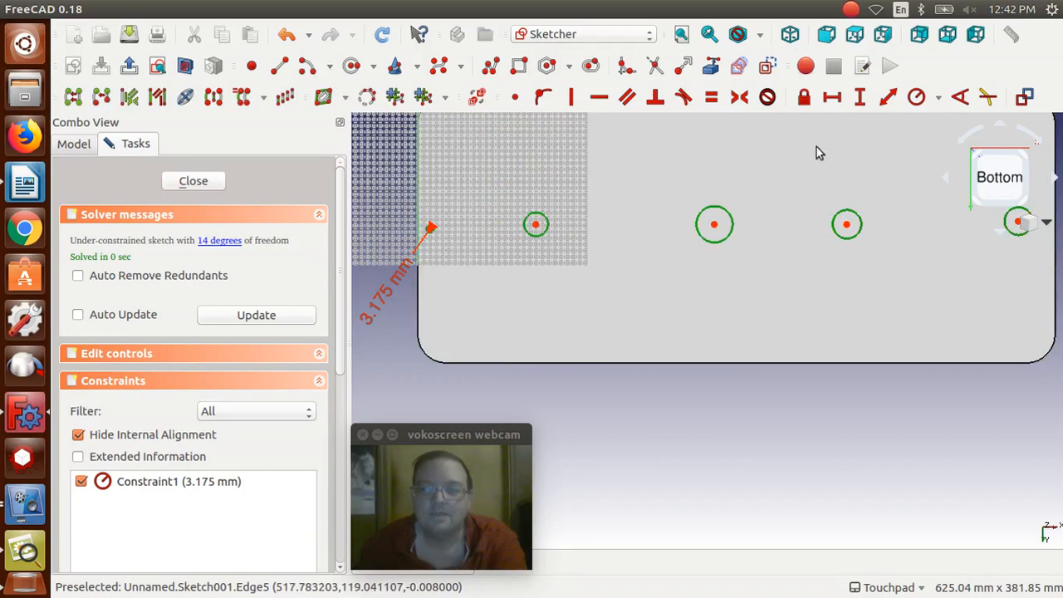
pyautogui.click(711, 98)
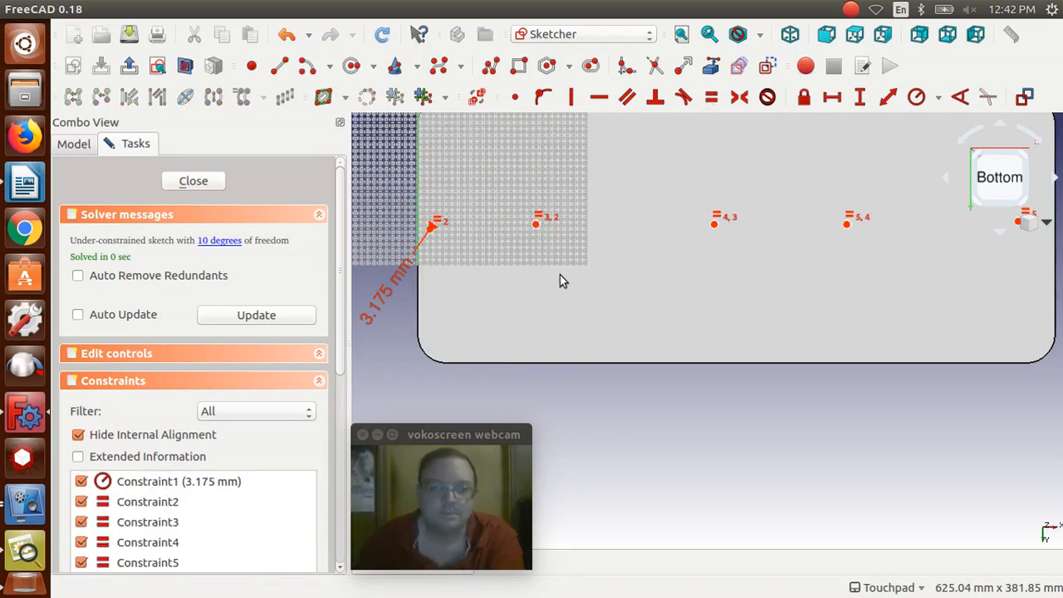
# Step: Draw a horizontal line about 584 mm long from the vertical axis through the row of circles, ending beyond the seat's far short edge
pyautogui.scroll(2, 560, 279)
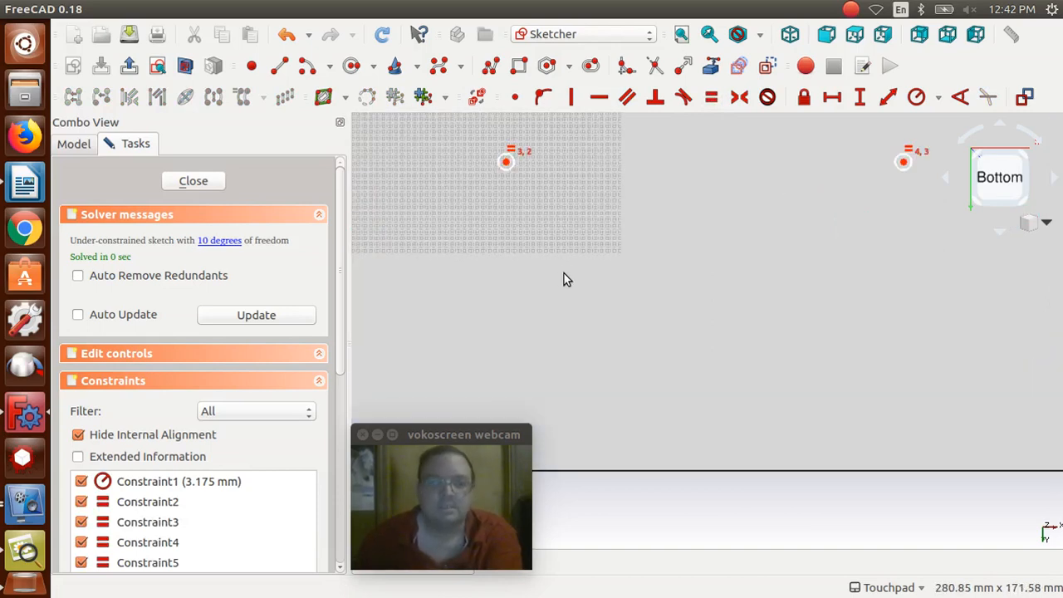
pyautogui.scroll(1, 564, 275)
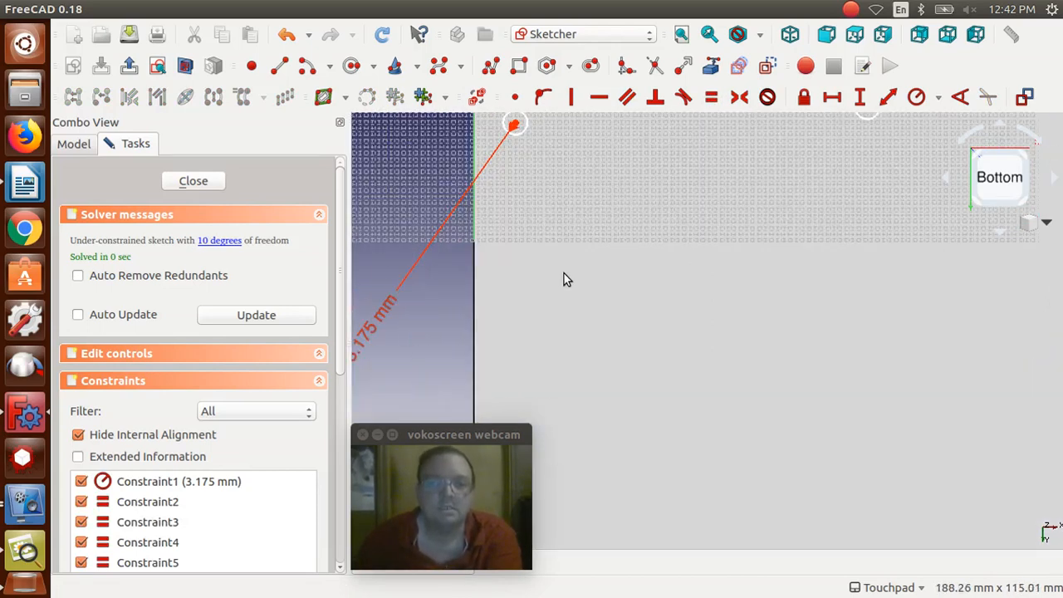
pyautogui.press('Down')
pyautogui.press('Down')
pyautogui.press('Down')
pyautogui.press('Down')
pyautogui.press('Down')
pyautogui.press('Down')
pyautogui.press('Down')
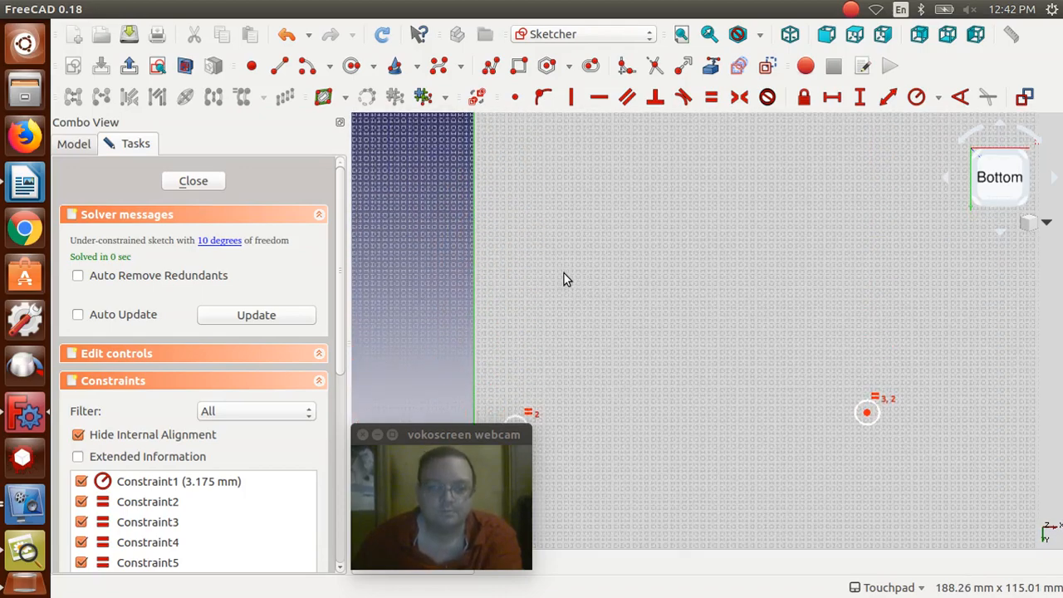
pyautogui.scroll(-2, 564, 279)
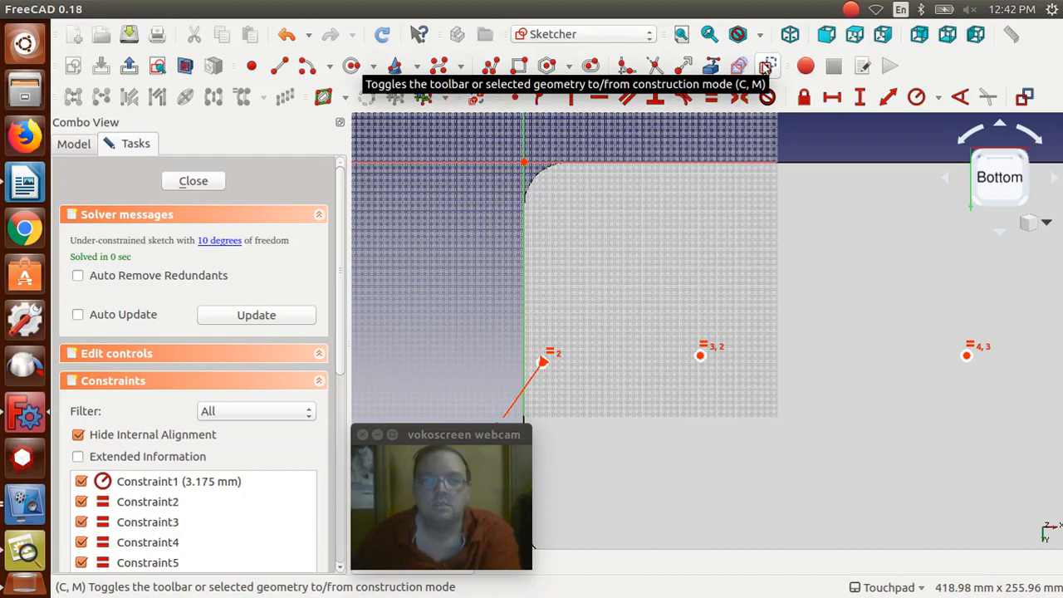
pyautogui.click(279, 66)
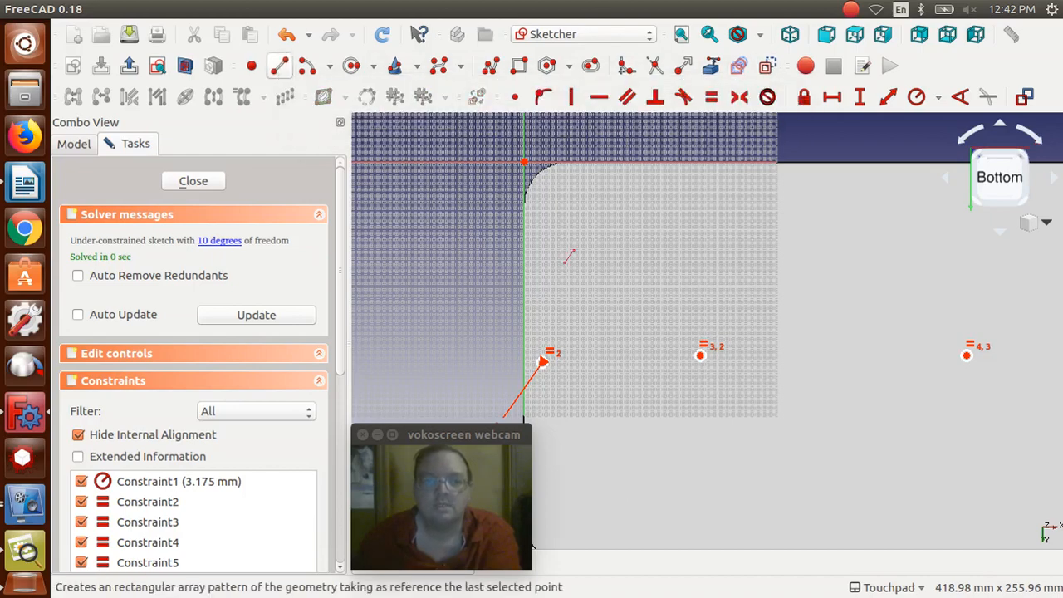
pyautogui.scroll(-5, 569, 258)
pyautogui.scroll(3, 564, 245)
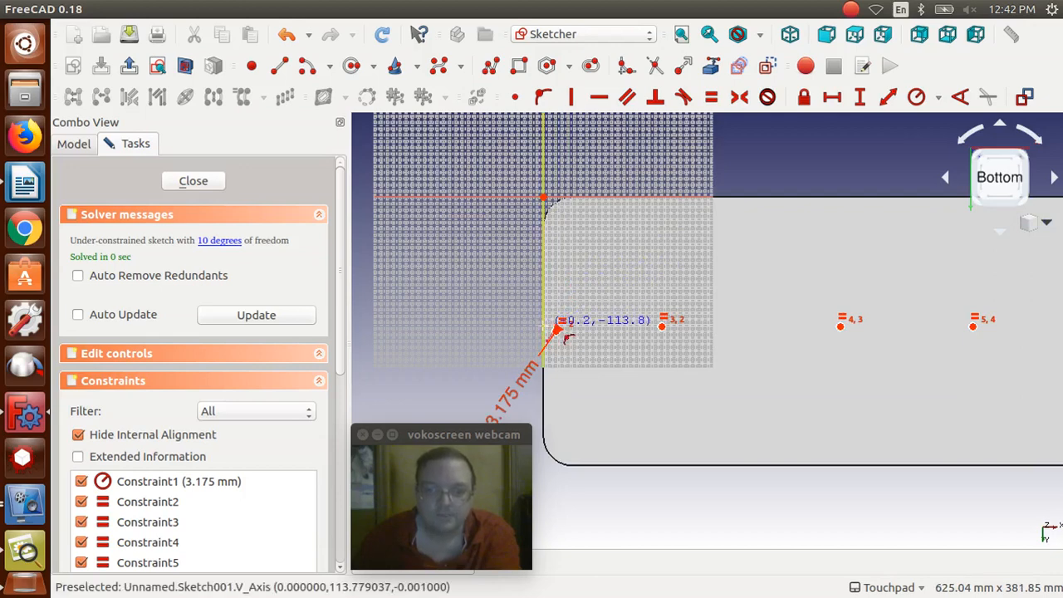
pyautogui.click(546, 329)
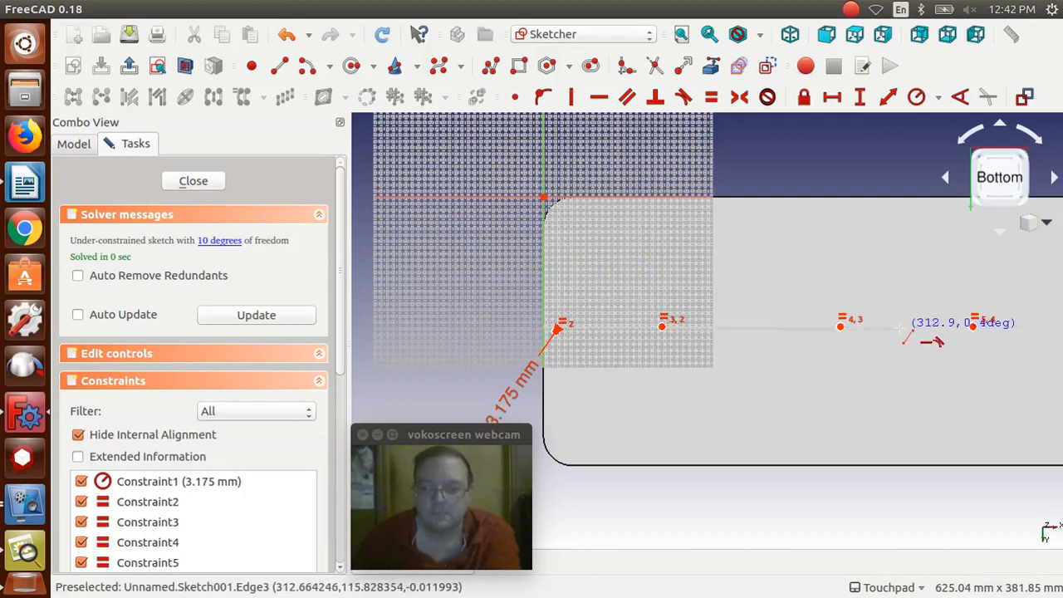
pyautogui.scroll(-2, 902, 328)
pyautogui.press('Left')
pyautogui.press('Left')
pyautogui.press('Left')
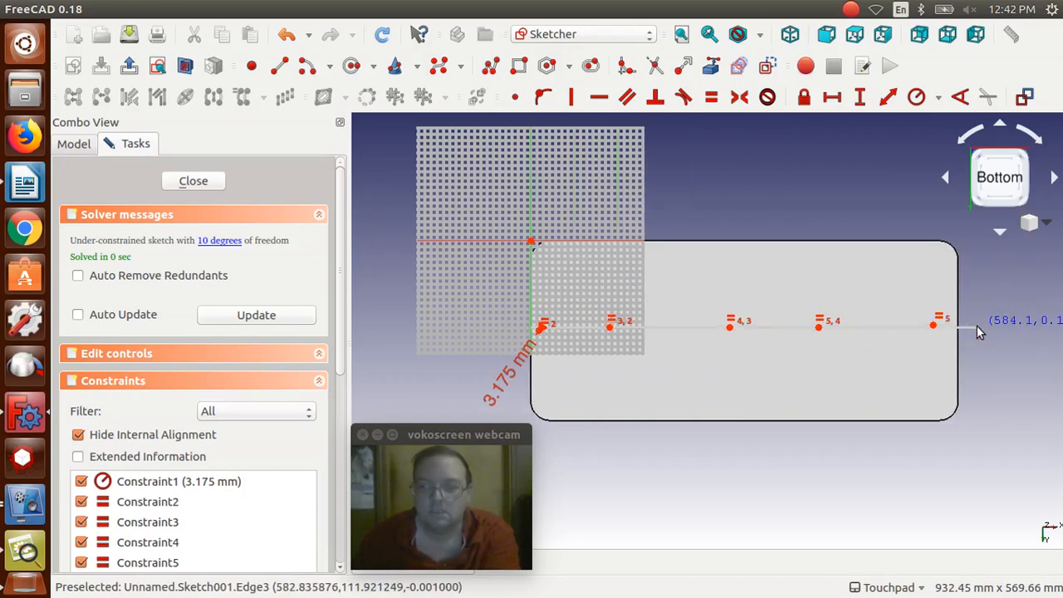
pyautogui.click(977, 326)
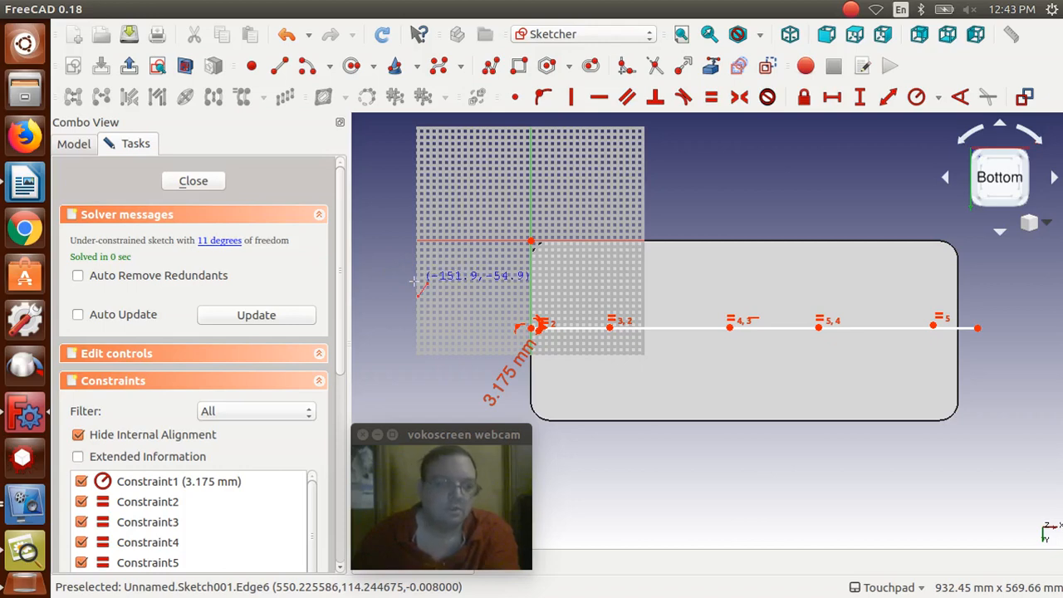
# Step: Look up the half-width value in the Stool Dowel Hole Positions document in LibreOffice Writer, then return to FreeCAD
pyautogui.click(25, 187)
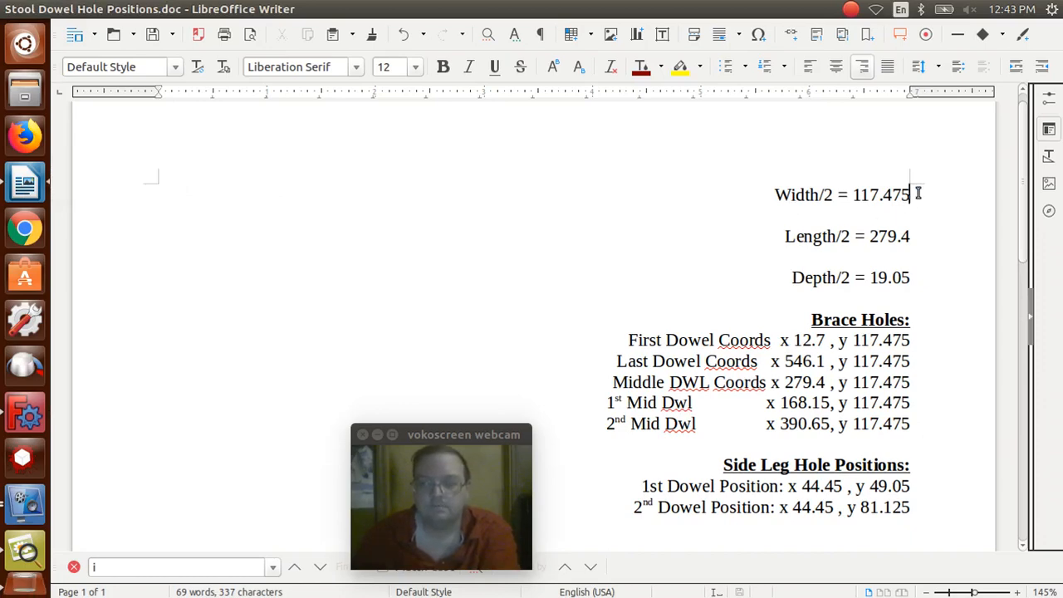
pyautogui.moveTo(906, 195); pyautogui.dragTo(854, 196)
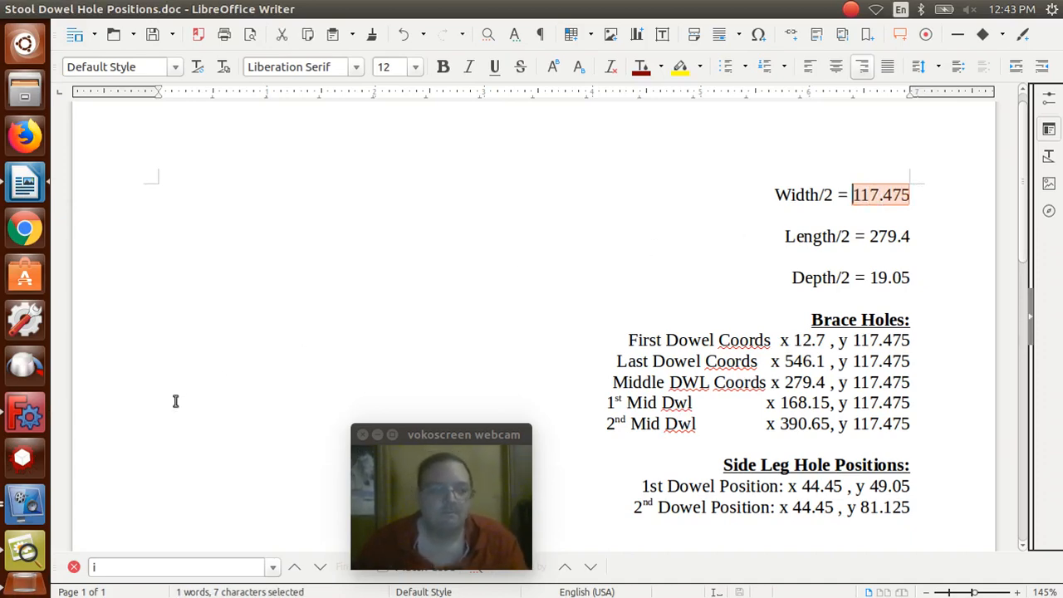
pyautogui.click(25, 415)
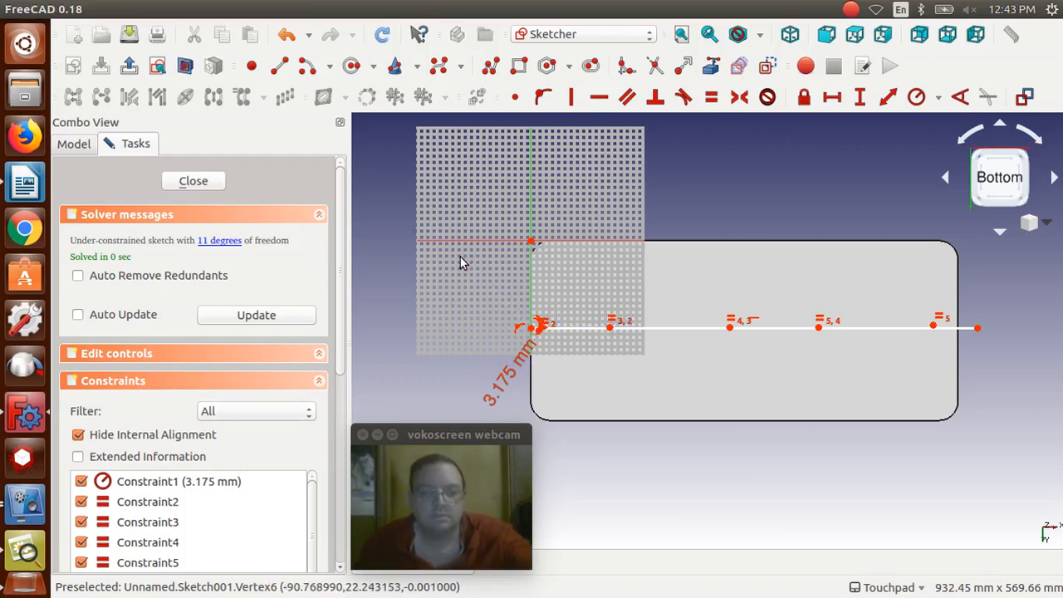
# Step: Exit the line tool and reopen the dowel hole sketch, Sketch001, for editing
pyautogui.press('Escape')
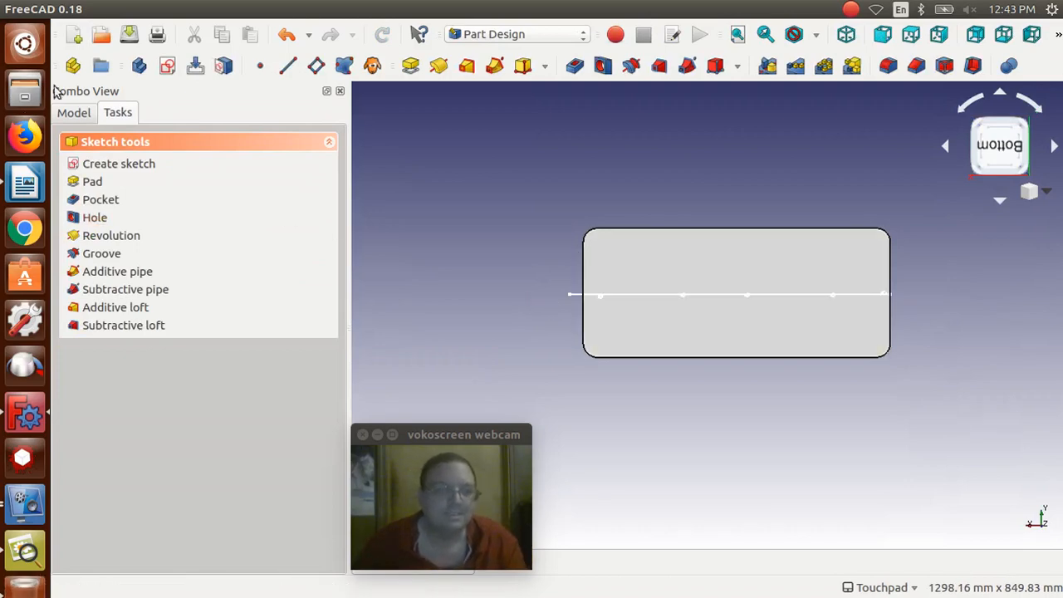
pyautogui.click(82, 114)
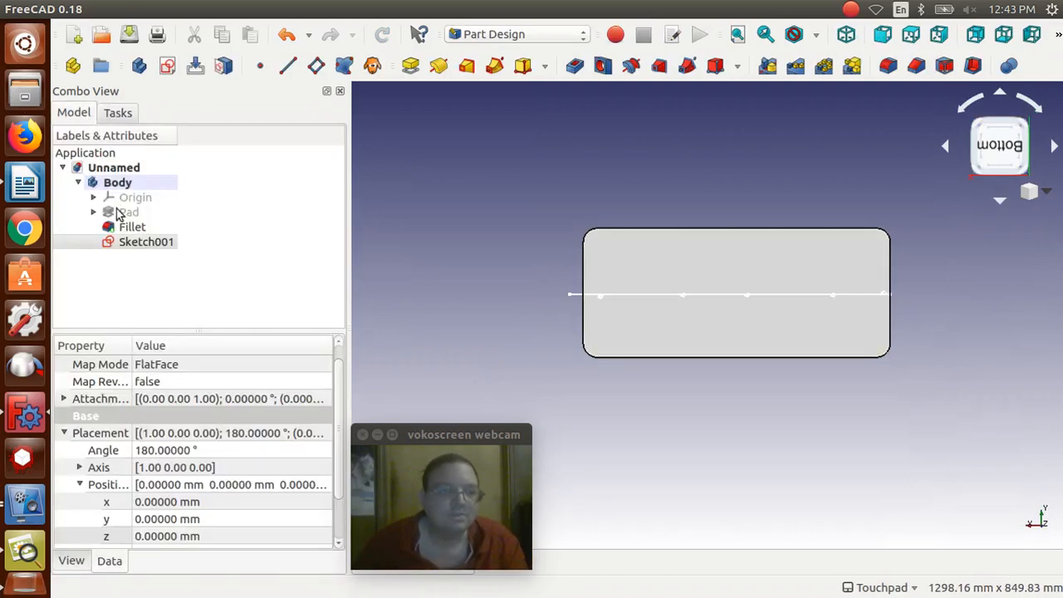
pyautogui.doubleClick(130, 242)
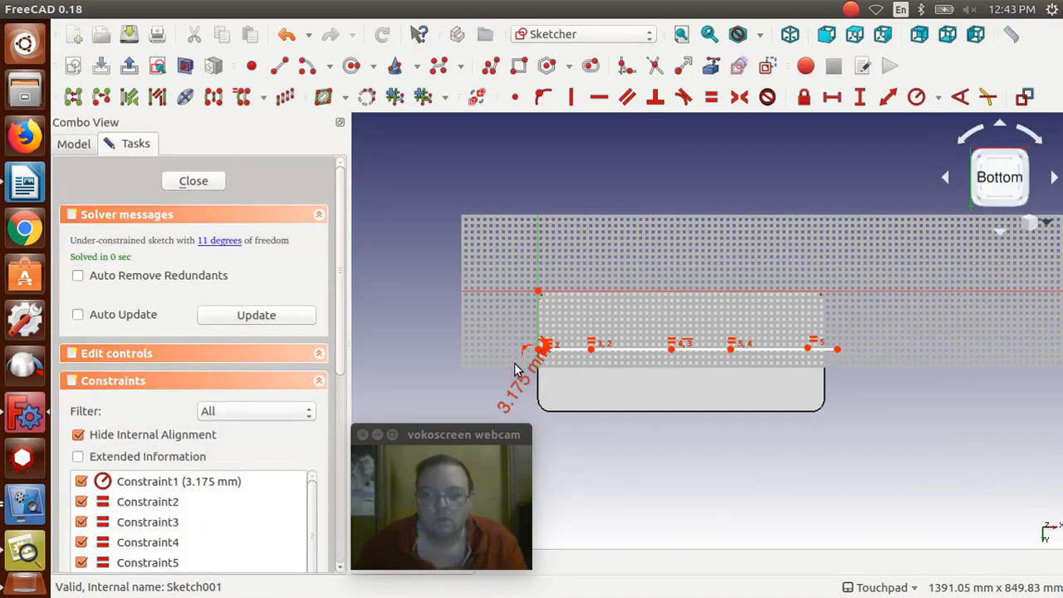
# Step: Constrain the line's start point to a vertical distance of 117.475 mm from the horizontal axis and convert the line to construction geometry
pyautogui.scroll(3, 515, 366)
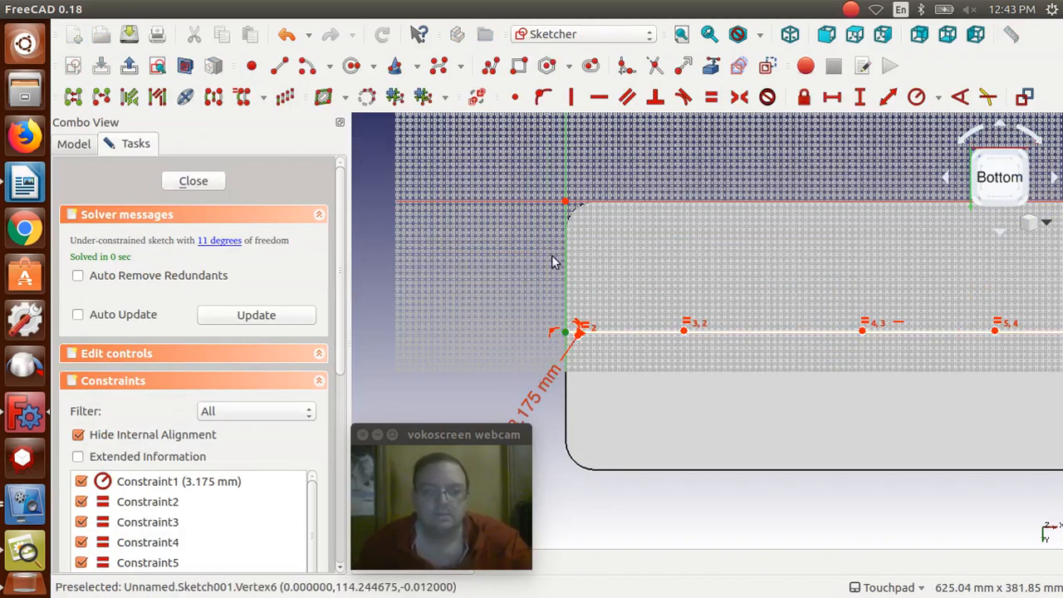
pyautogui.click(540, 202)
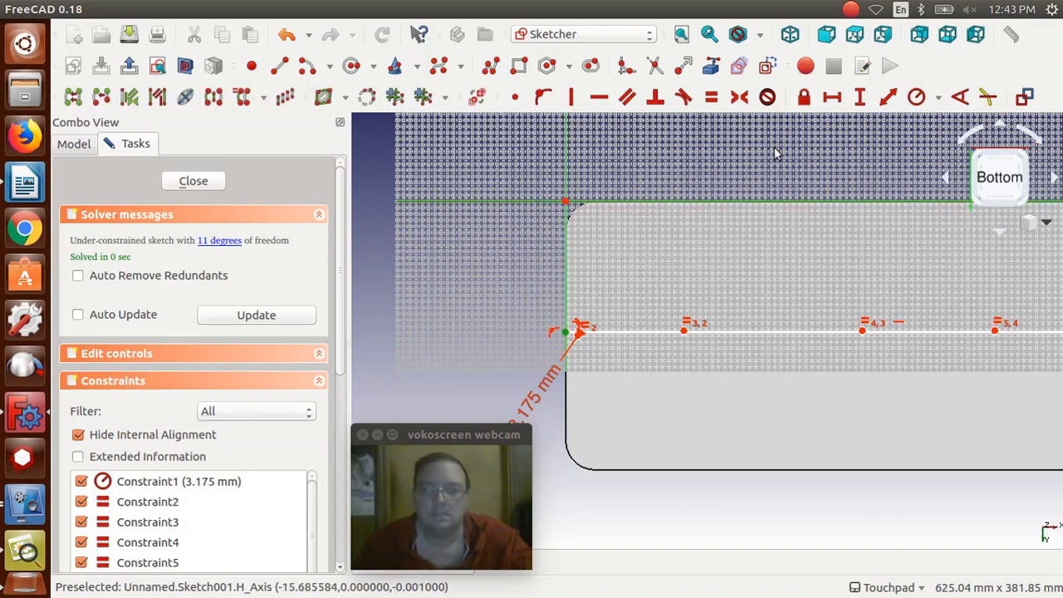
pyautogui.click(860, 97)
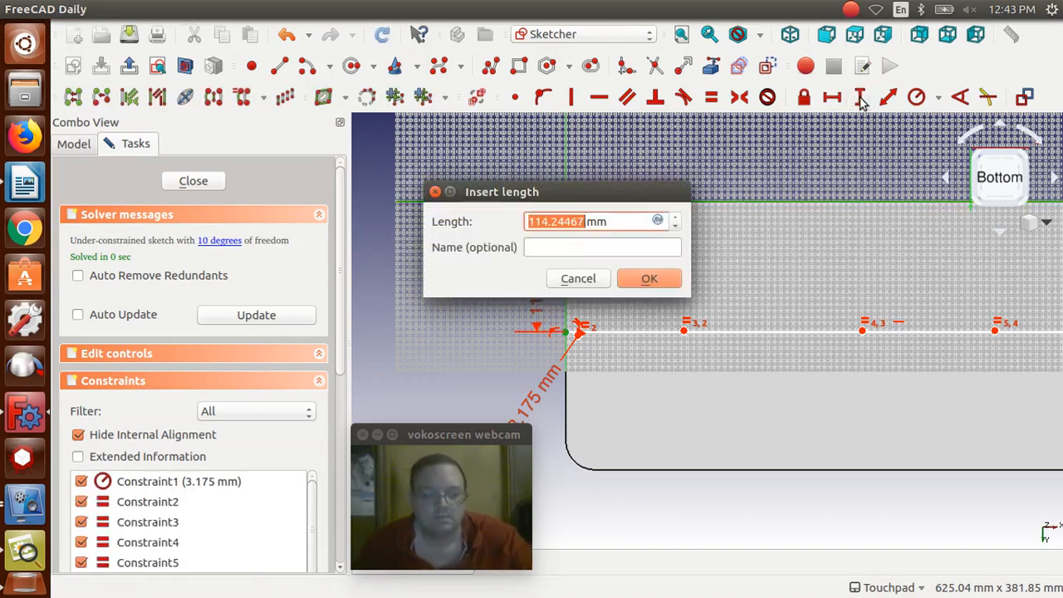
pyautogui.write('117.475')
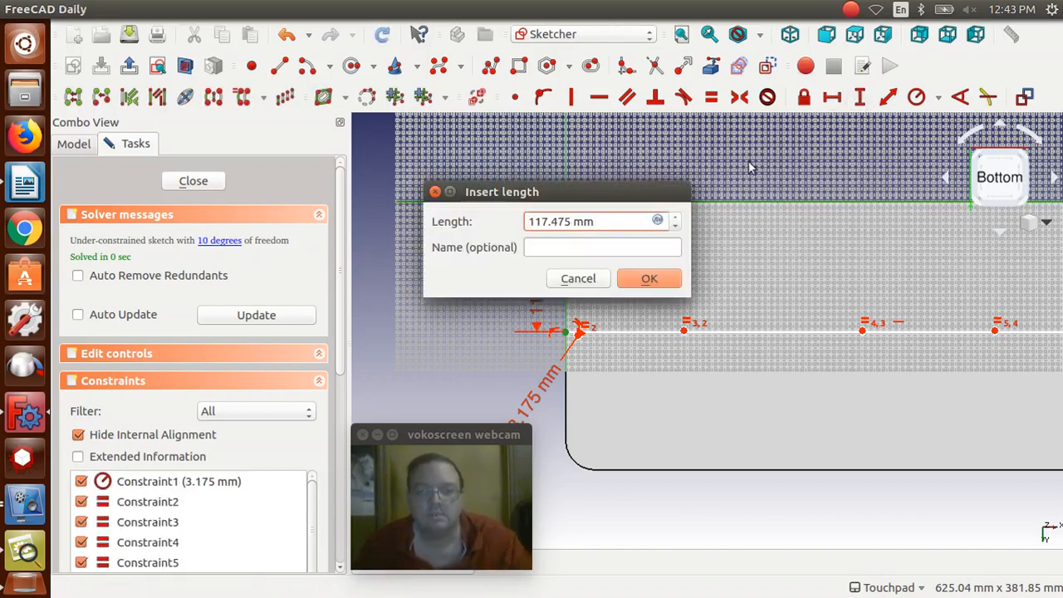
pyautogui.click(646, 282)
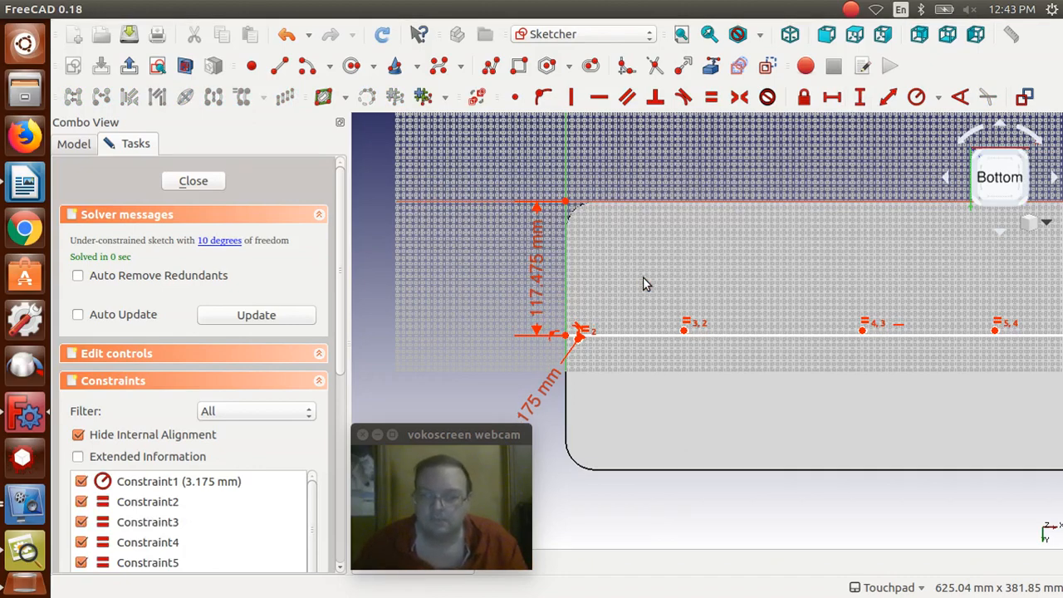
pyautogui.click(743, 334)
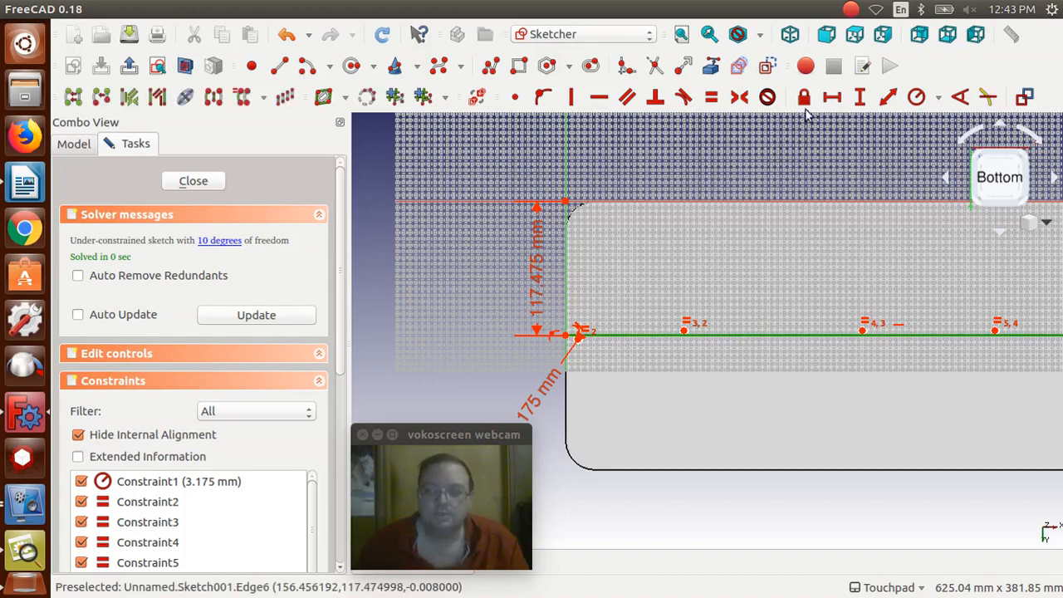
pyautogui.click(768, 67)
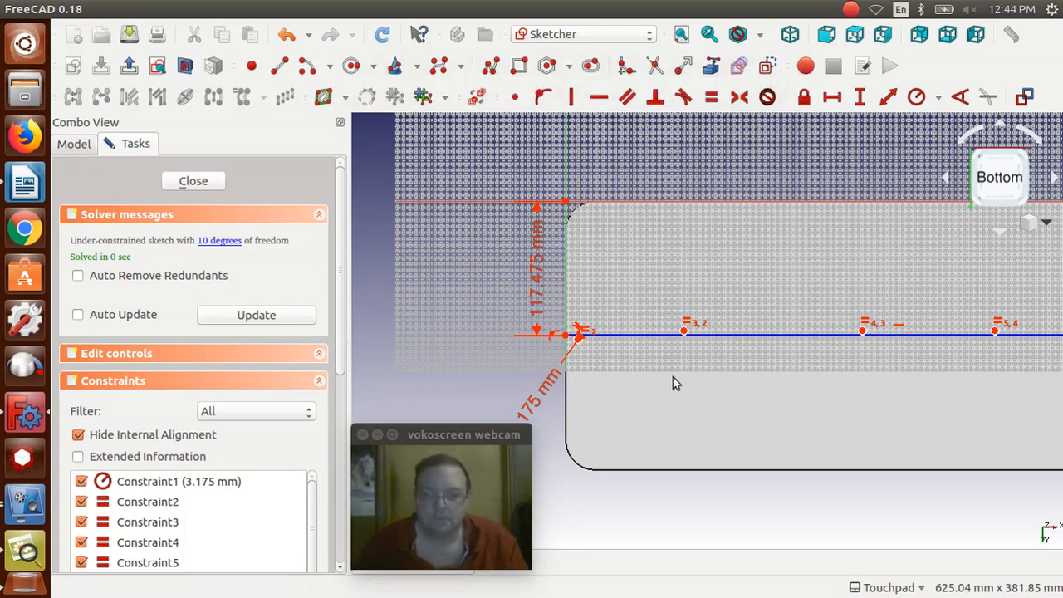
# Step: Constrain the centre of the circle nearest the vertical axis onto the construction line and delete the tangent constraint between that circle and the line
pyautogui.scroll(2, 674, 381)
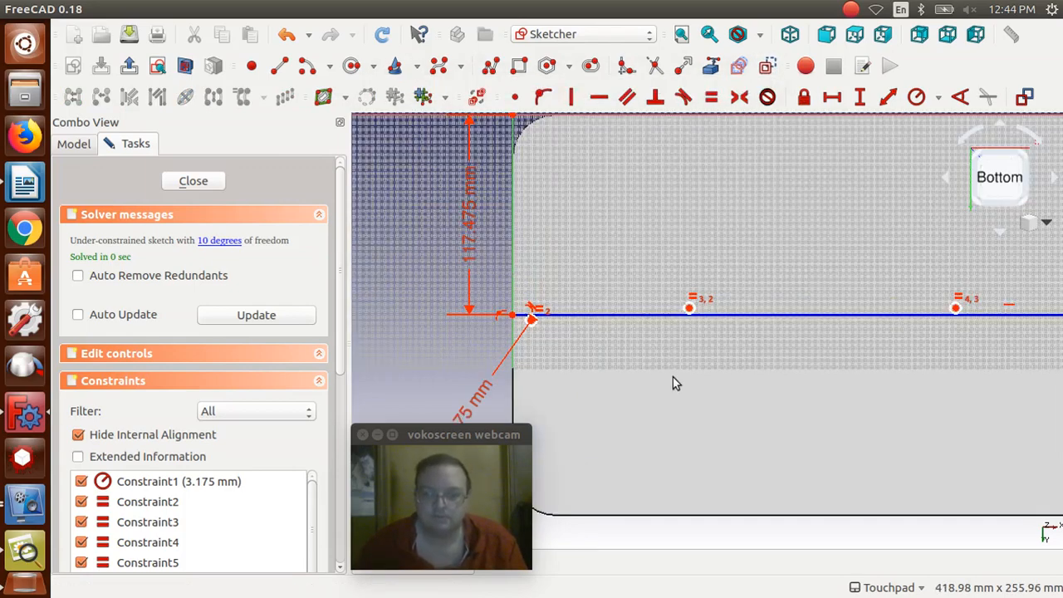
pyautogui.scroll(2, 675, 381)
pyautogui.scroll(2, 673, 378)
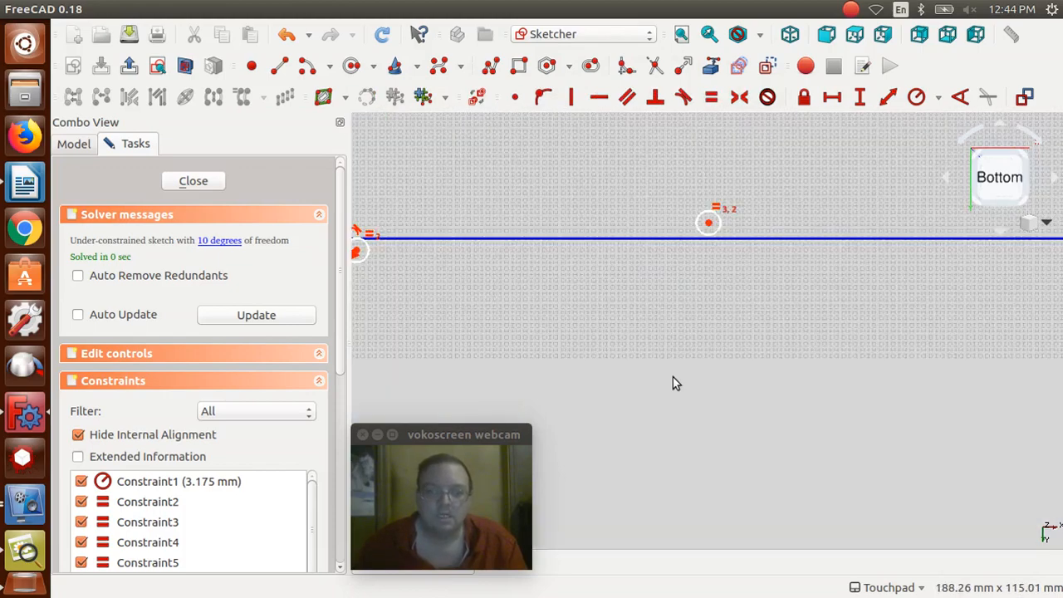
pyautogui.press('Left')
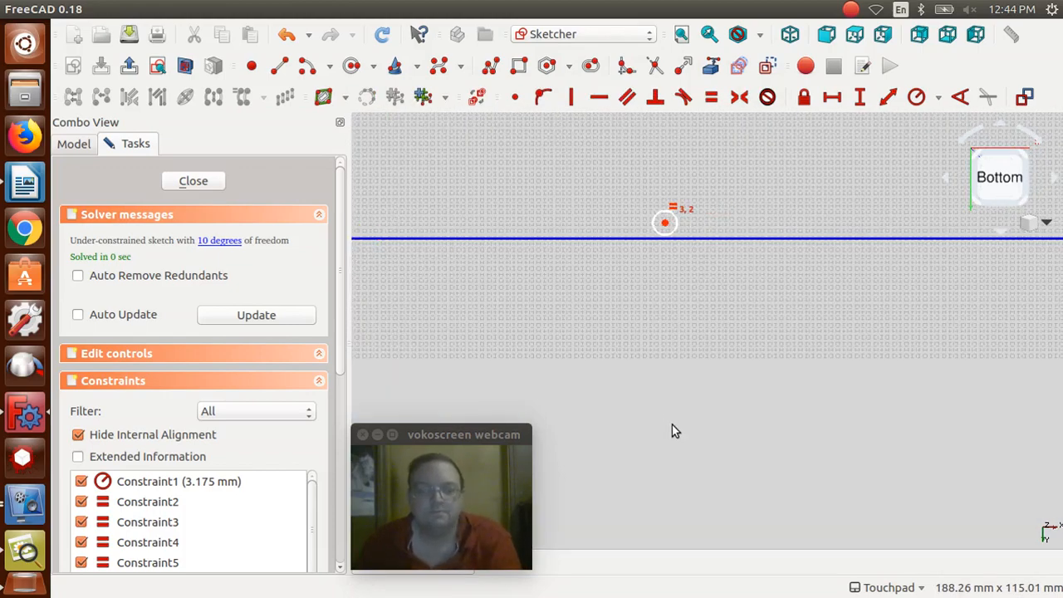
pyautogui.press('Left')
pyautogui.press('Left')
pyautogui.press('Left')
pyautogui.press('Left')
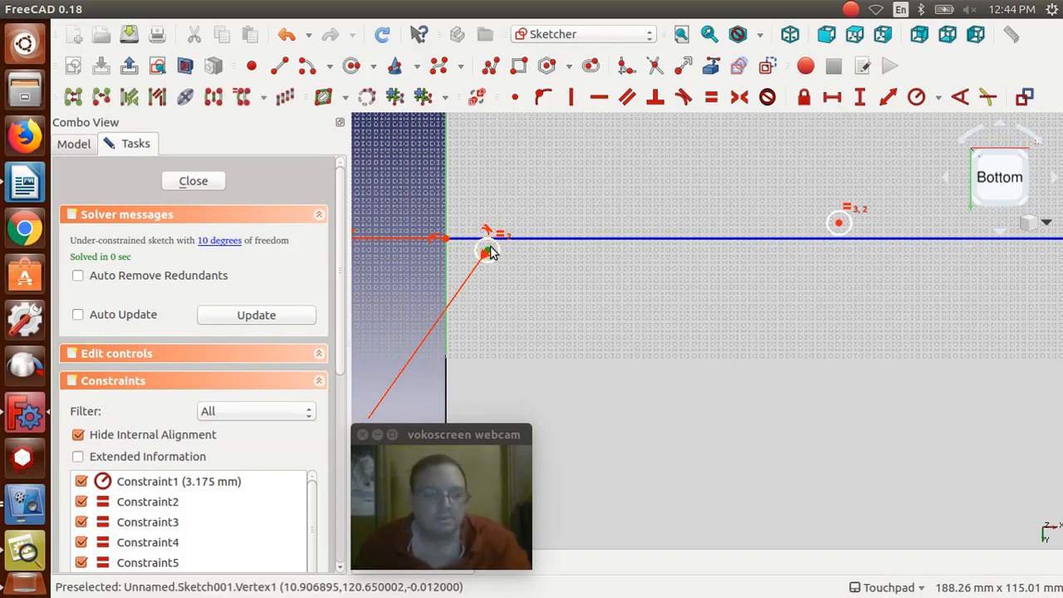
pyautogui.click(487, 251)
pyautogui.click(520, 241)
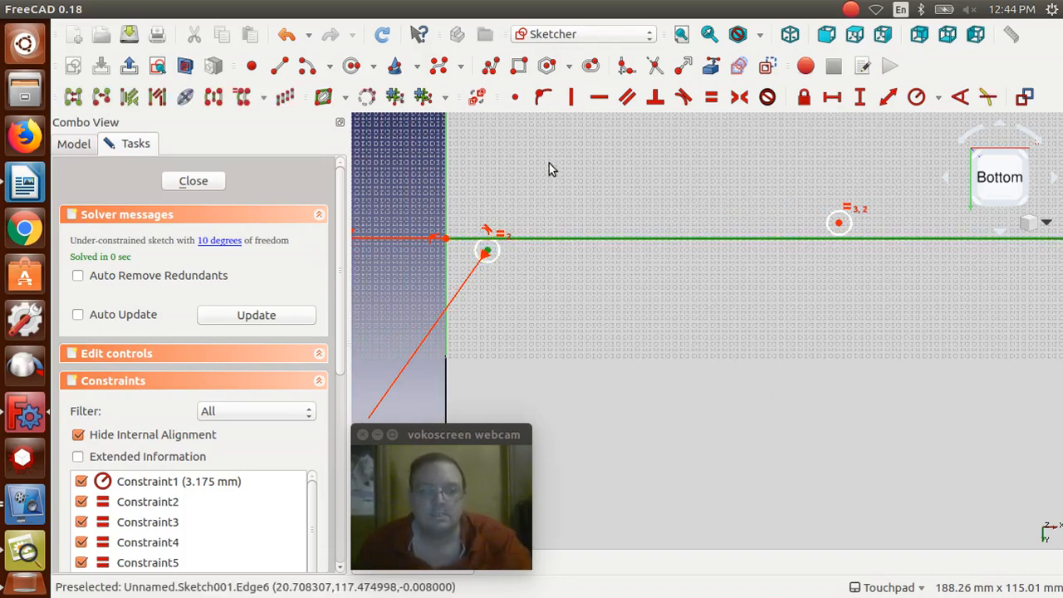
pyautogui.click(542, 98)
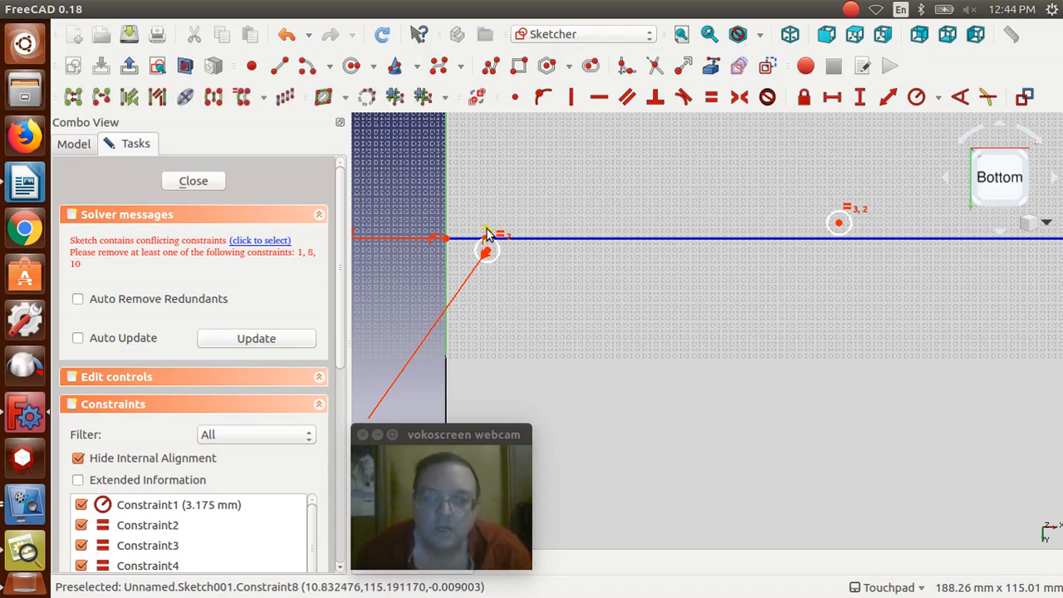
pyautogui.click(490, 233)
pyautogui.press('Delete')
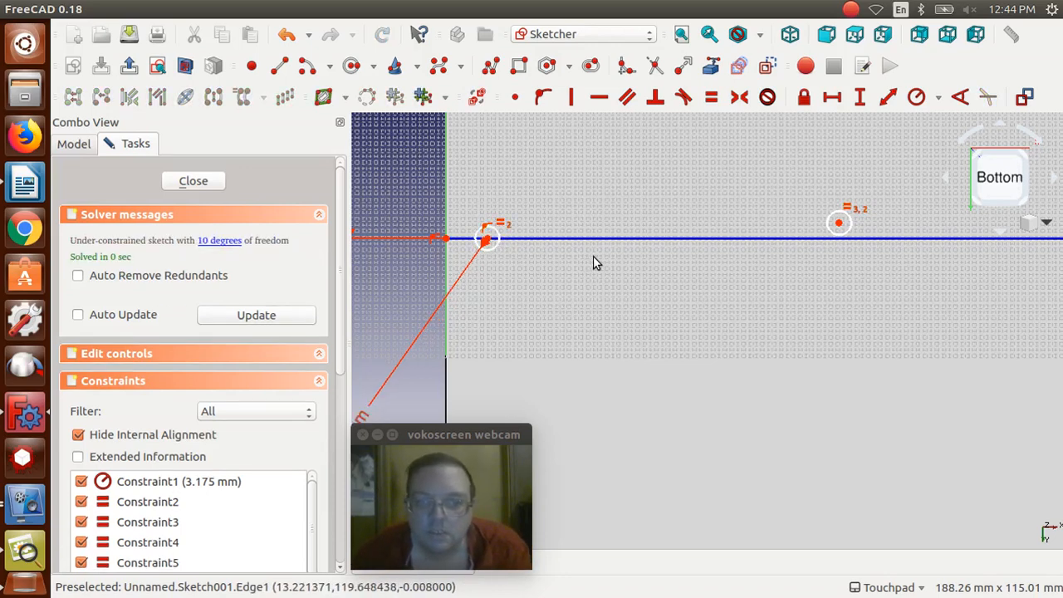
# Step: Constrain the centre of the second circle in the row onto the construction line
pyautogui.click(839, 224)
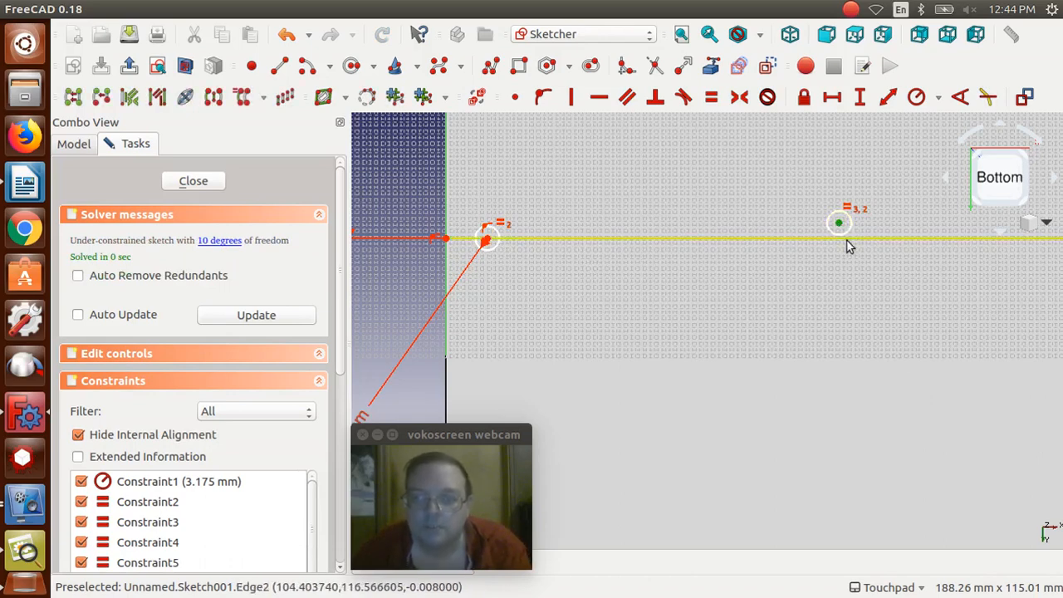
pyautogui.click(846, 240)
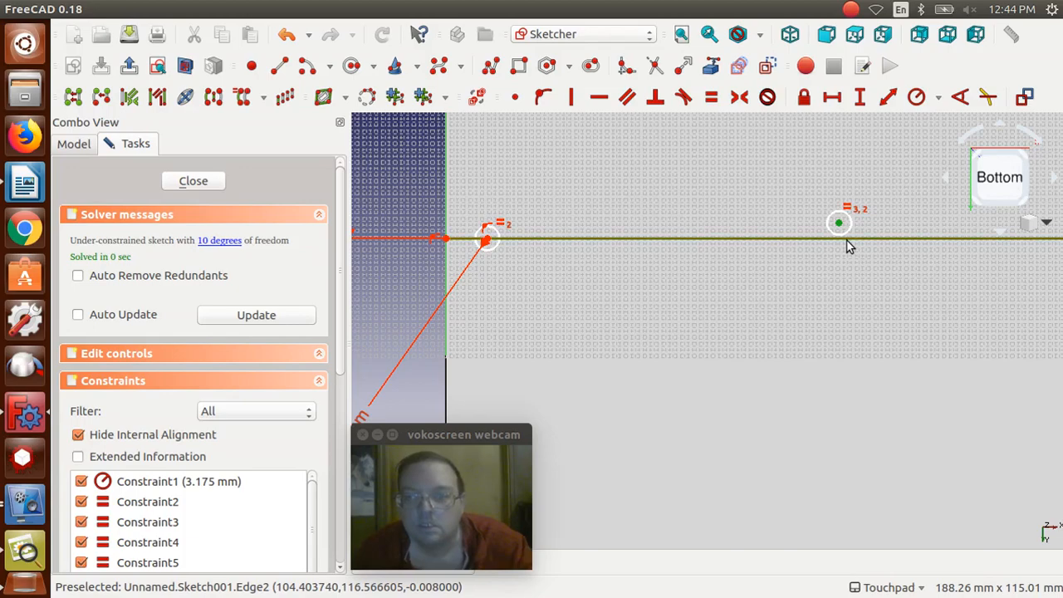
pyautogui.click(546, 99)
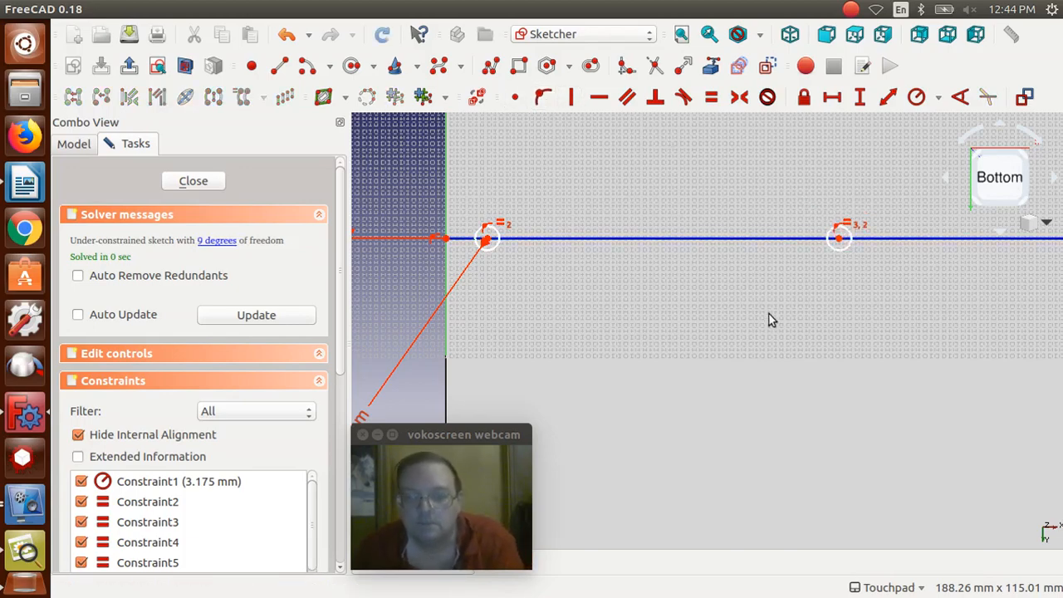
# Step: Constrain the centre of the third circle in the row onto the construction line
pyautogui.press('Left')
pyautogui.press('Left')
pyautogui.press('Left')
pyautogui.press('Left')
pyautogui.press('Left')
pyautogui.press('Left')
pyautogui.press('Left')
pyautogui.press('Left')
pyautogui.press('Left')
pyautogui.press('Left')
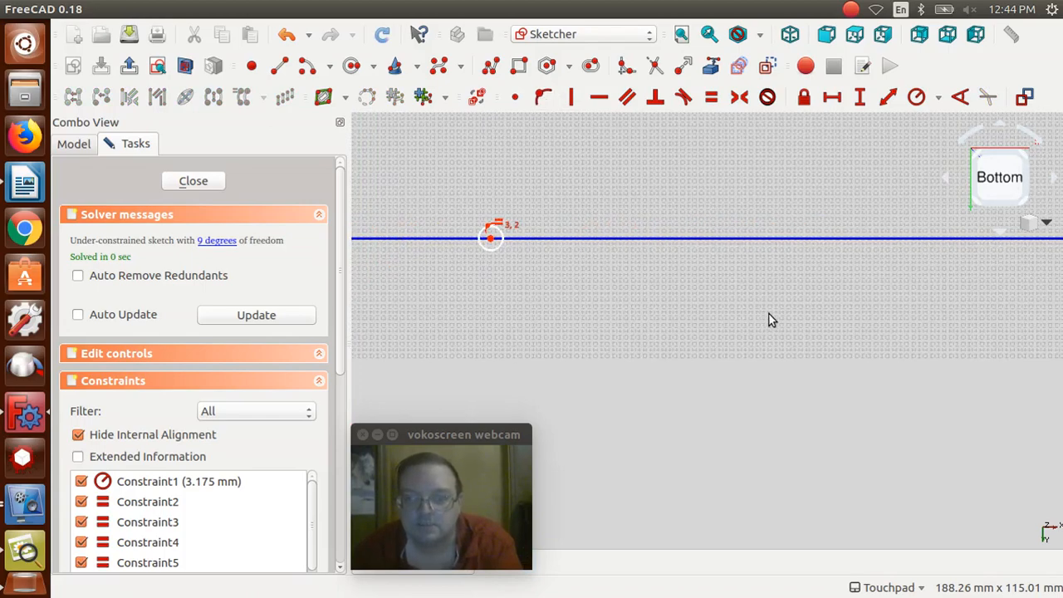
pyautogui.press('Left')
pyautogui.press('Left')
pyautogui.press('Left')
pyautogui.press('Left')
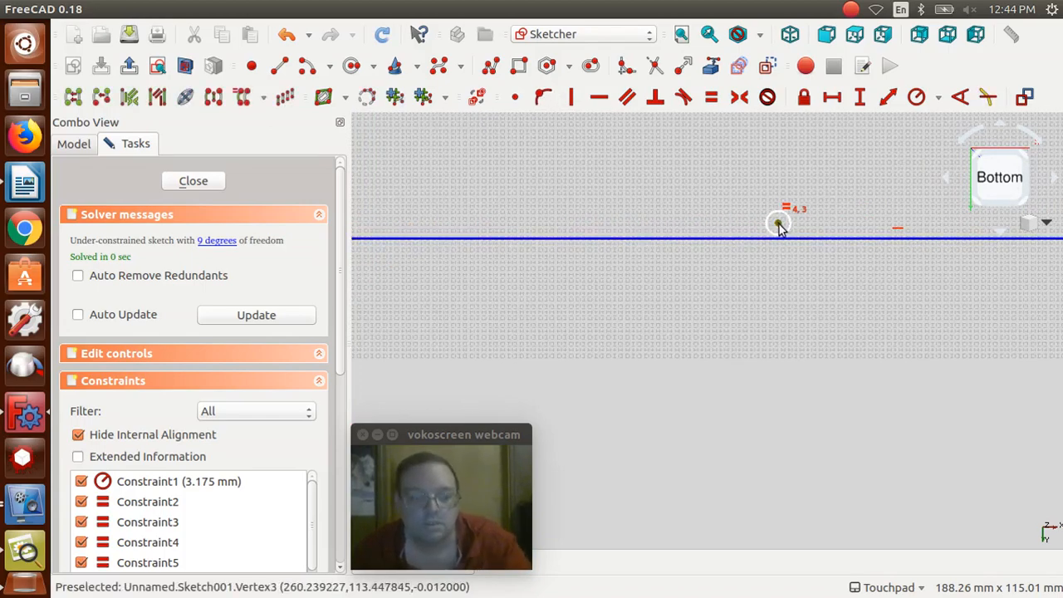
pyautogui.click(779, 229)
pyautogui.click(802, 240)
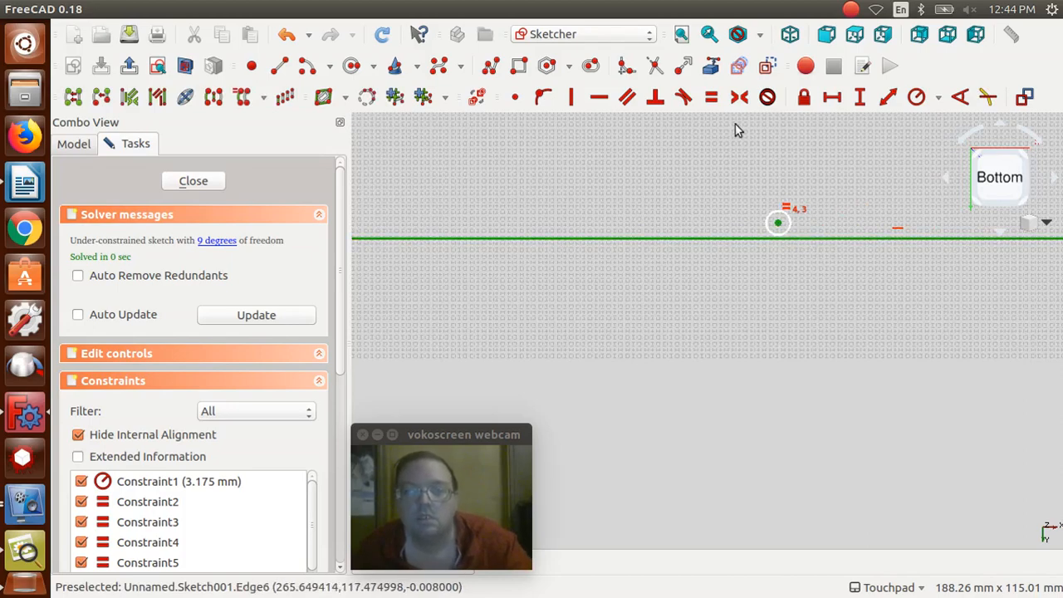
pyautogui.click(542, 98)
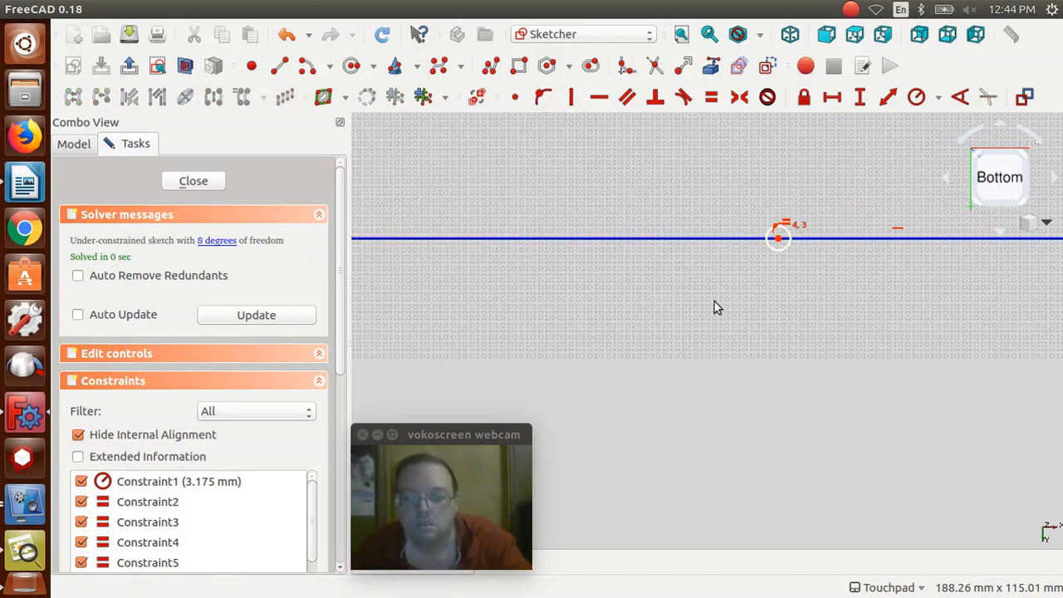
# Step: Constrain the centre of the fourth circle in the row onto the construction line
pyautogui.press('Right')
pyautogui.press('Right')
pyautogui.press('Left')
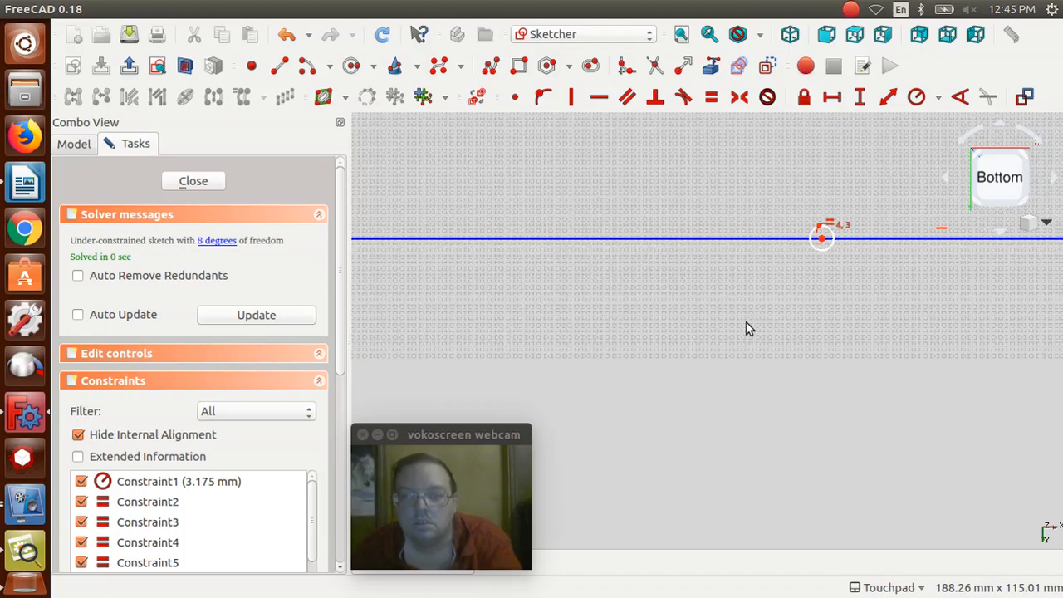
pyautogui.press('Right')
pyautogui.press('Right')
pyautogui.press('Right')
pyautogui.press('Right')
pyautogui.press('Right')
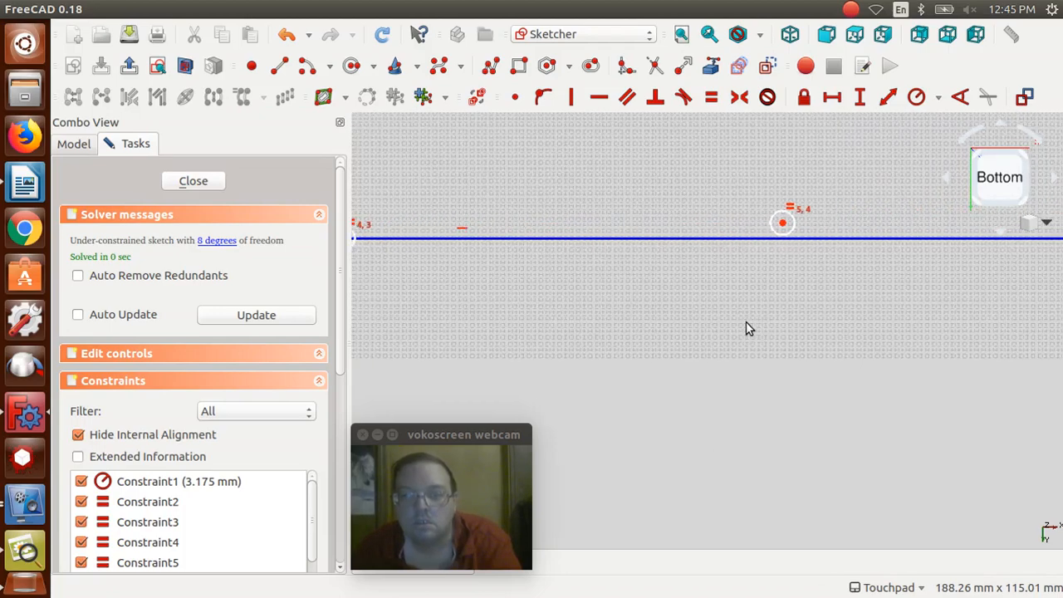
pyautogui.press('Right')
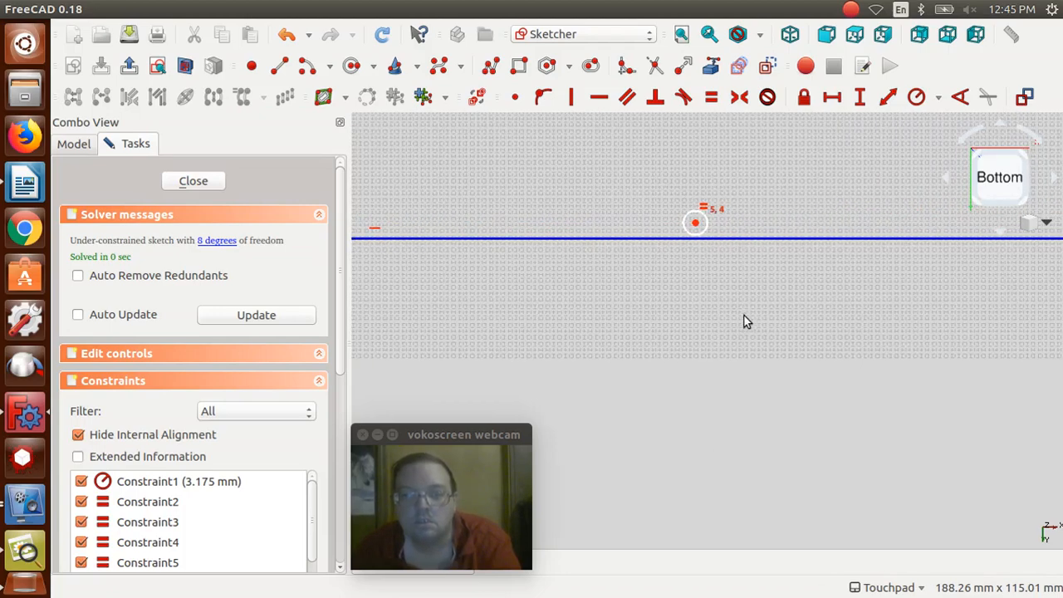
pyautogui.click(695, 224)
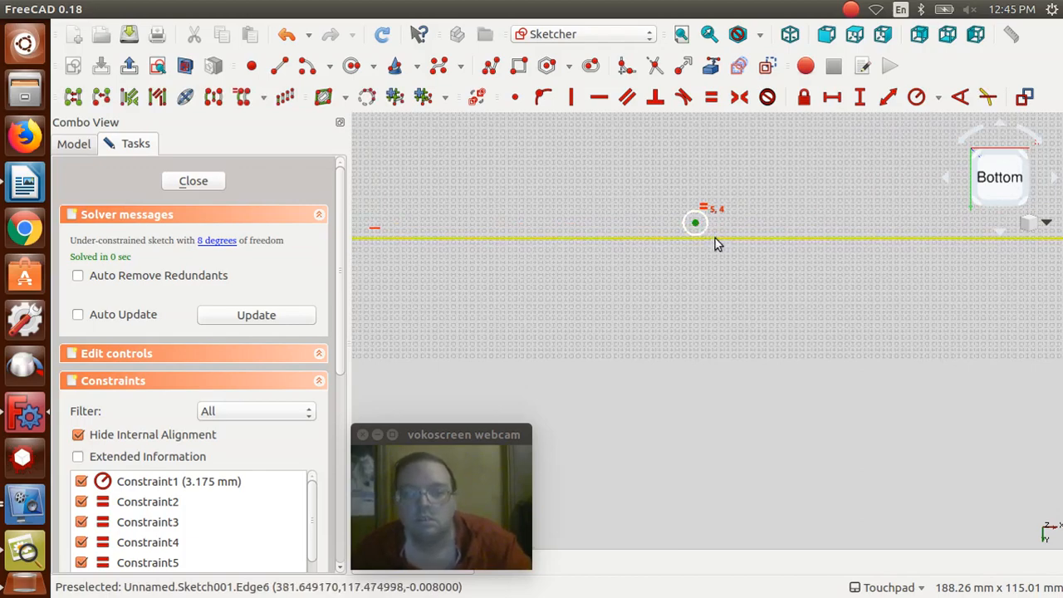
pyautogui.click(715, 240)
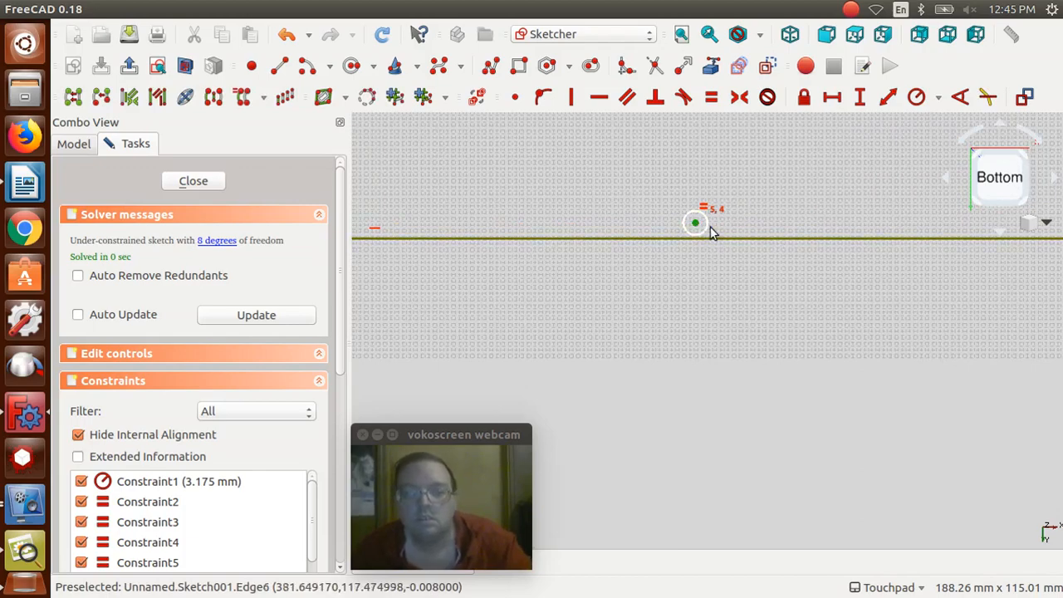
pyautogui.click(542, 97)
# Step: Constrain the centre of the fifth circle, nearest the seat's far edge, onto the construction line
pyautogui.press('Left')
pyautogui.press('Left')
pyautogui.press('Left')
pyautogui.press('Left')
pyautogui.press('Left')
pyautogui.press('Left')
pyautogui.press('Left')
pyautogui.press('Left')
pyautogui.press('Left')
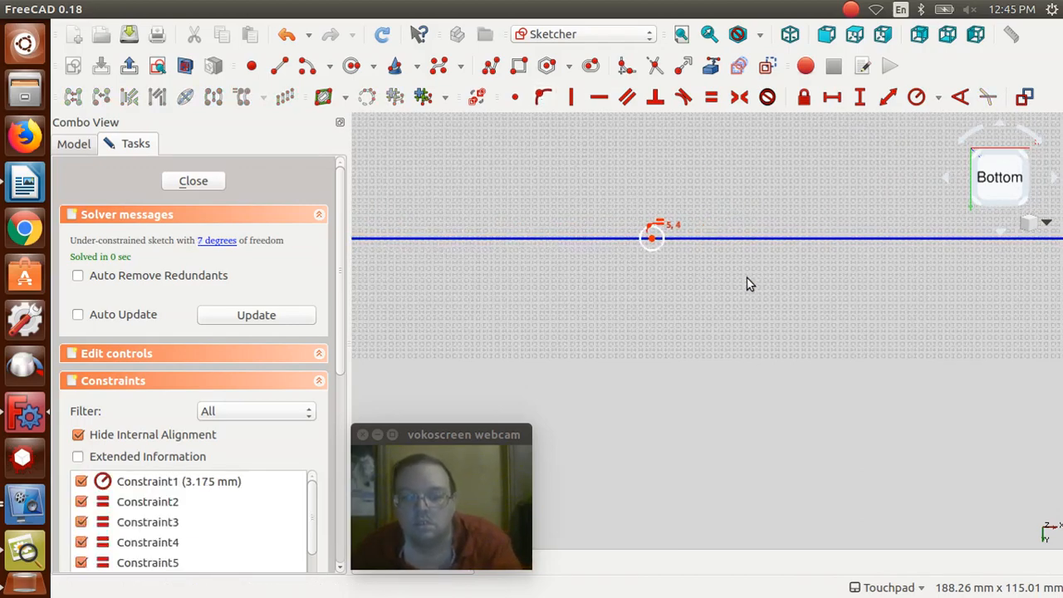
pyautogui.press('Left')
pyautogui.press('Left')
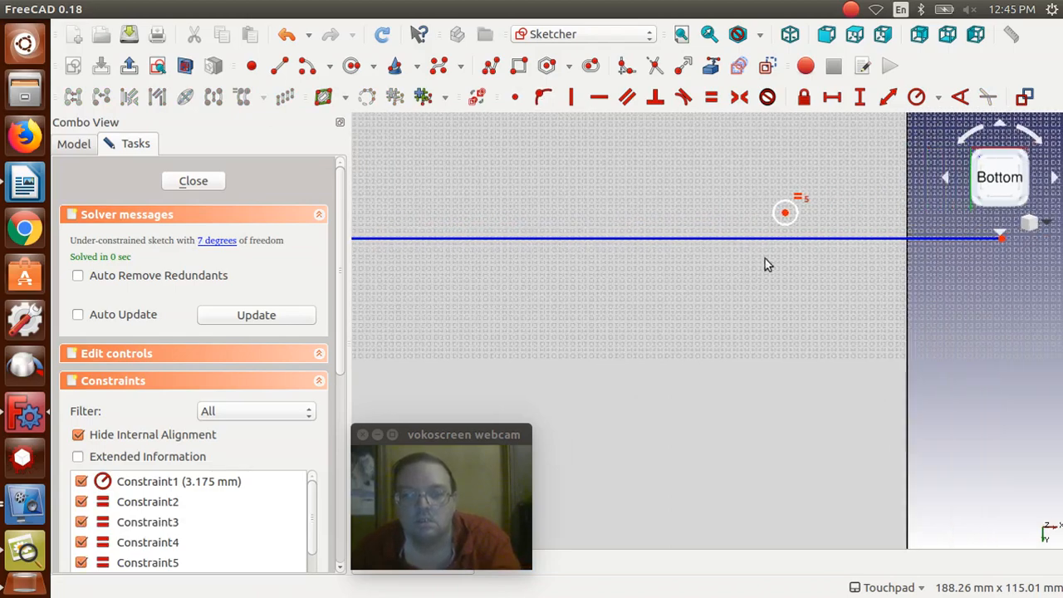
pyautogui.click(787, 214)
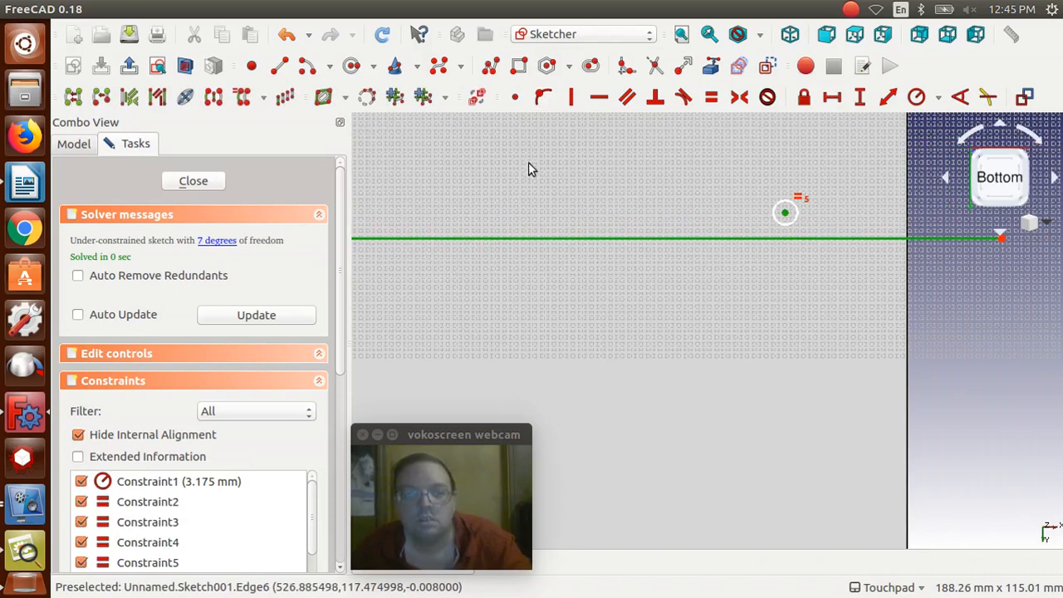
pyautogui.click(544, 97)
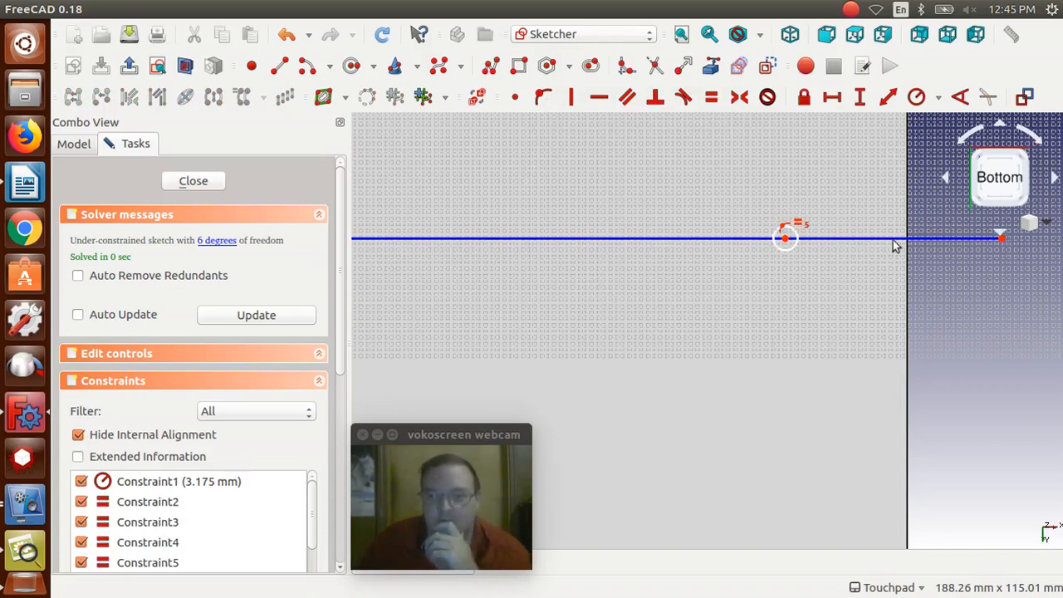
# Step: Check the seat length on the stool plans in Image Viewer and constrain the construction line's horizontal length to 558.8 mm in FreeCAD
pyautogui.click(642, 239)
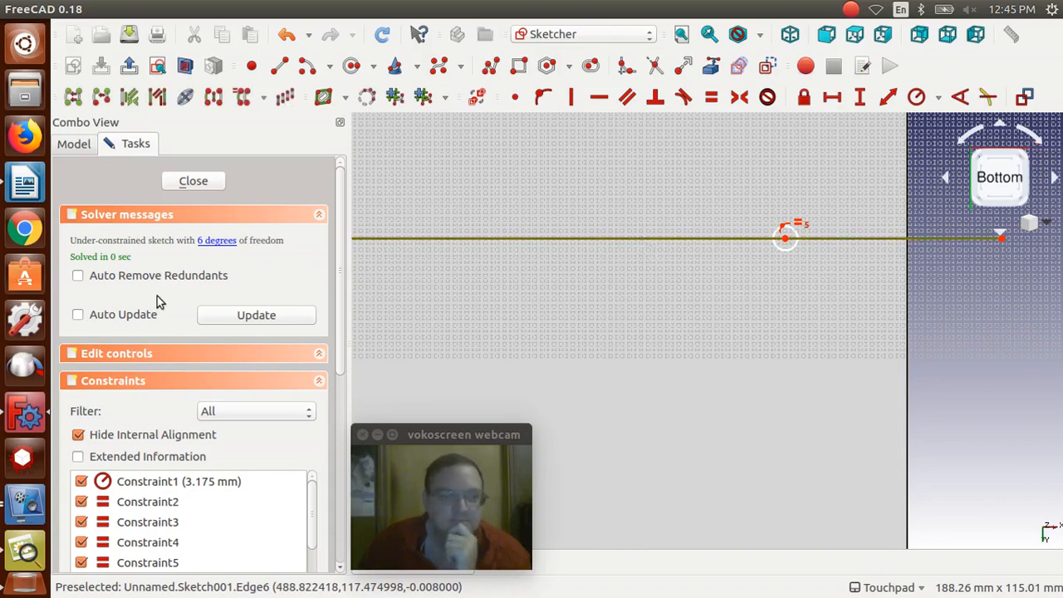
pyautogui.click(25, 553)
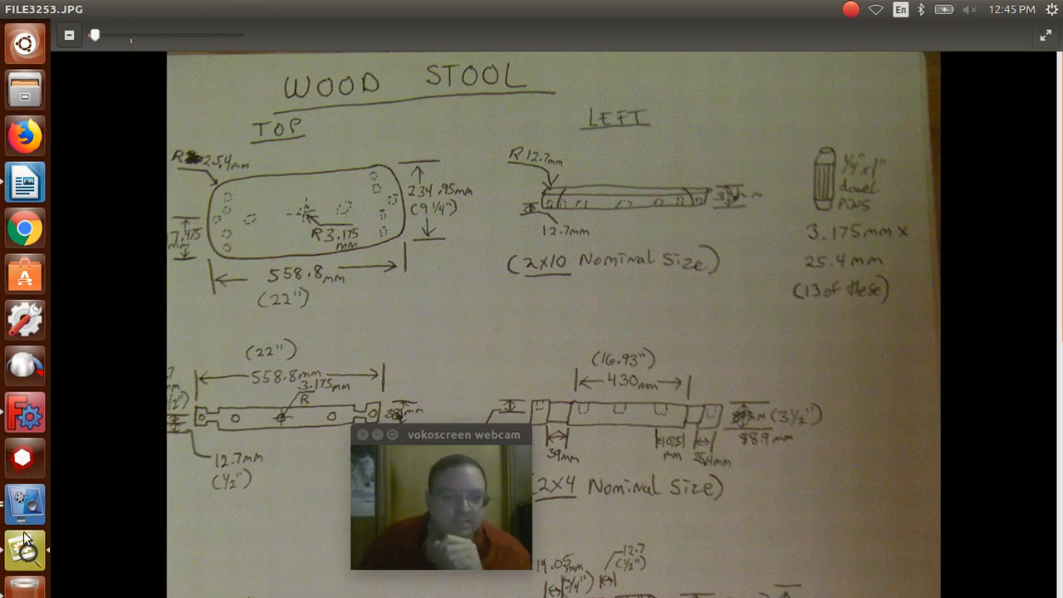
pyautogui.click(25, 419)
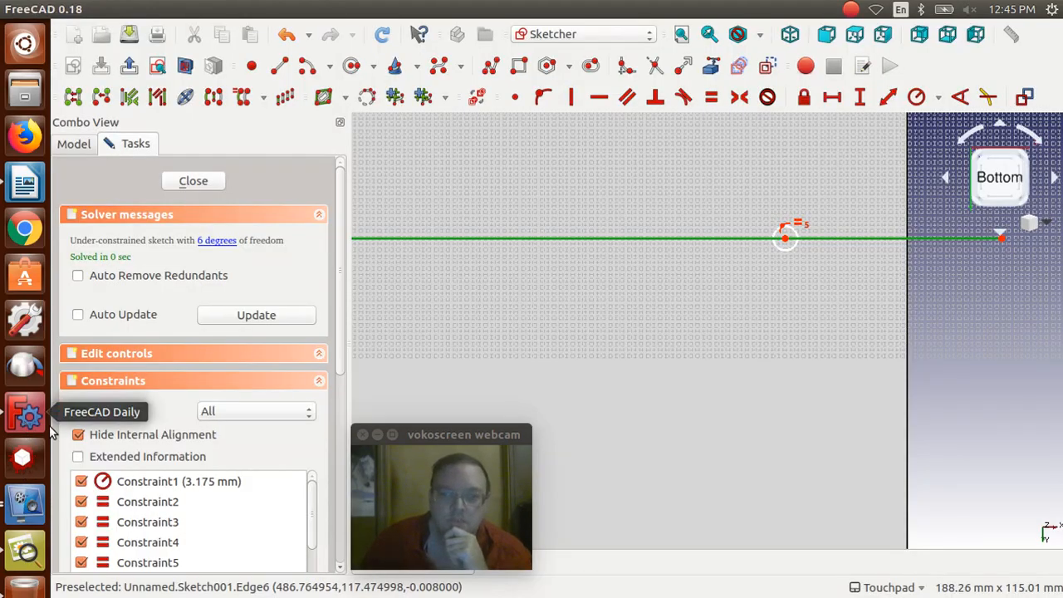
pyautogui.click(831, 97)
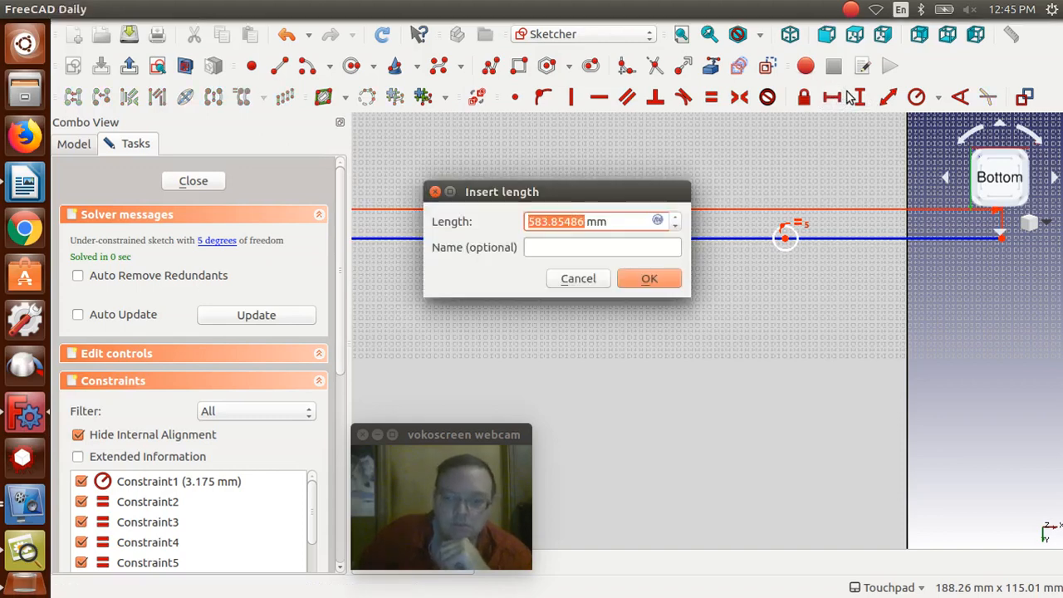
pyautogui.write('5')
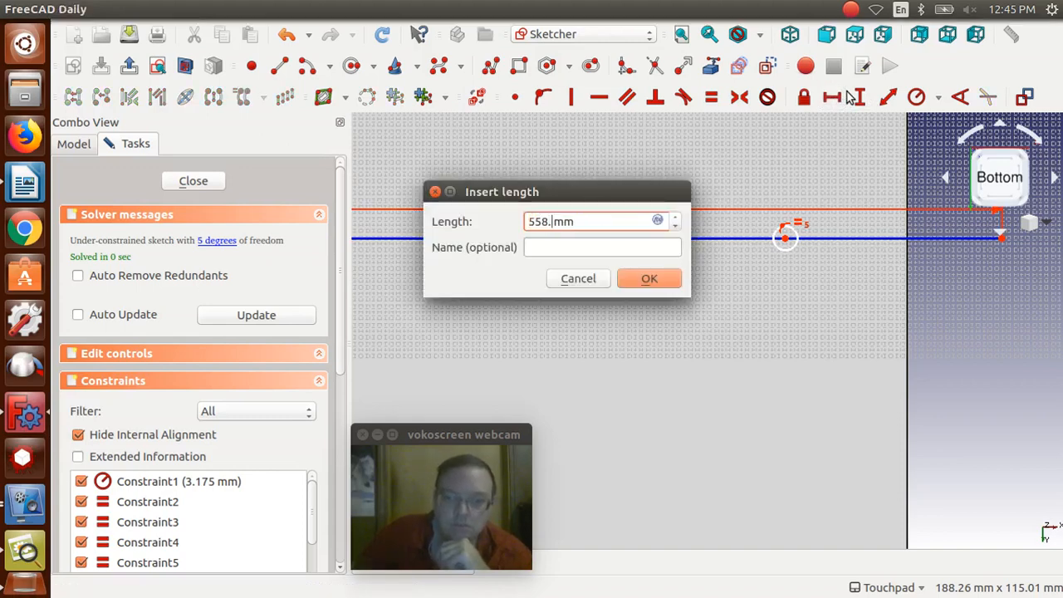
pyautogui.press('Return')
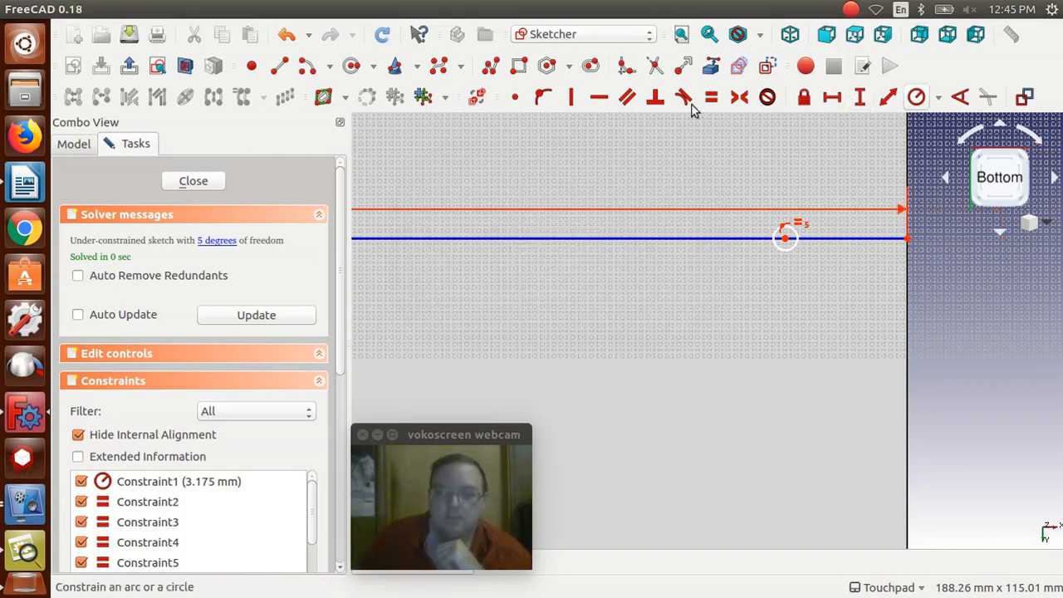
# Step: Consult the plans in Image Viewer and constrain the fifth circle's centre to a horizontal distance of 12.7 mm from the construction line's end point in FreeCAD
pyautogui.click(908, 240)
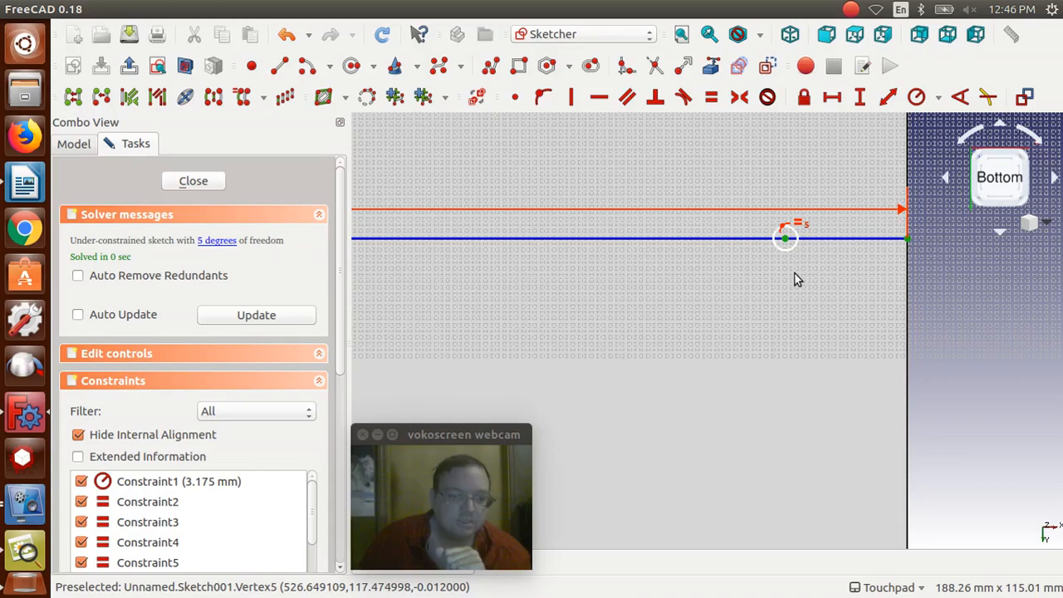
pyautogui.click(25, 552)
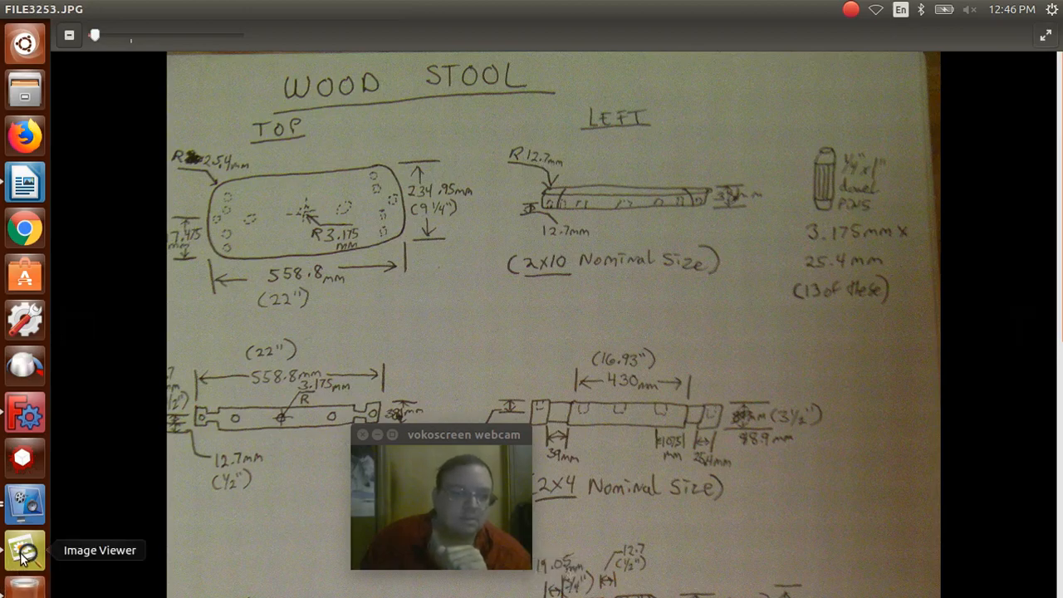
pyautogui.click(31, 425)
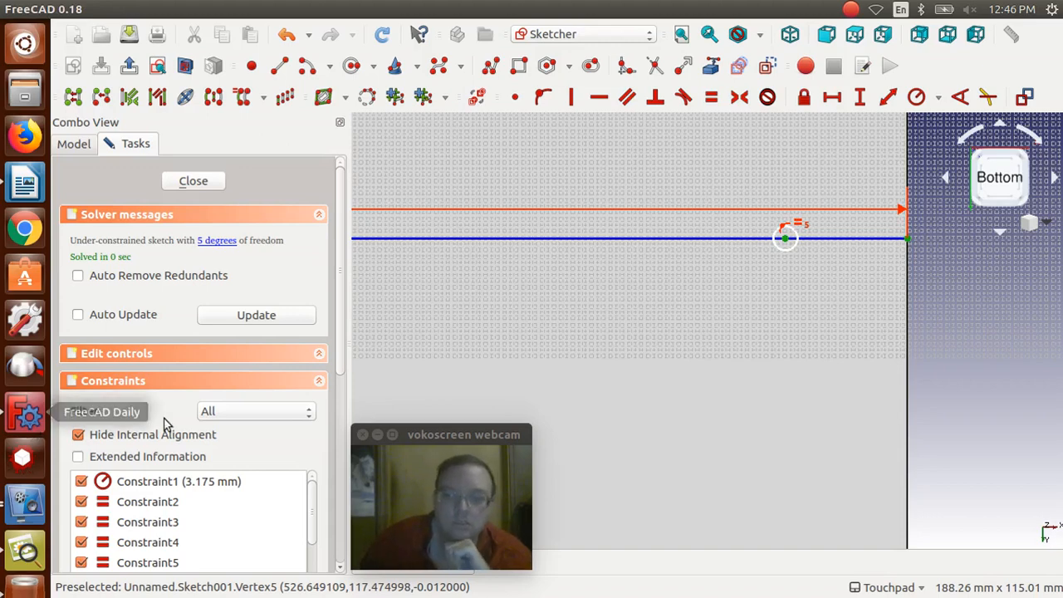
pyautogui.click(839, 98)
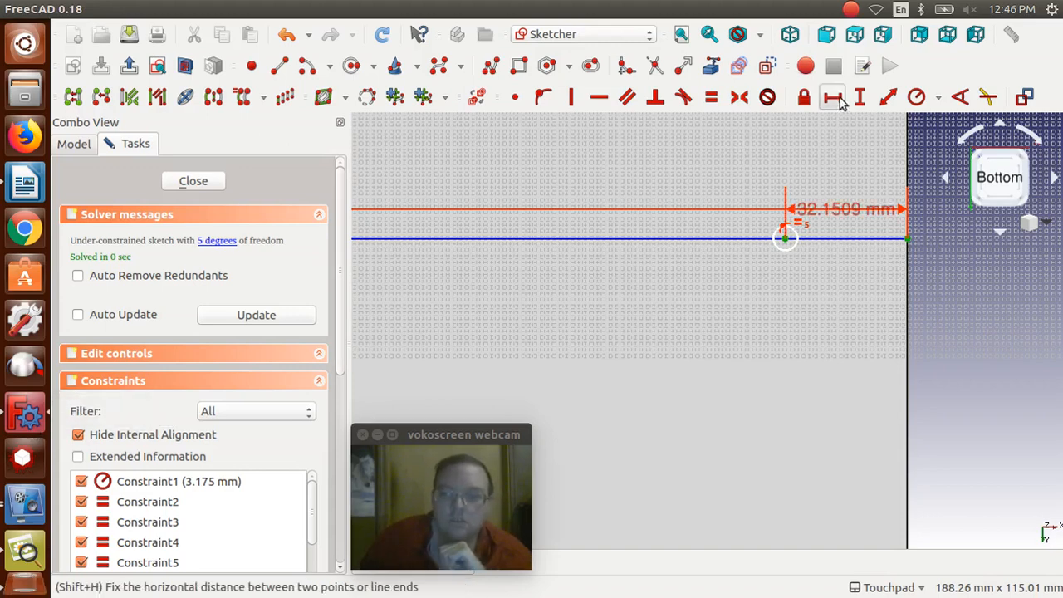
pyautogui.write('12.')
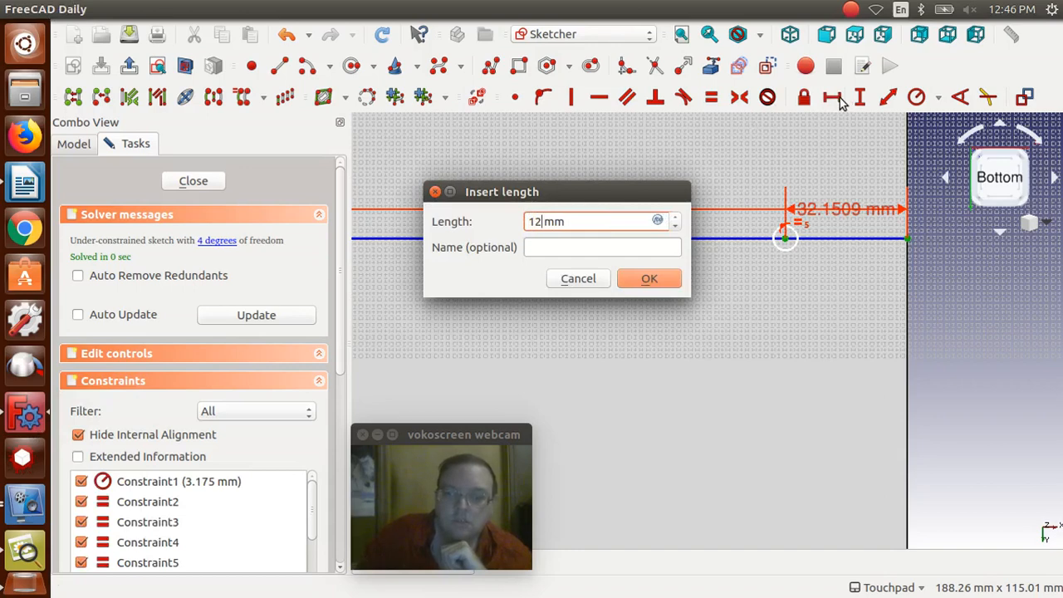
pyautogui.write('7')
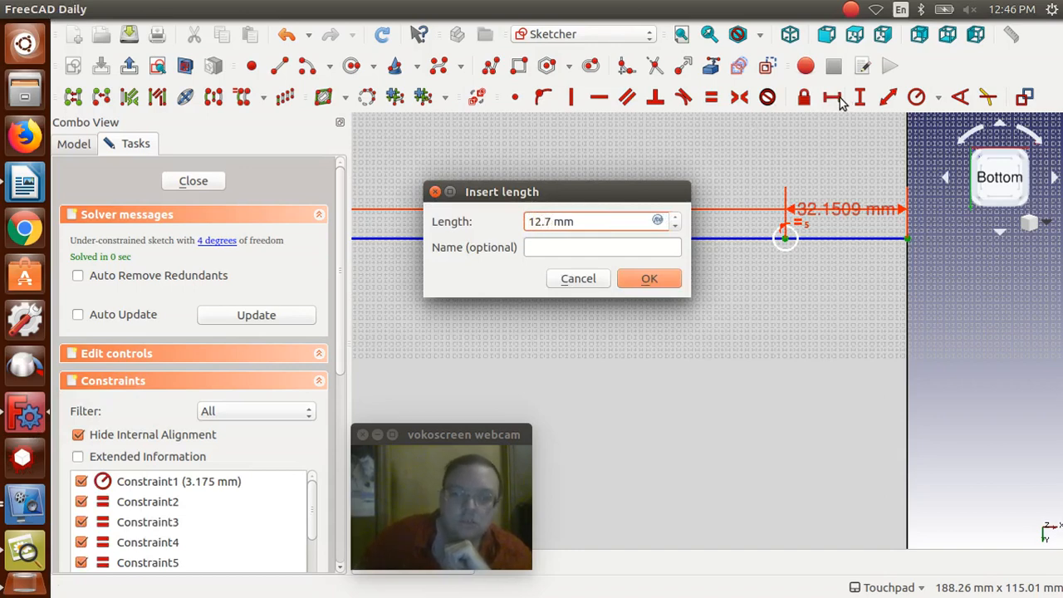
pyautogui.click(651, 286)
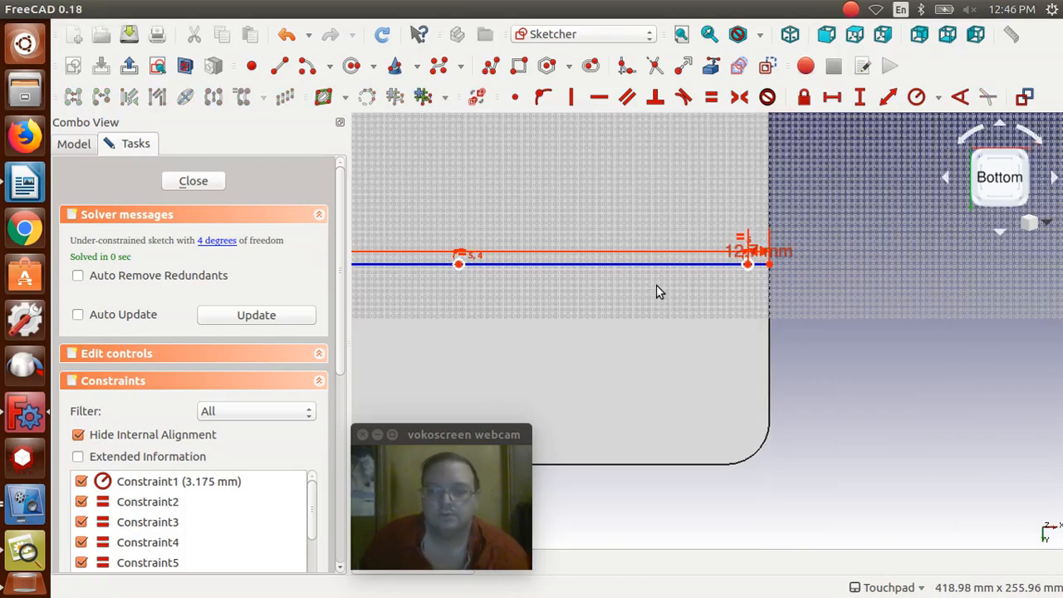
# Step: Move the 558.8 mm dimension away from the circles to below the seat outline
pyautogui.scroll(-4, 656, 291)
pyautogui.press('Right')
pyautogui.press('Right')
pyautogui.press('Right')
pyautogui.press('Right')
pyautogui.press('Right')
pyautogui.press('Right')
pyautogui.press('Right')
pyautogui.press('Right')
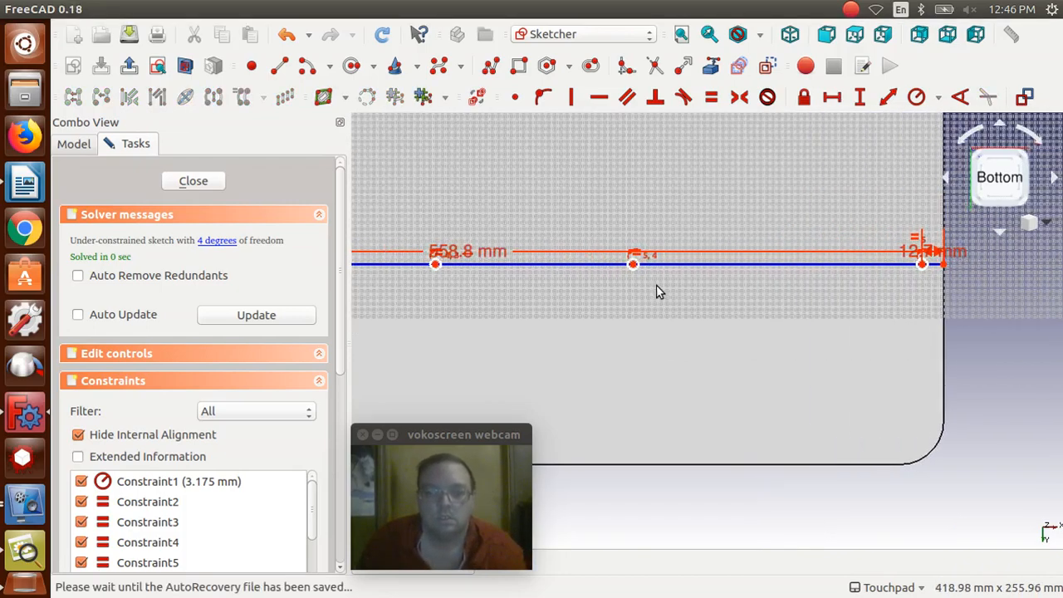
pyautogui.press('Right')
pyautogui.press('Right')
pyautogui.press('Right')
pyautogui.press('Right')
pyautogui.press('Right')
pyautogui.press('Right')
pyautogui.press('Right')
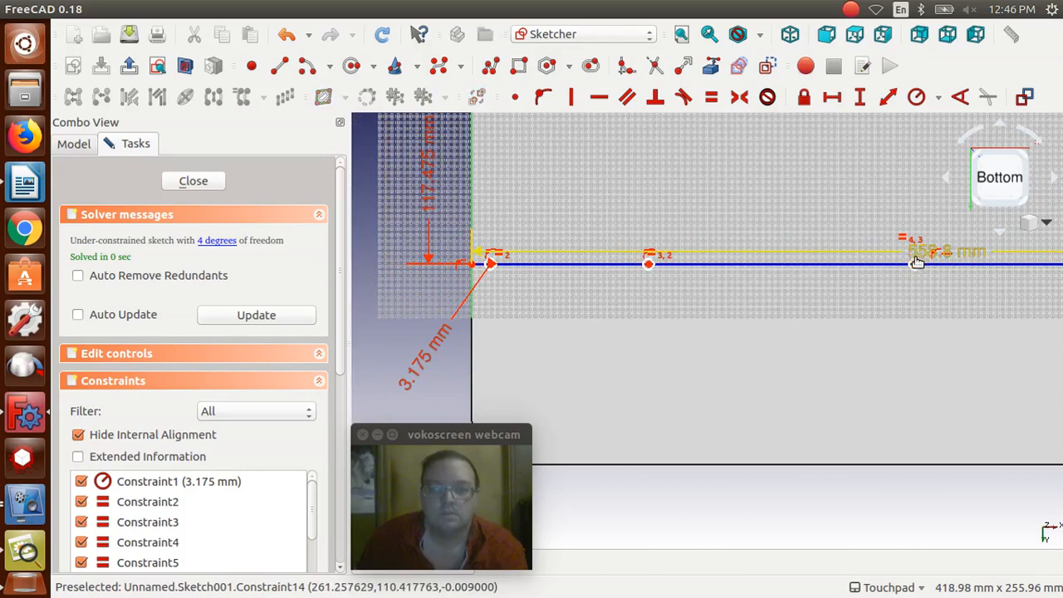
pyautogui.moveTo(916, 261); pyautogui.dragTo(908, 528)
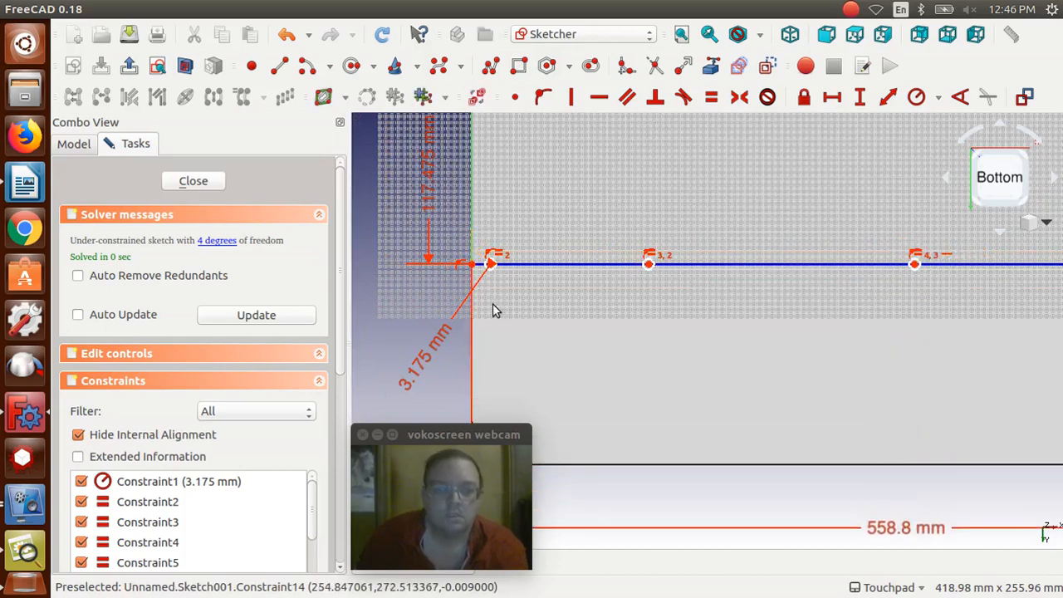
# Step: Constrain the first circle's centre 12.7 mm horizontally from the construction line's start point and place that dimension below the line
pyautogui.click(472, 265)
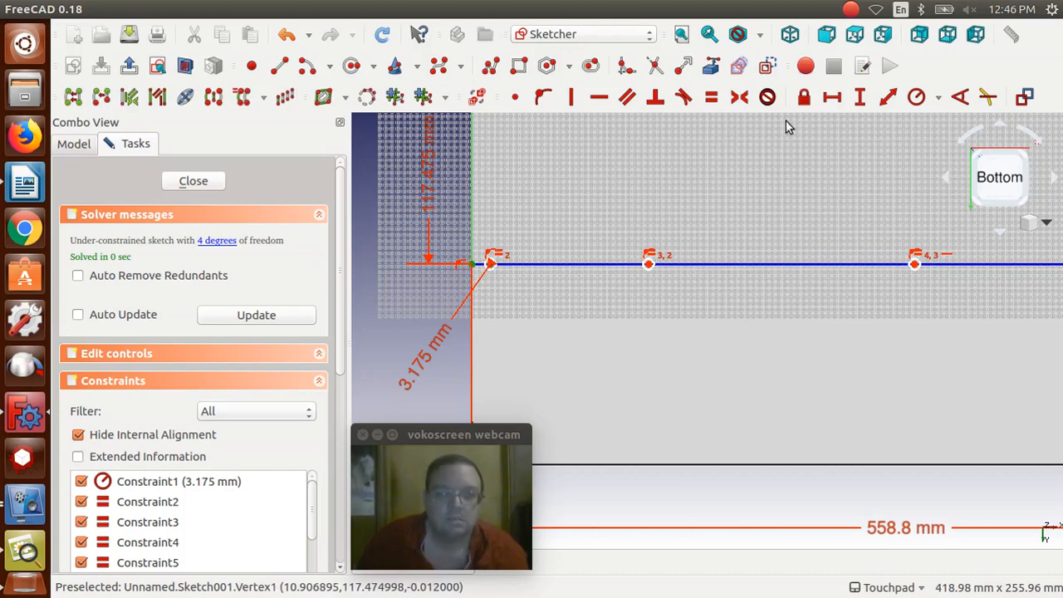
pyautogui.click(840, 99)
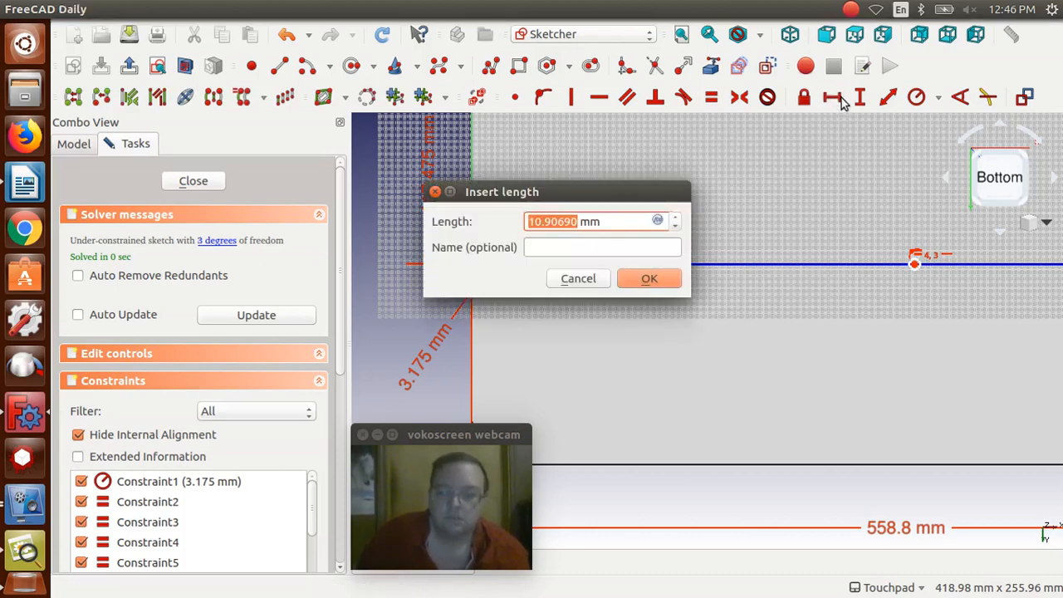
pyautogui.write('122')
pyautogui.press('BackSpace')
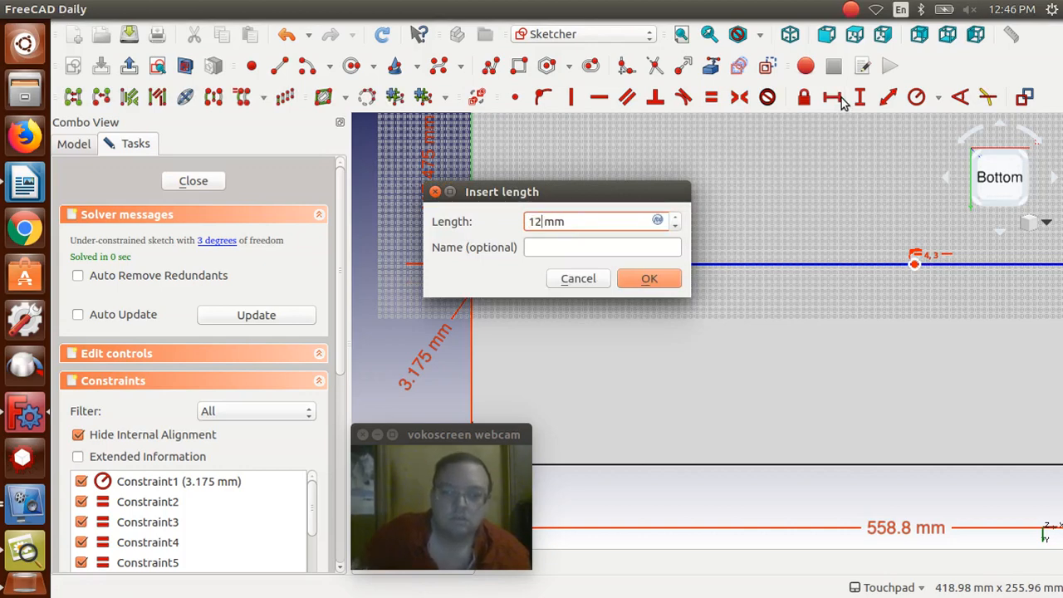
pyautogui.write('.7')
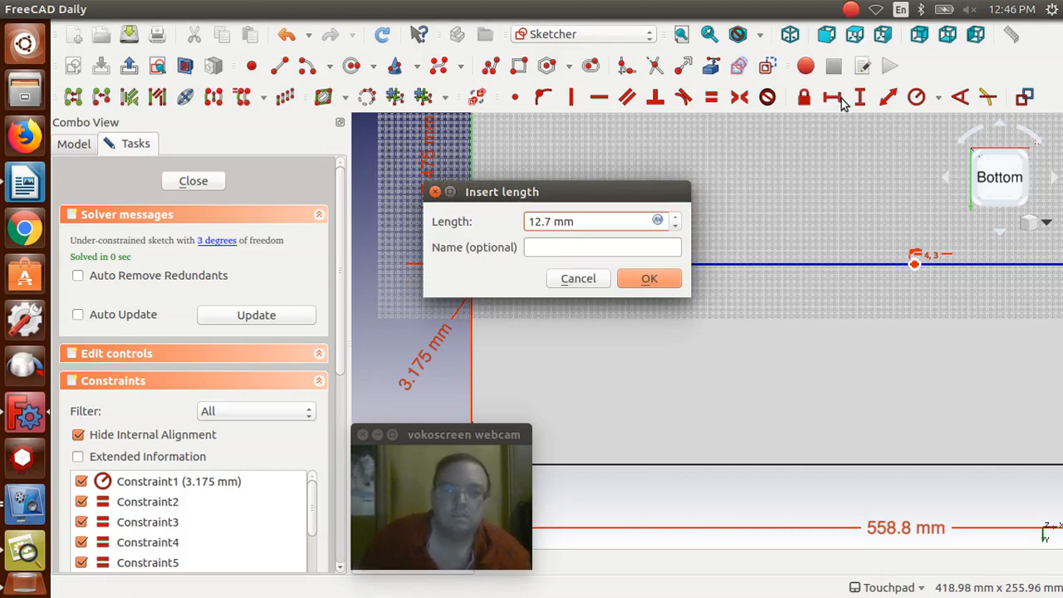
pyautogui.click(650, 278)
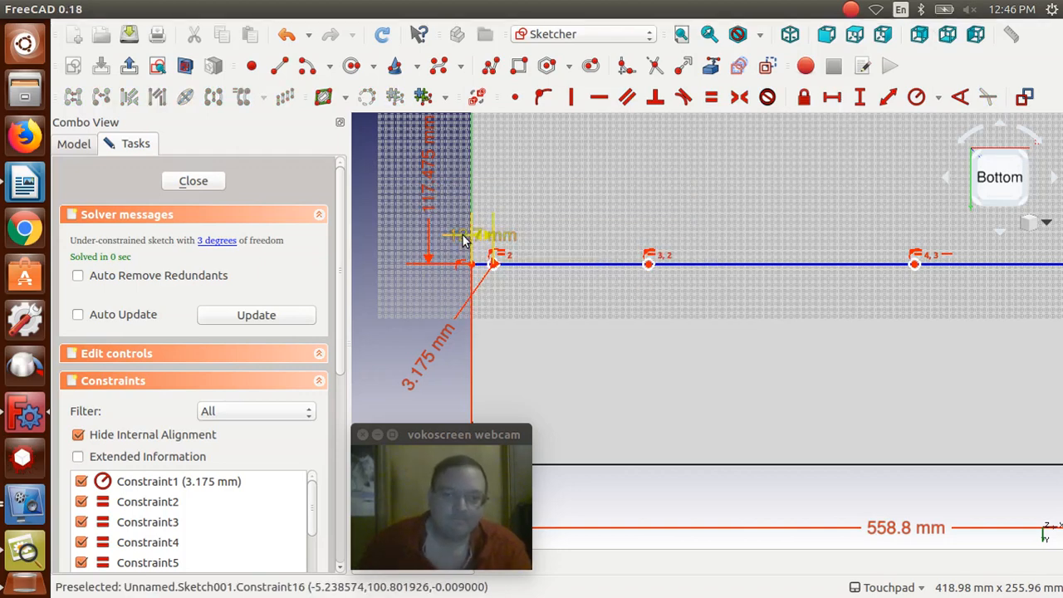
pyautogui.moveTo(458, 231); pyautogui.dragTo(411, 318)
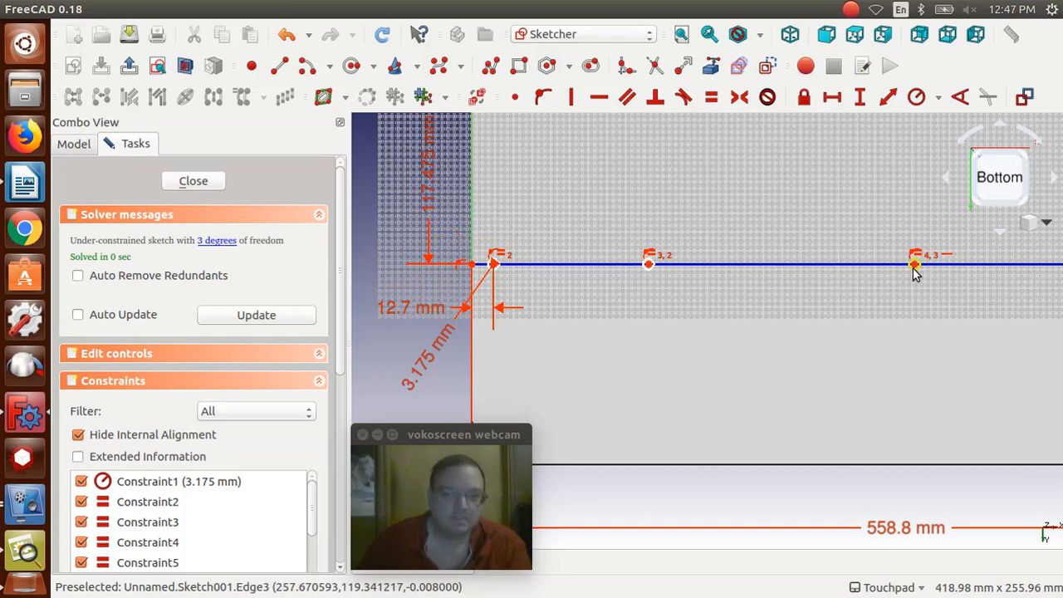
# Step: Check the seat's half length in the dowel hole positions document in LibreOffice Writer and return to FreeCAD
pyautogui.click(26, 185)
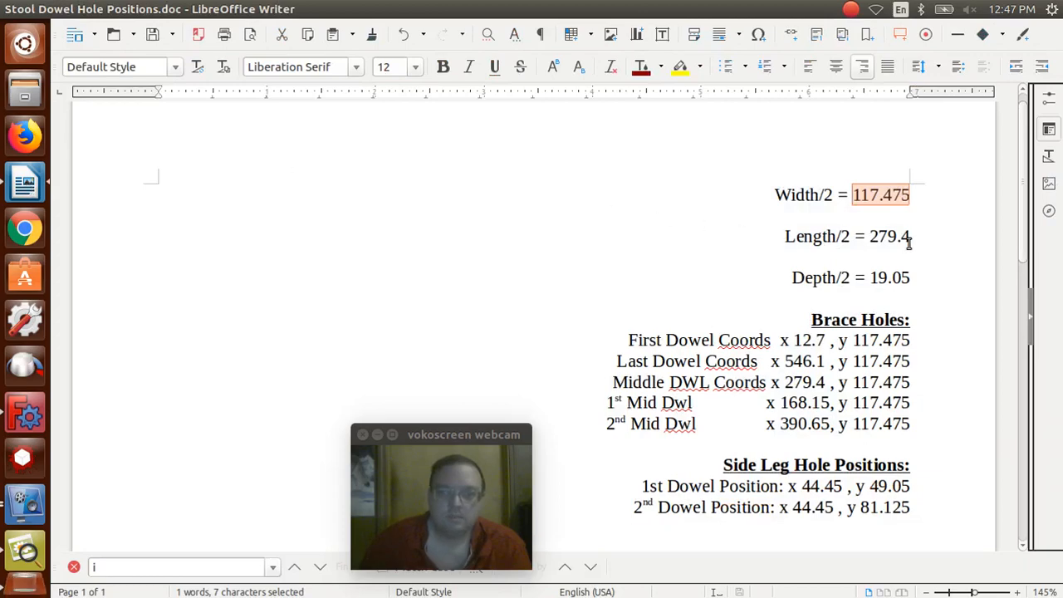
pyautogui.moveTo(911, 237); pyautogui.dragTo(867, 236)
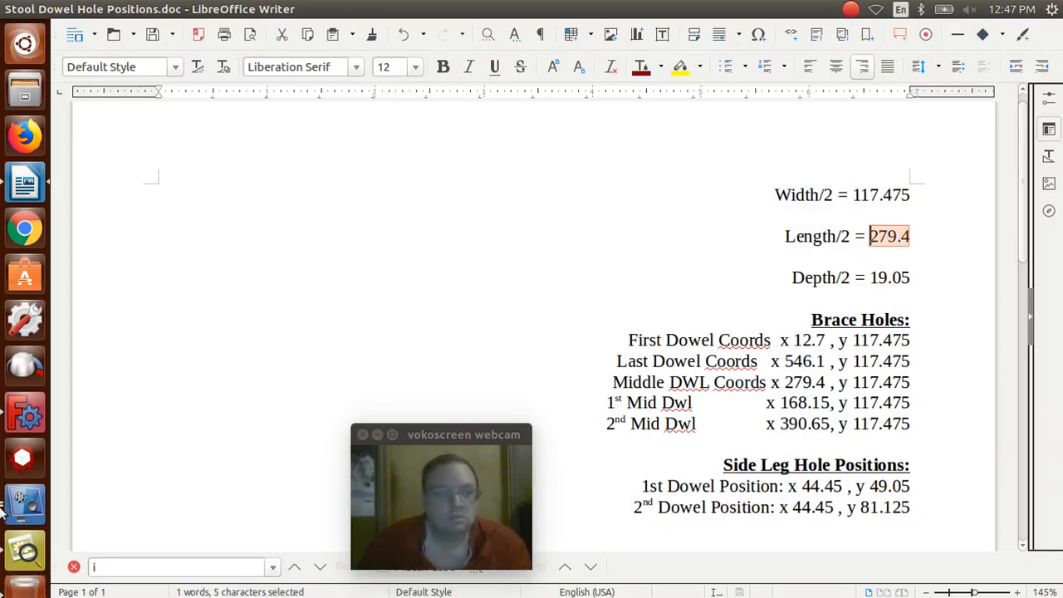
pyautogui.click(31, 428)
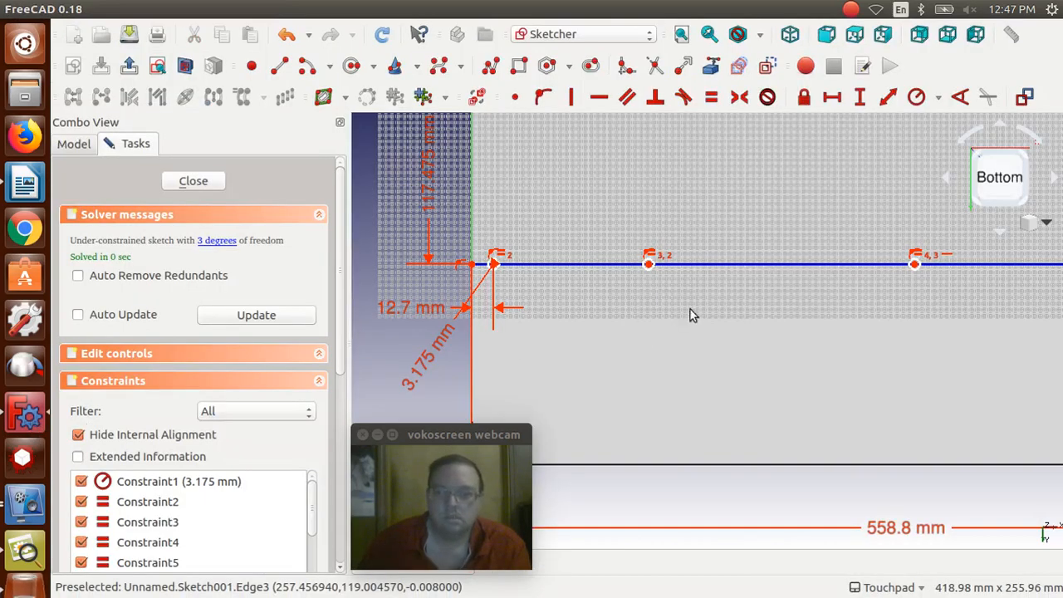
# Step: Constrain the middle circle's centre 279.4 mm horizontally from the construction line's start point and move that dimension further above the line
pyautogui.click(473, 270)
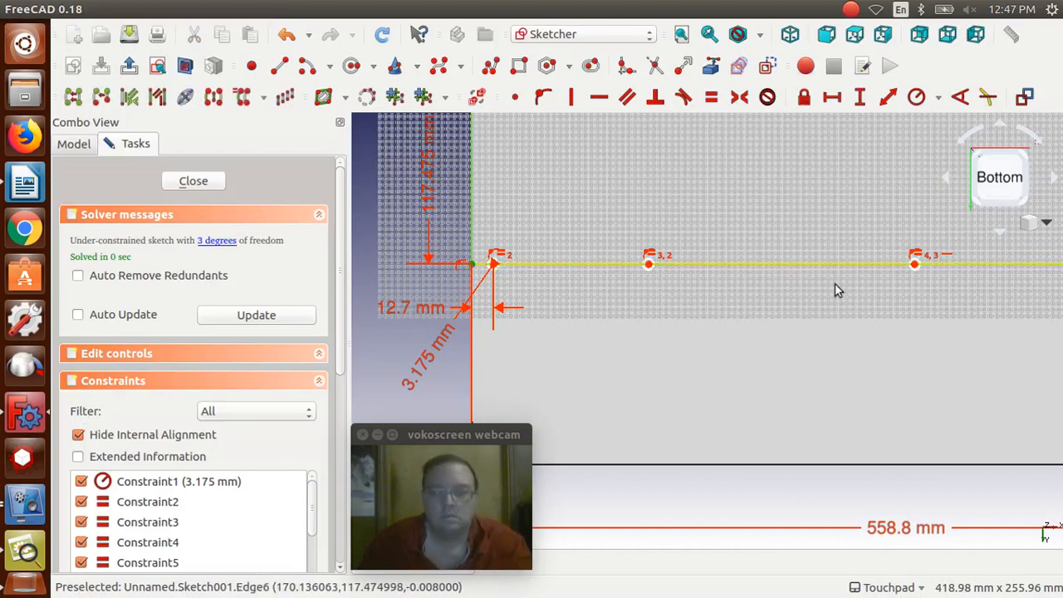
pyautogui.click(916, 265)
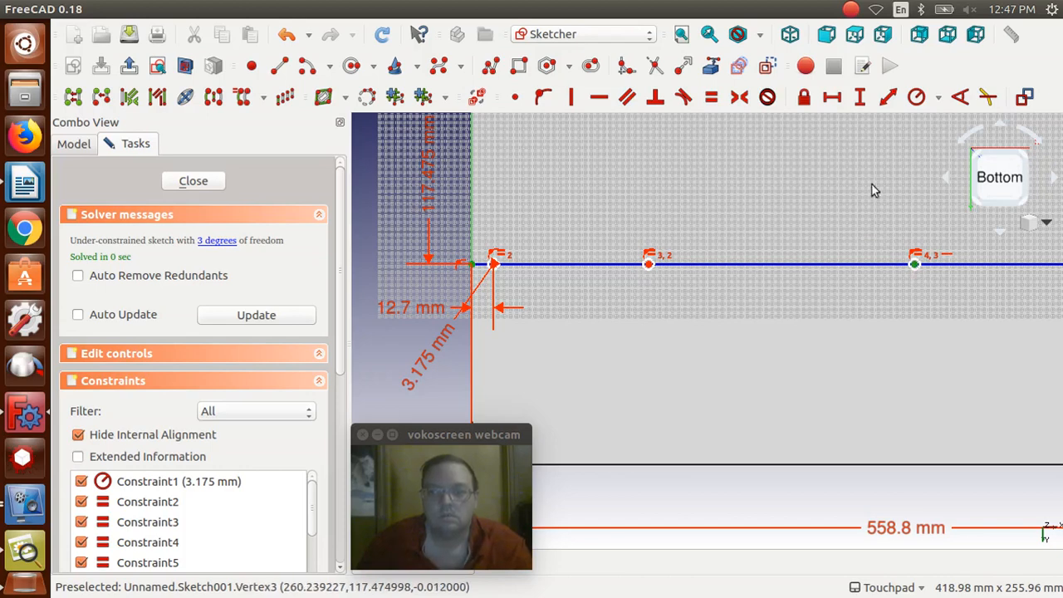
pyautogui.click(832, 97)
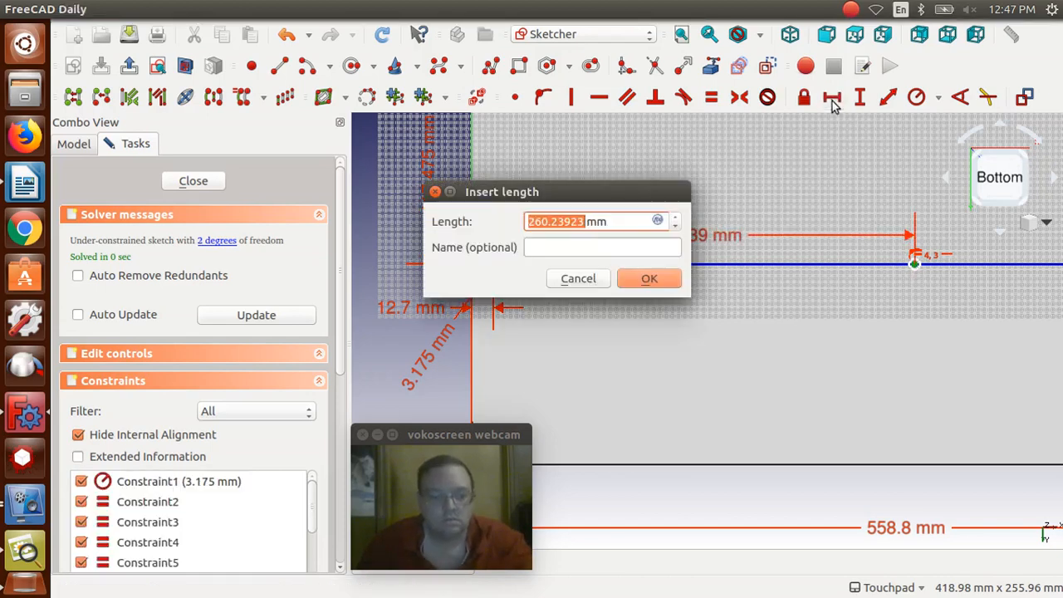
pyautogui.write('279.4')
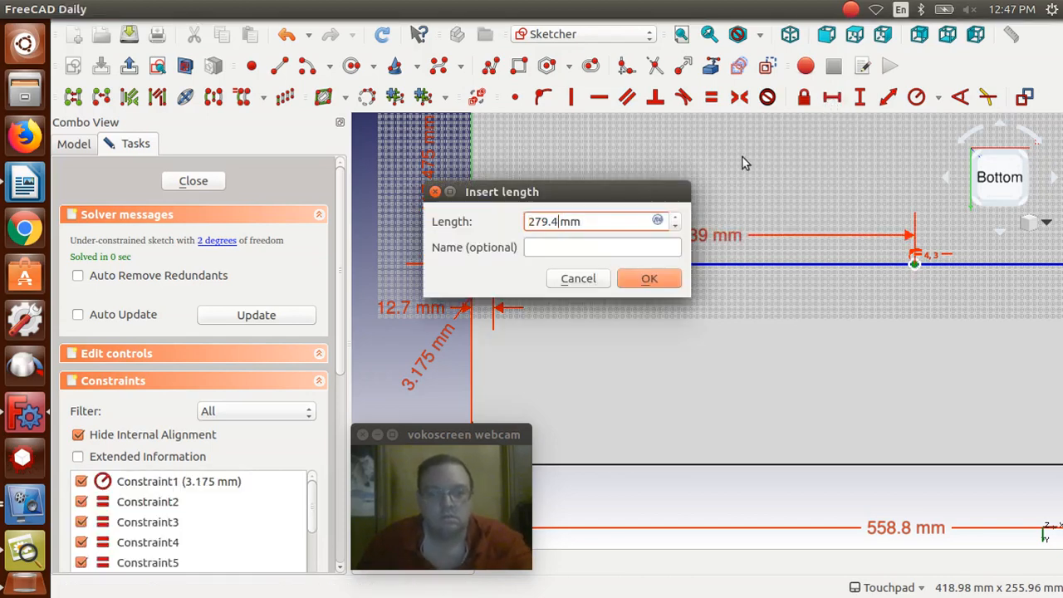
pyautogui.click(653, 282)
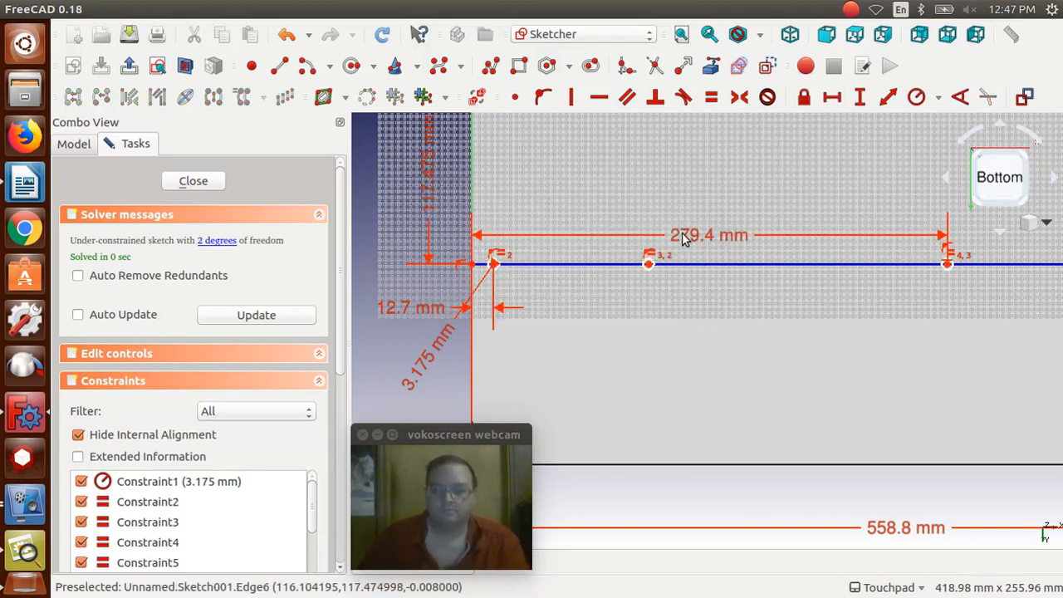
pyautogui.moveTo(682, 225); pyautogui.dragTo(687, 186)
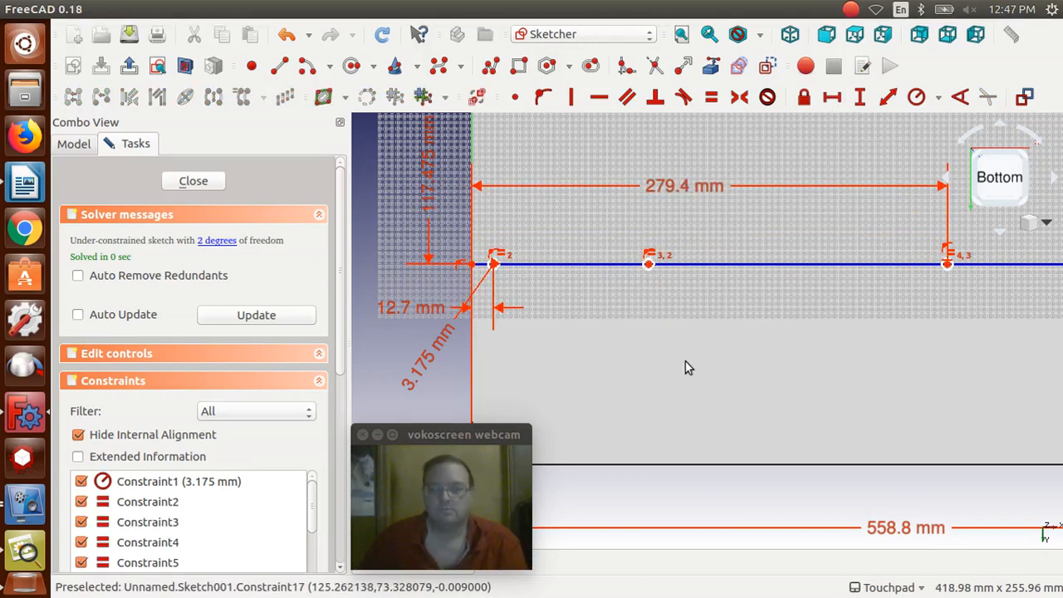
# Step: Minimize the FreeCAD, Writer and Image Viewer windows and close the Trash window to clear the desktop
pyautogui.scroll(-2, 687, 365)
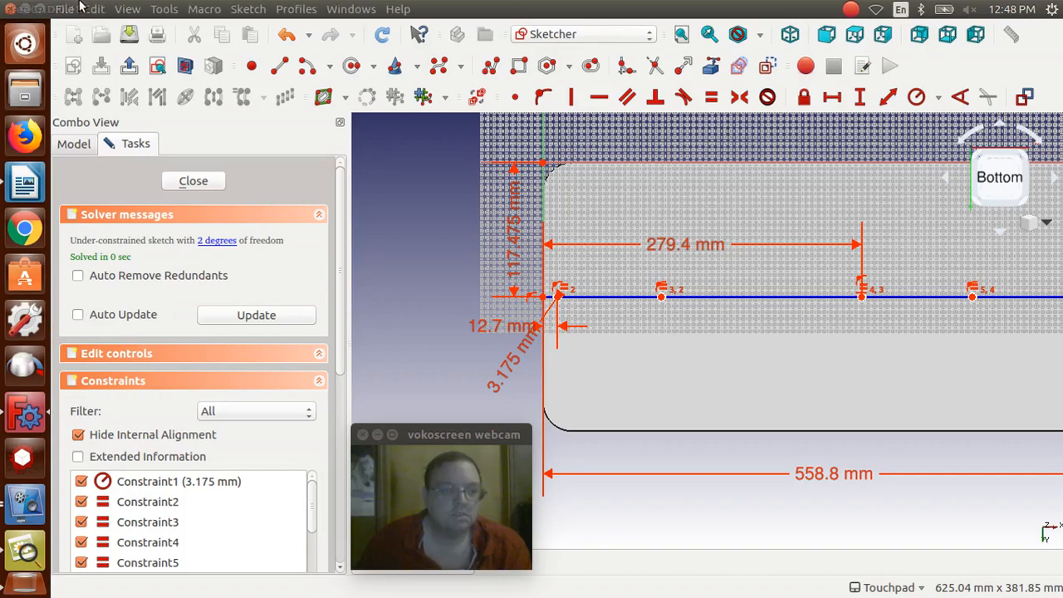
pyautogui.click(25, 9)
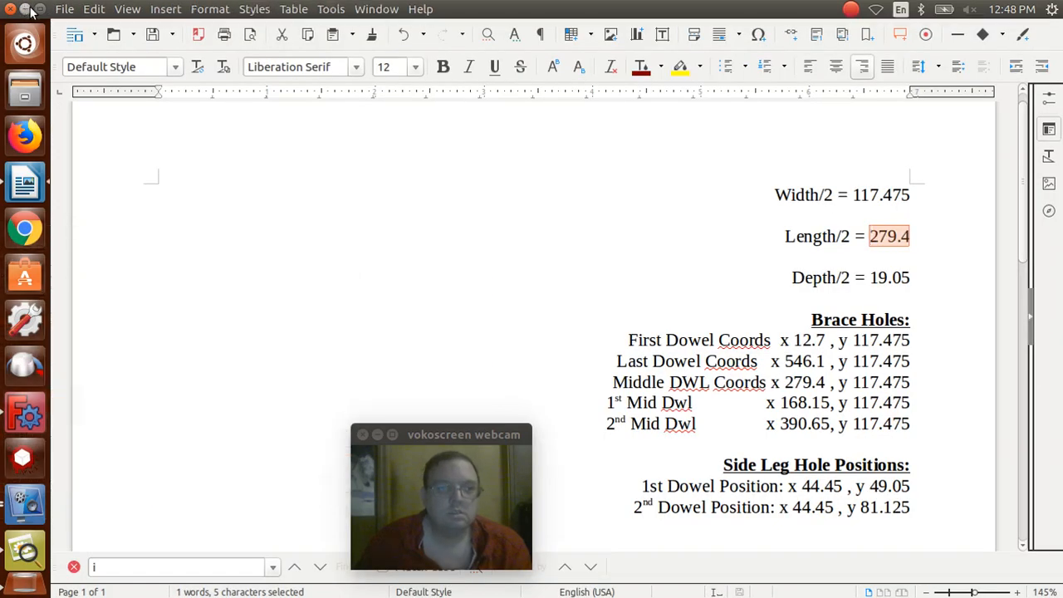
pyautogui.click(26, 9)
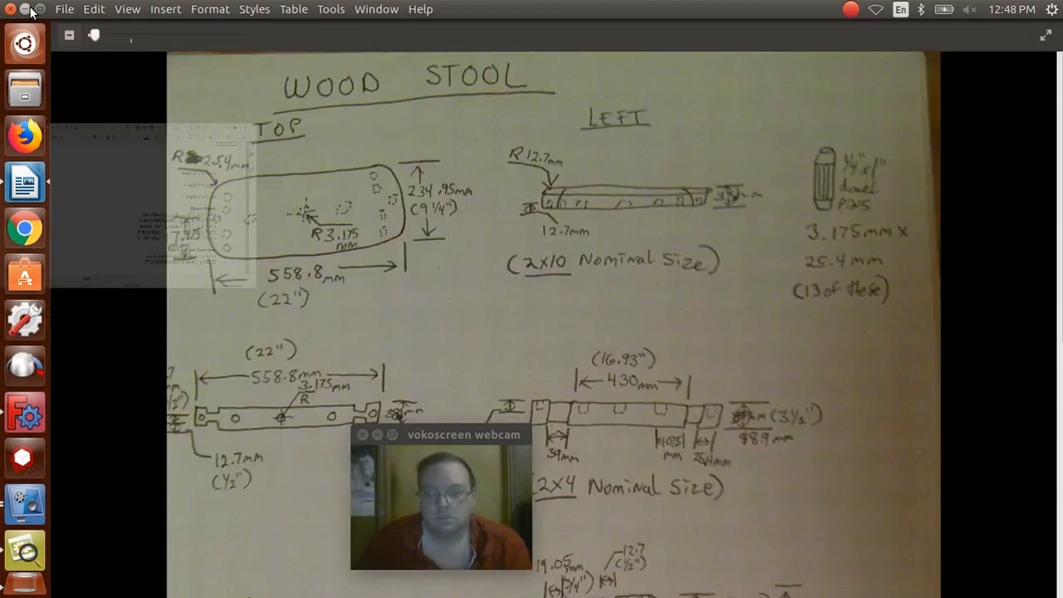
pyautogui.click(26, 9)
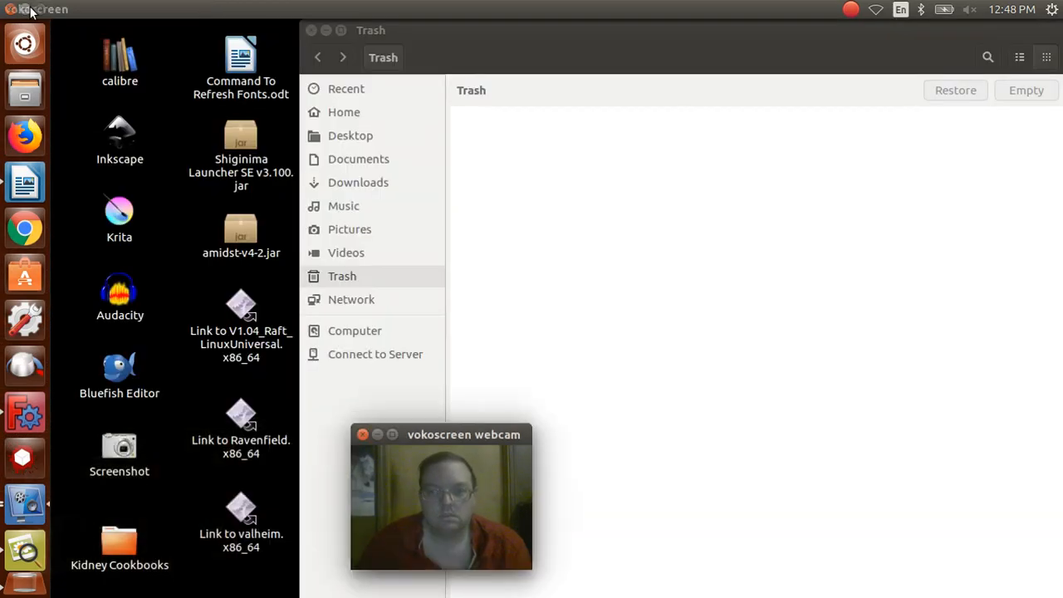
pyautogui.click(311, 30)
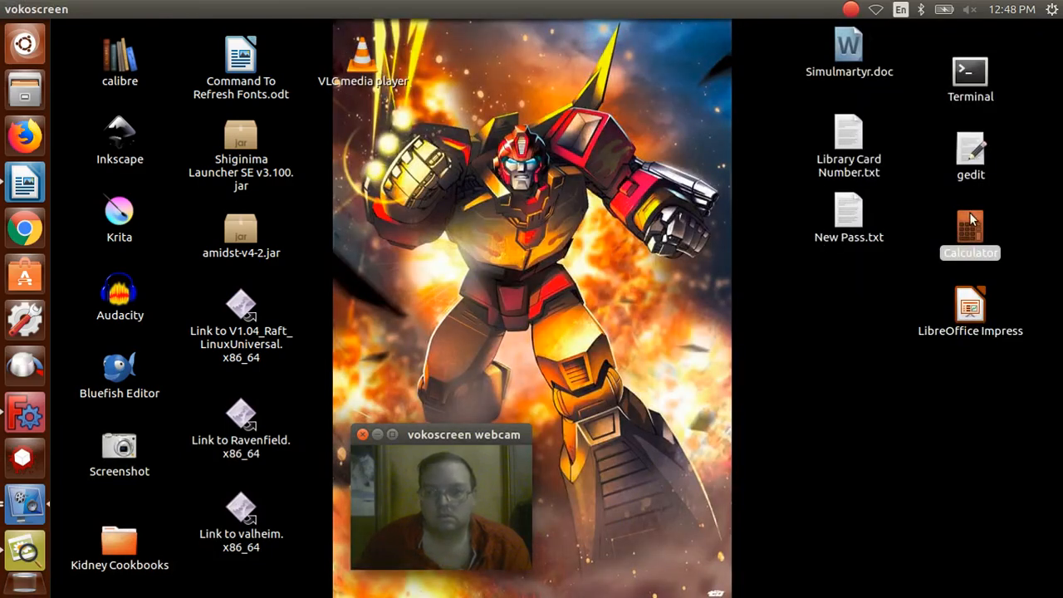
# Step: Open Calculator from the desktop and divide 279.4 by 2
pyautogui.click(971, 231)
pyautogui.doubleClick(971, 232)
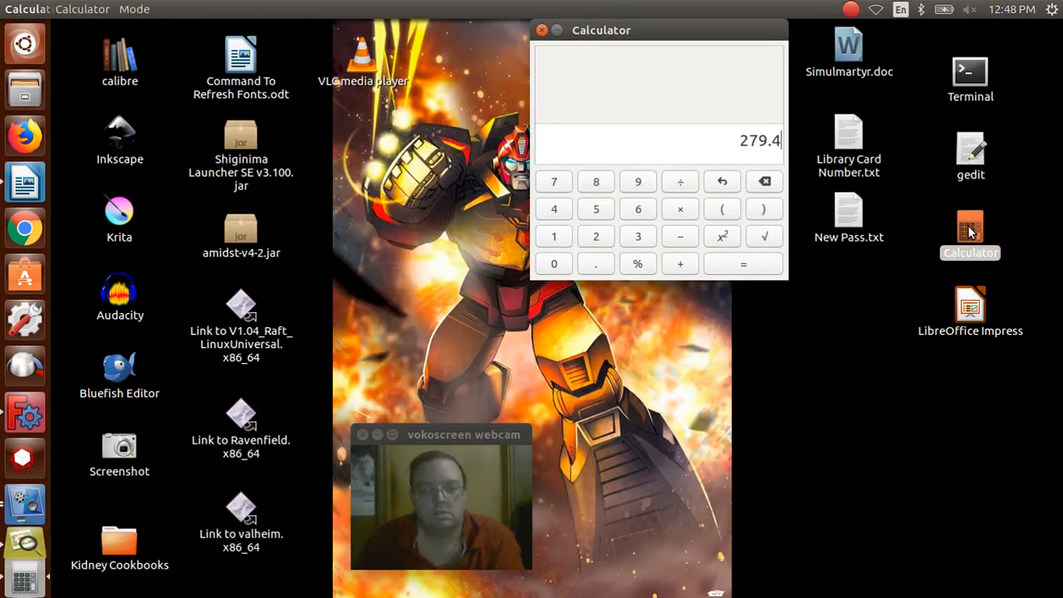
pyautogui.write('/')
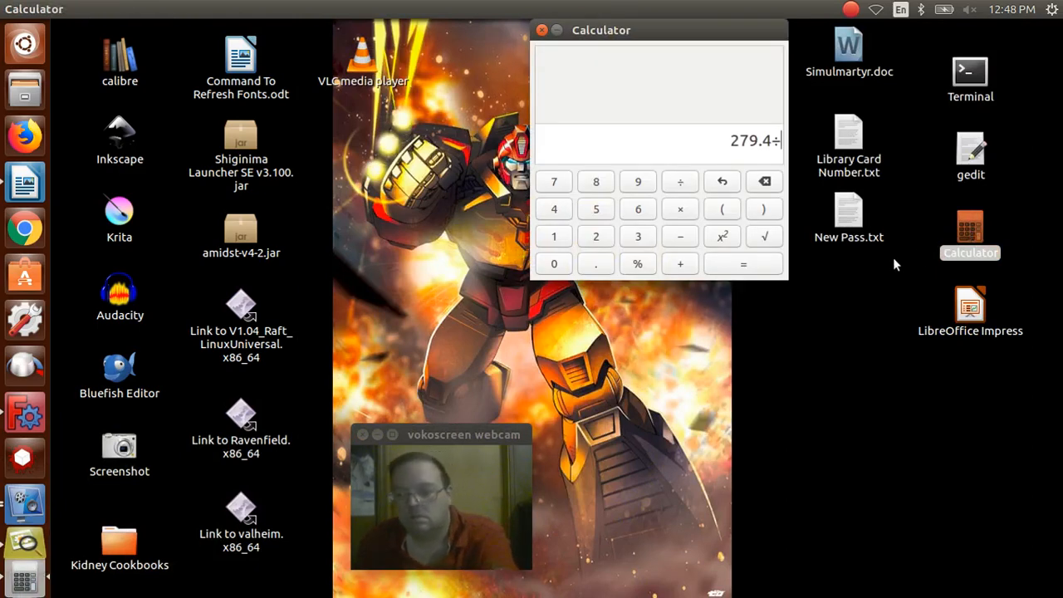
pyautogui.write('2')
pyautogui.press('Return')
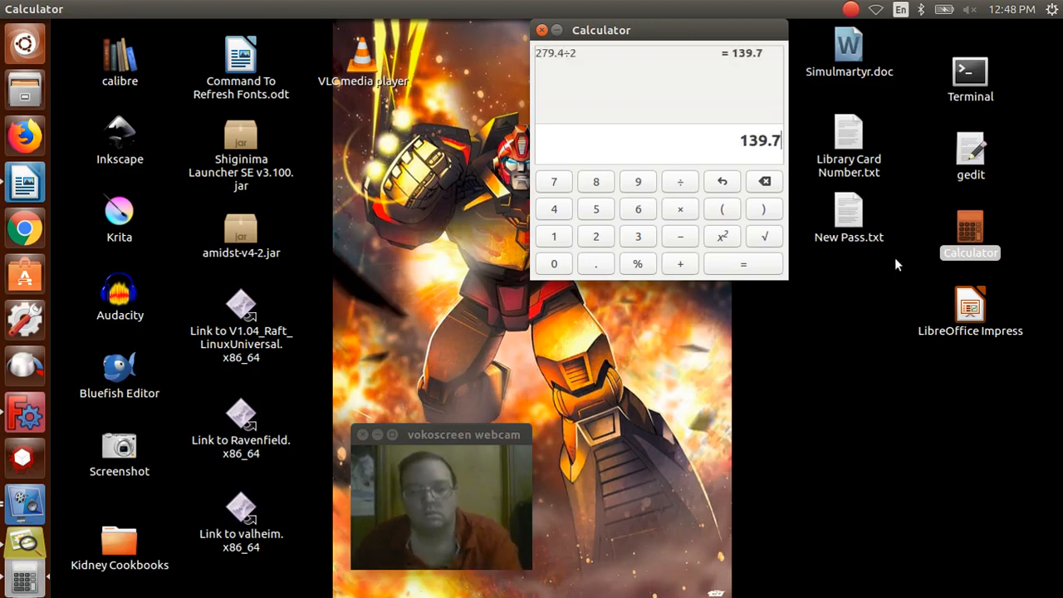
# Step: Switch back to FreeCAD and constrain the second circle's centre 139.7 mm horizontally from the middle circle's centre
pyautogui.click(37, 449)
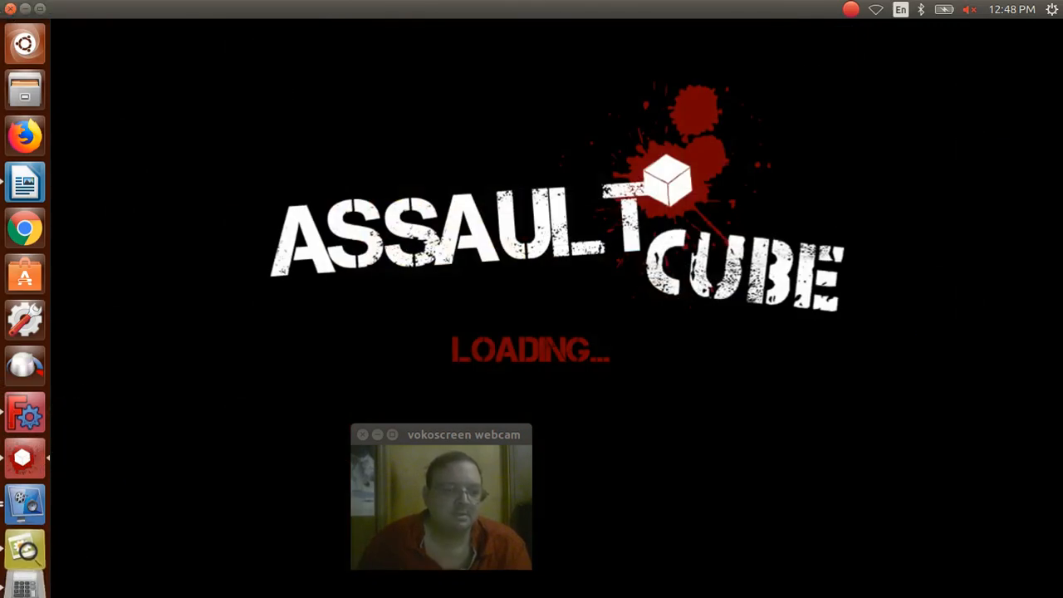
pyautogui.click(26, 413)
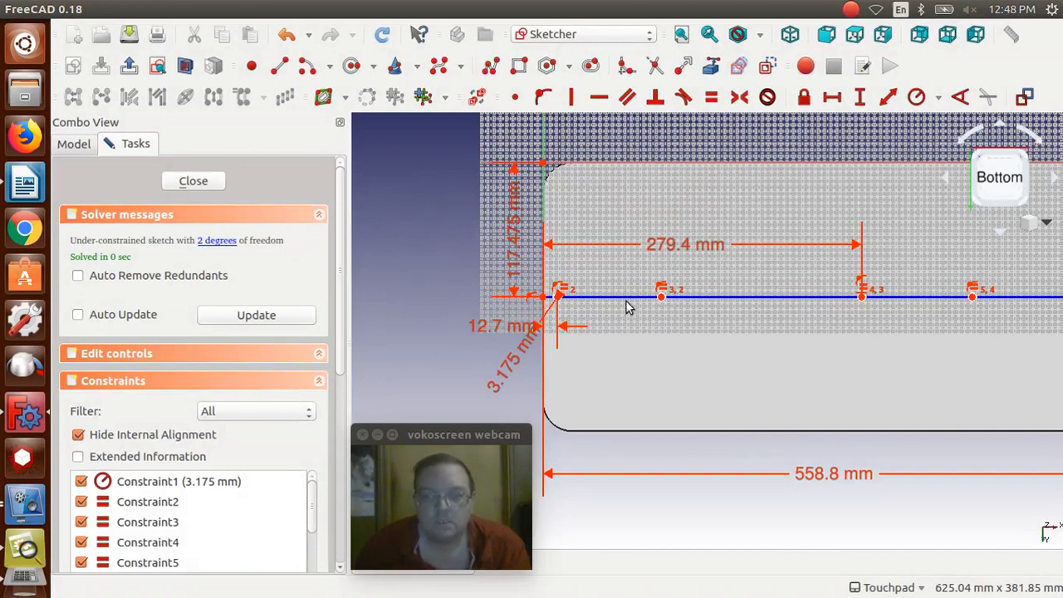
pyautogui.click(861, 298)
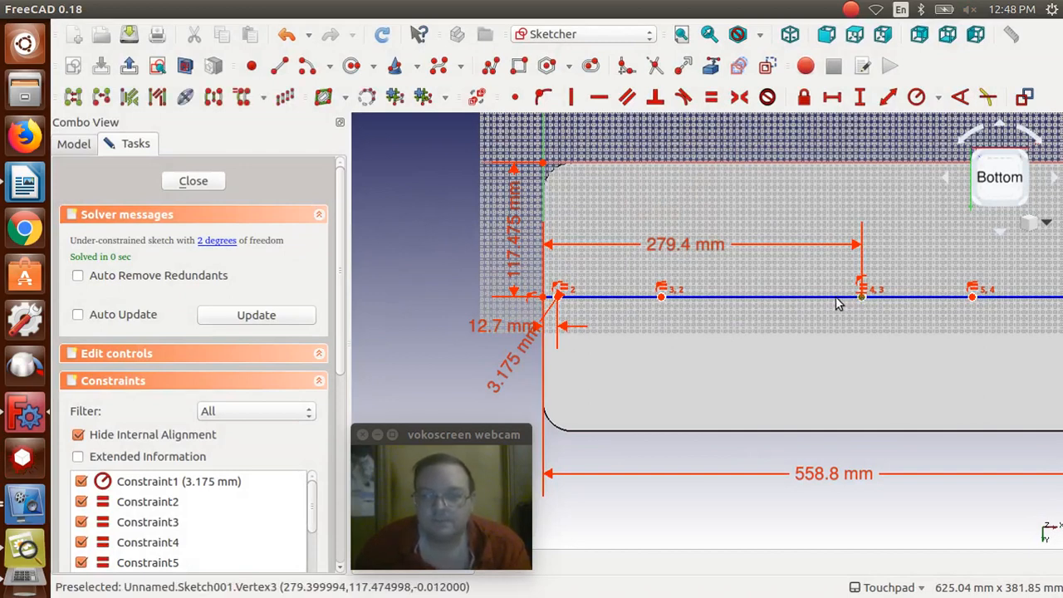
pyautogui.click(660, 299)
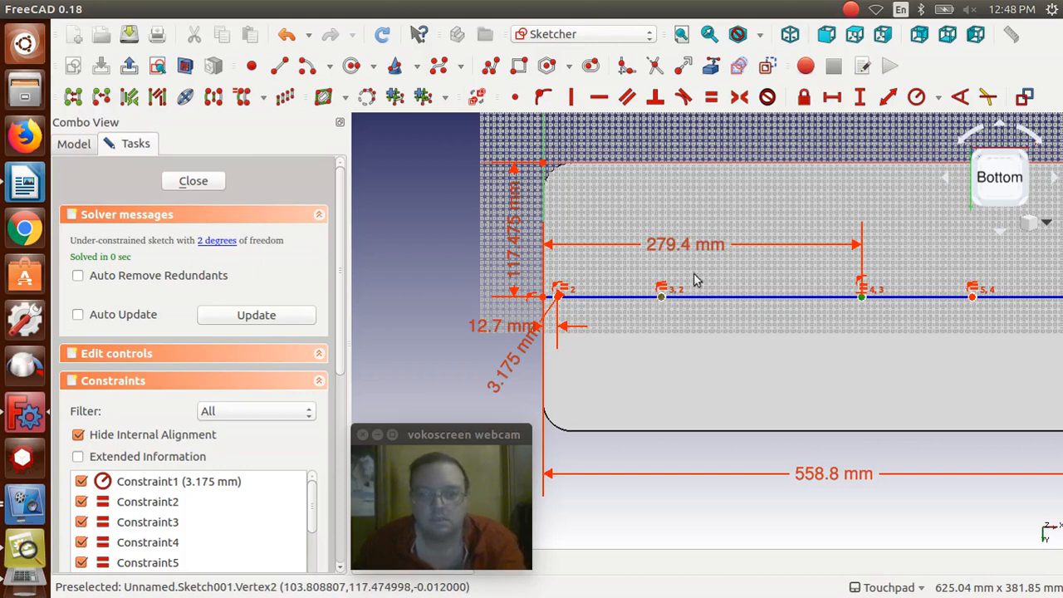
pyautogui.click(832, 97)
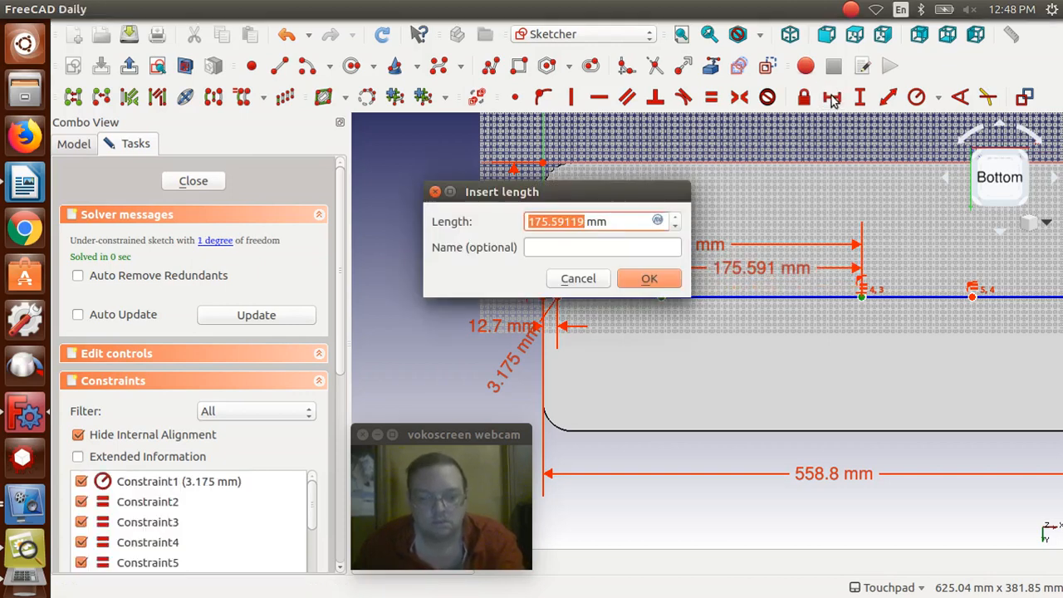
pyautogui.write('139.7')
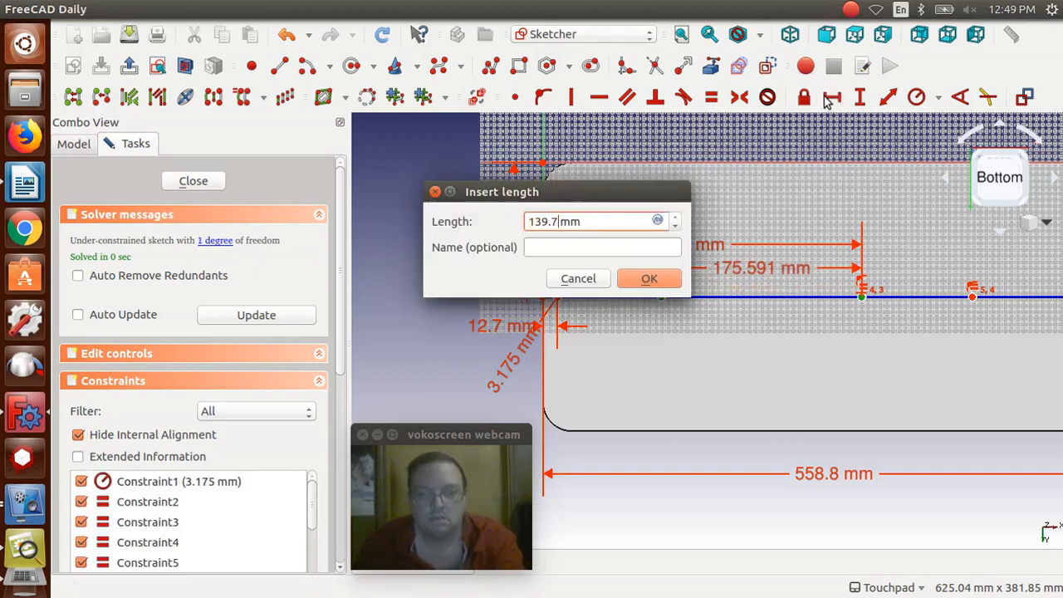
pyautogui.click(644, 282)
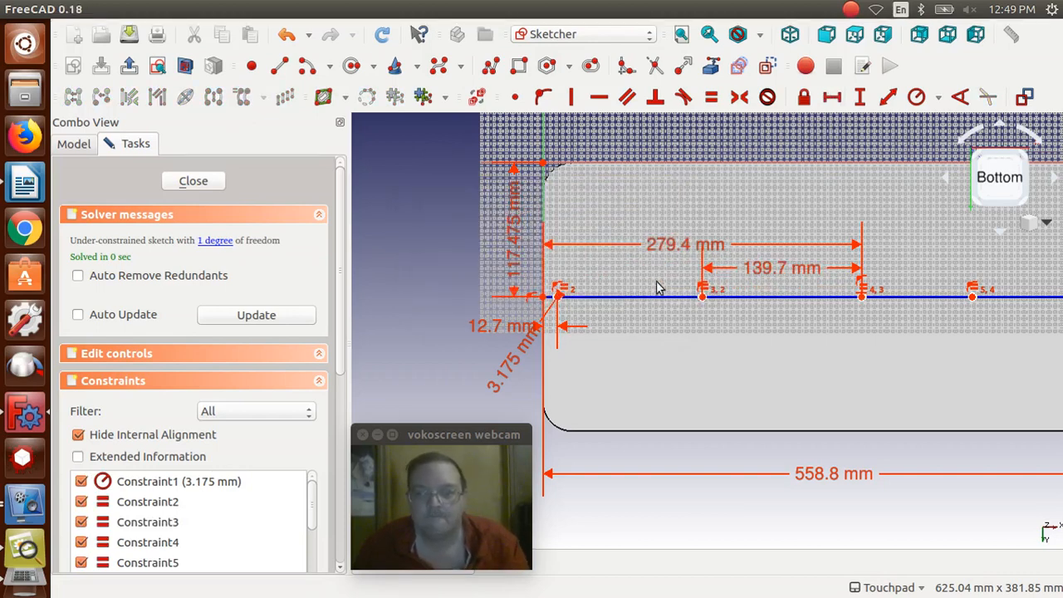
# Step: Constrain the fourth circle's centre 139.7 mm horizontally from the middle circle's centre
pyautogui.click(863, 298)
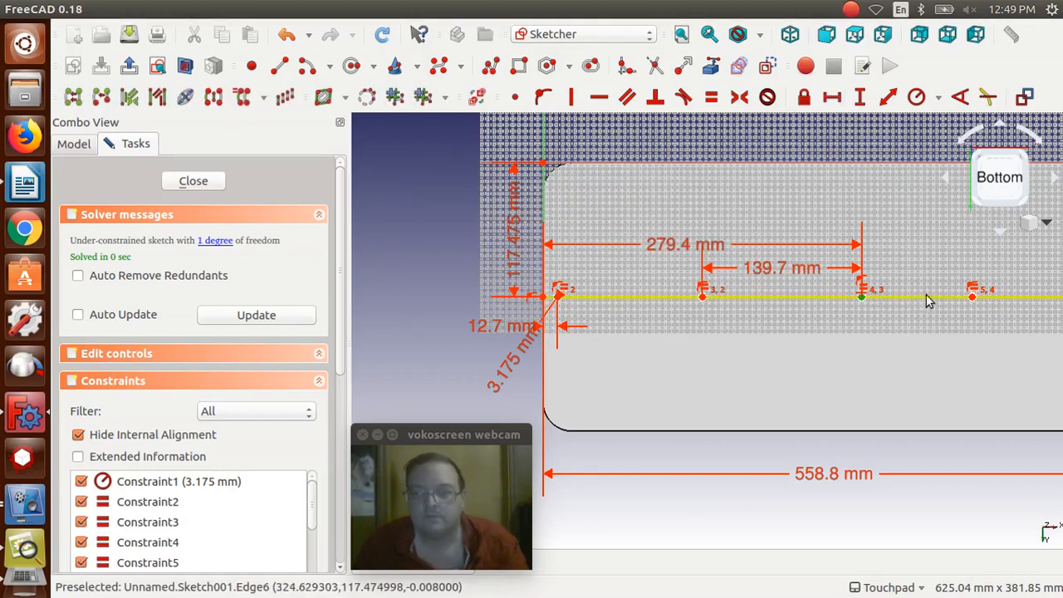
pyautogui.click(972, 299)
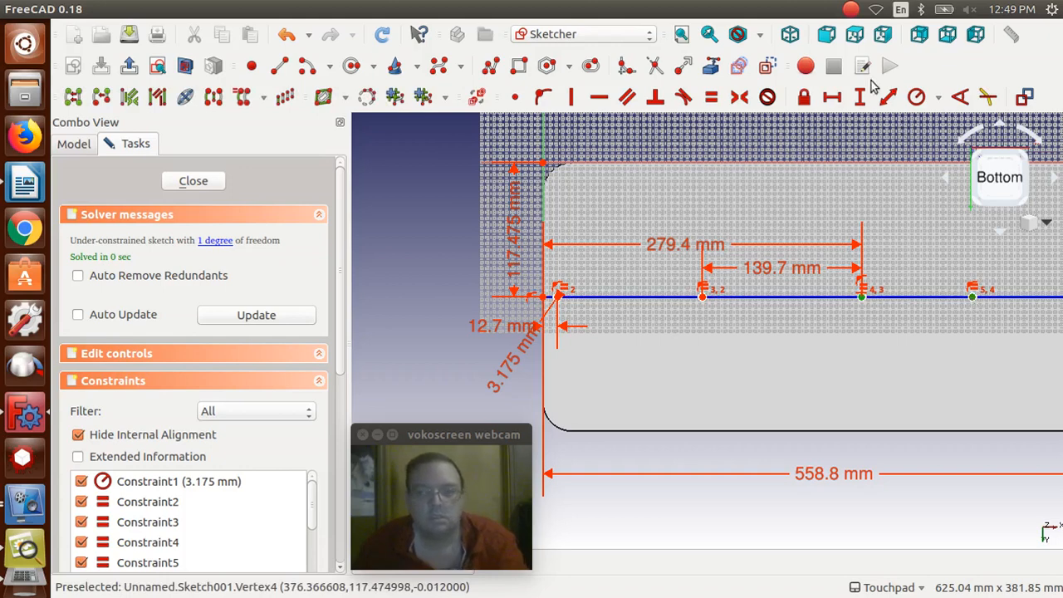
pyautogui.click(832, 97)
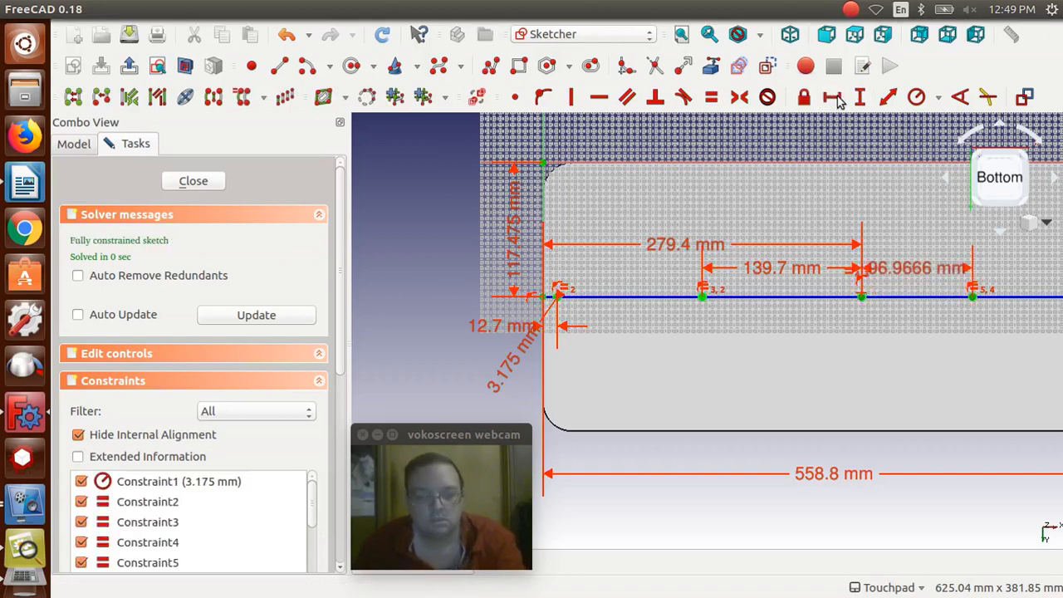
pyautogui.write('139.7')
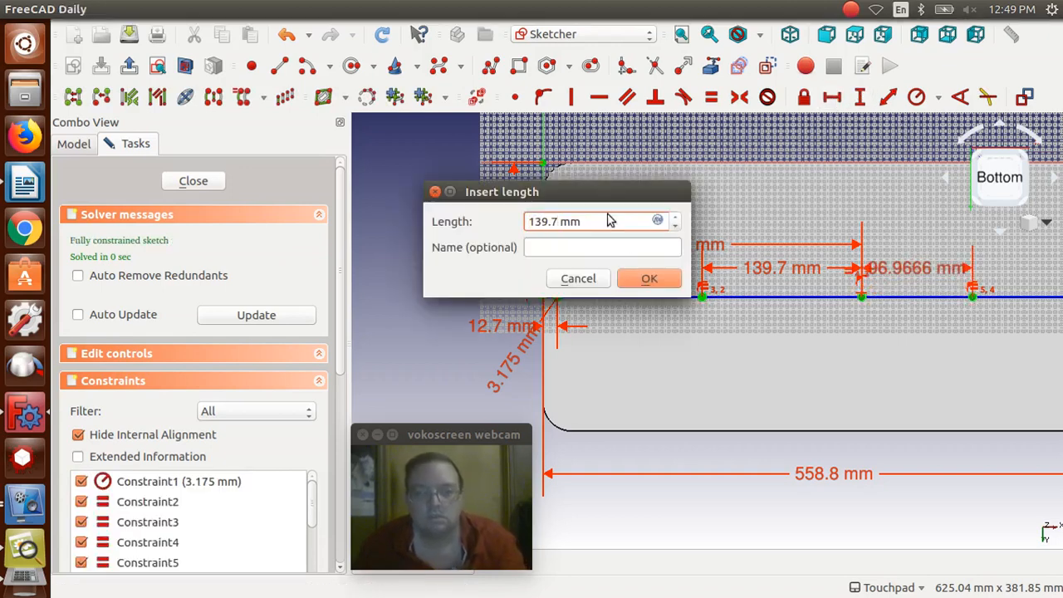
pyautogui.click(647, 279)
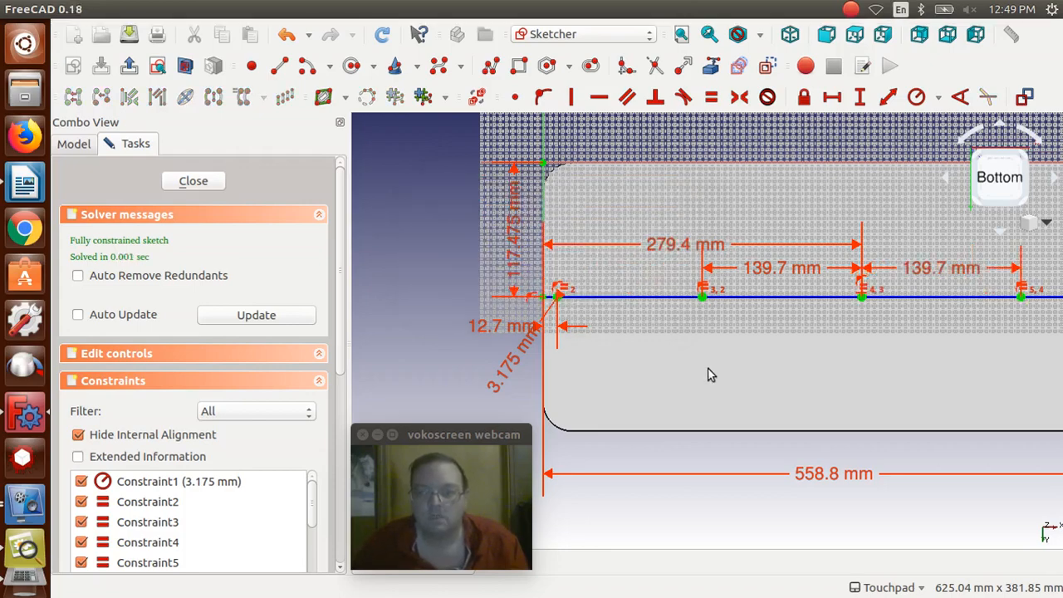
# Step: Close the dowel hole sketch and rename it as Brace Holes in the model tree
pyautogui.scroll(-4, 707, 373)
pyautogui.scroll(2, 708, 374)
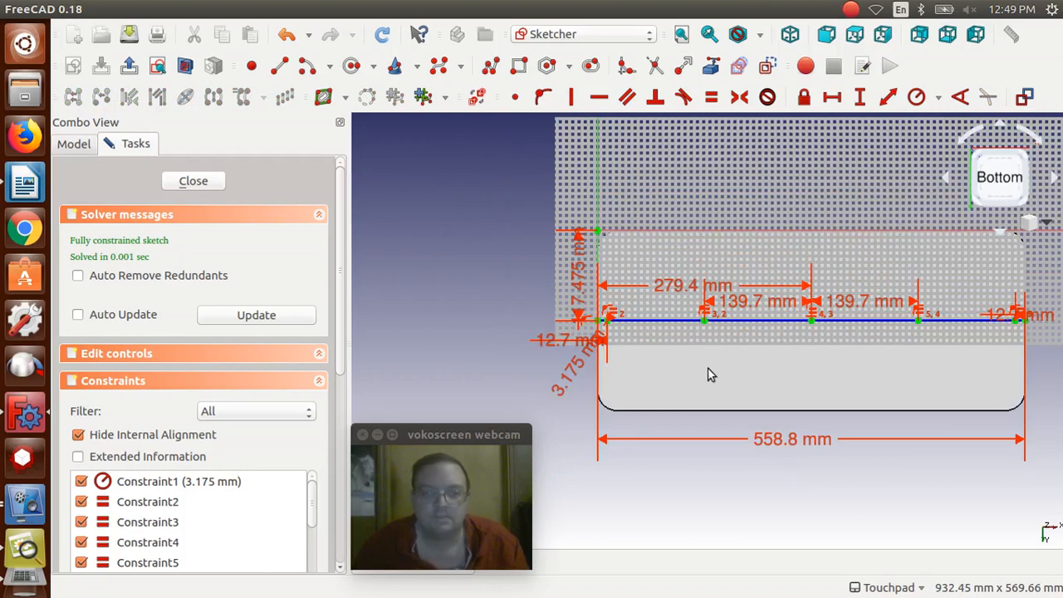
pyautogui.click(196, 181)
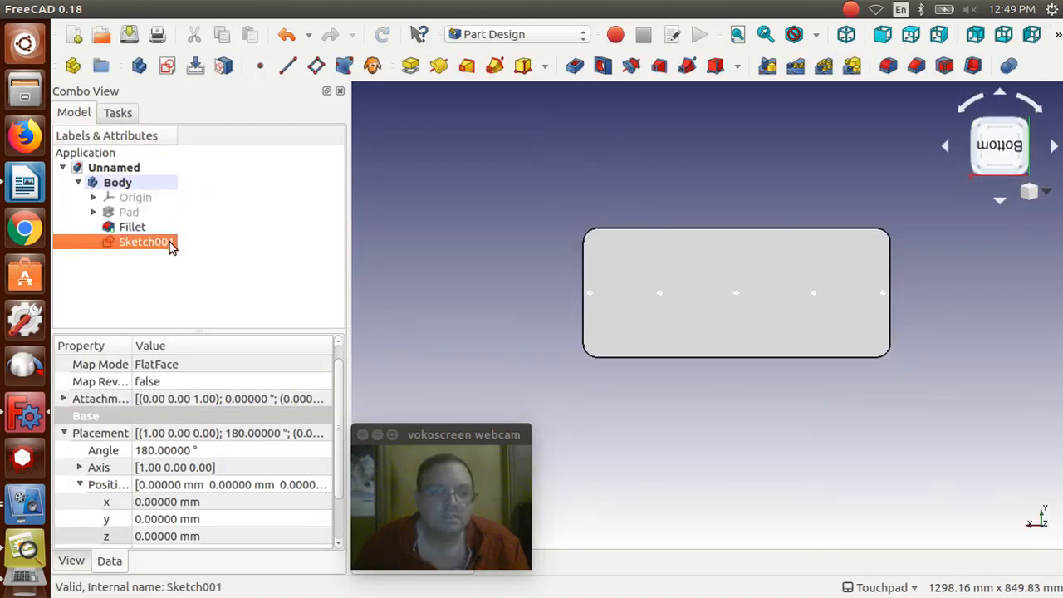
pyautogui.rightClick(171, 245)
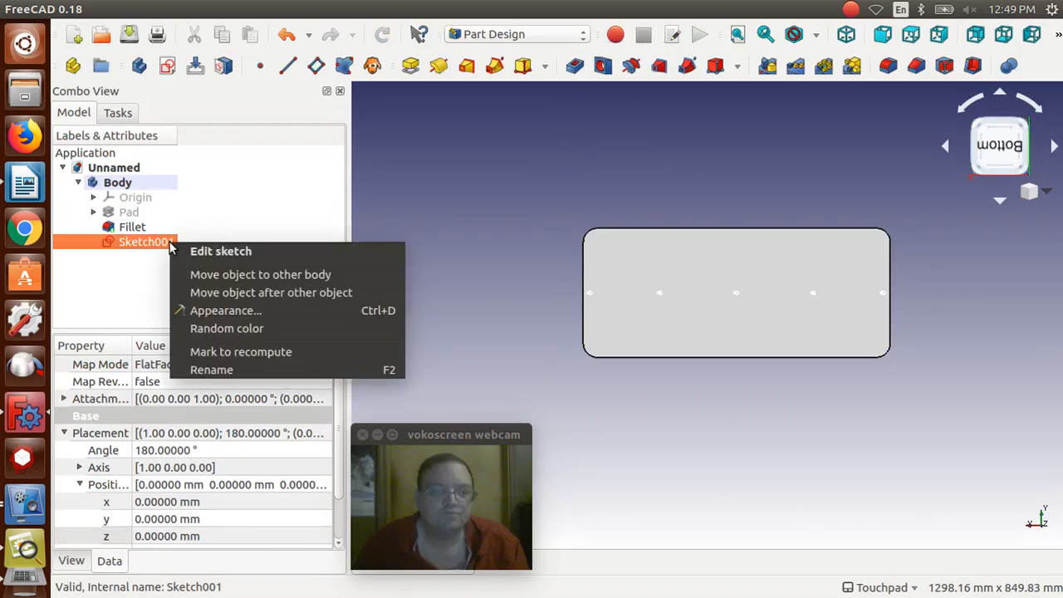
pyautogui.click(212, 369)
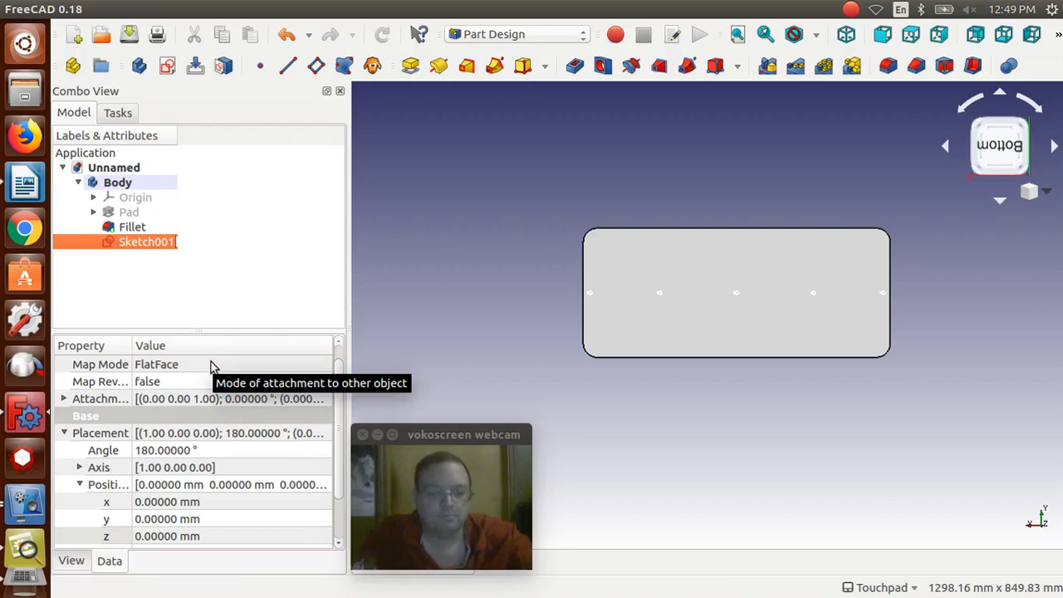
pyautogui.write('Brace')
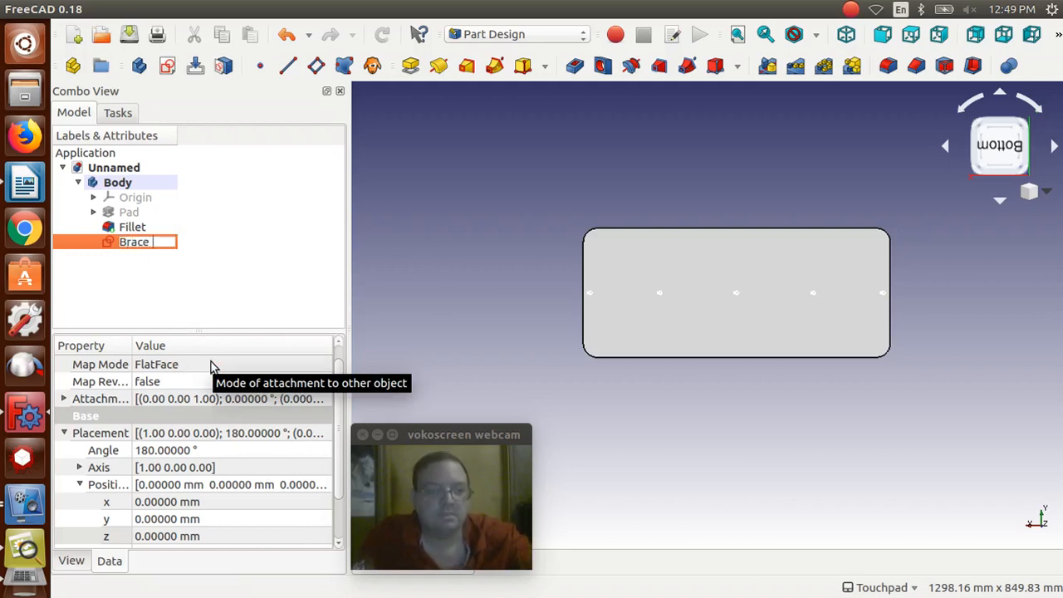
pyautogui.write(' Holes')
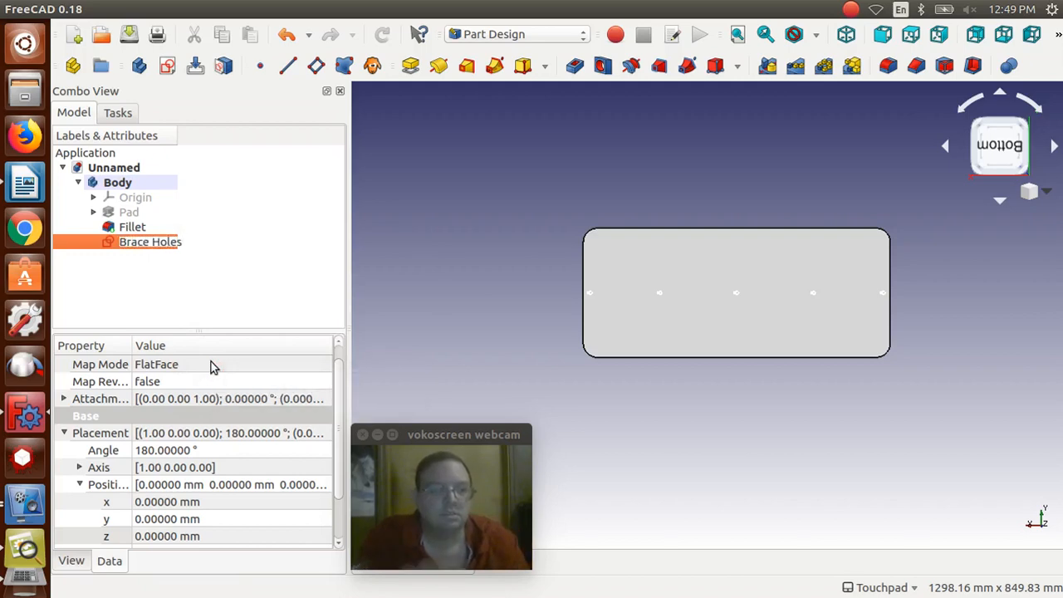
# Step: Pocket the Brace Holes sketch 13 mm deep into the seat
pyautogui.press('Return')
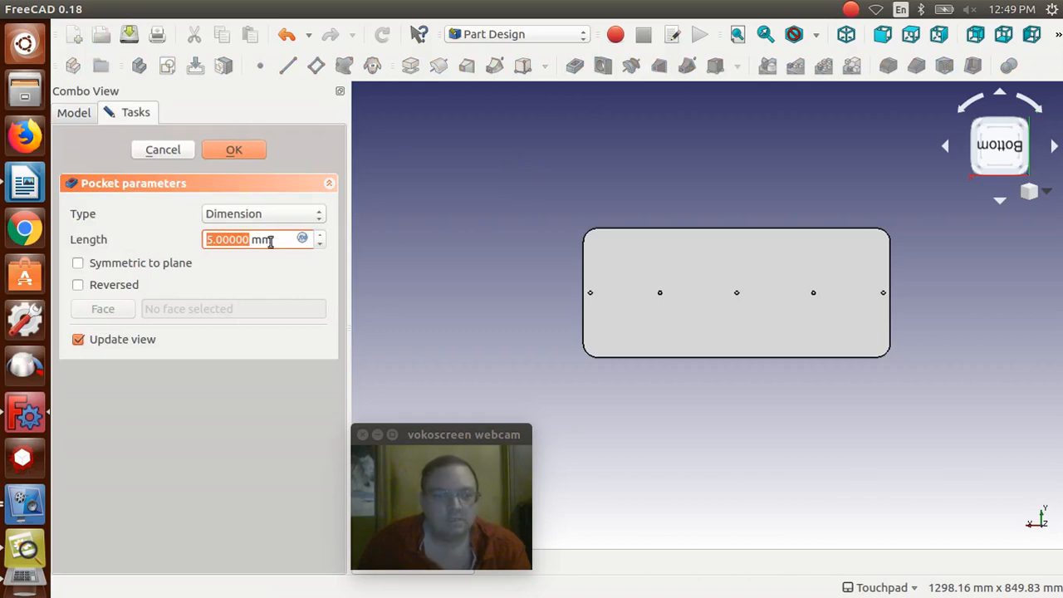
pyautogui.moveTo(274, 241); pyautogui.dragTo(166, 248)
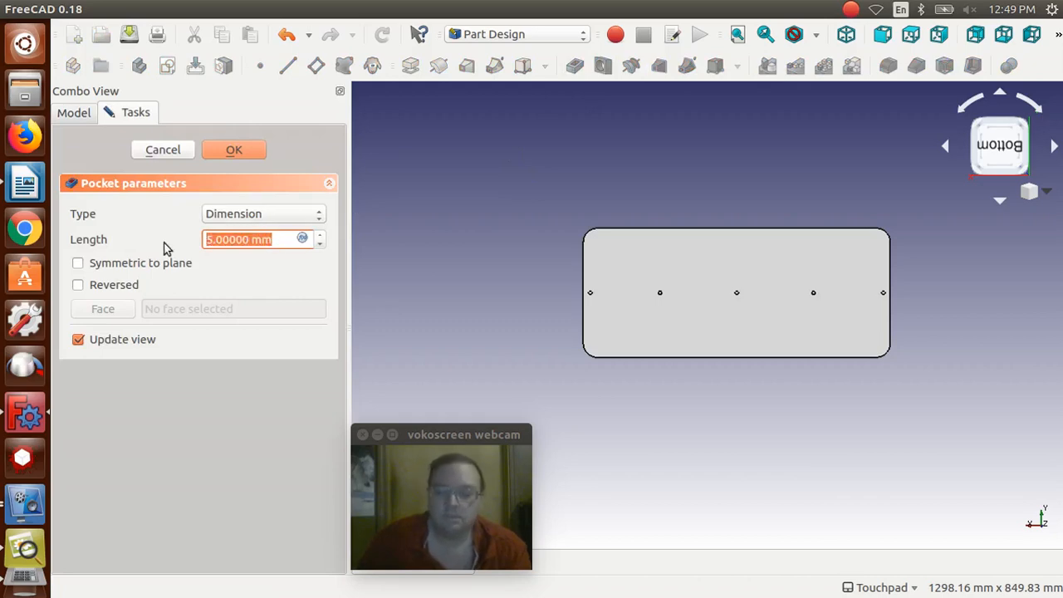
pyautogui.write('13')
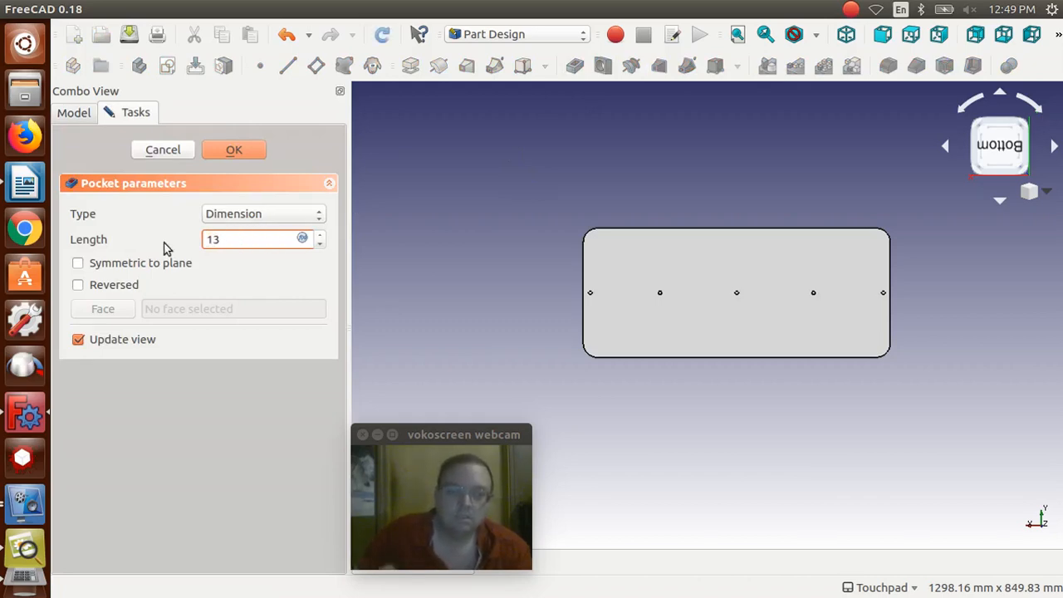
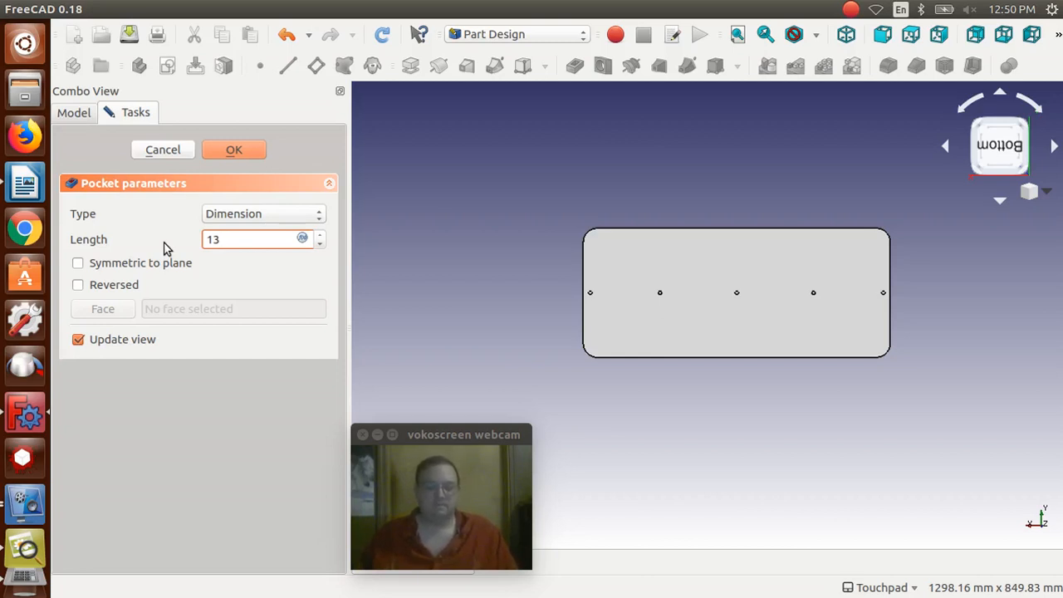
pyautogui.click(224, 150)
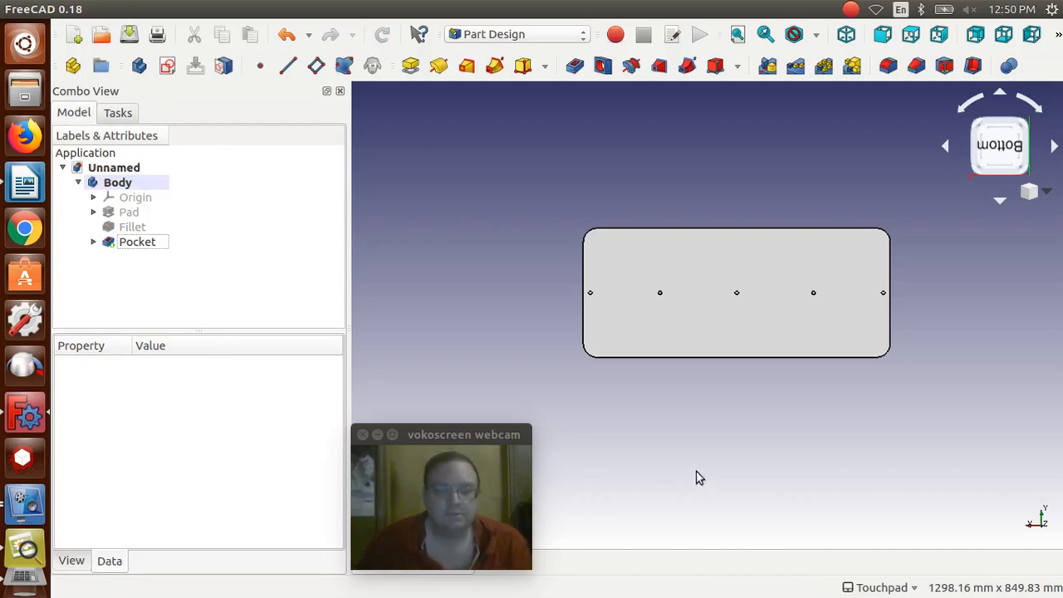
# Step: Start a sketch on the seat's underside and draw a vertical line about 238 mm long from the horizontal axis to the opposite long edge
pyautogui.click(645, 336)
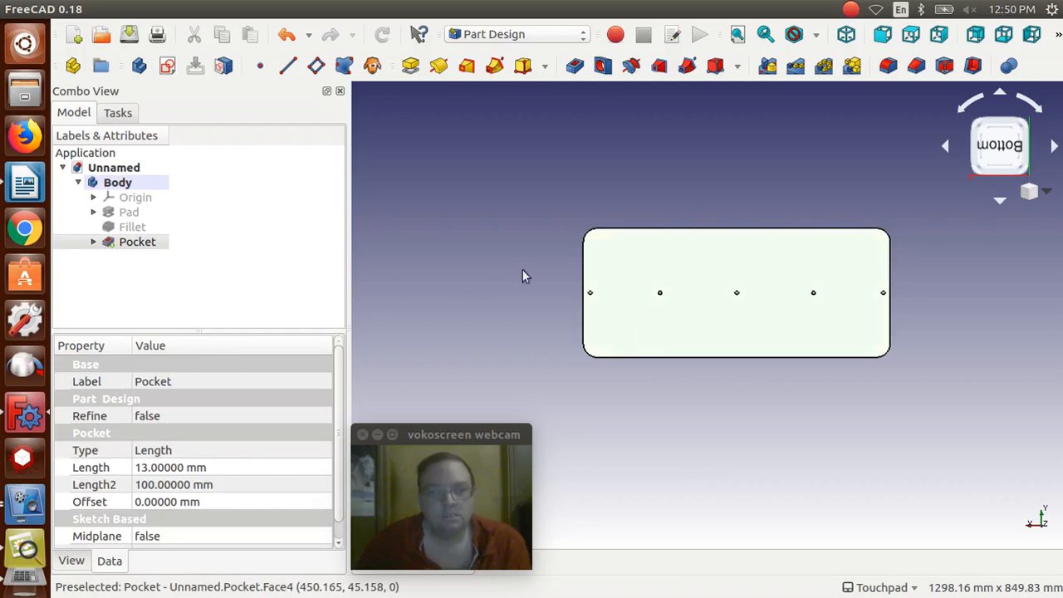
pyautogui.click(166, 68)
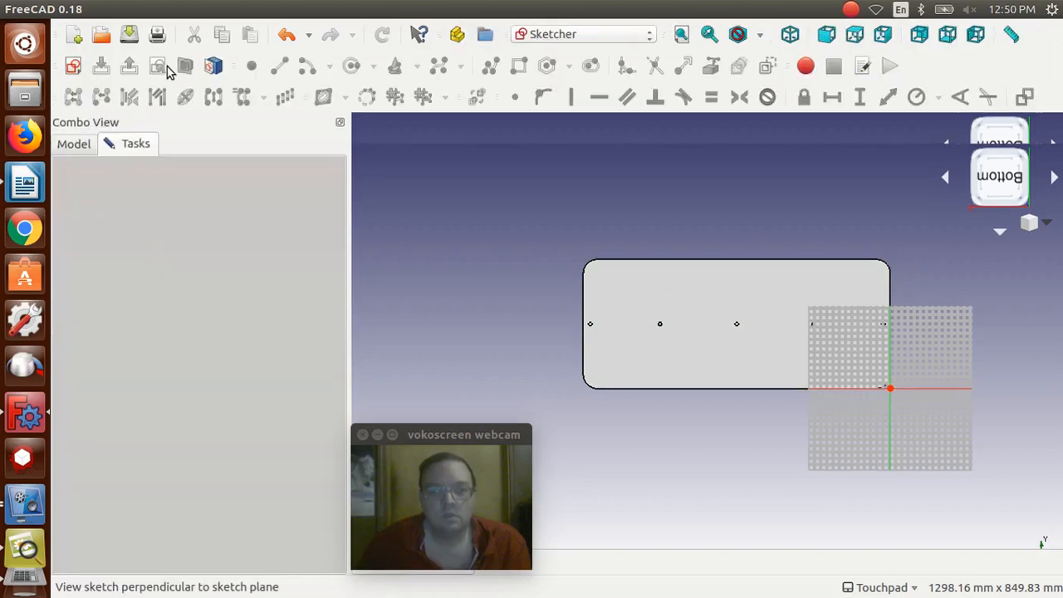
pyautogui.scroll(2, 625, 429)
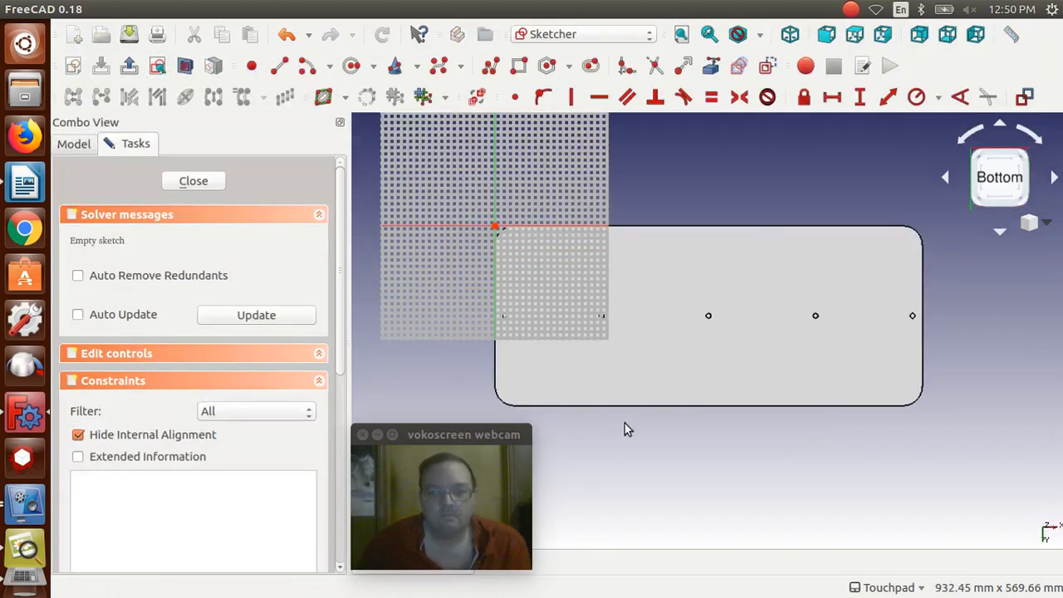
pyautogui.scroll(2, 624, 429)
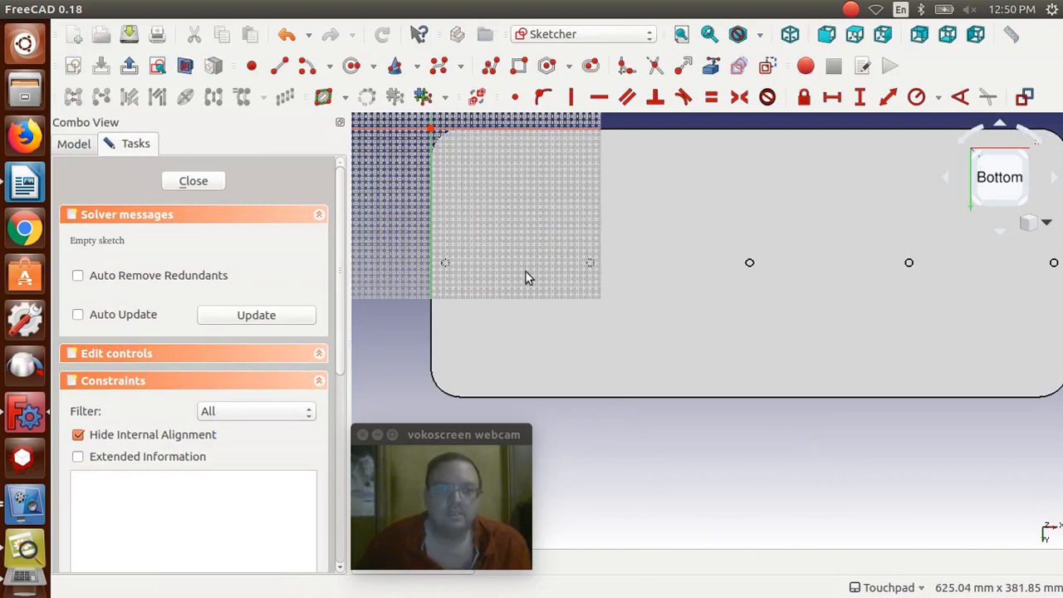
pyautogui.click(280, 68)
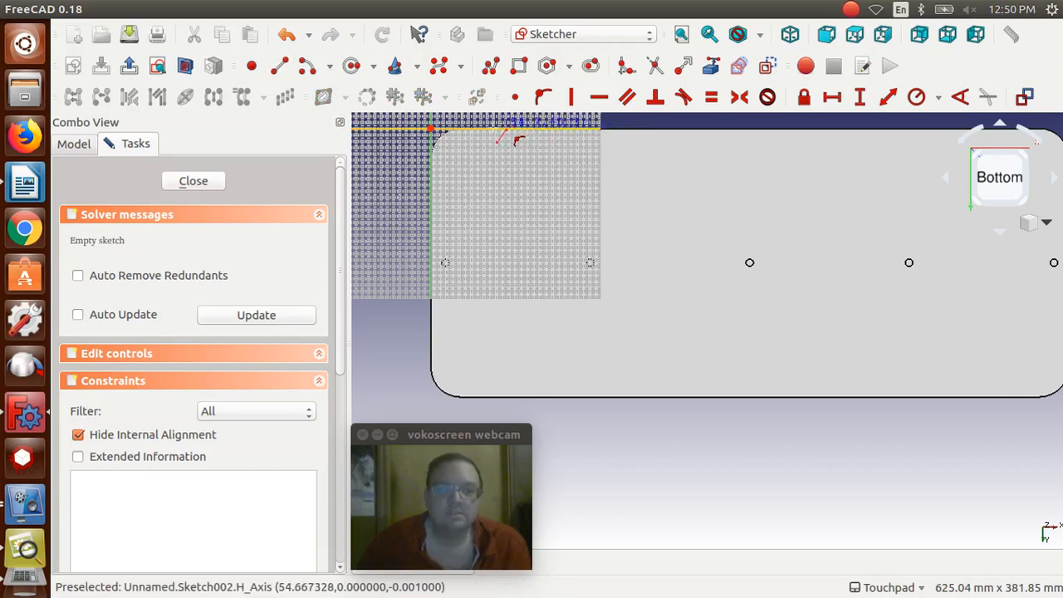
pyautogui.click(497, 129)
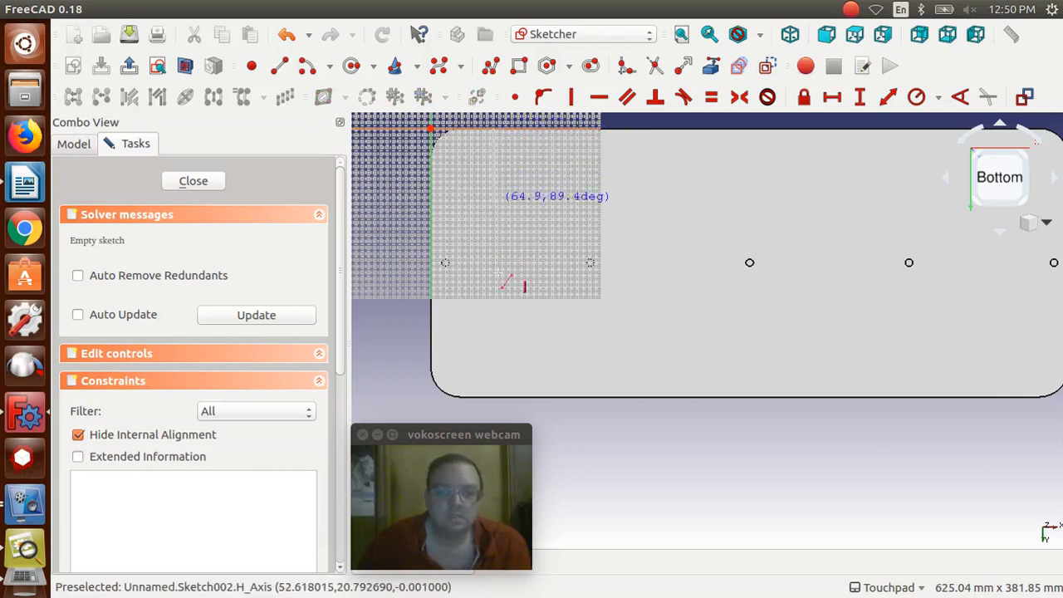
pyautogui.click(497, 398)
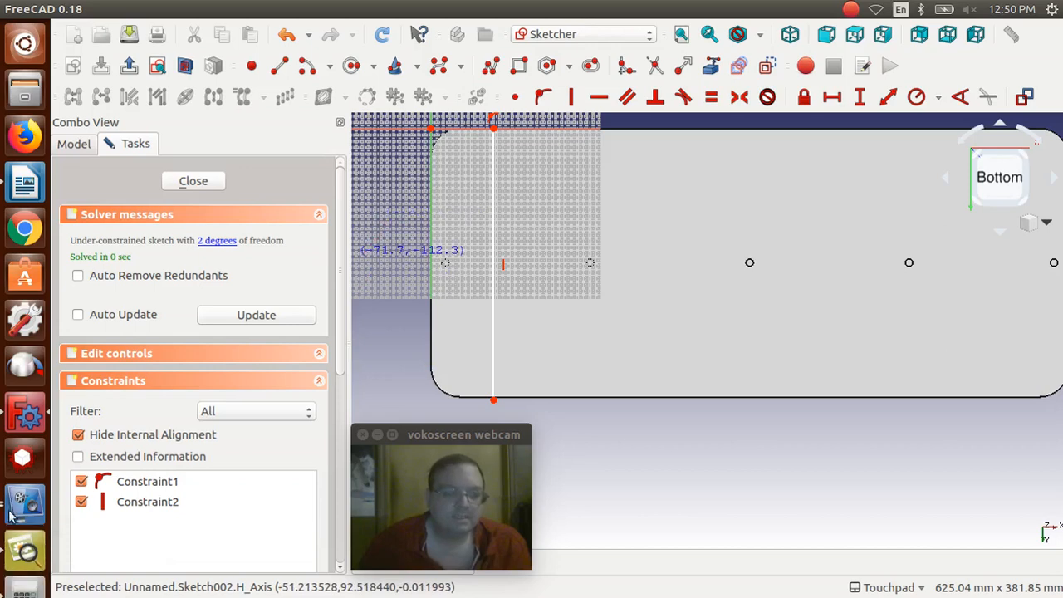
# Step: Check the seat width in the stool plan image, and back in FreeCAD constrain the vertical line's length to 234.95 mm
pyautogui.click(27, 551)
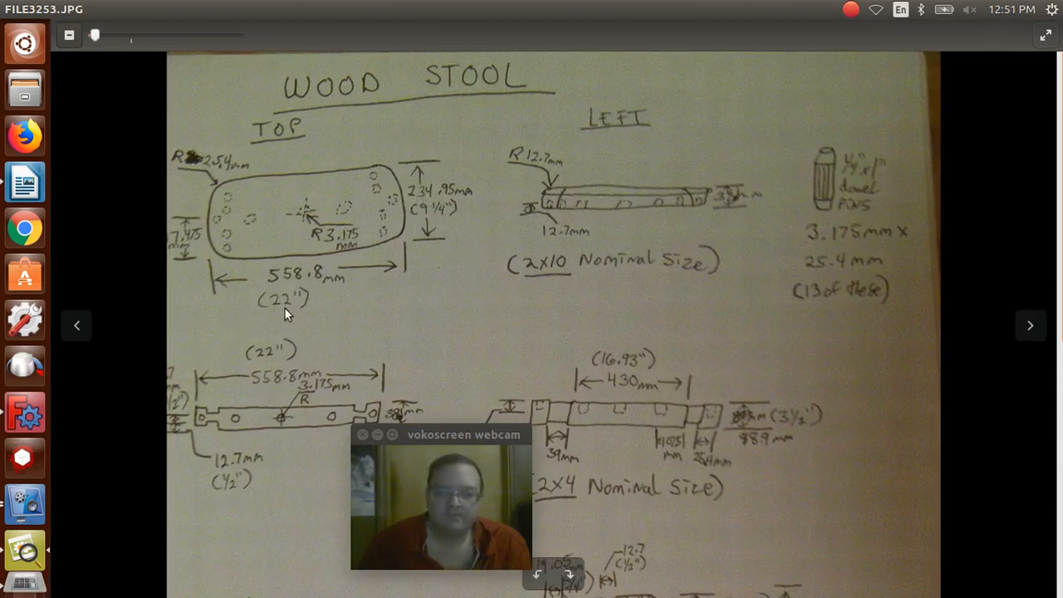
pyautogui.click(25, 415)
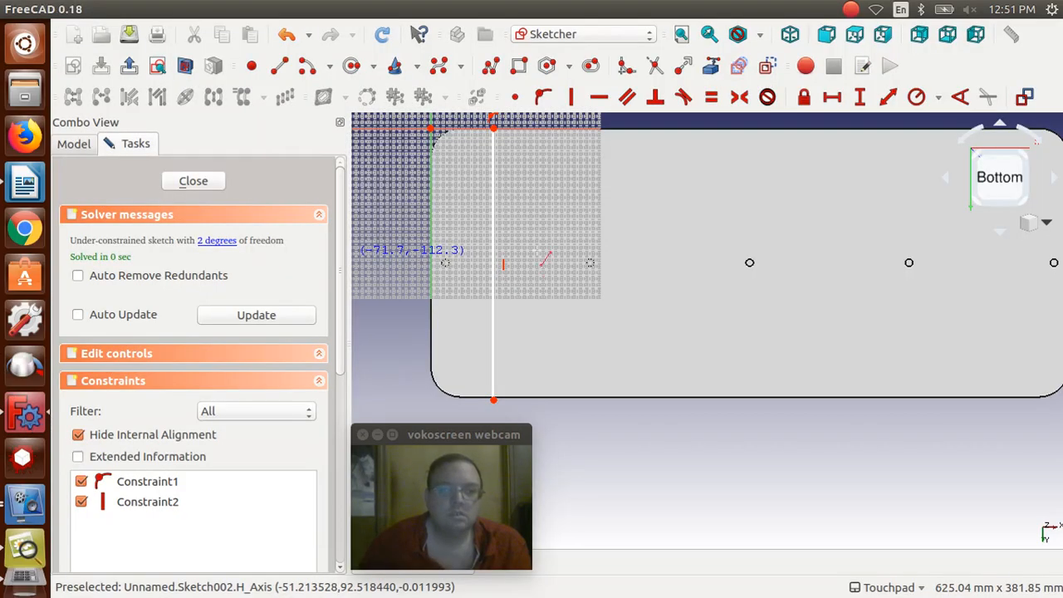
pyautogui.click(493, 166)
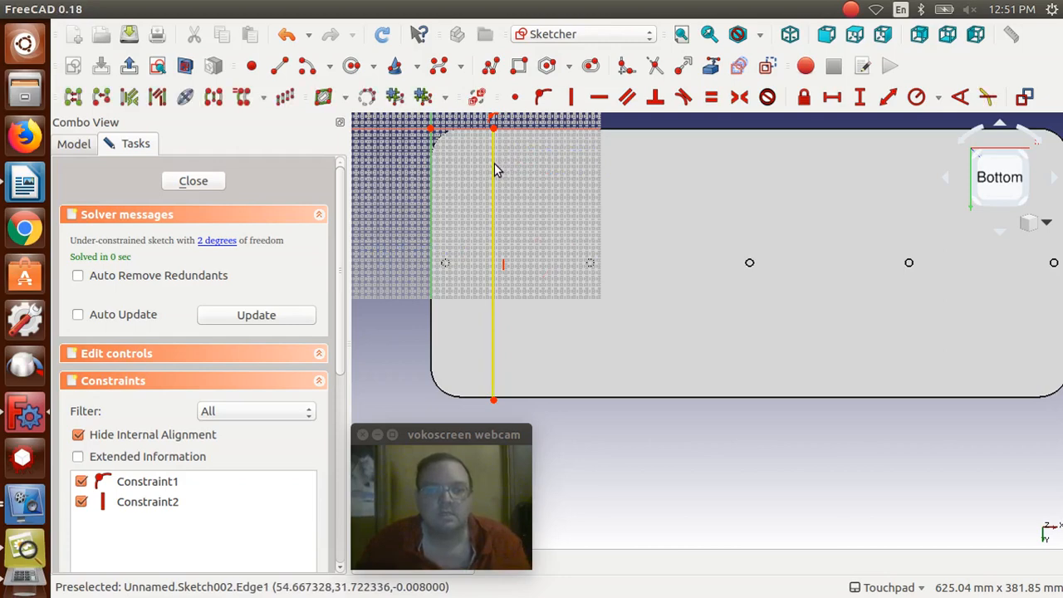
pyautogui.click(861, 98)
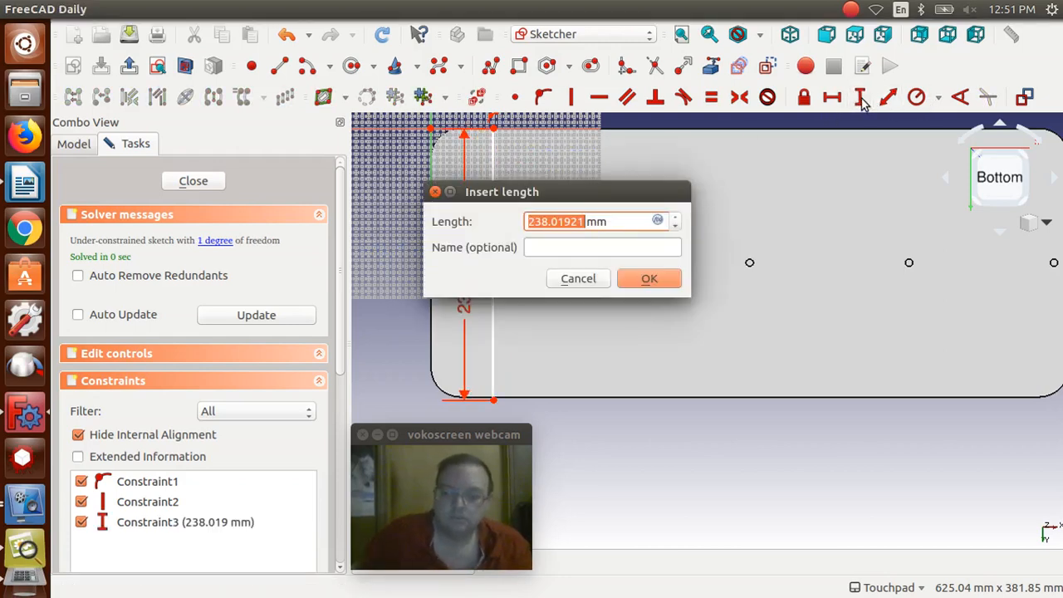
pyautogui.write('234.95')
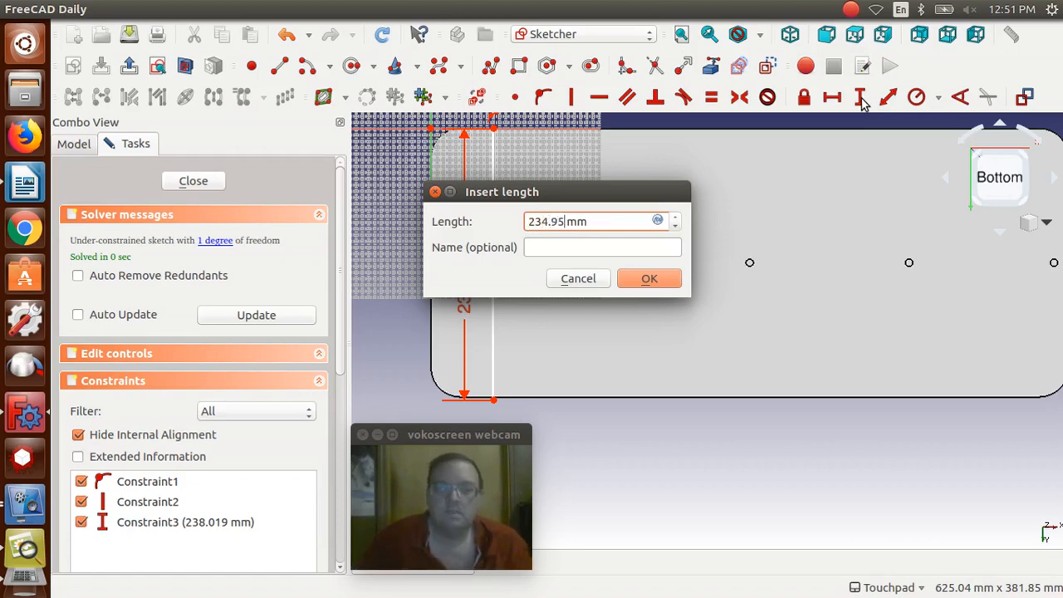
pyautogui.click(672, 280)
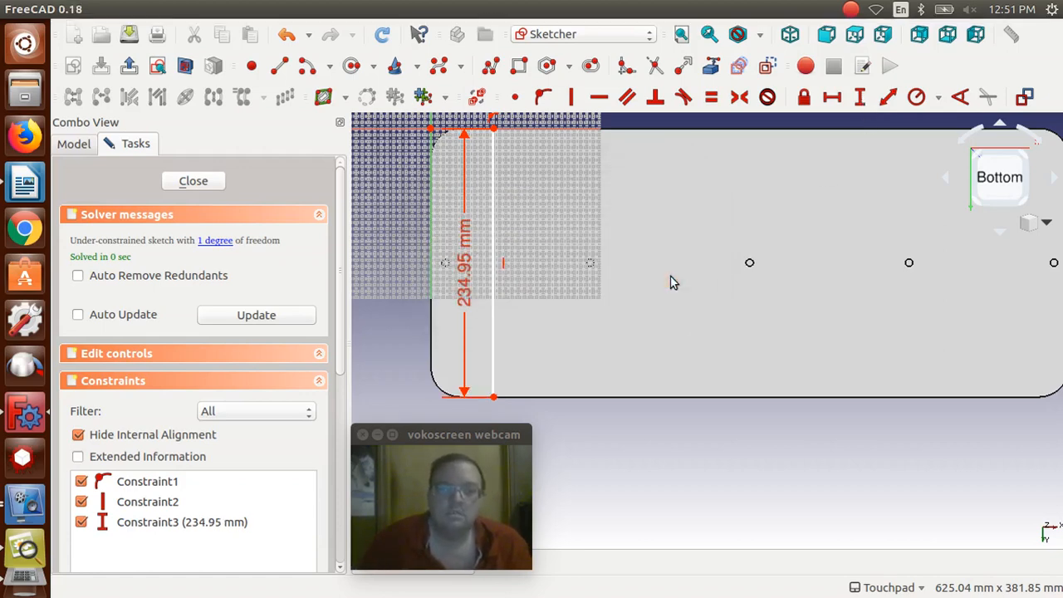
# Step: Convert the vertical line to construction geometry and draw four circles centred on it, two in each half, the first about 11.6 mm in radius
pyautogui.click(494, 245)
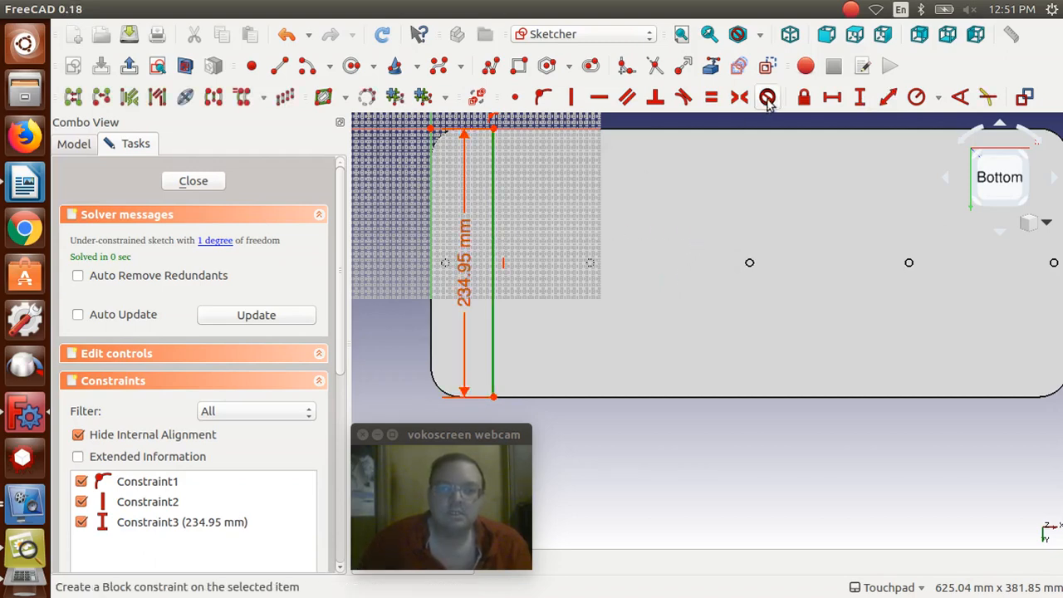
pyautogui.click(768, 66)
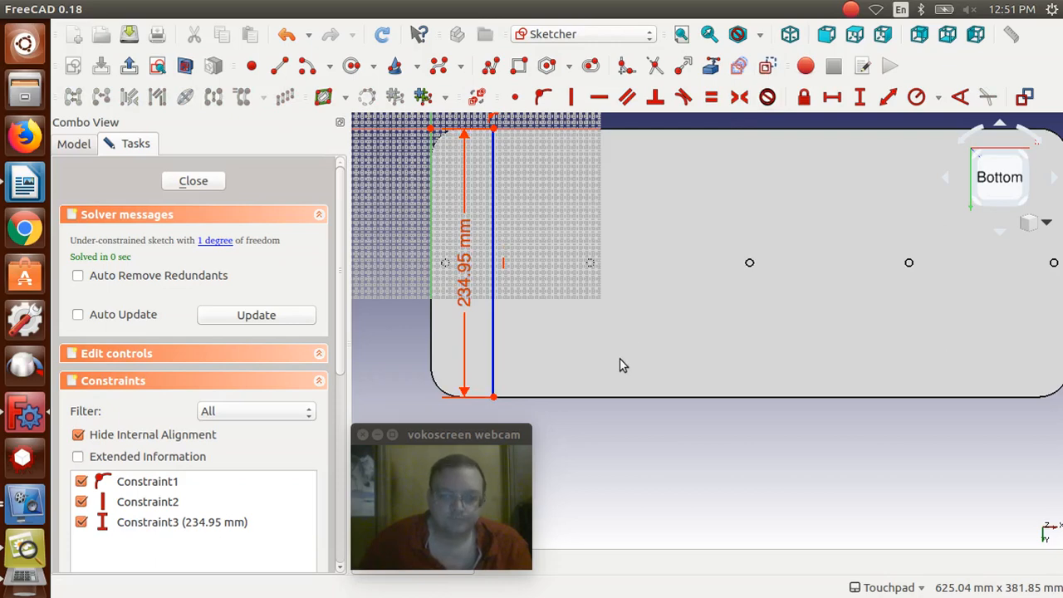
pyautogui.click(351, 68)
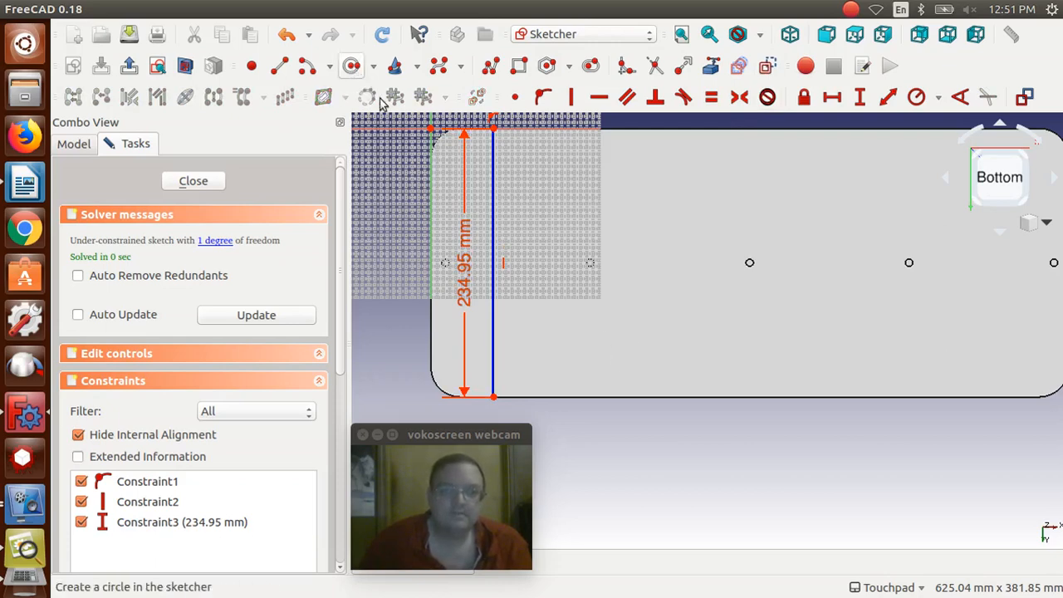
pyautogui.click(495, 188)
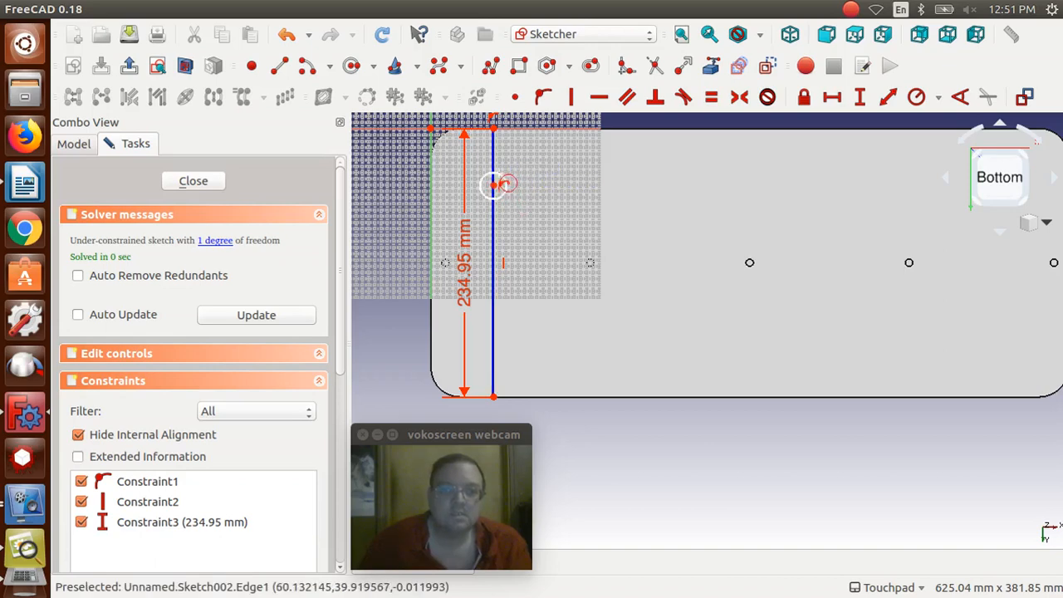
pyautogui.click(505, 185)
pyautogui.click(494, 230)
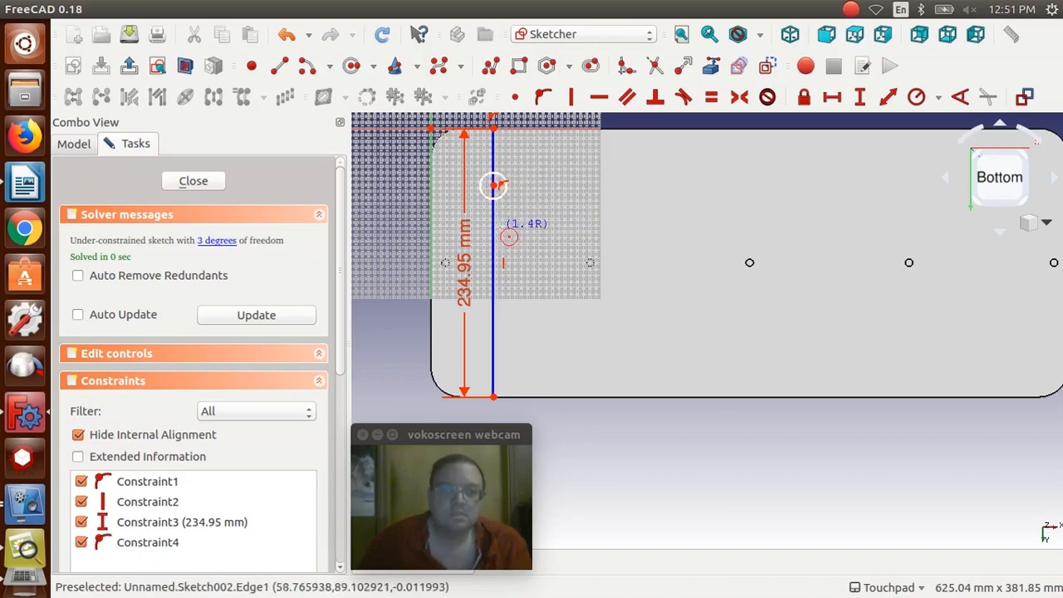
pyautogui.click(499, 233)
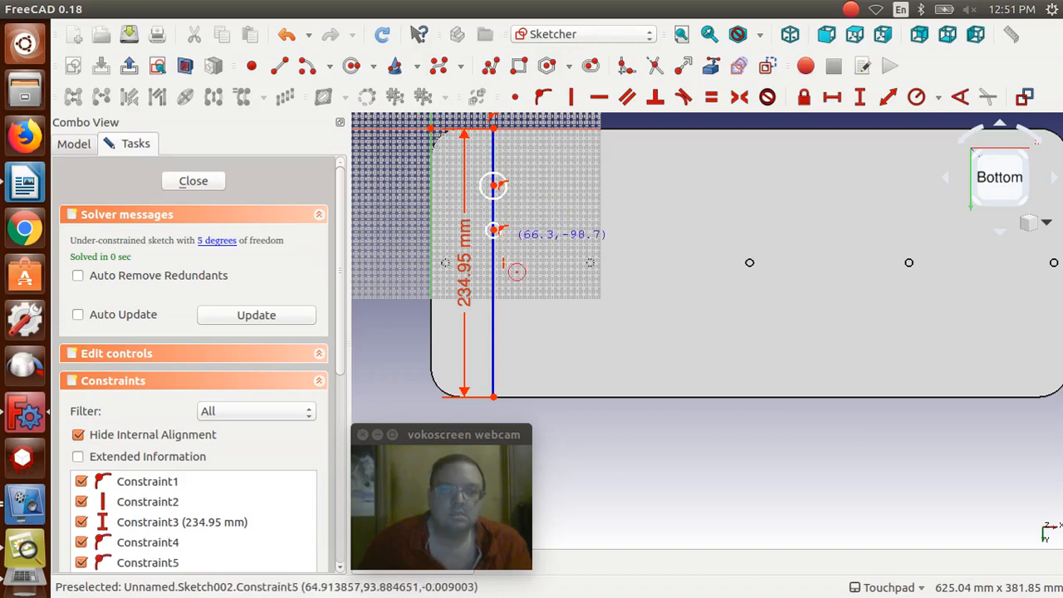
pyautogui.click(504, 328)
pyautogui.click(502, 326)
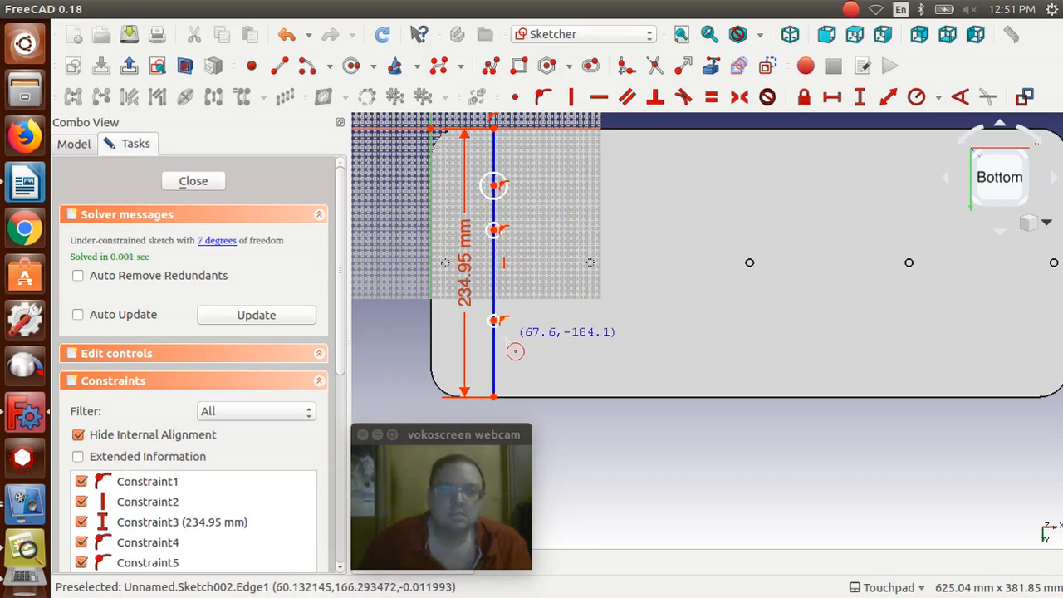
pyautogui.click(495, 361)
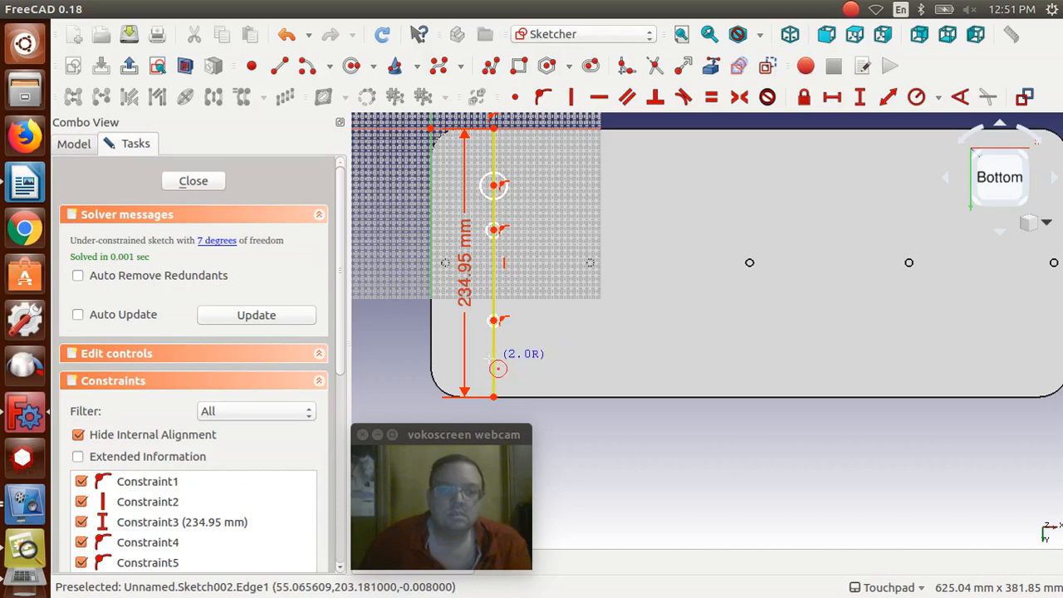
pyautogui.click(502, 366)
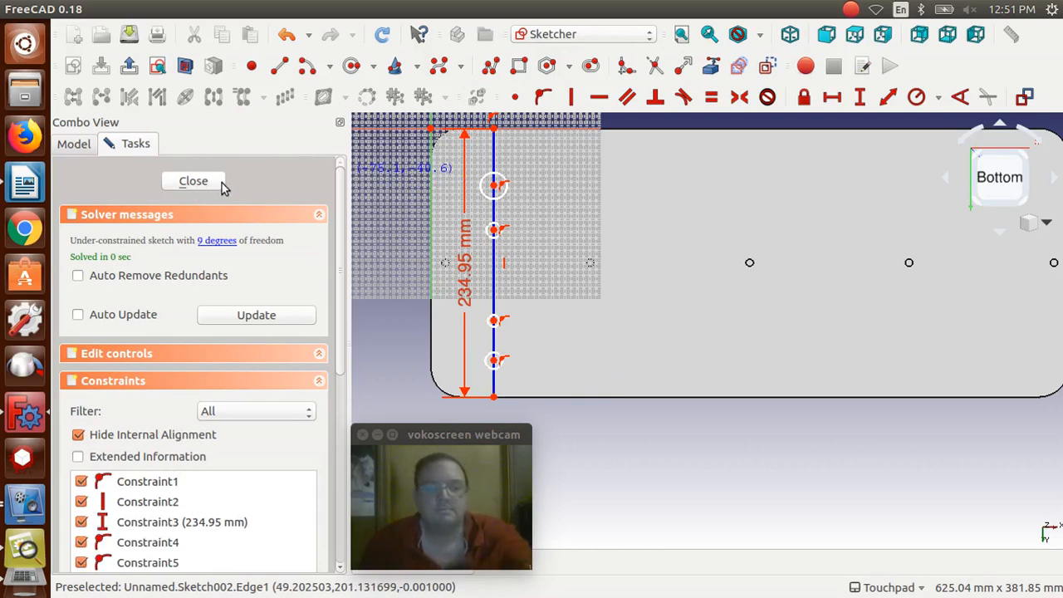
pyautogui.press('Escape')
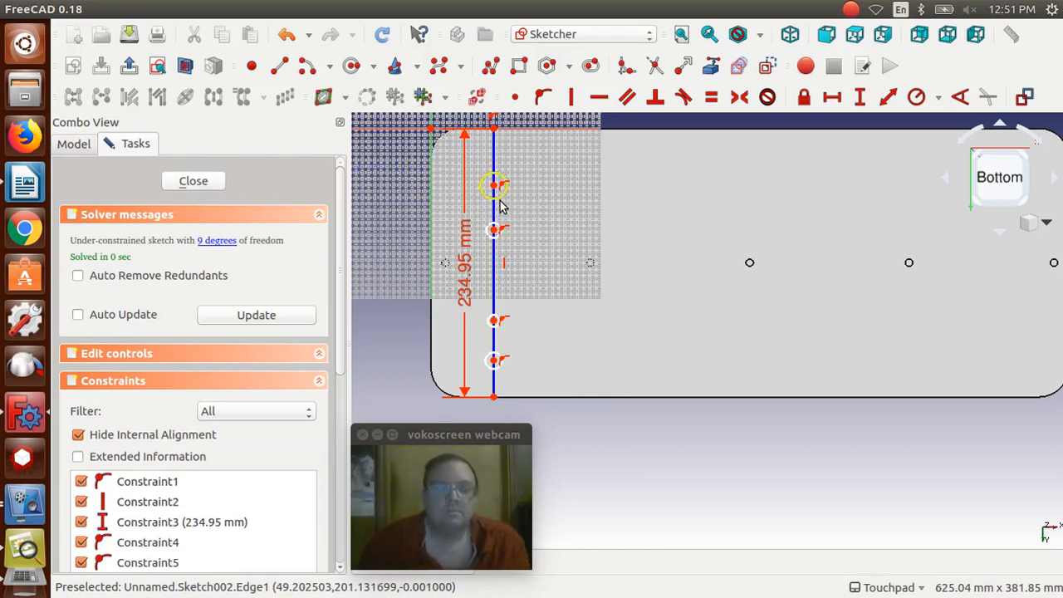
# Step: Check the dowel hole size in the stool plan image, and back in FreeCAD constrain the uppermost circle's radius to 3.175 mm
pyautogui.click(26, 553)
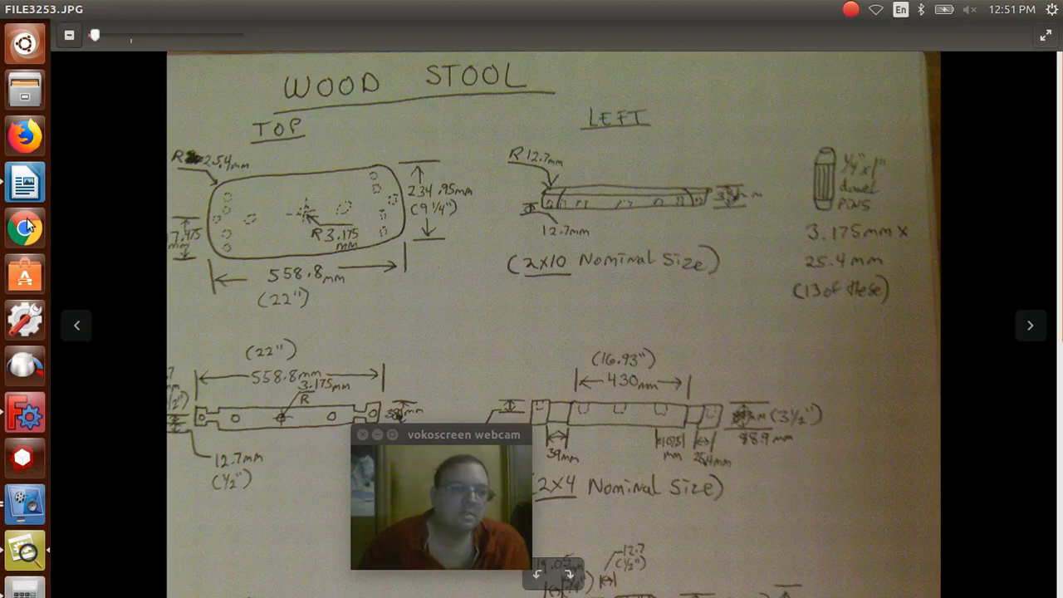
pyautogui.click(25, 413)
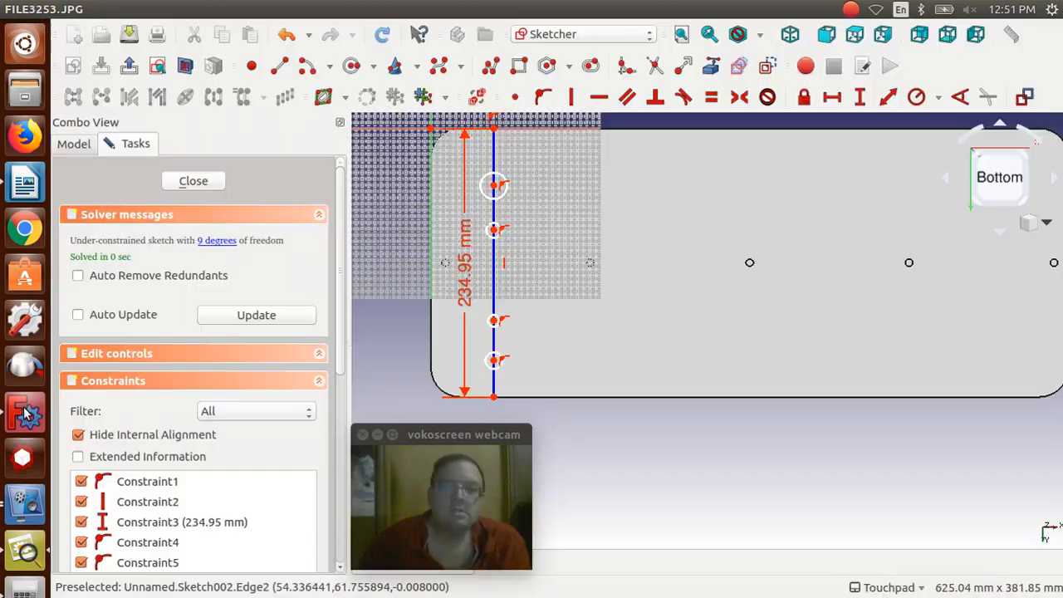
pyautogui.click(493, 186)
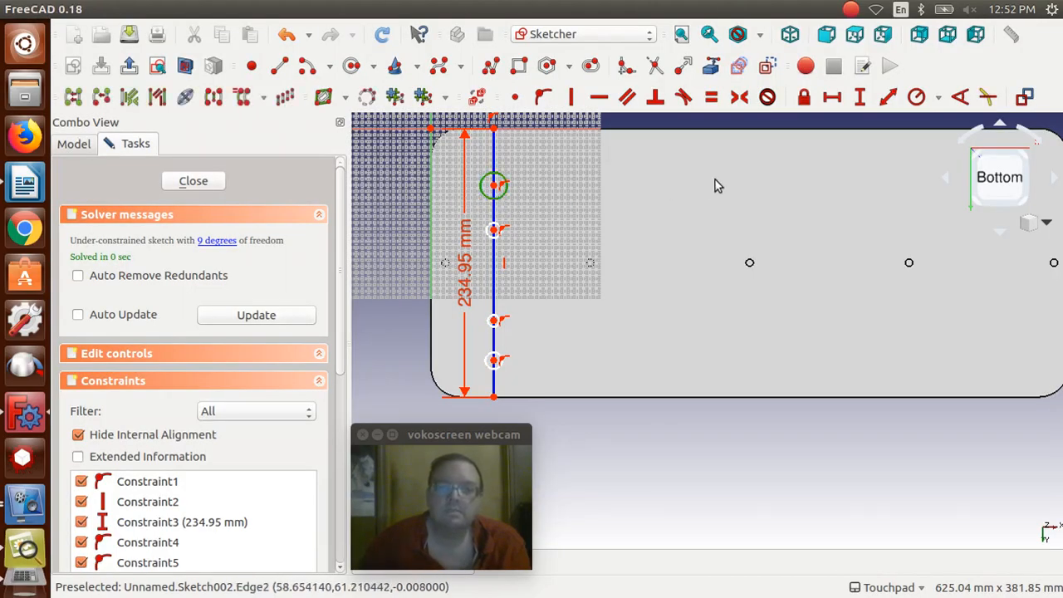
pyautogui.click(916, 98)
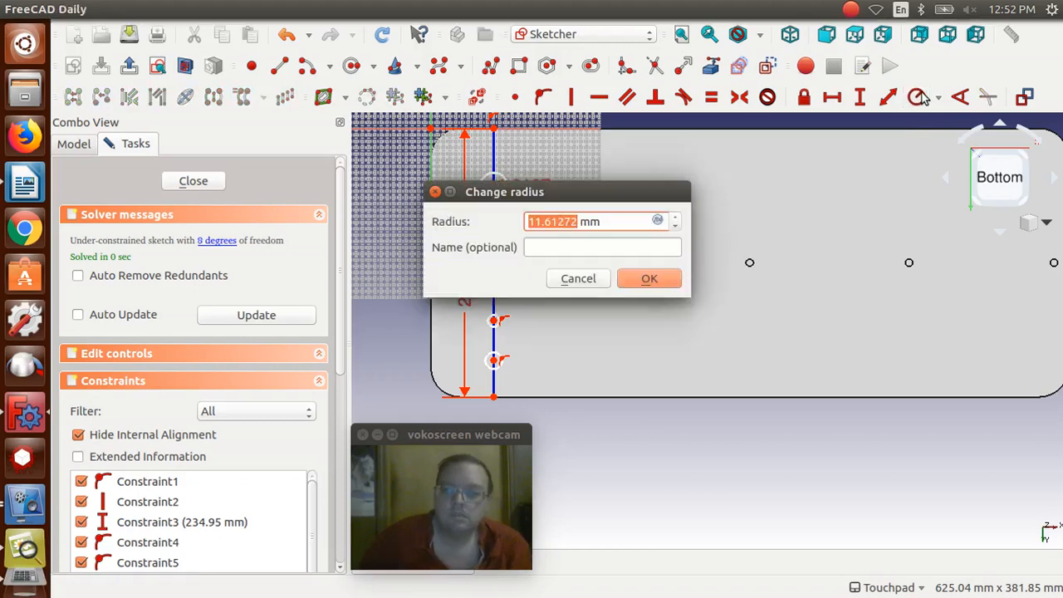
pyautogui.write('3.17')
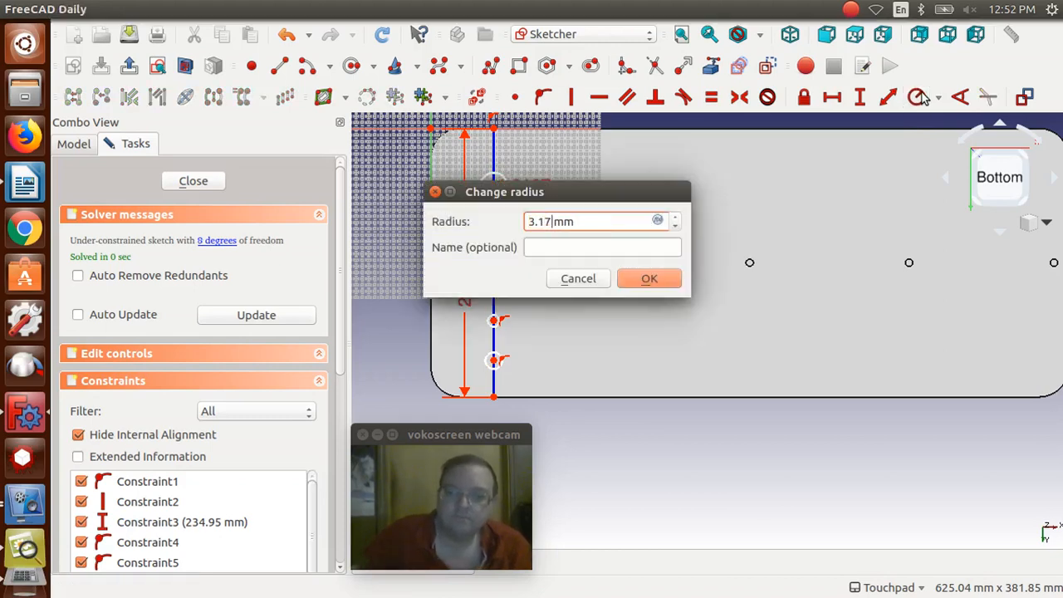
pyautogui.write('5')
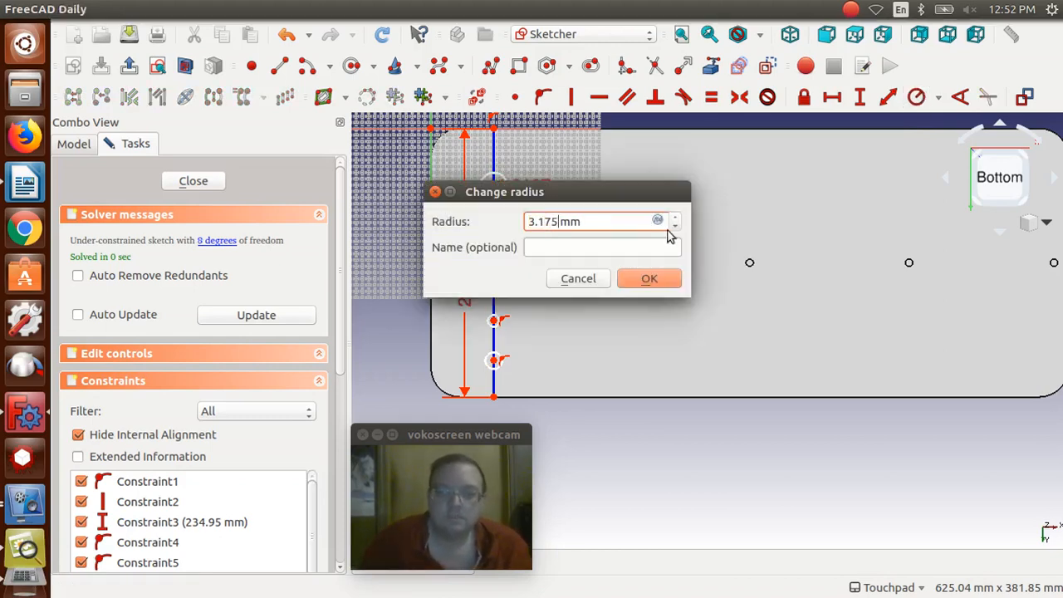
pyautogui.click(650, 281)
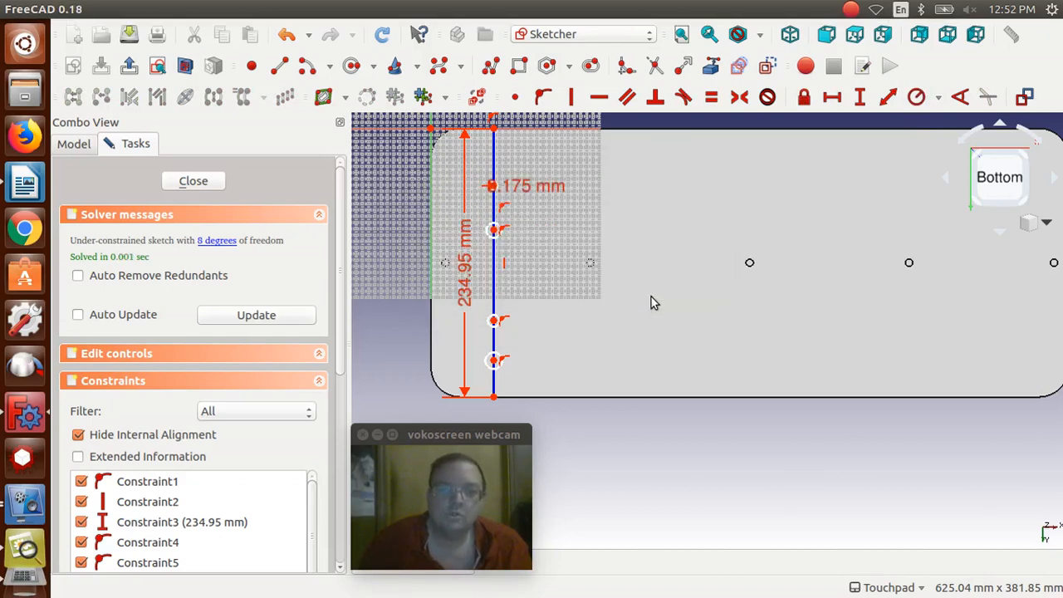
# Step: Constrain all four dowel hole circles on the construction line to equal radii
pyautogui.scroll(4, 560, 266)
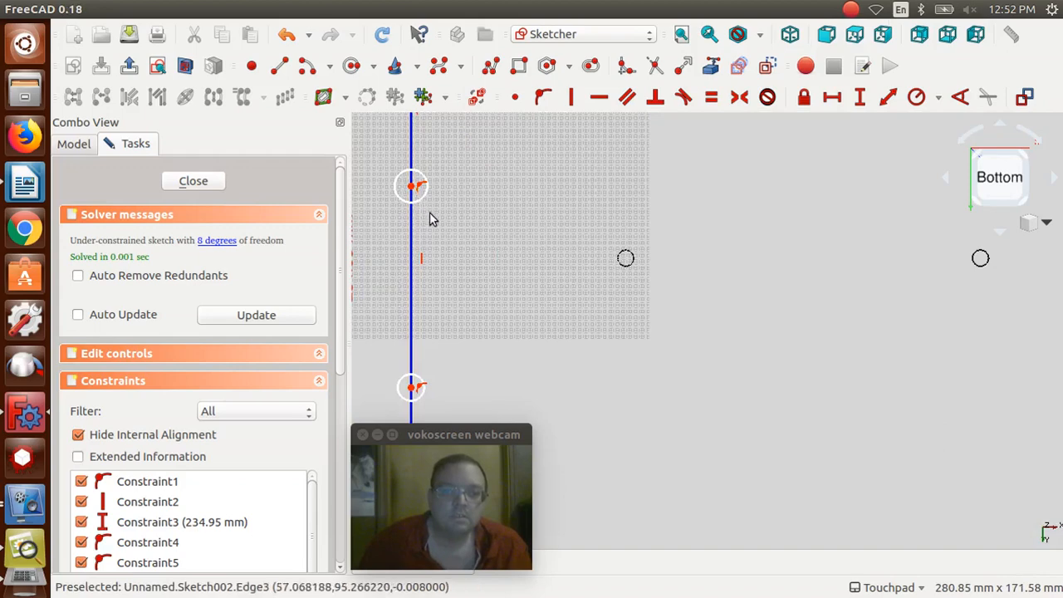
pyautogui.press('Up')
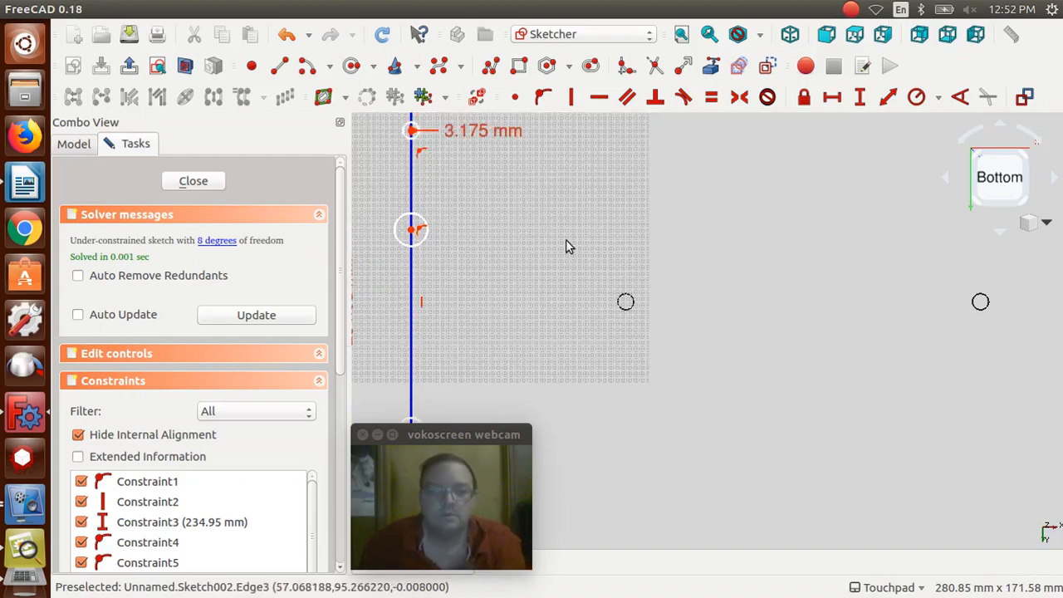
pyautogui.click(410, 139)
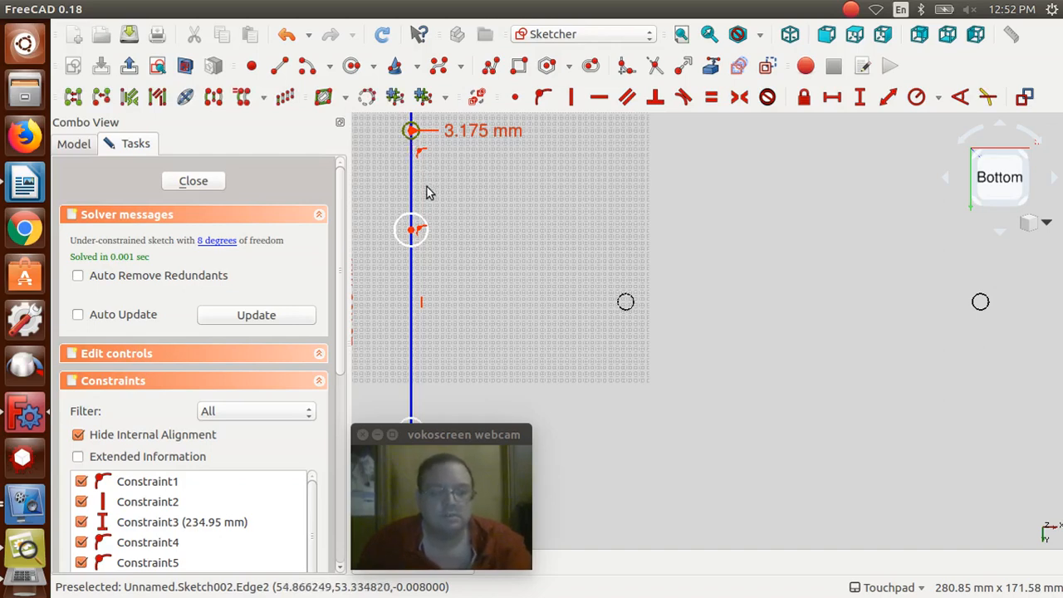
pyautogui.click(412, 229)
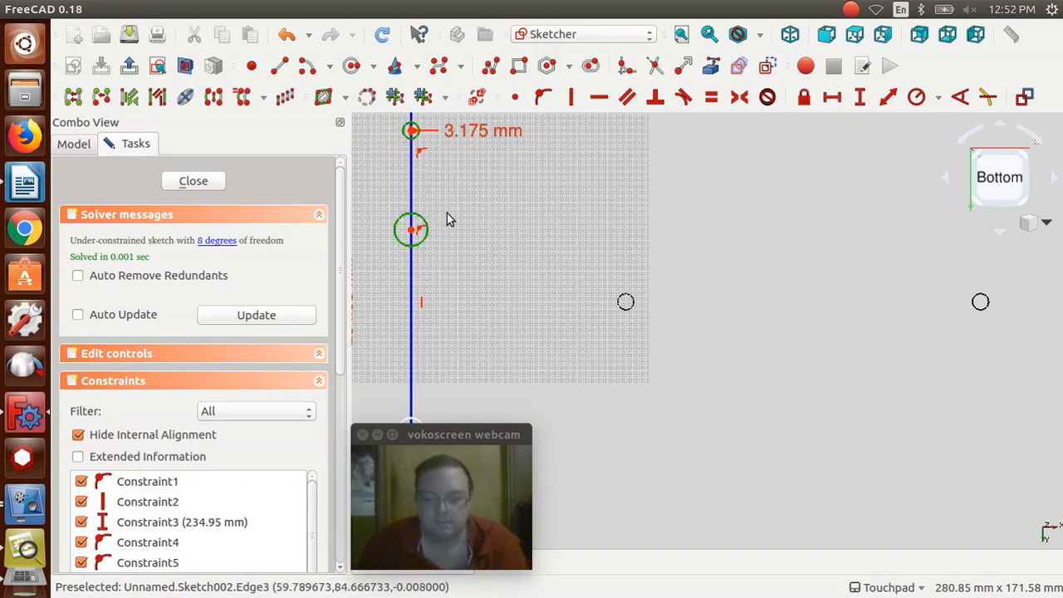
pyautogui.press('Down')
pyautogui.press('Down')
pyautogui.press('Down')
pyautogui.press('Down')
pyautogui.press('Down')
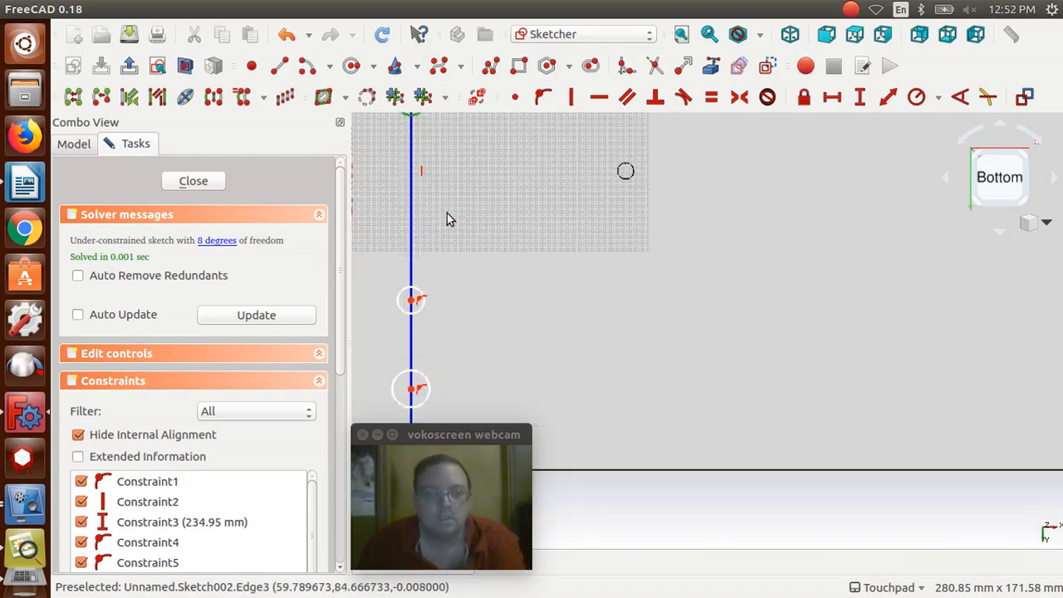
pyautogui.click(422, 221)
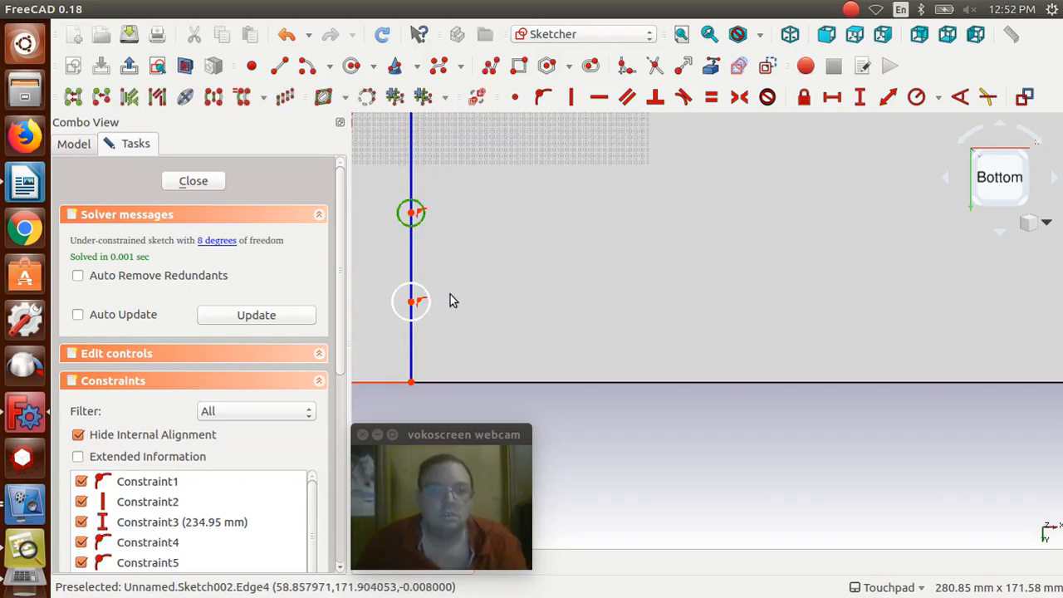
pyautogui.click(421, 305)
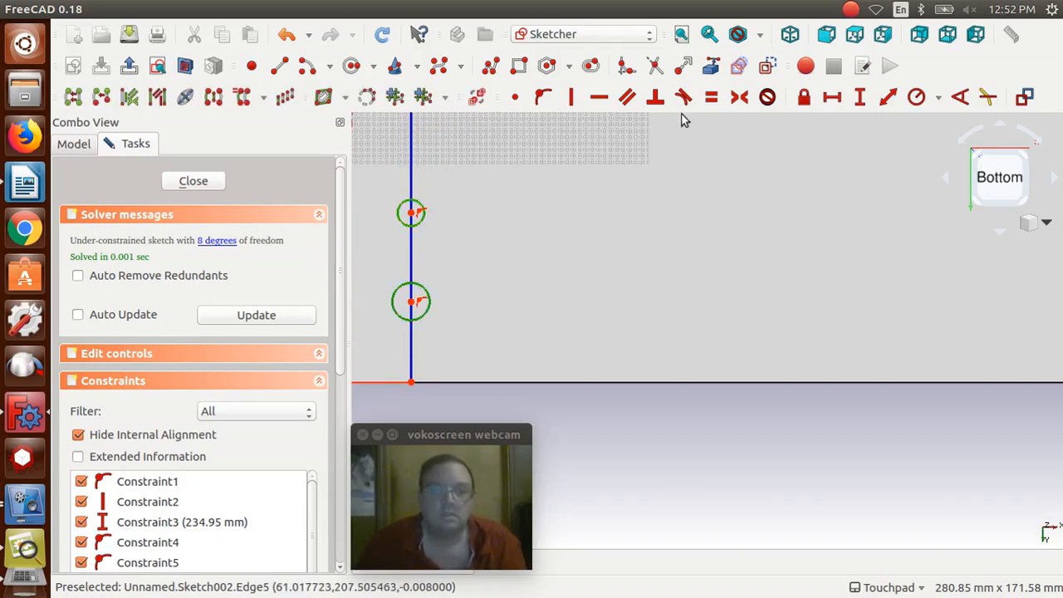
pyautogui.click(710, 99)
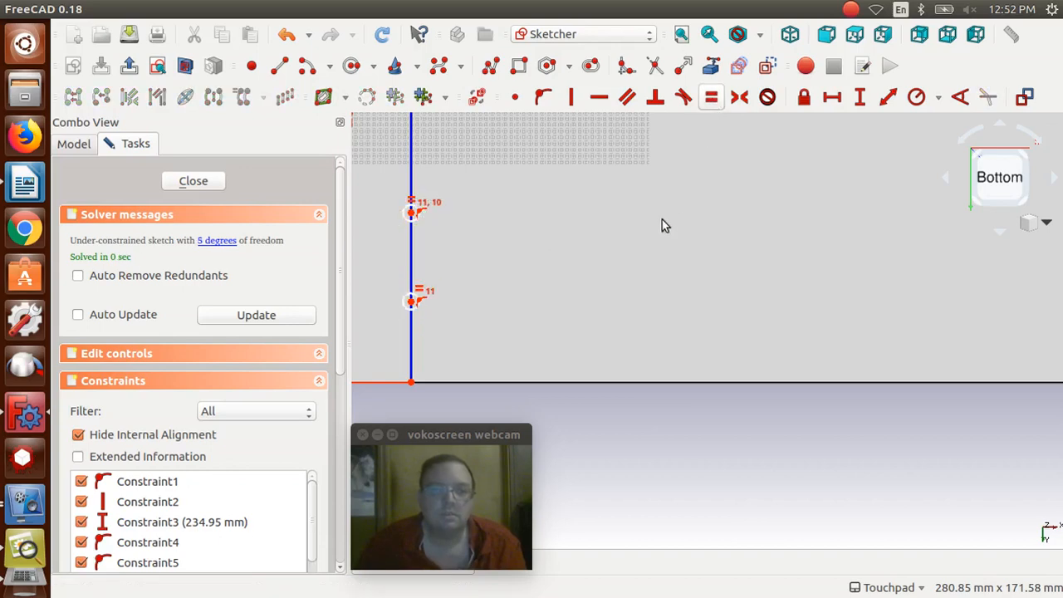
# Step: Look up the first side leg dowel's x position in the Stool Dowel Hole Positions document in LibreOffice Writer
pyautogui.scroll(2, 662, 219)
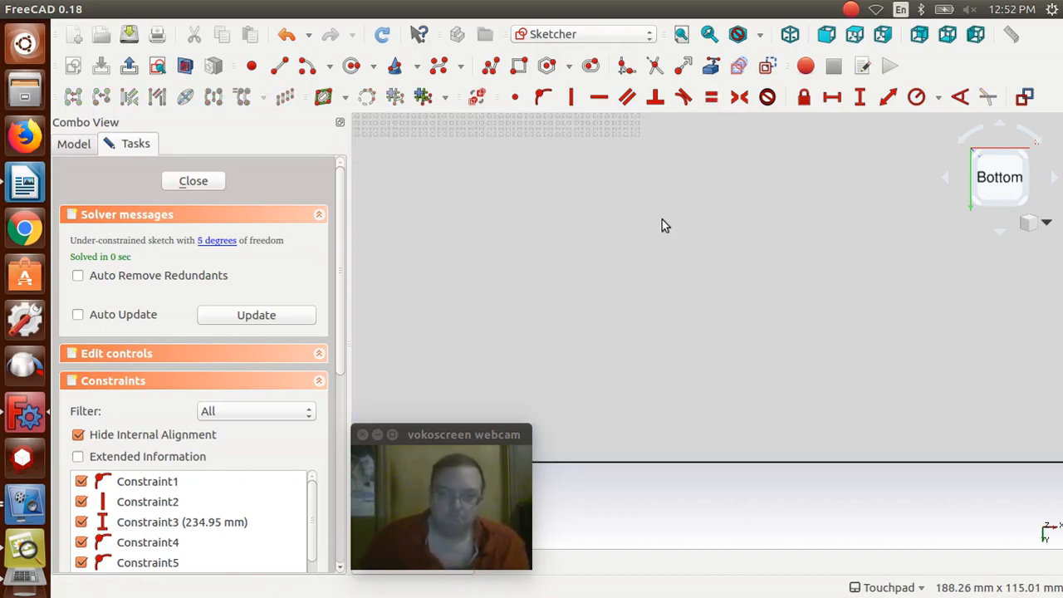
pyautogui.scroll(-4, 662, 219)
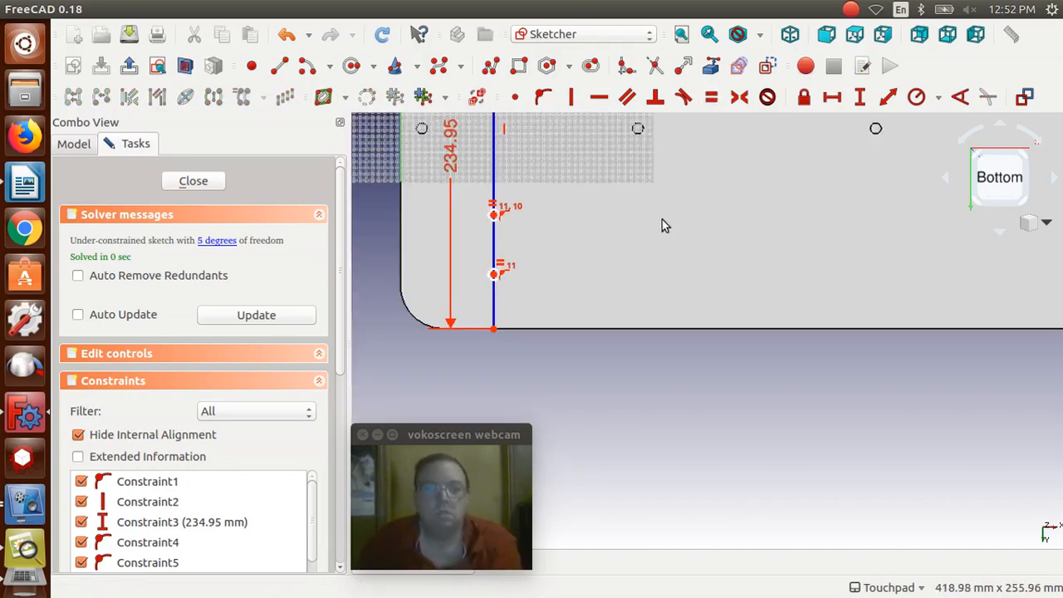
pyautogui.press('Up')
pyautogui.press('Up')
pyautogui.press('Up')
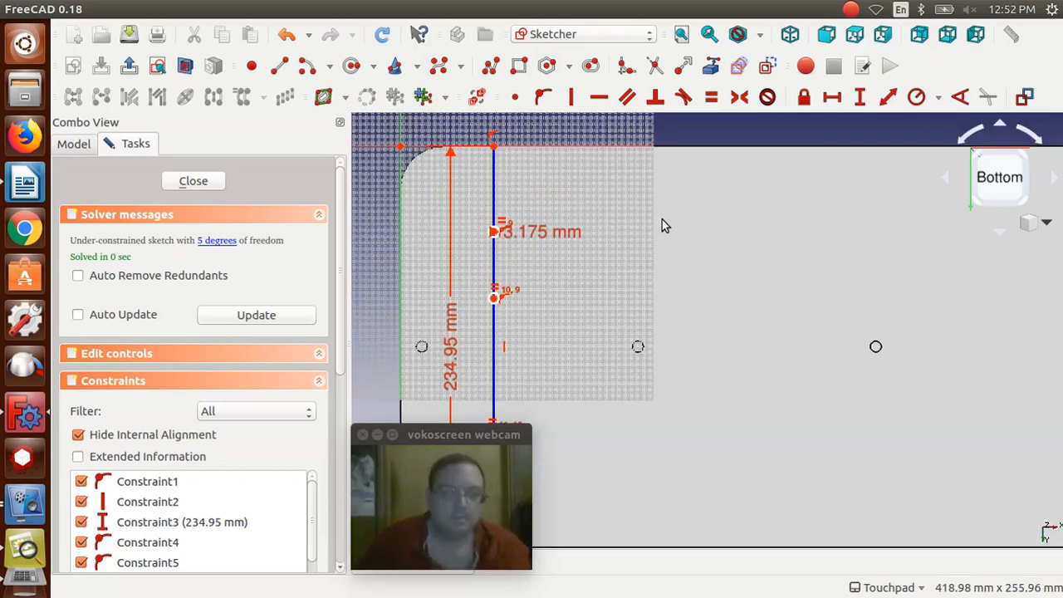
pyautogui.click(31, 185)
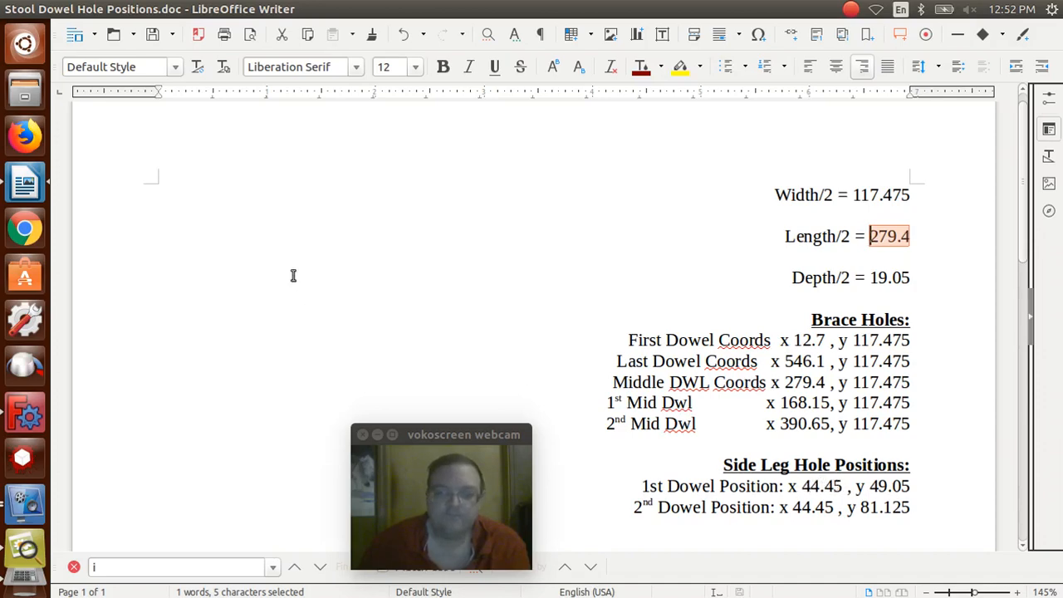
pyautogui.moveTo(845, 488); pyautogui.dragTo(809, 489)
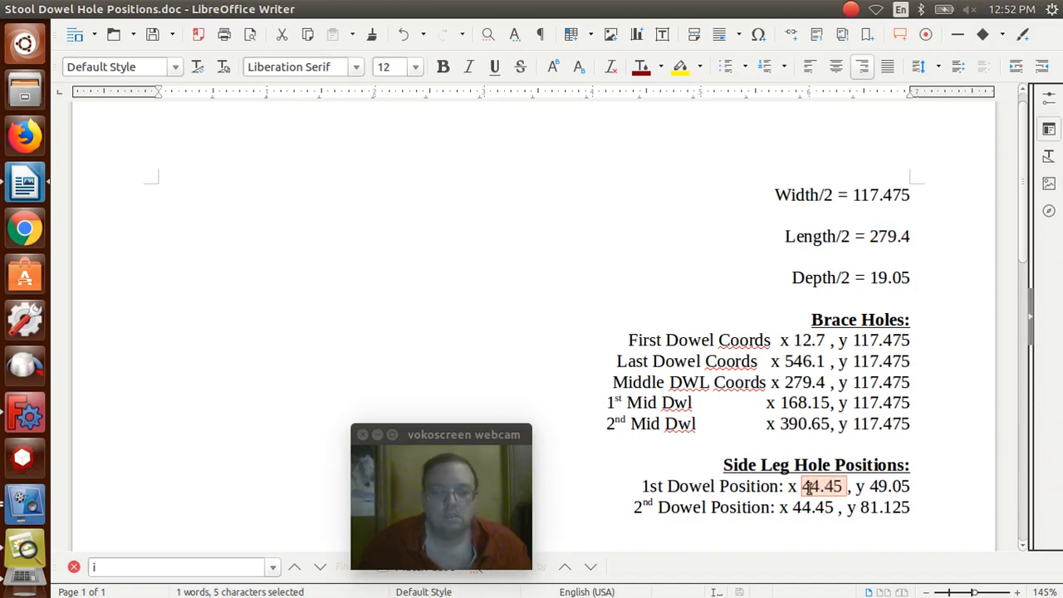
pyautogui.press('Delete')
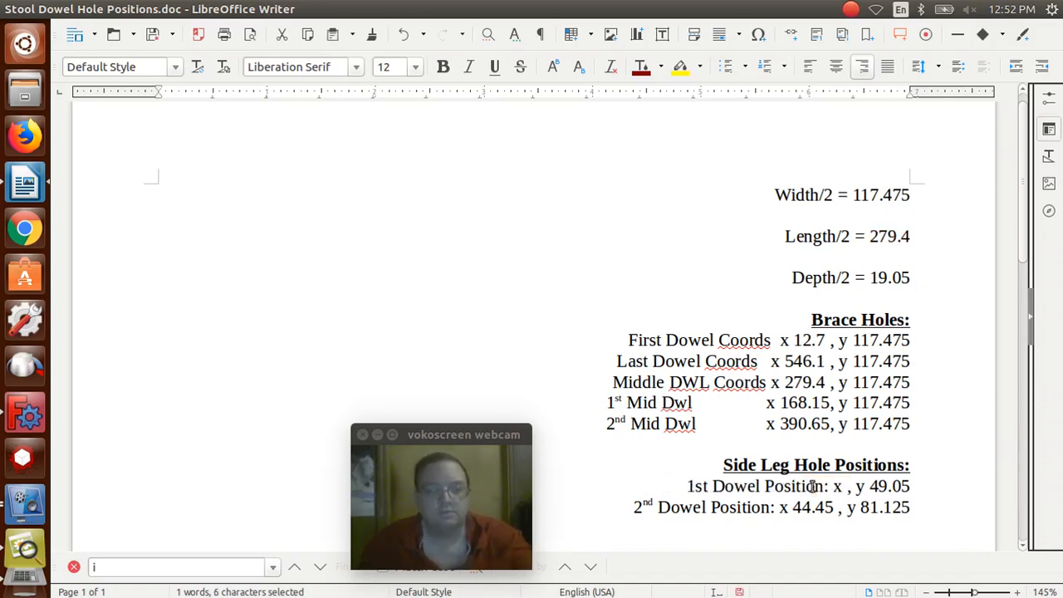
pyautogui.hotkey('ctrl', 'z')
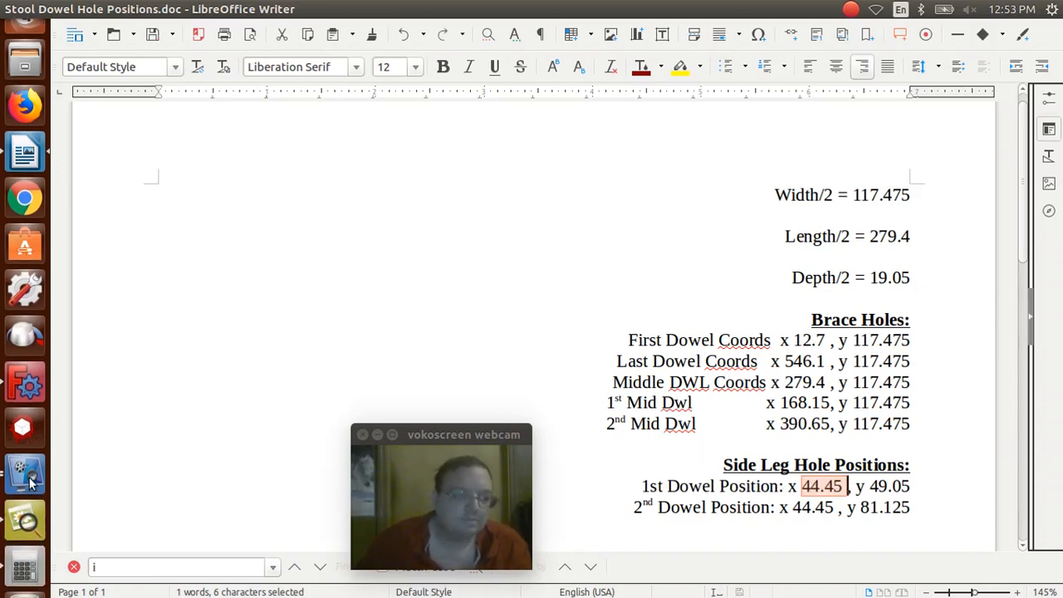
# Step: Back in FreeCAD, constrain the horizontal distance from the vertical axis to the construction line's upper endpoint to 44.45 mm
pyautogui.click(25, 382)
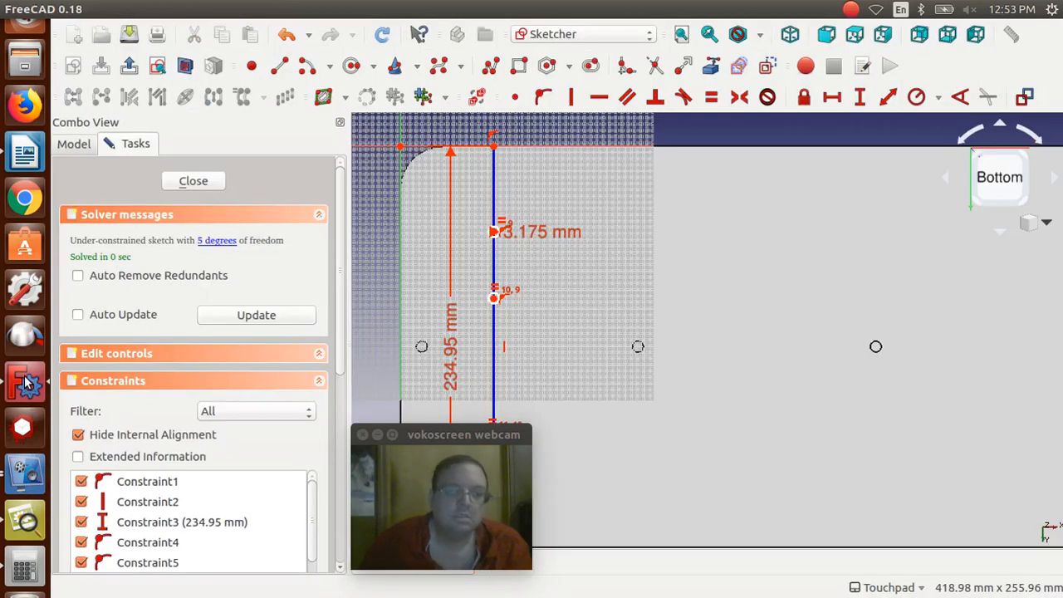
pyautogui.click(402, 172)
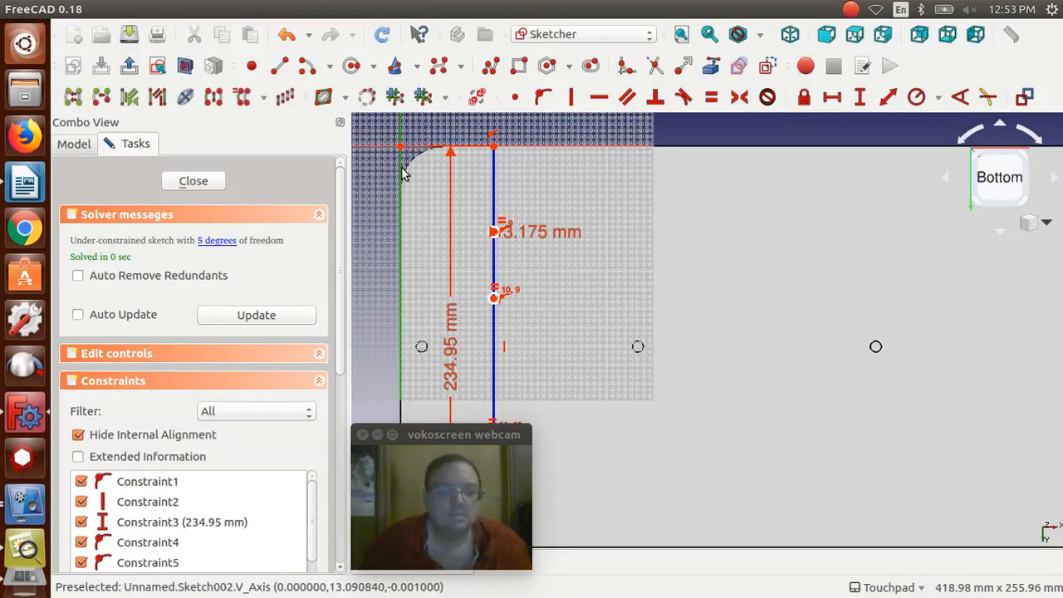
pyautogui.click(495, 150)
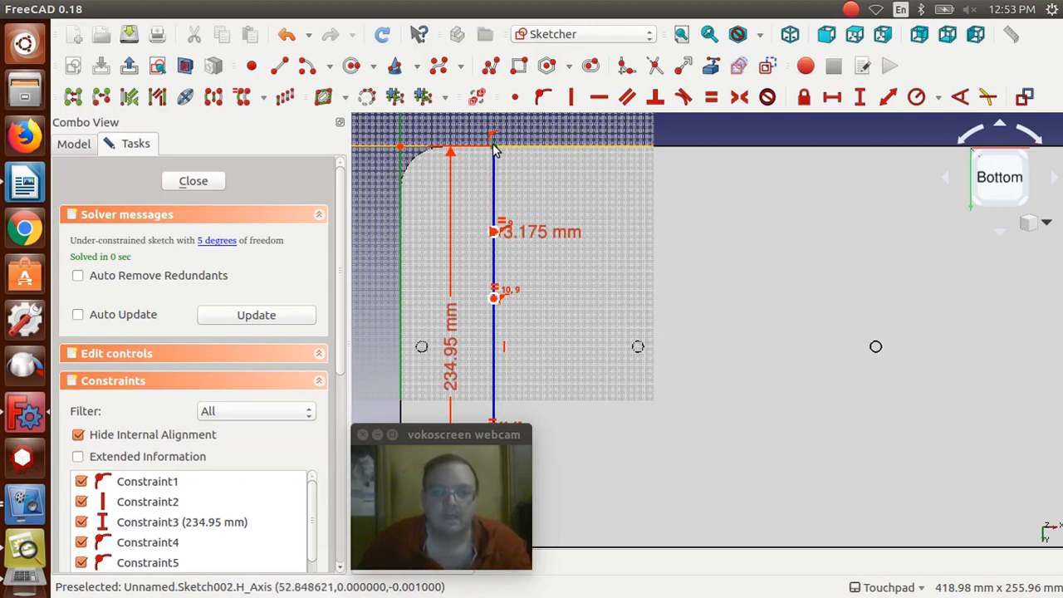
pyautogui.click(834, 99)
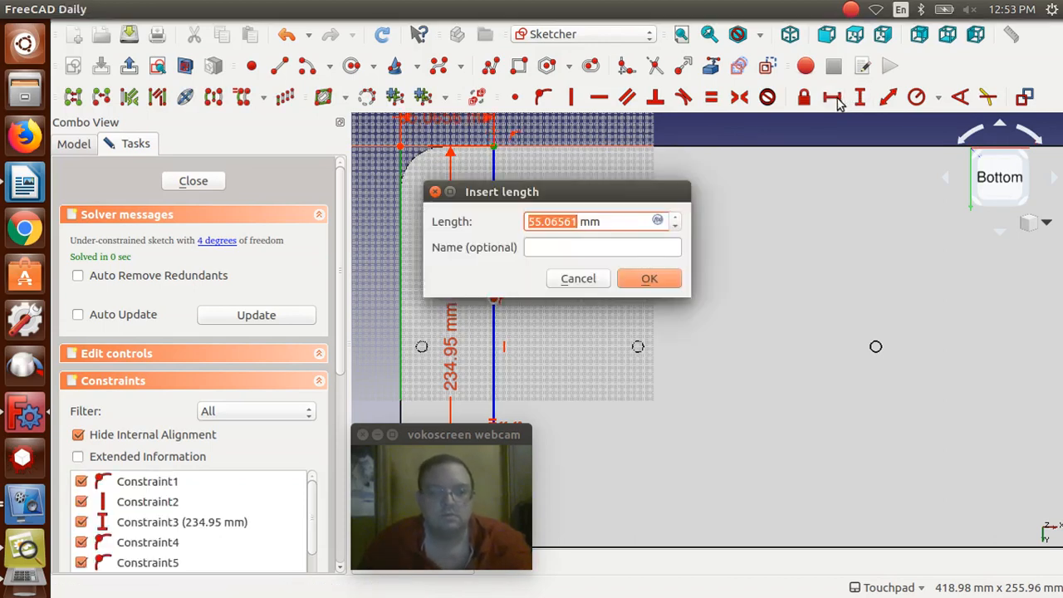
pyautogui.write('44.45')
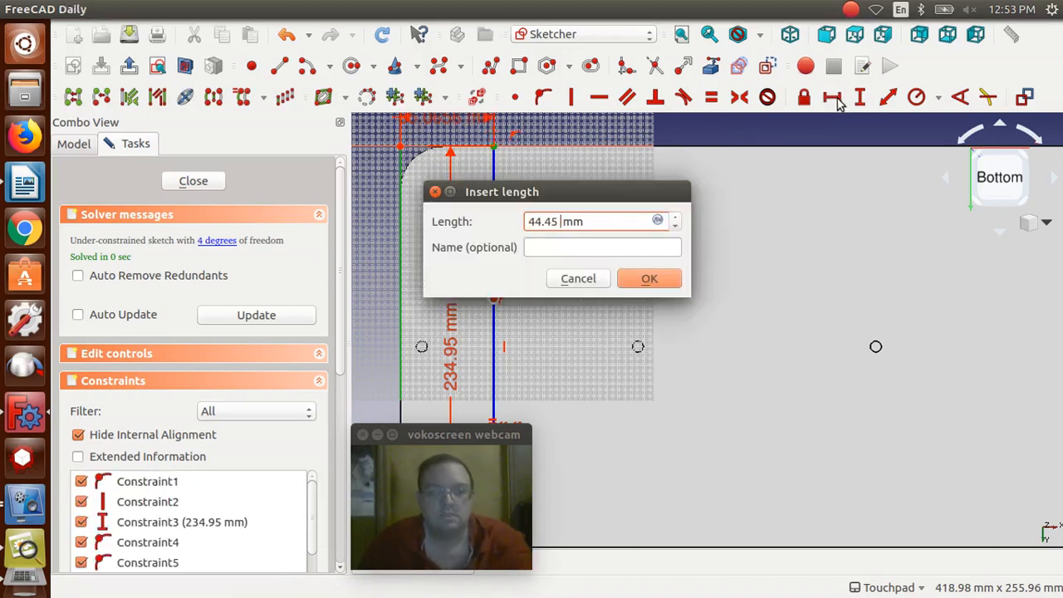
pyautogui.click(651, 282)
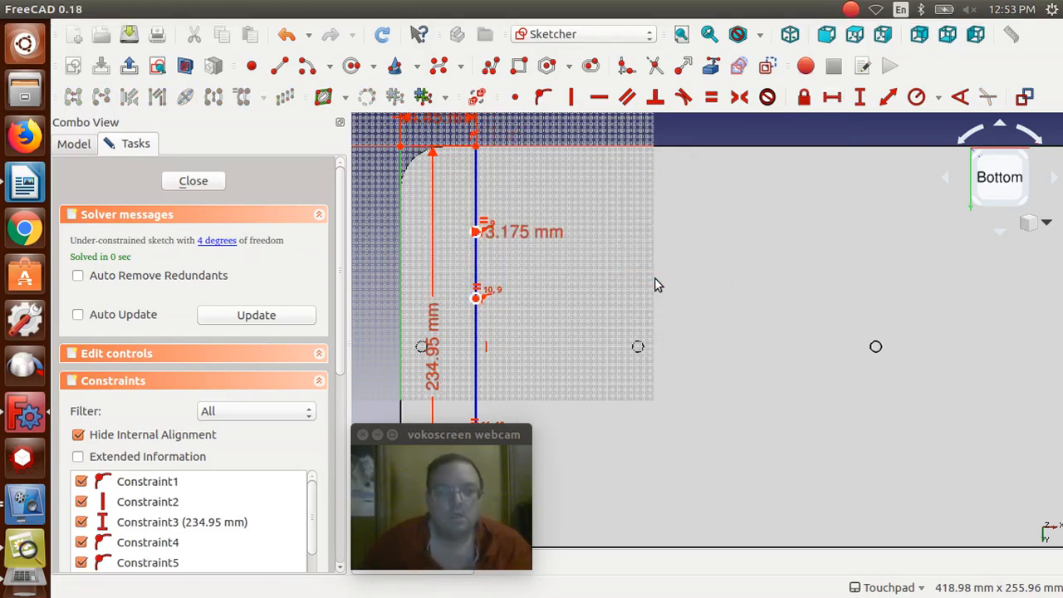
# Step: Check the first side leg dowel's y position in the LibreOffice Writer notes
pyautogui.scroll(-2, 654, 280)
pyautogui.scroll(2, 655, 277)
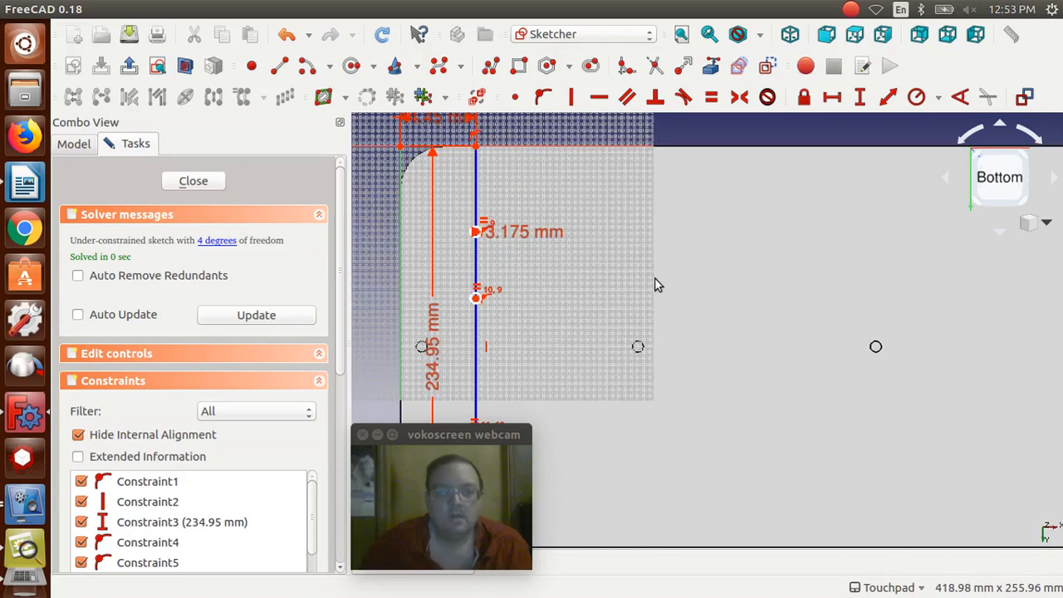
pyautogui.click(26, 181)
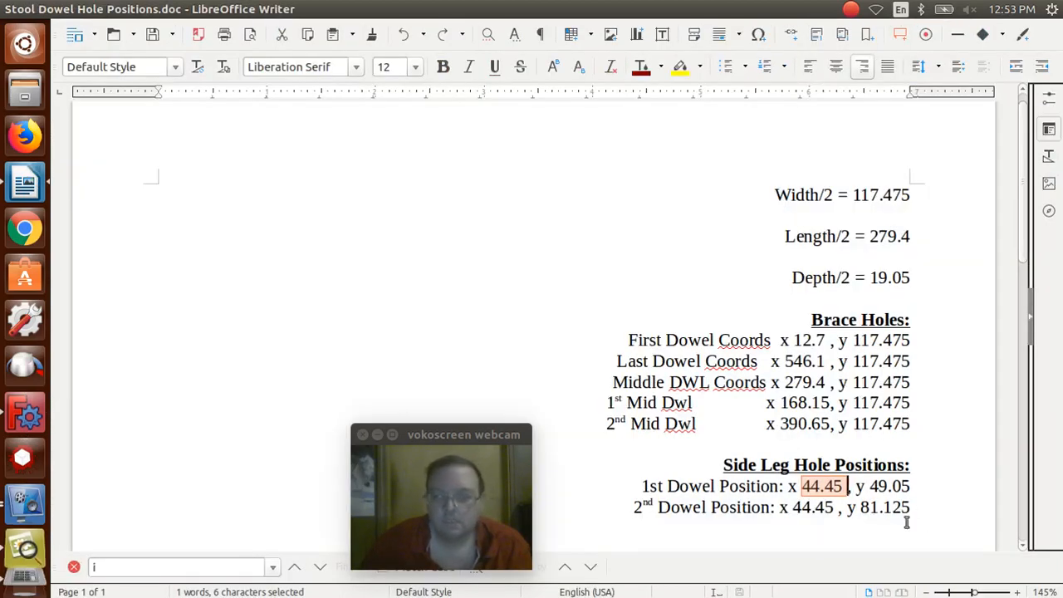
pyautogui.moveTo(910, 486); pyautogui.dragTo(873, 486)
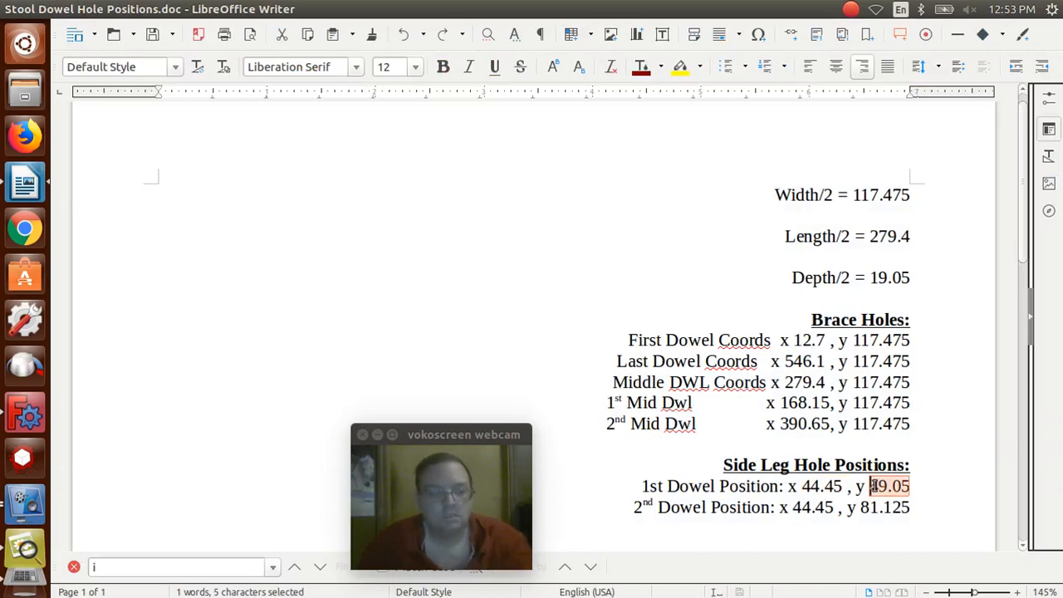
# Step: Back in FreeCAD, constrain the uppermost circle's centre 49.05 mm vertically from the construction line's upper endpoint, and move the dimension clear of the line
pyautogui.click(27, 412)
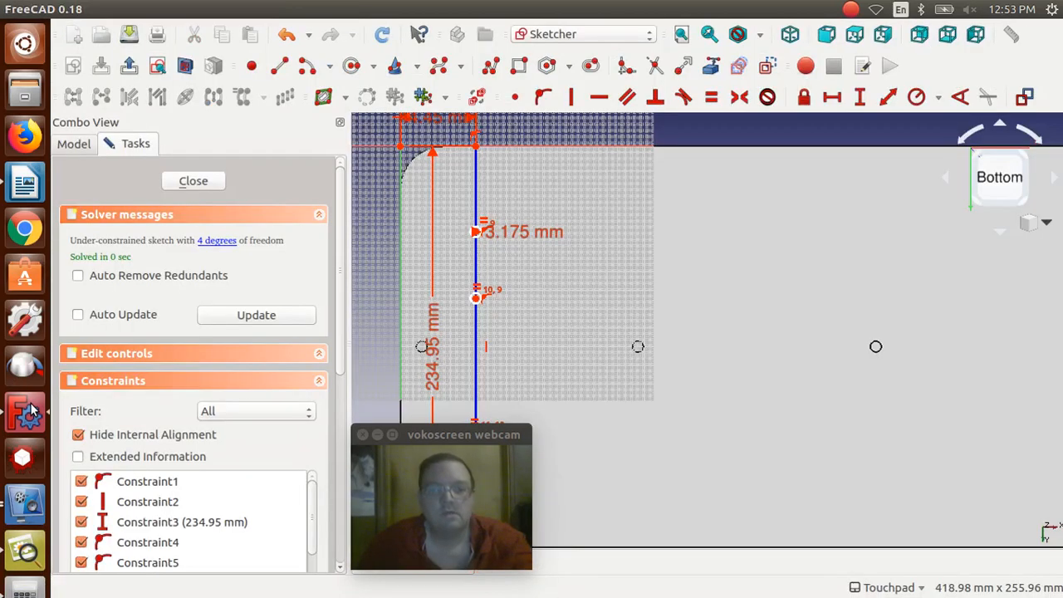
pyautogui.click(477, 156)
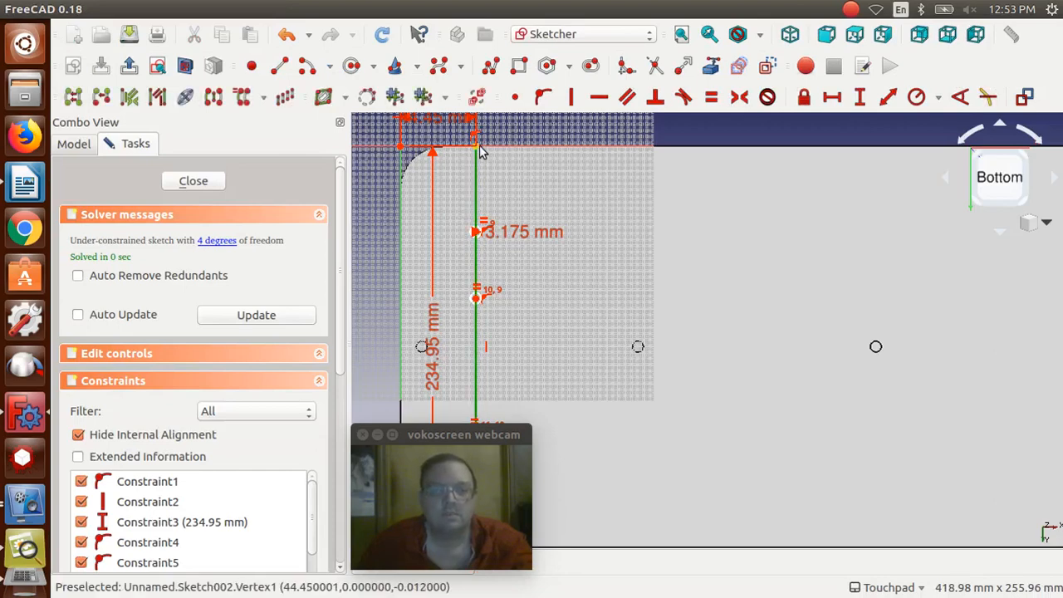
pyautogui.click(477, 153)
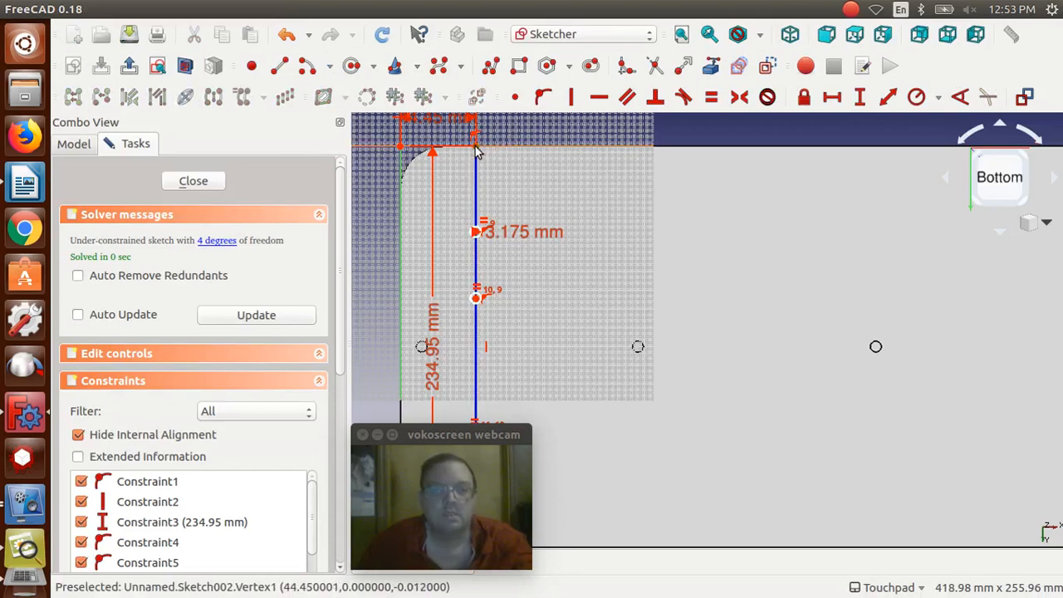
pyautogui.click(478, 153)
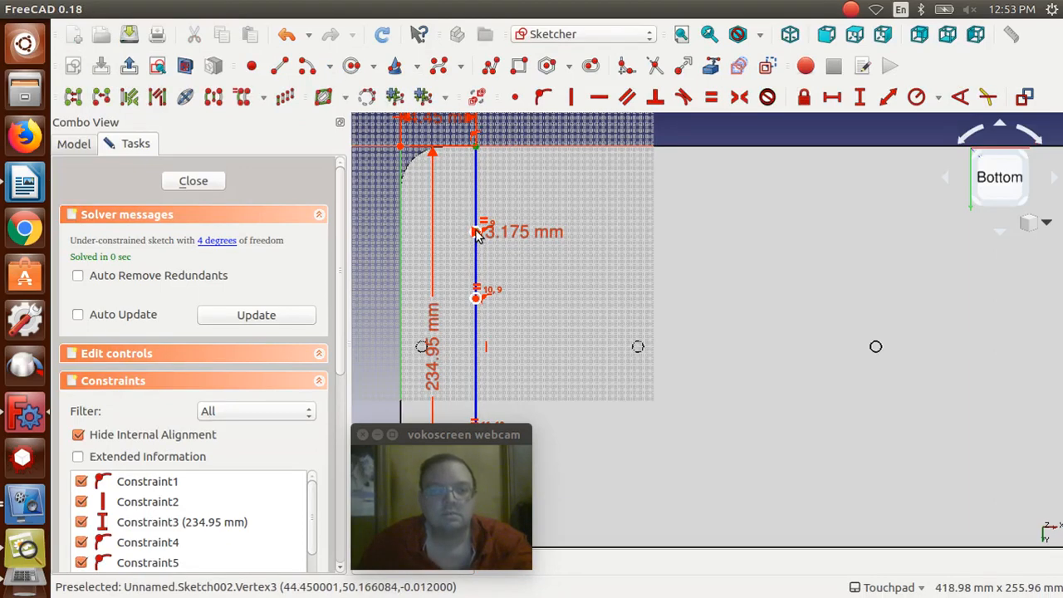
pyautogui.click(860, 98)
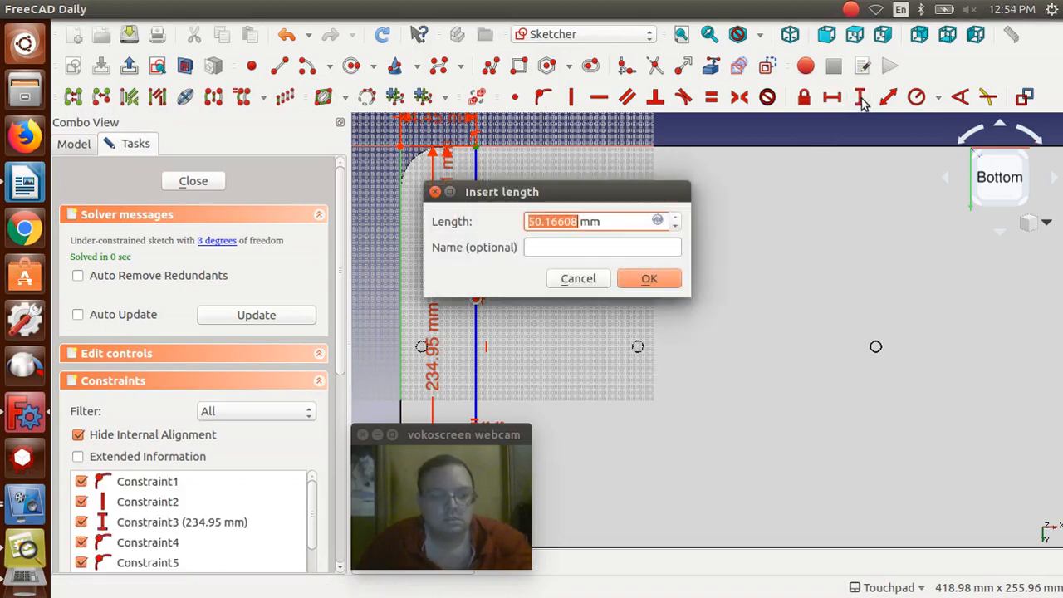
pyautogui.write('49.05')
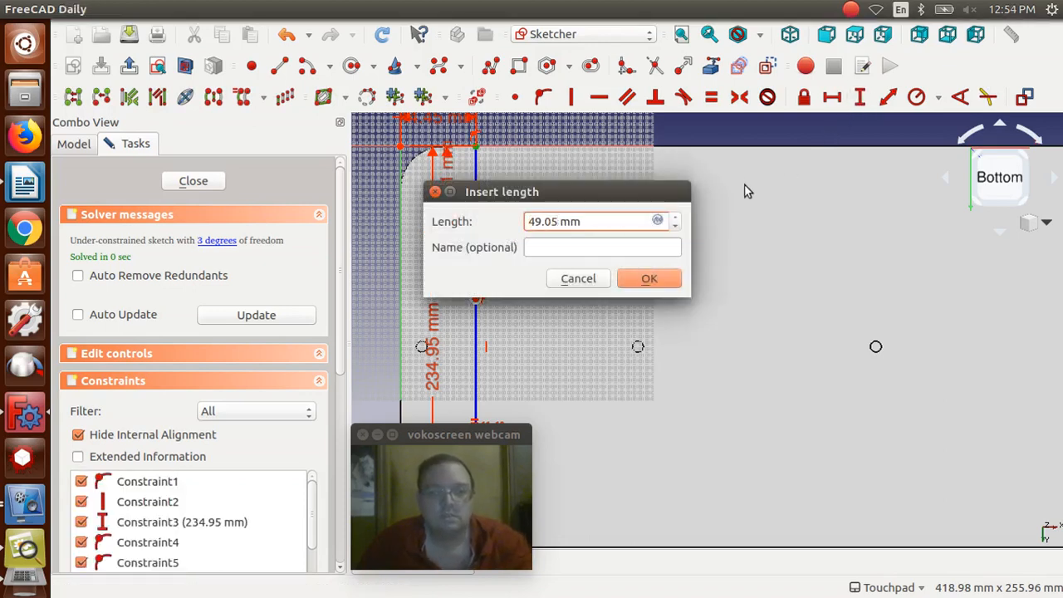
pyautogui.click(648, 280)
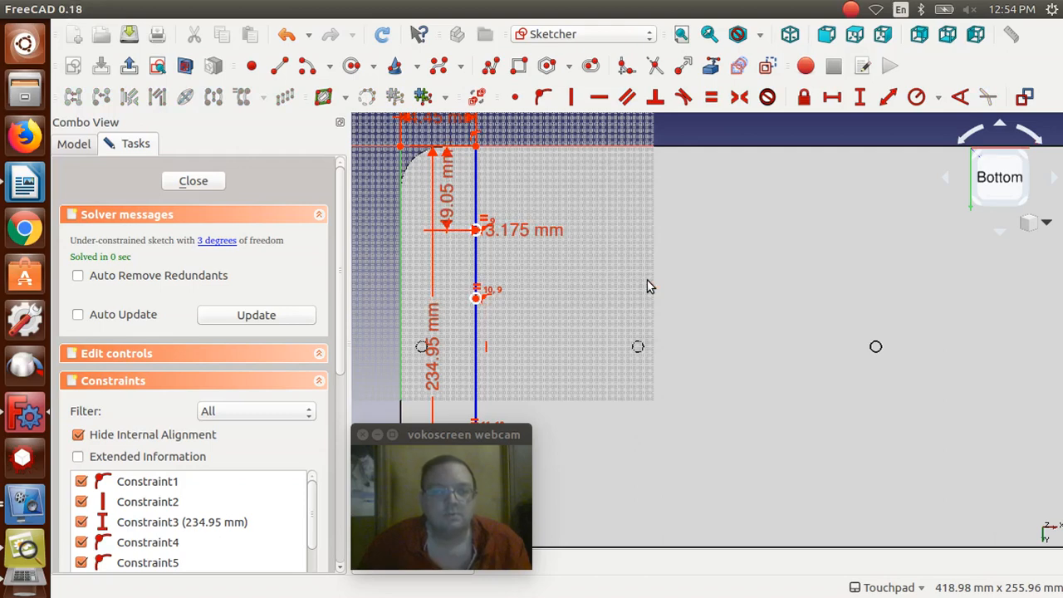
pyautogui.moveTo(444, 207); pyautogui.dragTo(650, 205)
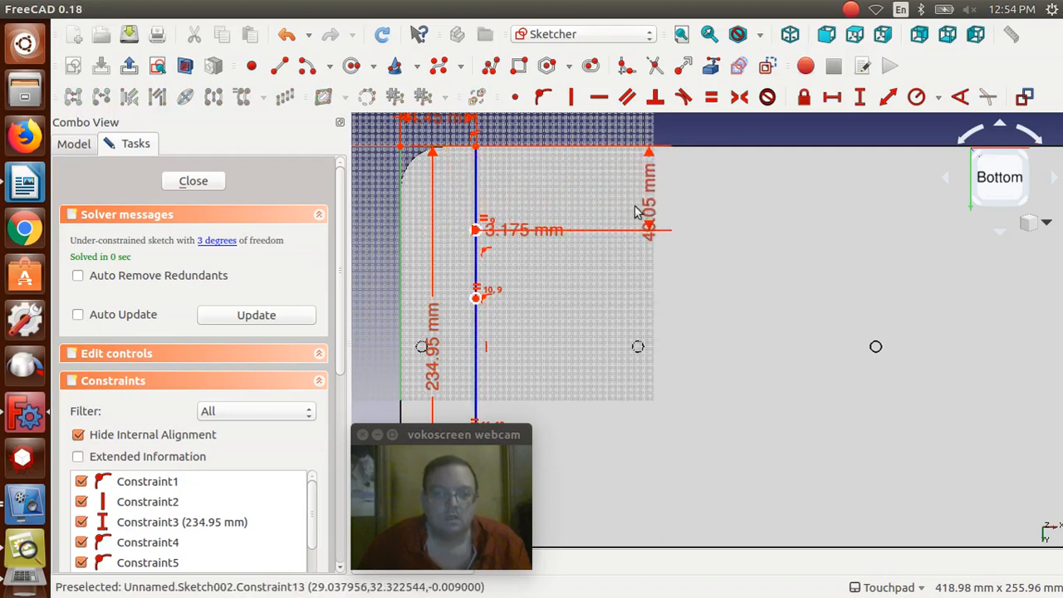
# Step: Copy the second side leg dowel's y position from the LibreOffice Writer notes and constrain the second circle 81.125 mm vertically from the construction line's upper endpoint
pyautogui.click(478, 153)
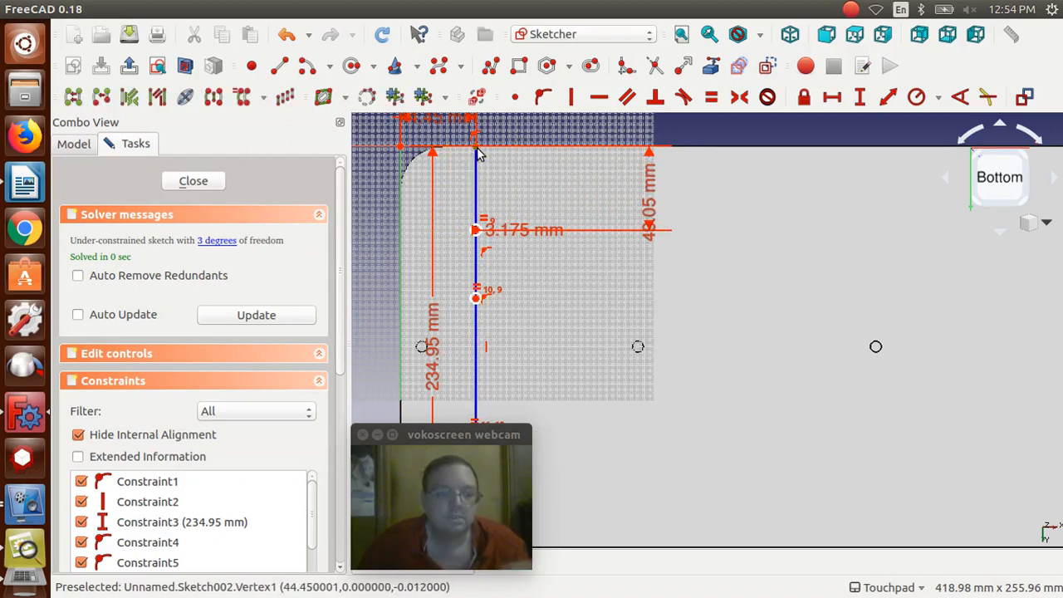
pyautogui.click(477, 300)
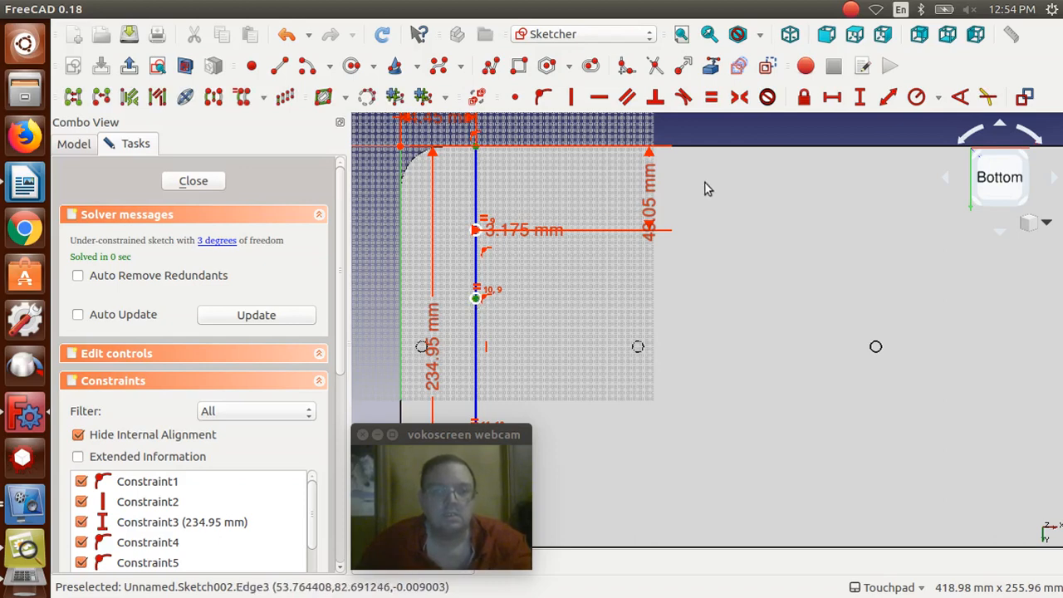
pyautogui.click(861, 99)
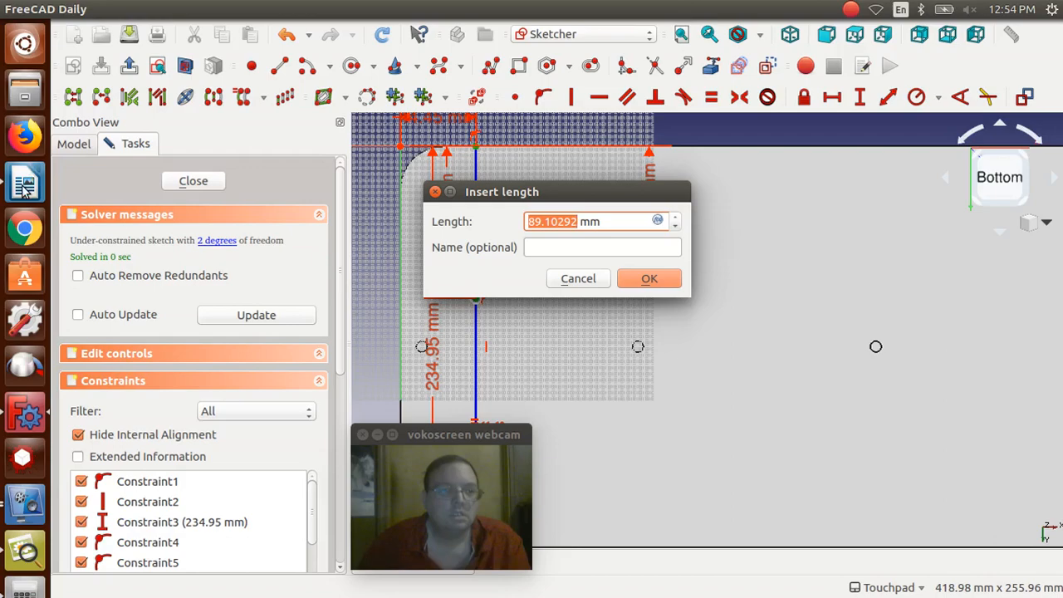
pyautogui.click(25, 186)
pyautogui.click(911, 506)
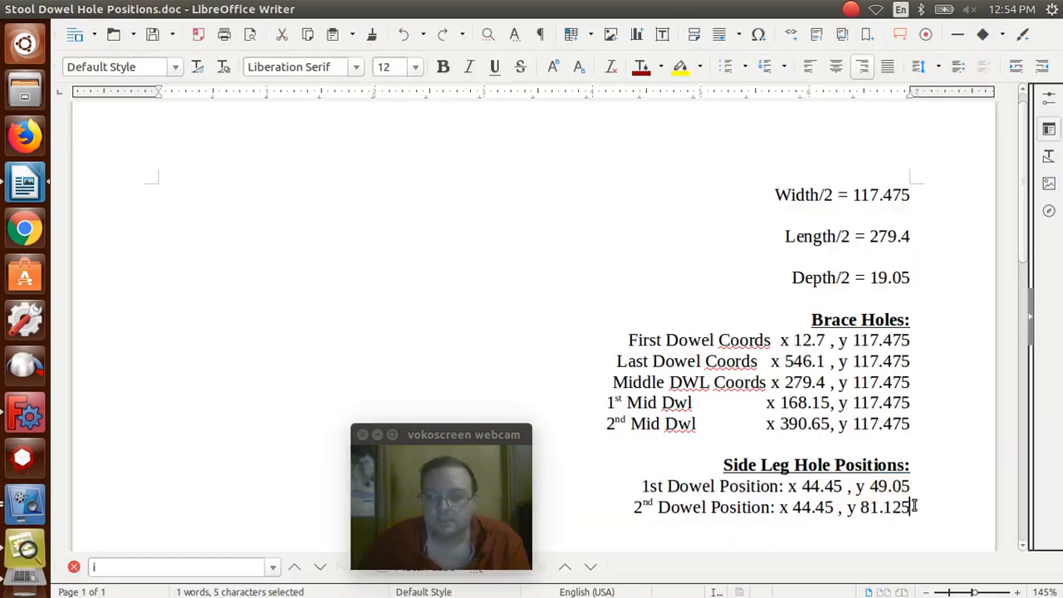
pyautogui.moveTo(914, 506); pyautogui.dragTo(860, 506)
pyautogui.hotkey('ctrl', 'c')
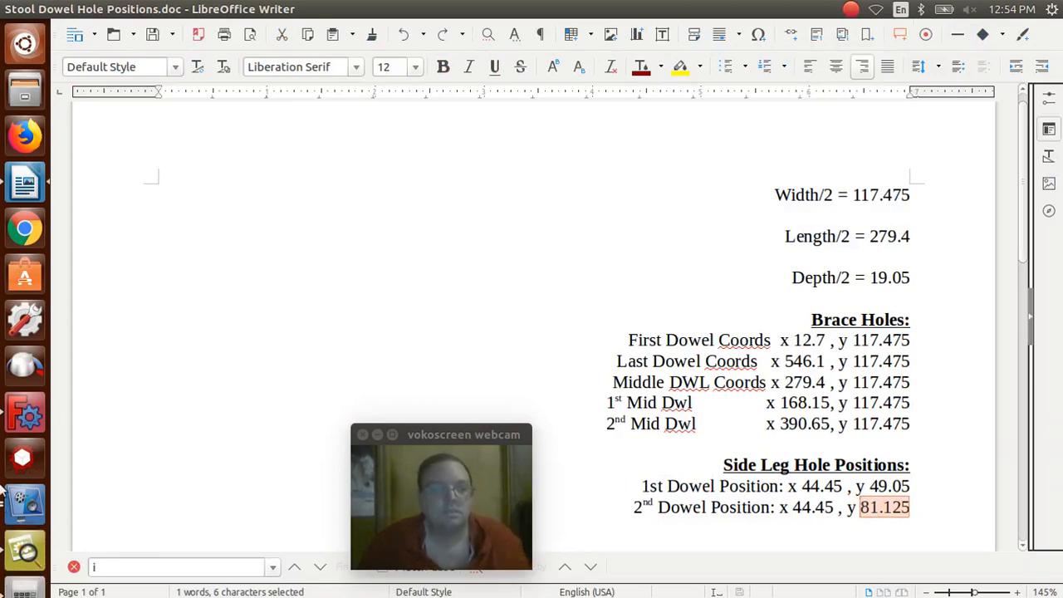
pyautogui.click(26, 407)
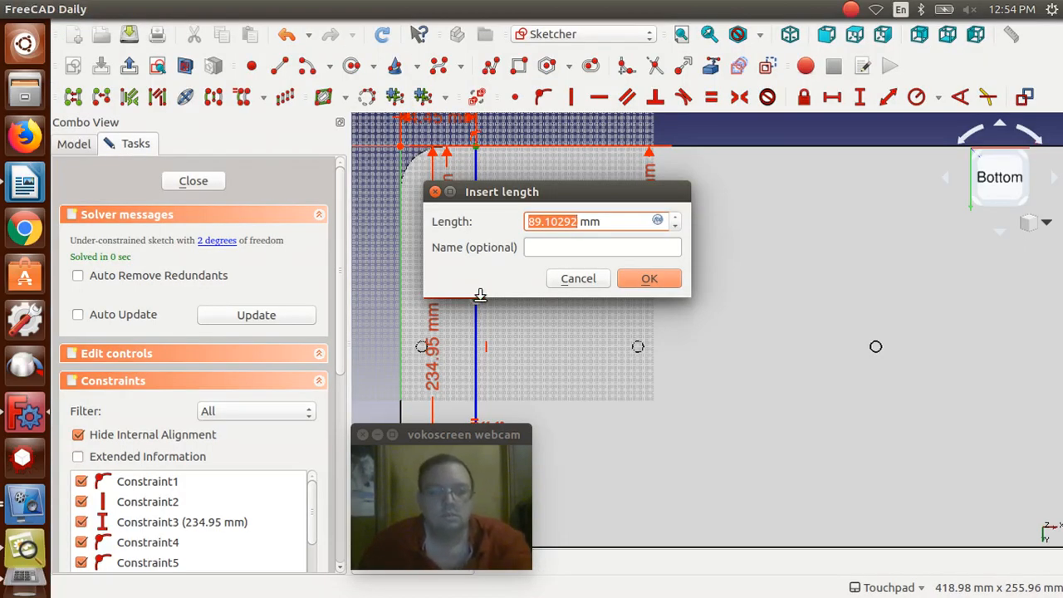
pyautogui.hotkey('ctrl', 'v')
pyautogui.click(648, 279)
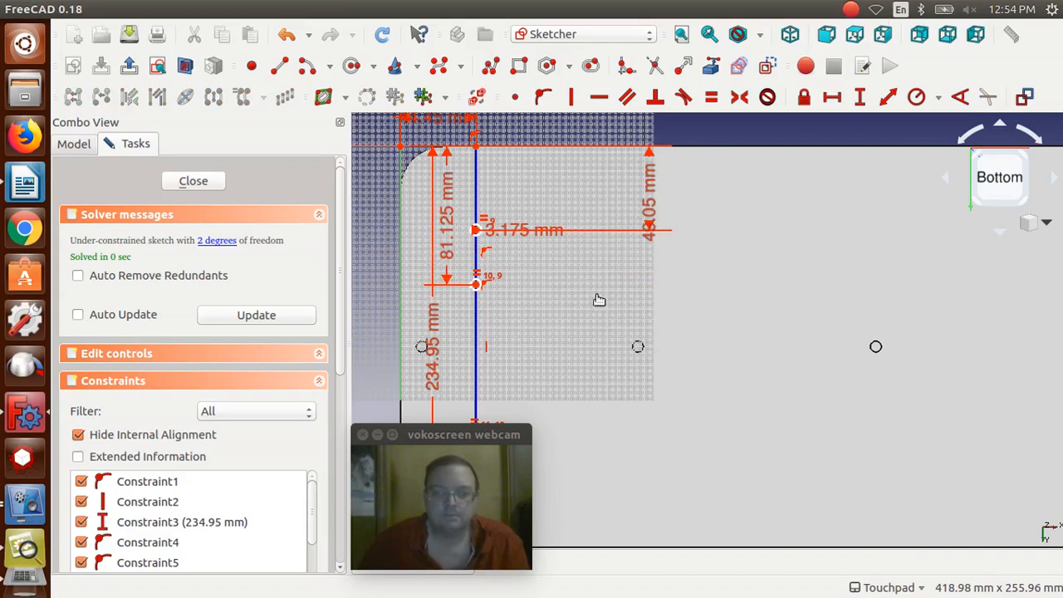
# Step: Constrain the third circle's centre 81.125 mm vertically from the construction line's lower endpoint
pyautogui.press('Up')
pyautogui.press('Up')
pyautogui.press('Up')
pyautogui.press('Up')
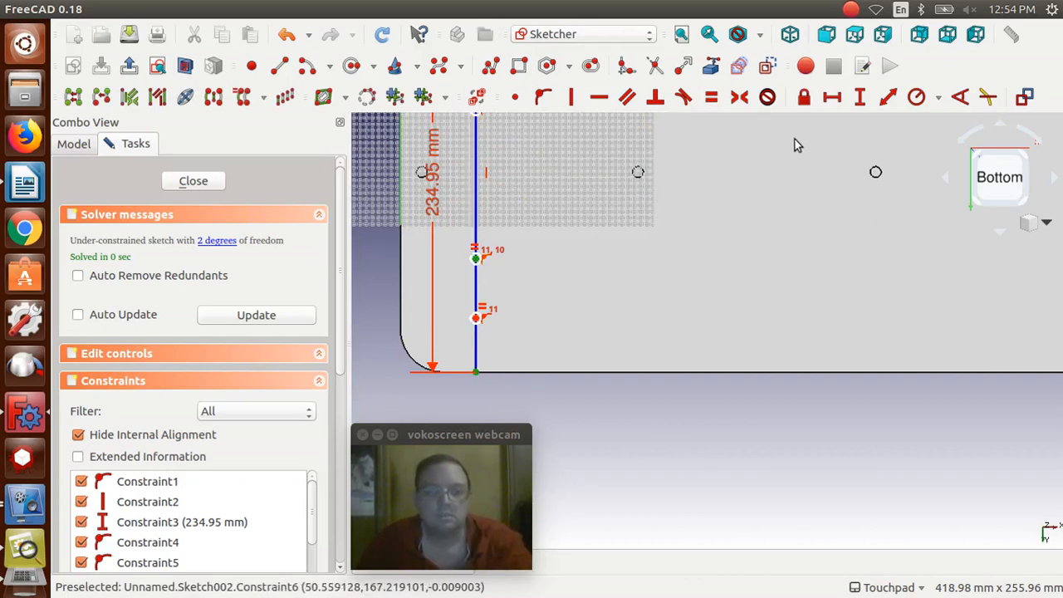
pyautogui.click(859, 98)
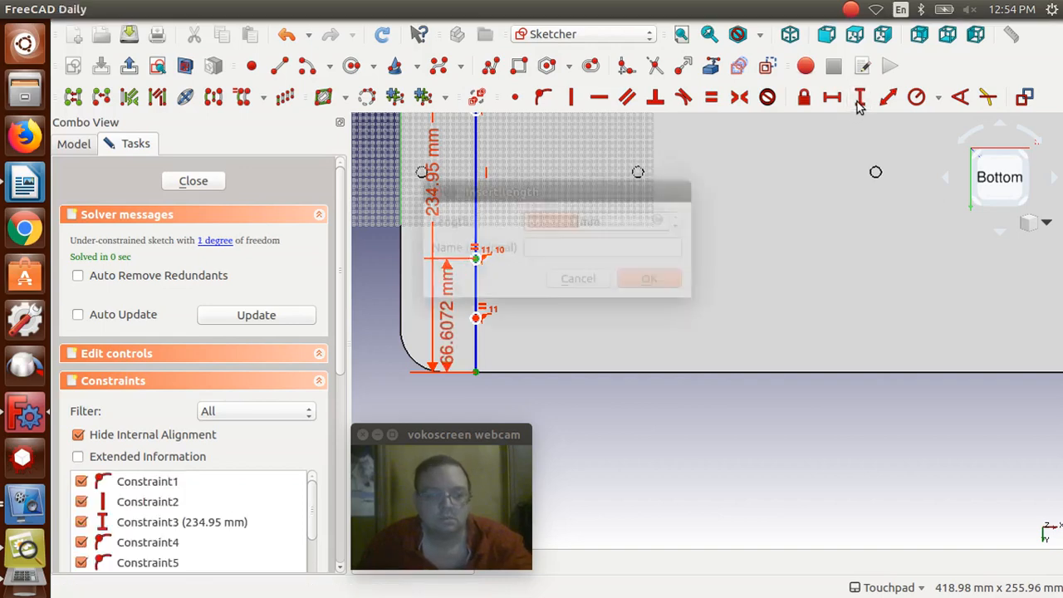
pyautogui.write('81.125')
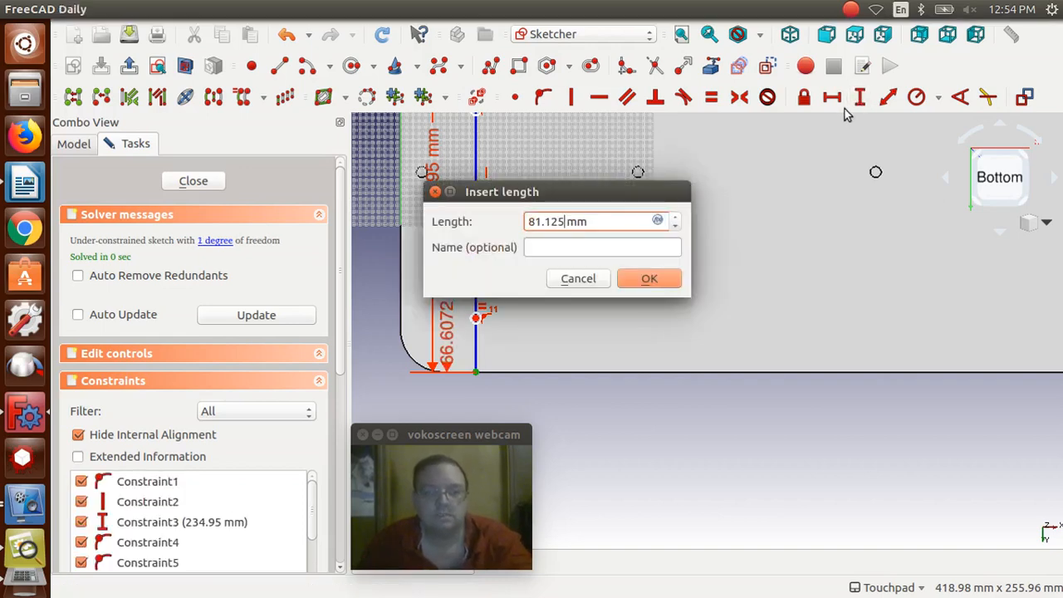
pyautogui.click(641, 281)
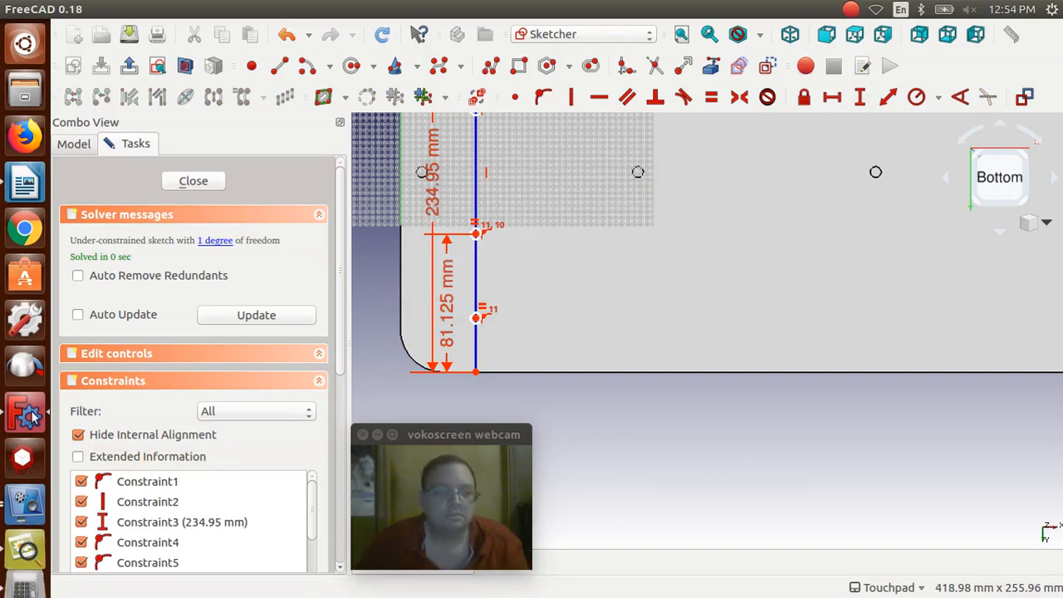
# Step: Check the first side leg dowel's y position in LibreOffice Writer and constrain the lowest circle's centre 49.05 mm vertically from the construction line's lower endpoint in FreeCAD
pyautogui.click(33, 177)
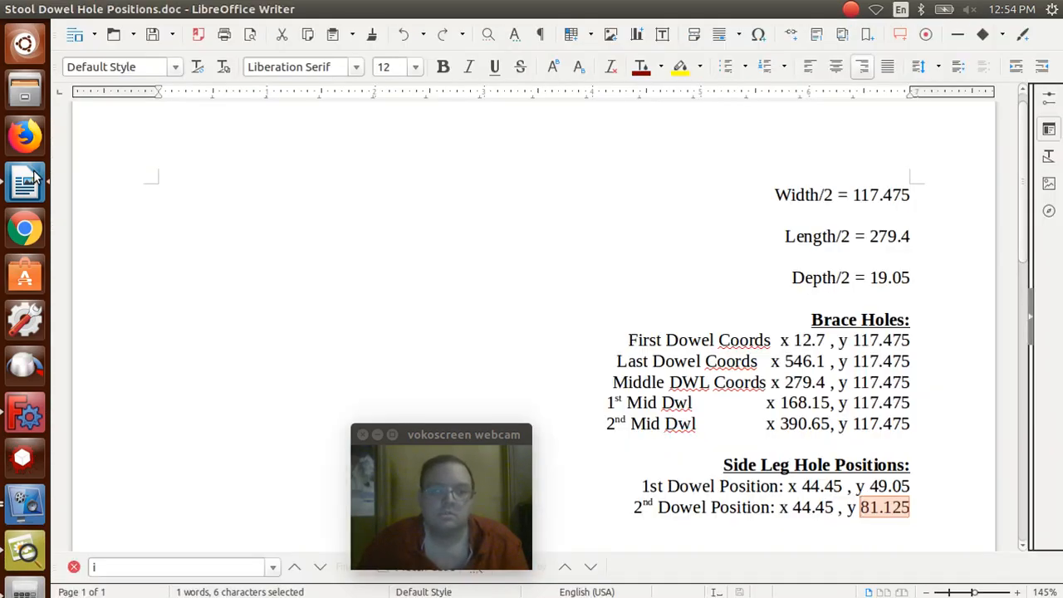
pyautogui.moveTo(910, 487); pyautogui.dragTo(870, 486)
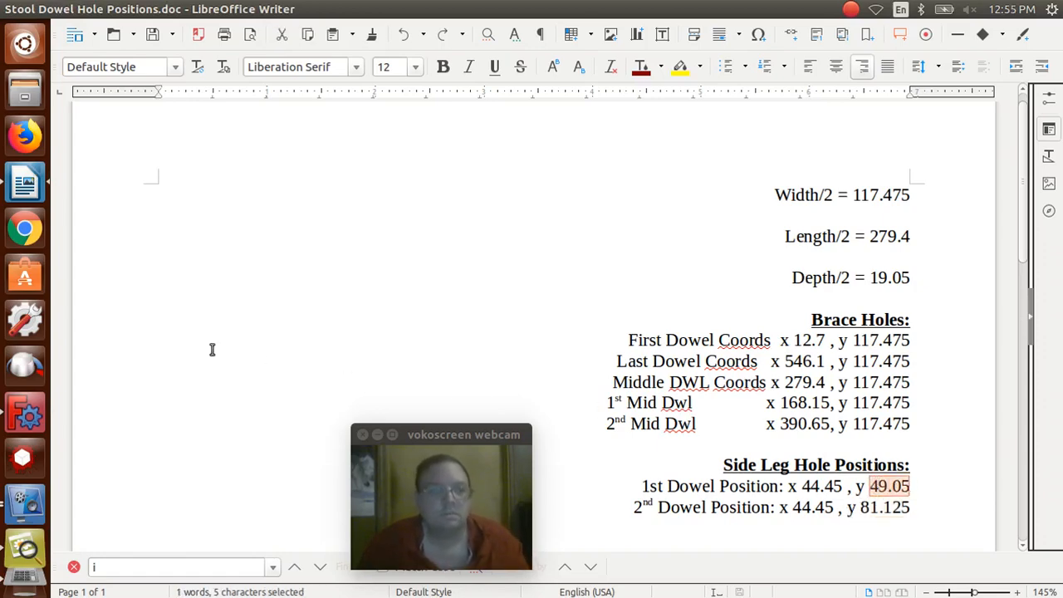
pyautogui.click(33, 417)
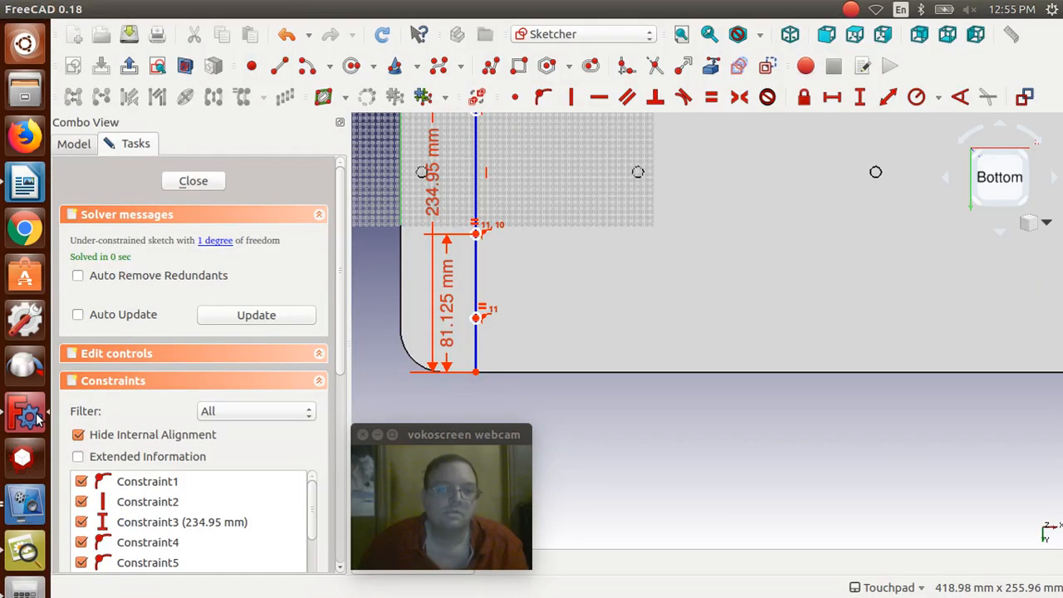
pyautogui.click(476, 372)
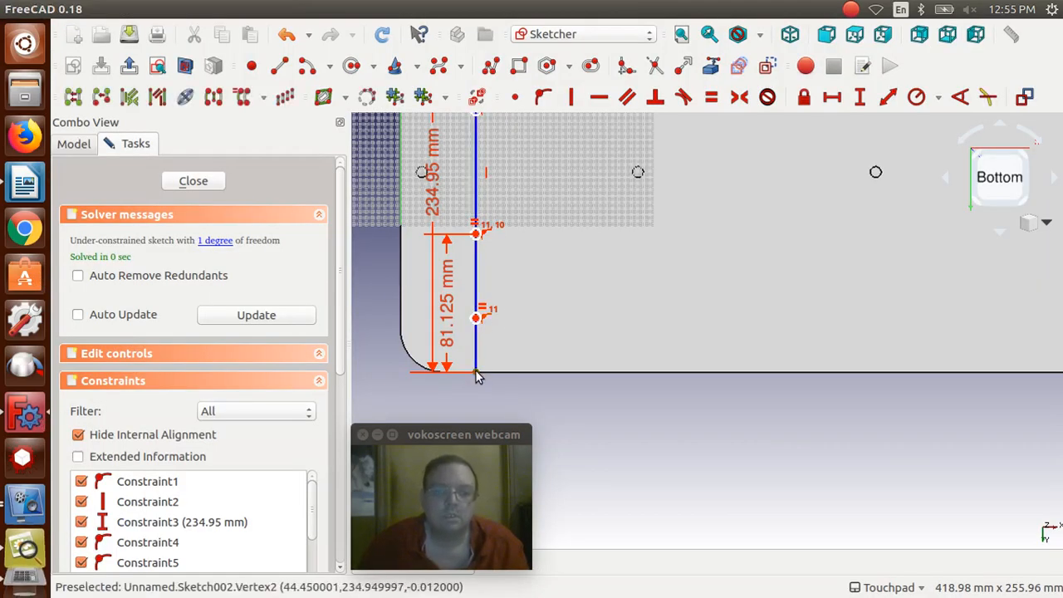
pyautogui.click(478, 319)
pyautogui.click(861, 97)
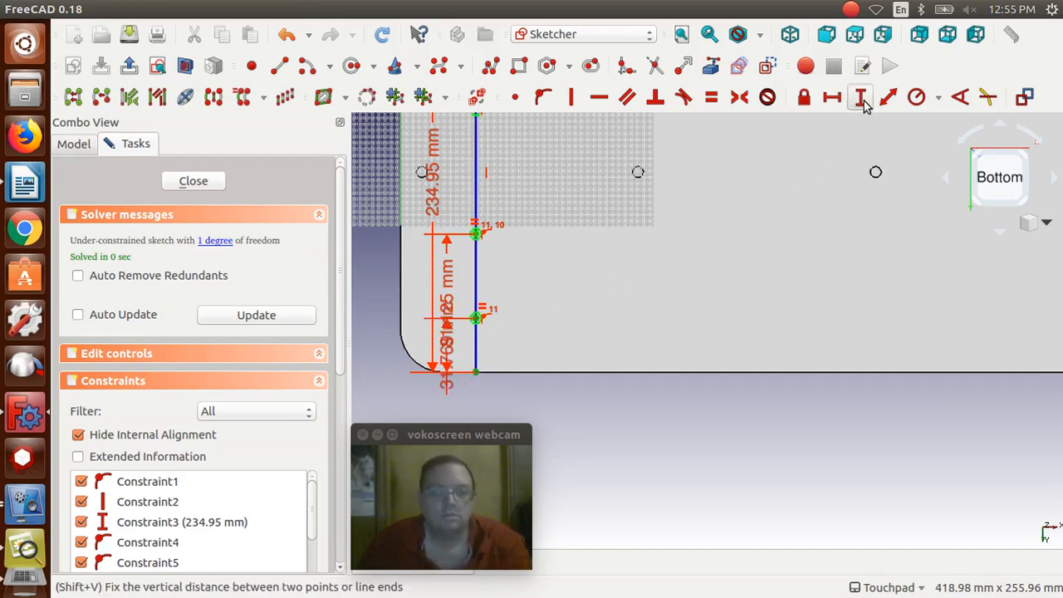
pyautogui.write('49.05')
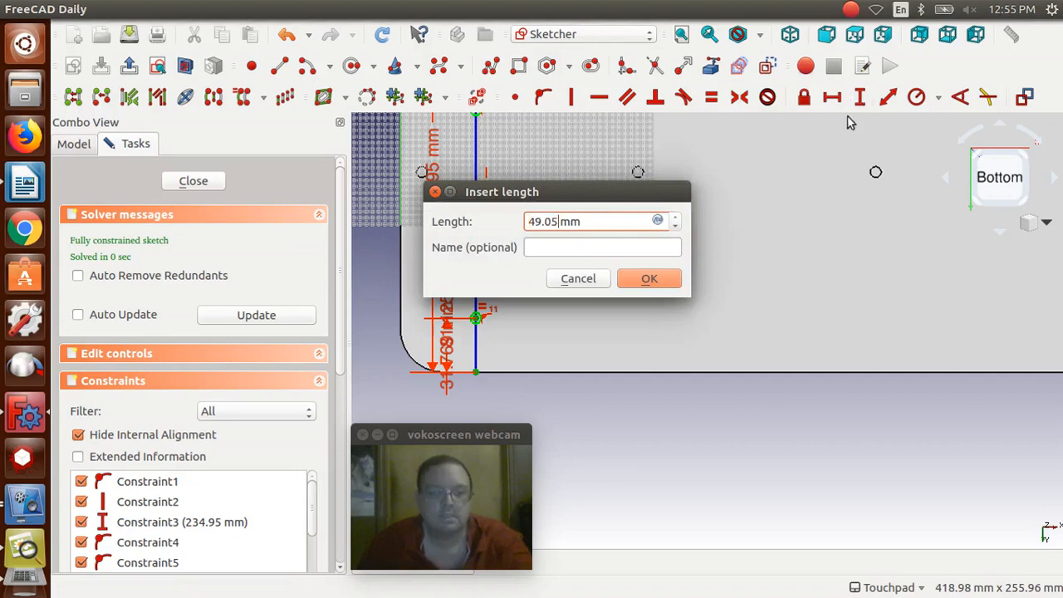
pyautogui.click(648, 280)
# Step: Move the 81.125 mm and 49.05 mm dimensions near the seat's lower edge to the right of the construction line, clear of each other
pyautogui.moveTo(446, 334); pyautogui.dragTo(634, 335)
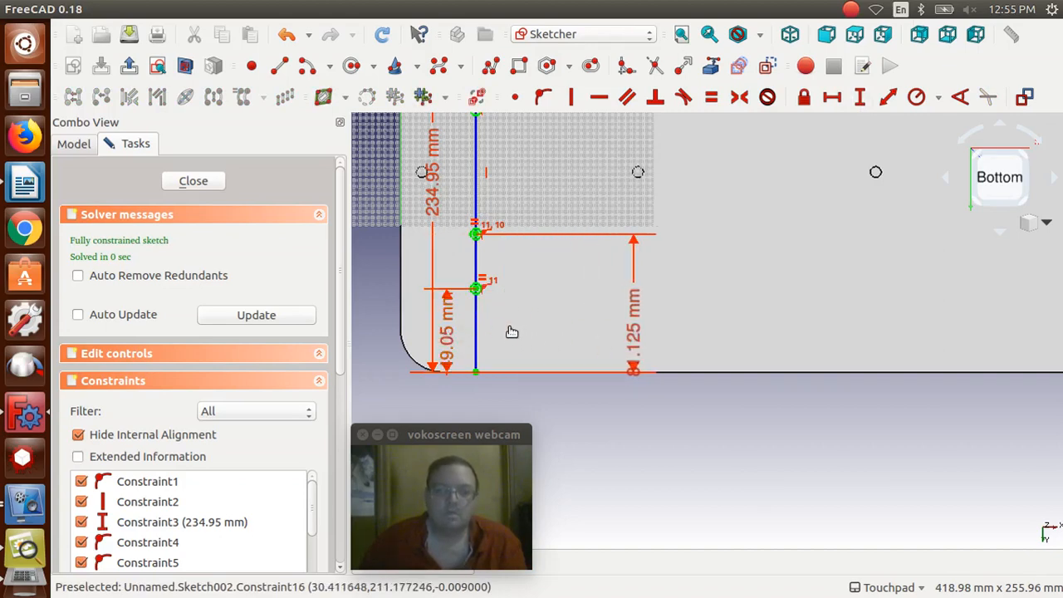
pyautogui.click(448, 342)
pyautogui.moveTo(448, 342); pyautogui.dragTo(600, 314)
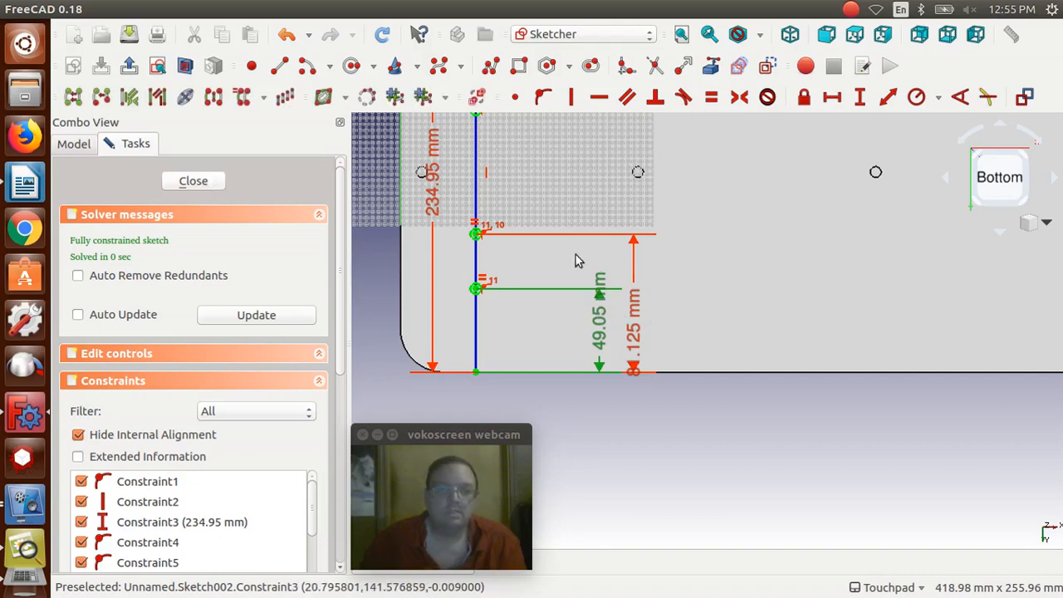
# Step: Close the leg hole sketch and cut it into the seat's underside as a 13 mm deep pocket
pyautogui.click(191, 180)
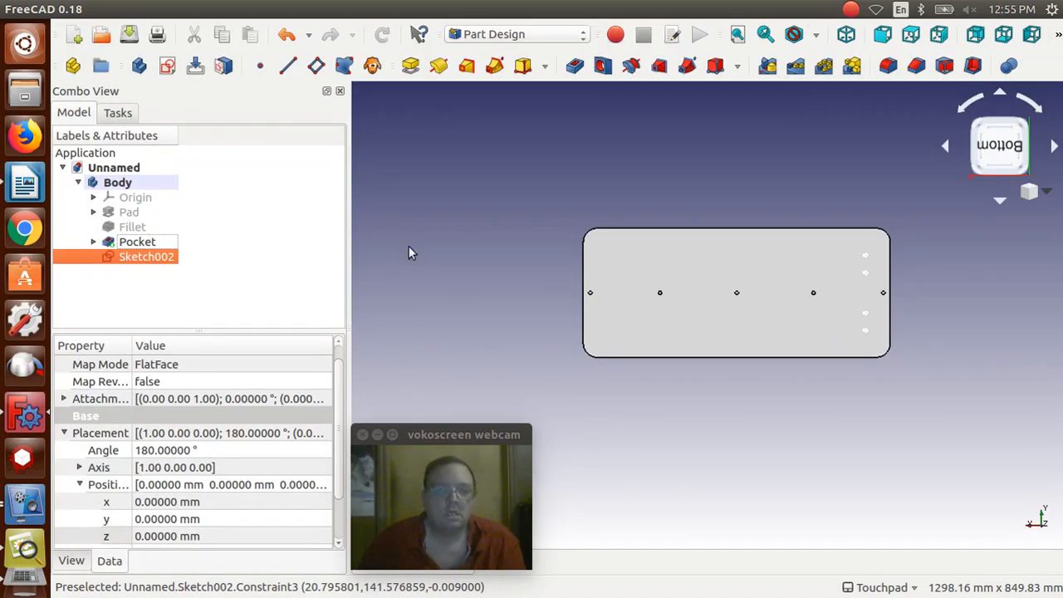
pyautogui.click(573, 84)
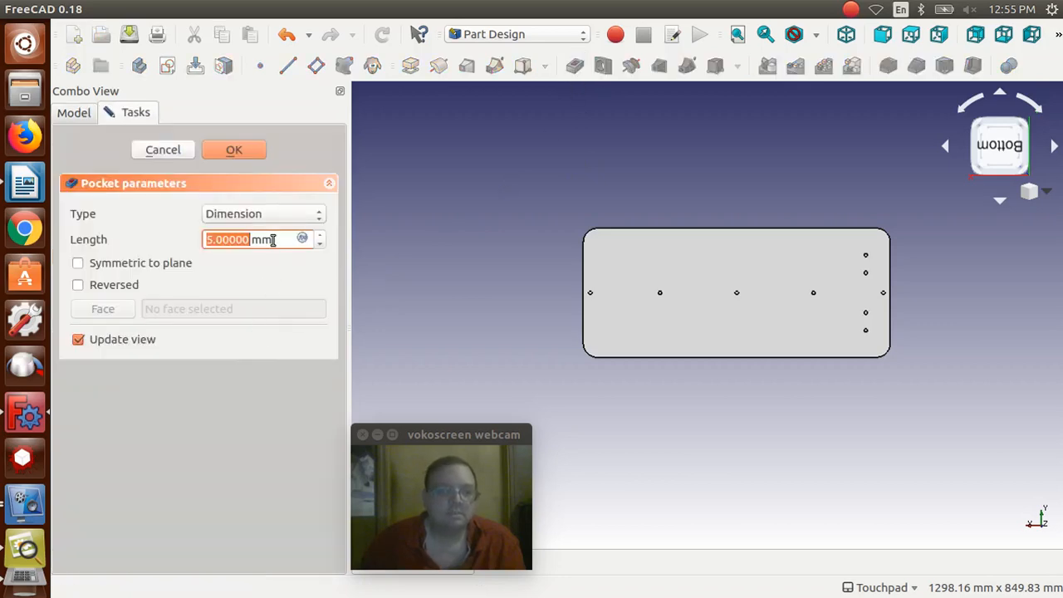
pyautogui.moveTo(275, 239); pyautogui.dragTo(203, 239)
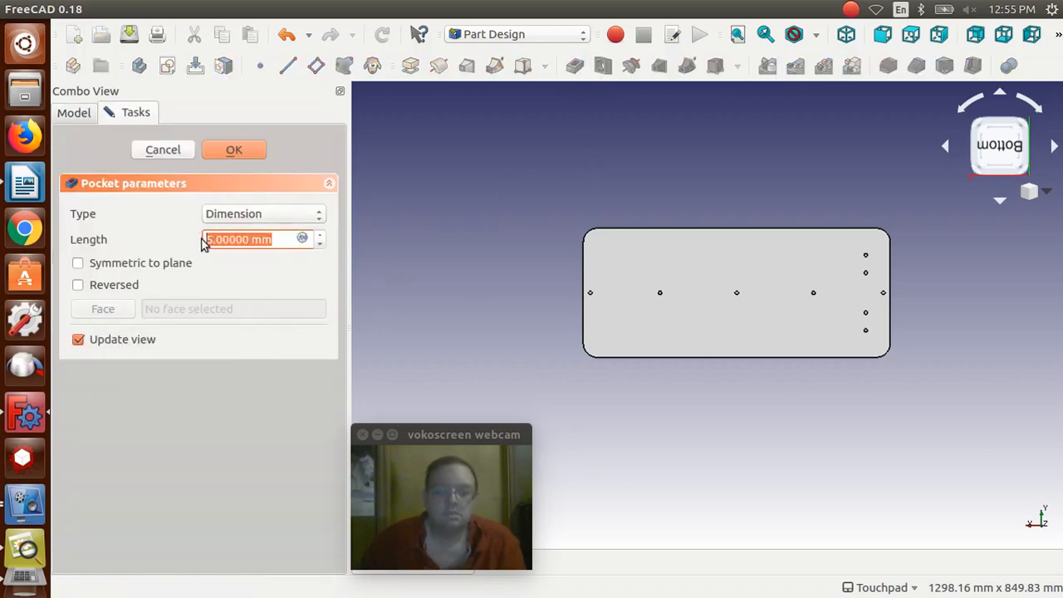
pyautogui.write('1')
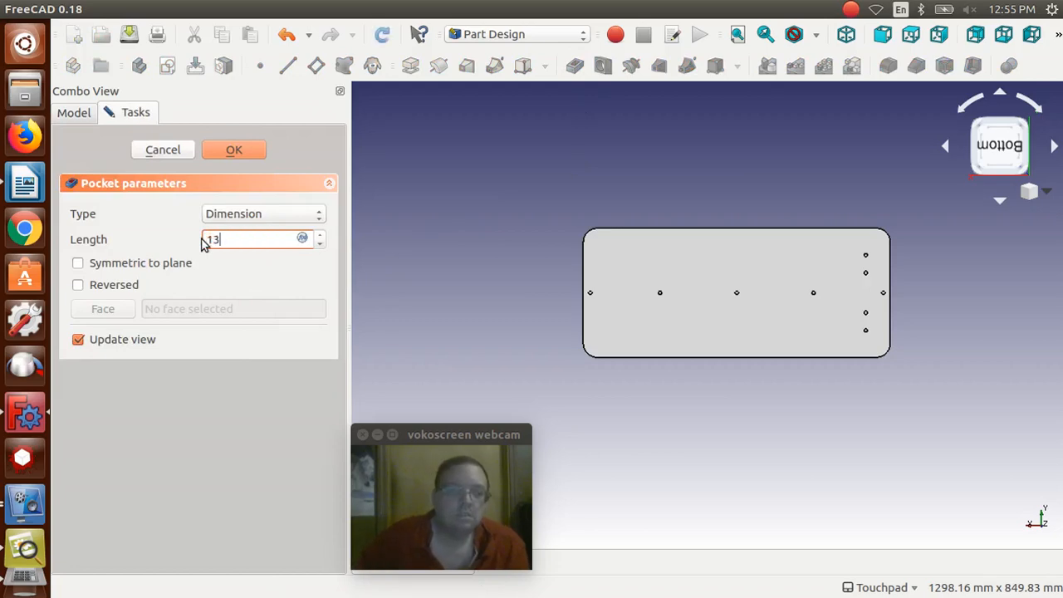
pyautogui.write('3')
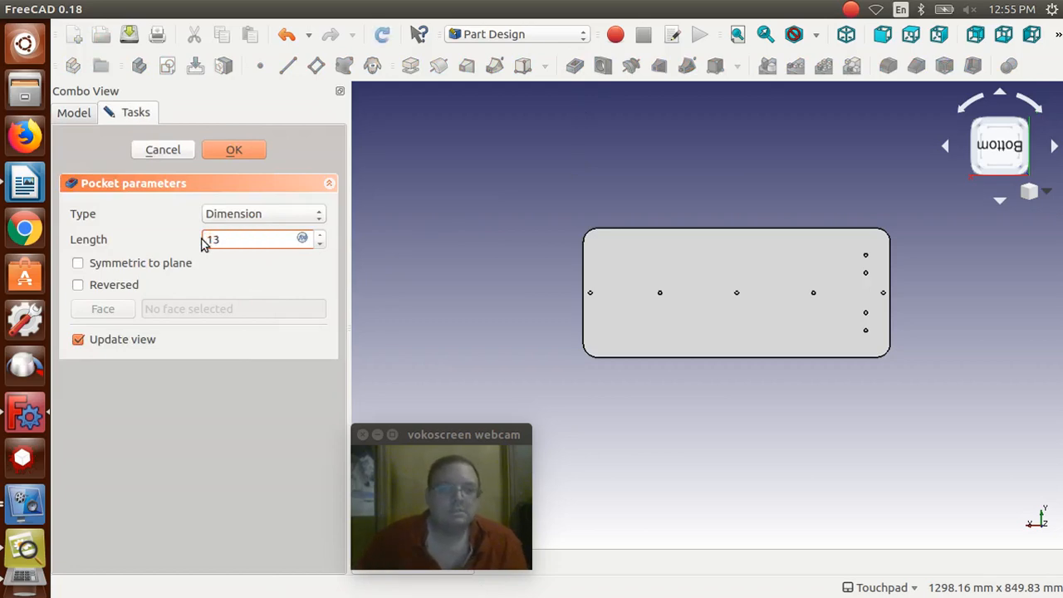
pyautogui.click(237, 150)
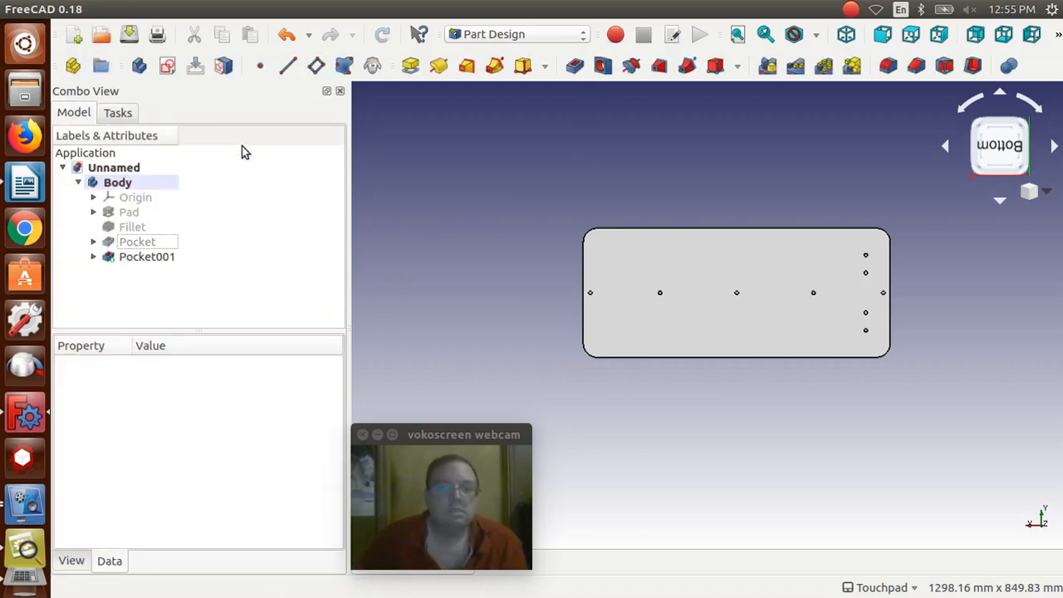
# Step: Rename the new pocket's sketch as Leg Holes and collapse the pocket in the model tree
pyautogui.click(93, 257)
pyautogui.click(135, 273)
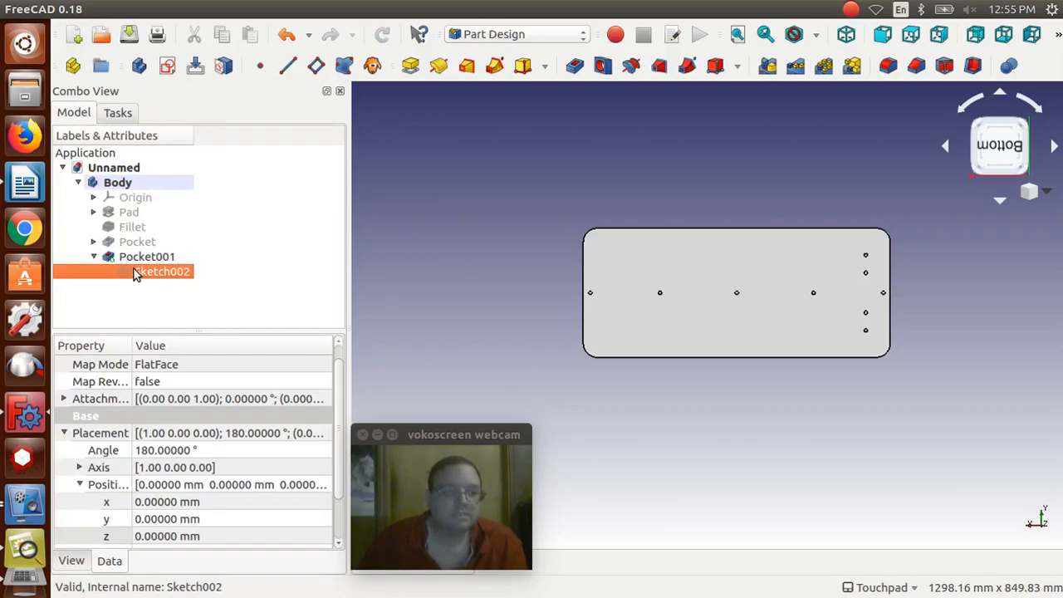
pyautogui.rightClick(143, 269)
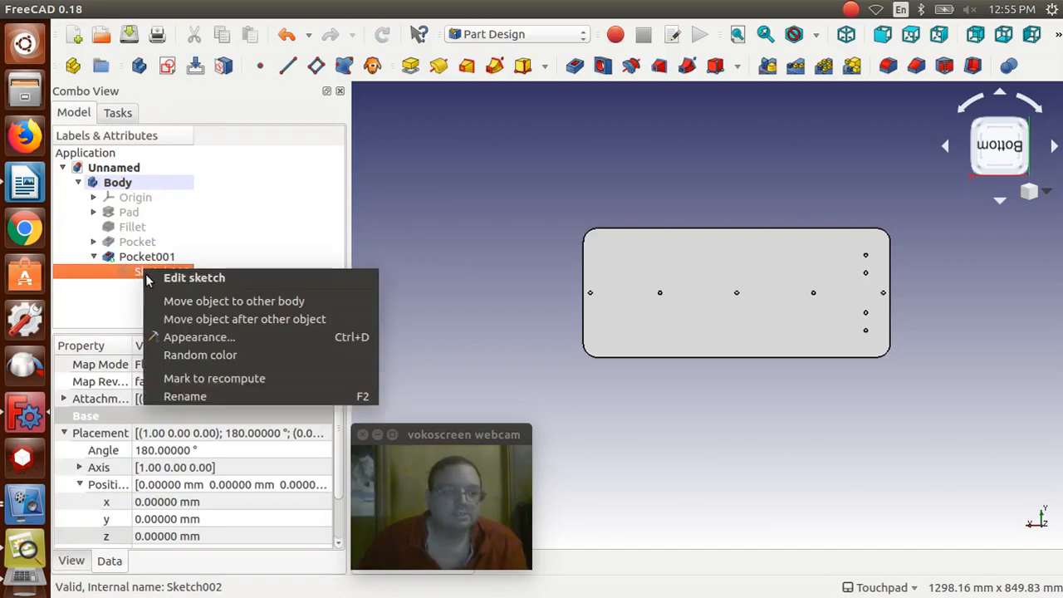
pyautogui.click(212, 396)
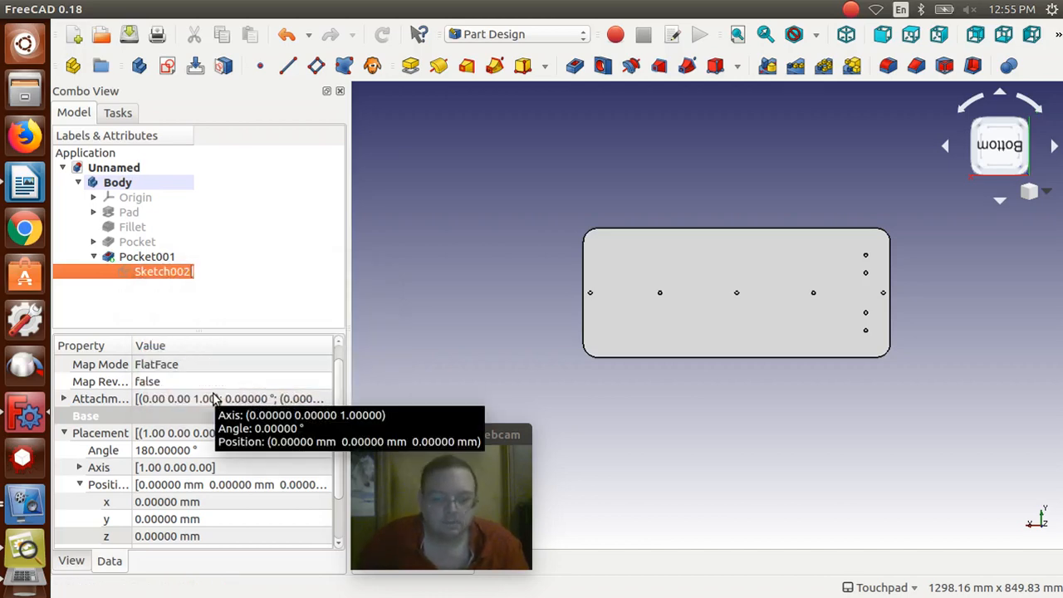
pyautogui.write('Leg Holes')
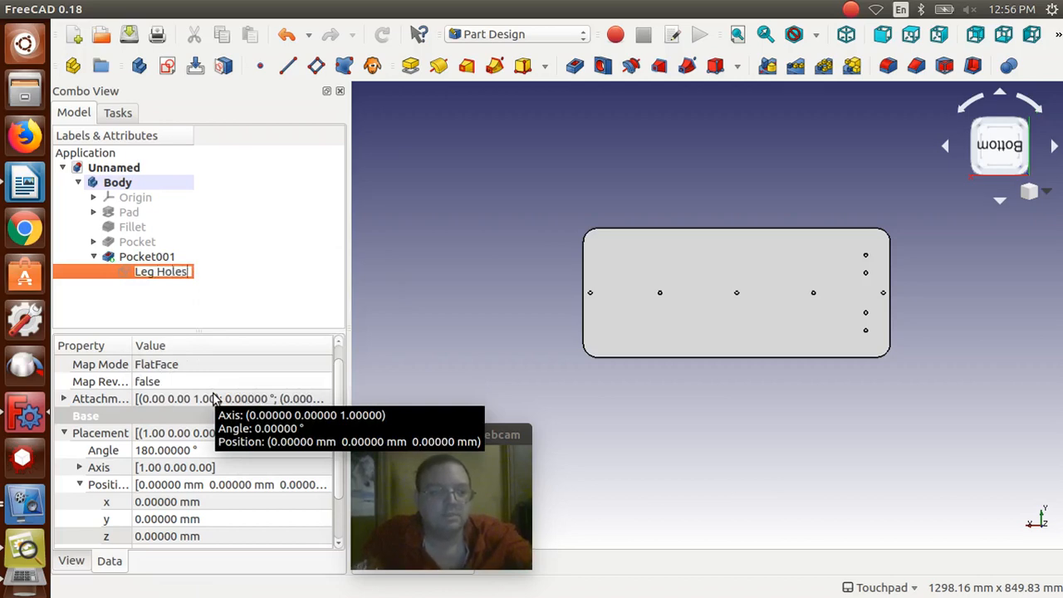
pyautogui.press('Return')
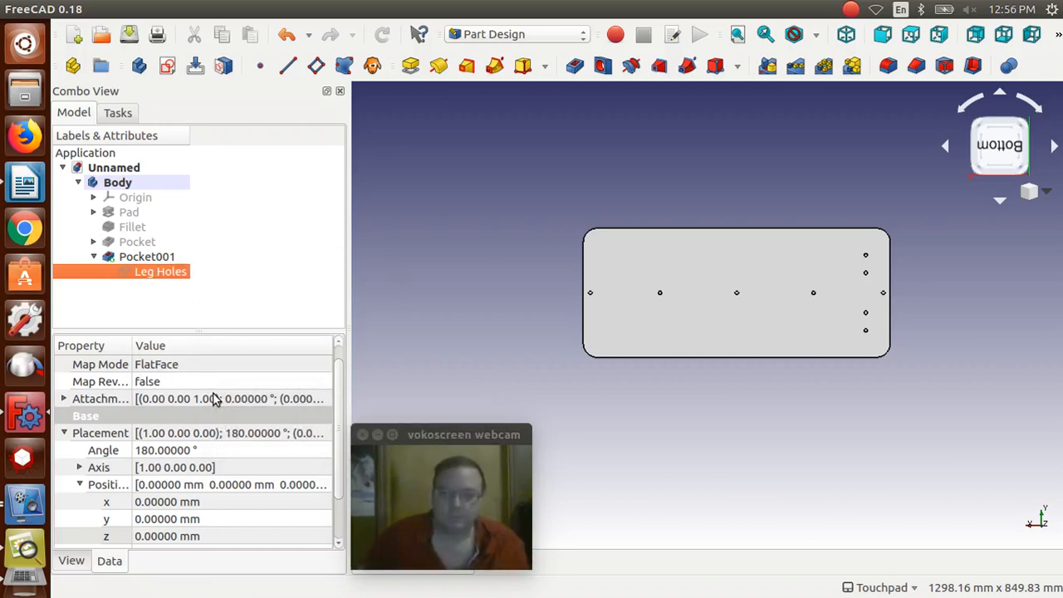
pyautogui.click(93, 256)
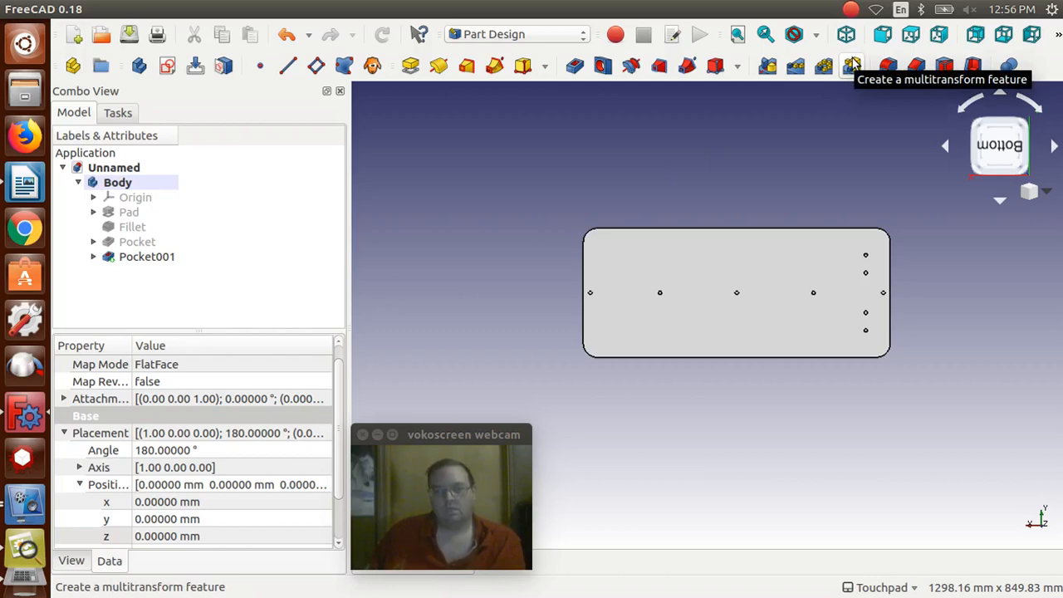
pyautogui.click(94, 257)
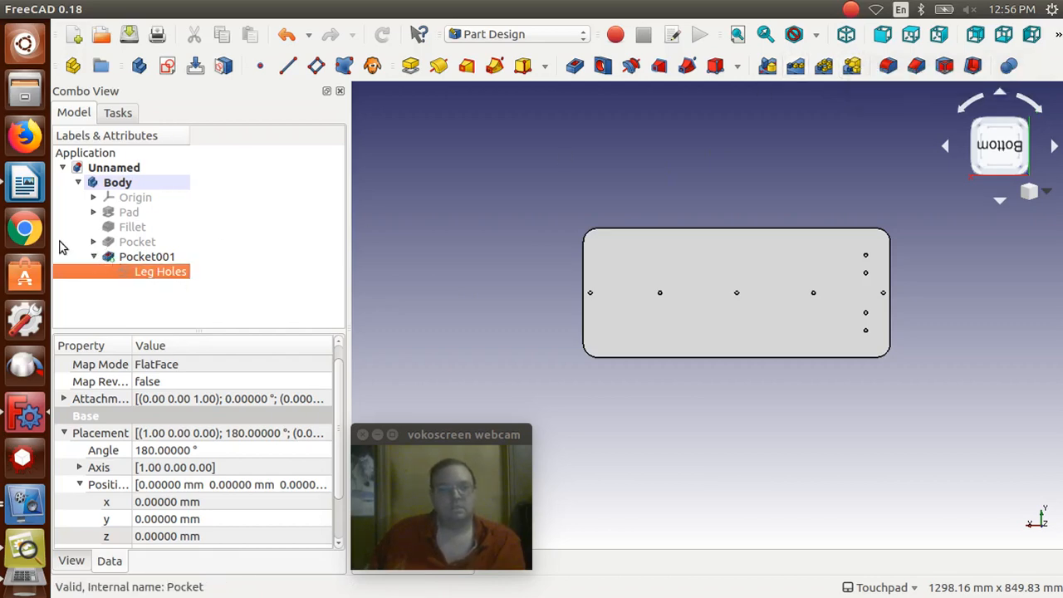
pyautogui.click(93, 259)
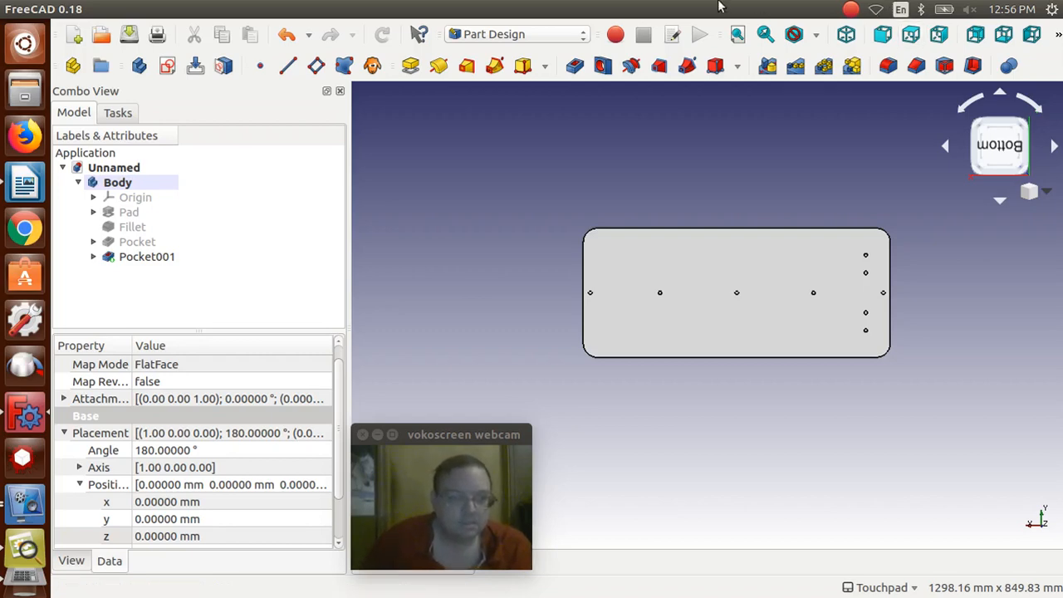
pyautogui.click(437, 253)
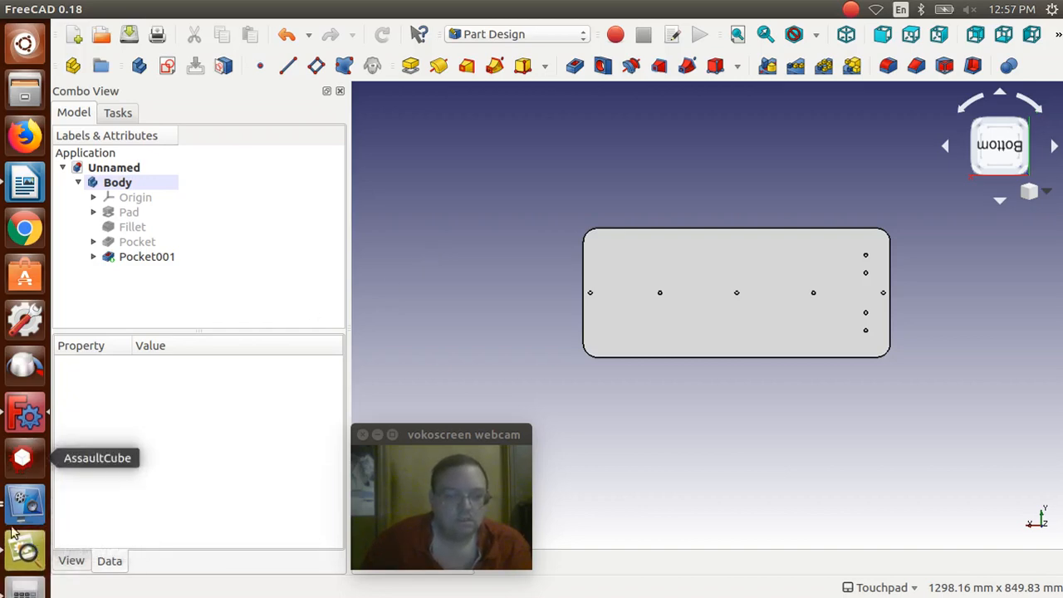
# Step: Switch to the image viewer to consult the hand-drawn Wood Stool plans
pyautogui.click(19, 552)
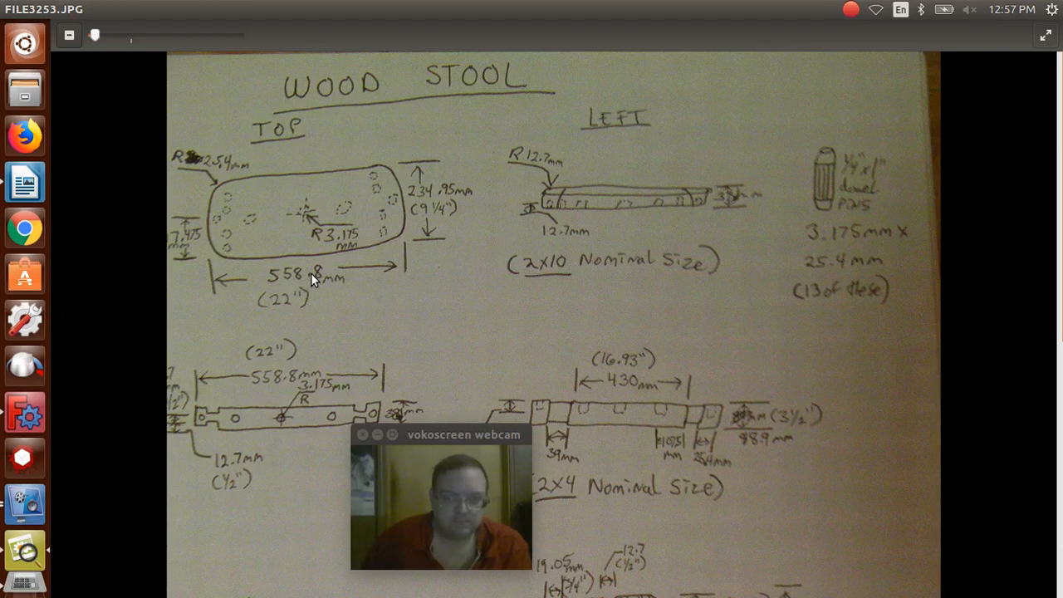
# Step: Check the dowel hole coordinates in the LibreOffice Writer notes against the hand-drawn stool plans in the image viewer
pyautogui.click(25, 184)
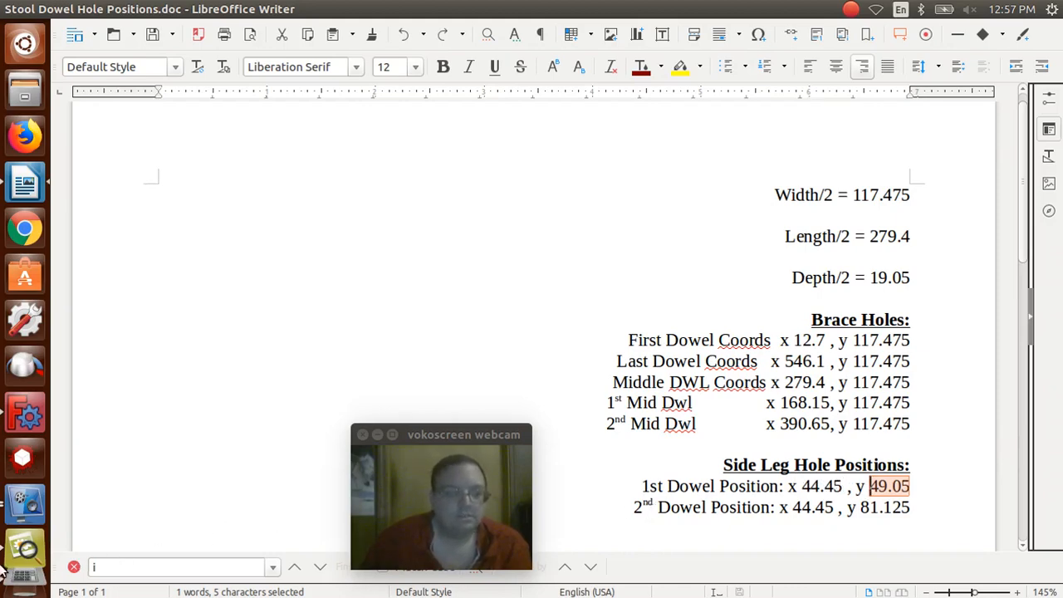
pyautogui.click(27, 558)
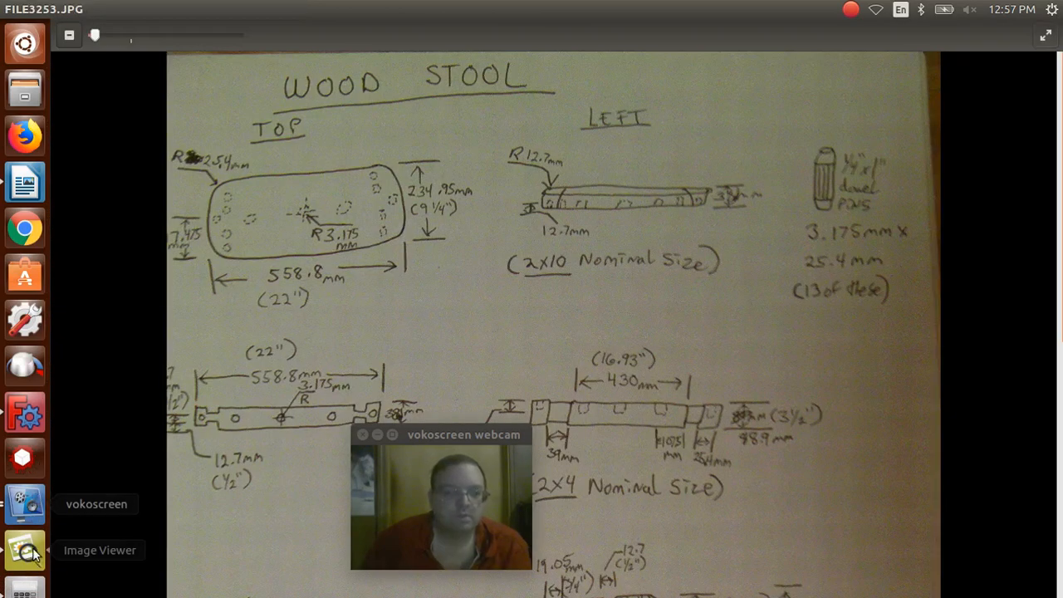
pyautogui.click(25, 193)
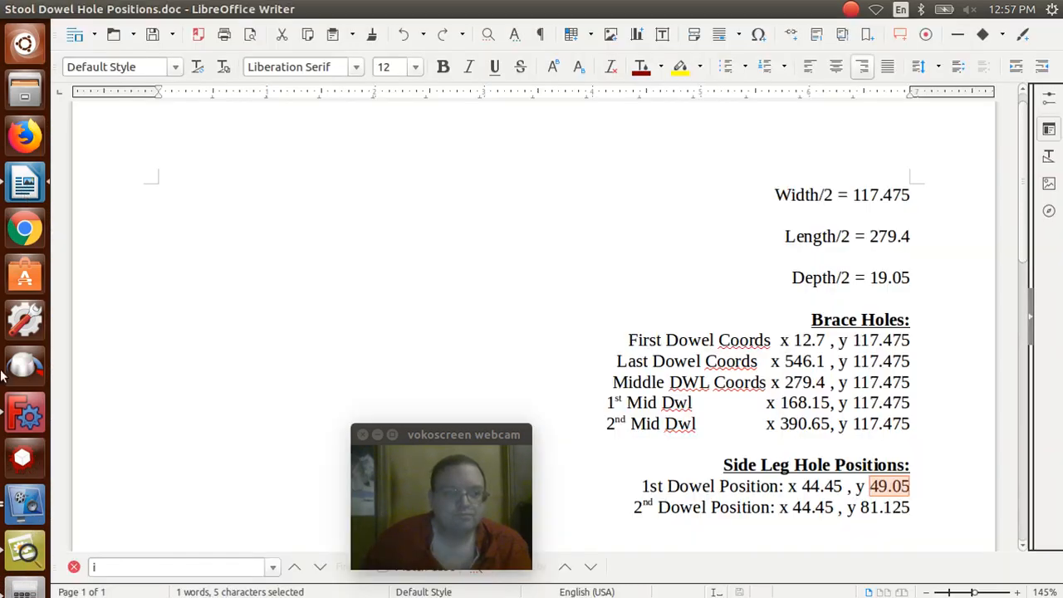
# Step: Switch to the Calculator and work out the spacing between the leg hole rows as 558.8−44.5−44.5
pyautogui.click(32, 585)
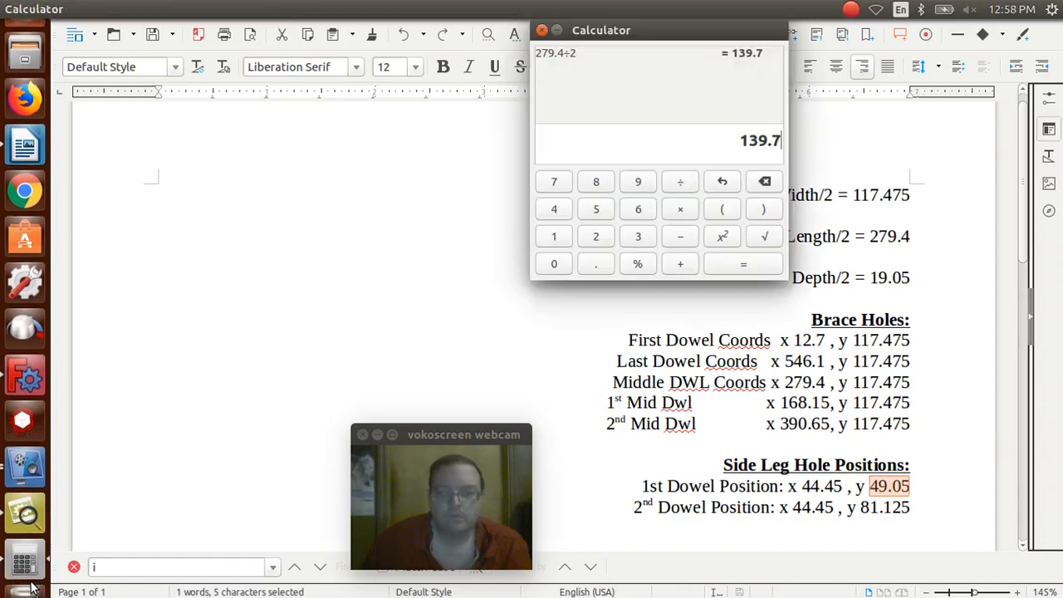
pyautogui.click(765, 182)
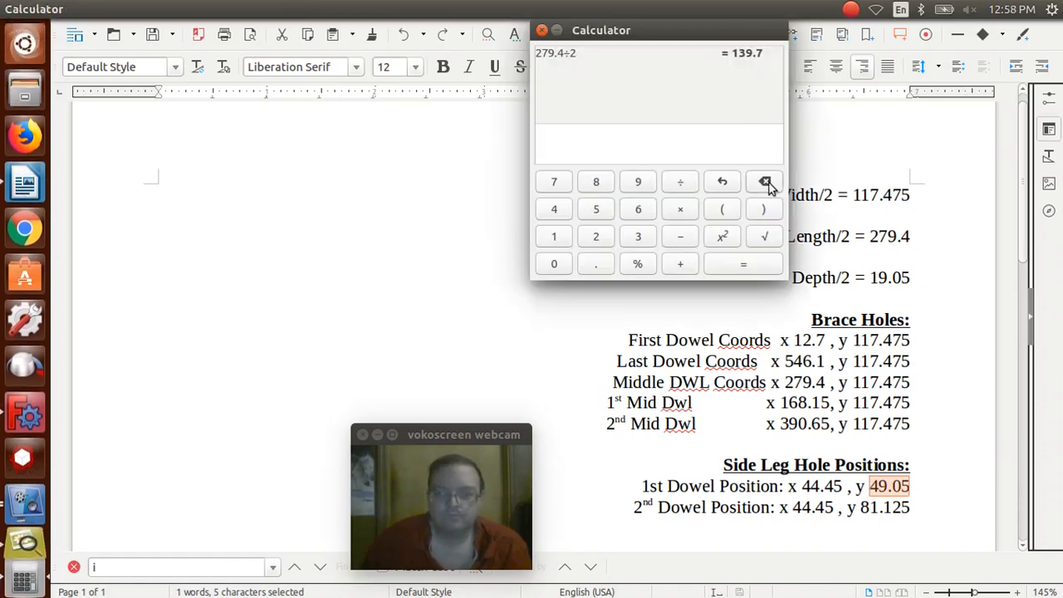
pyautogui.write('55')
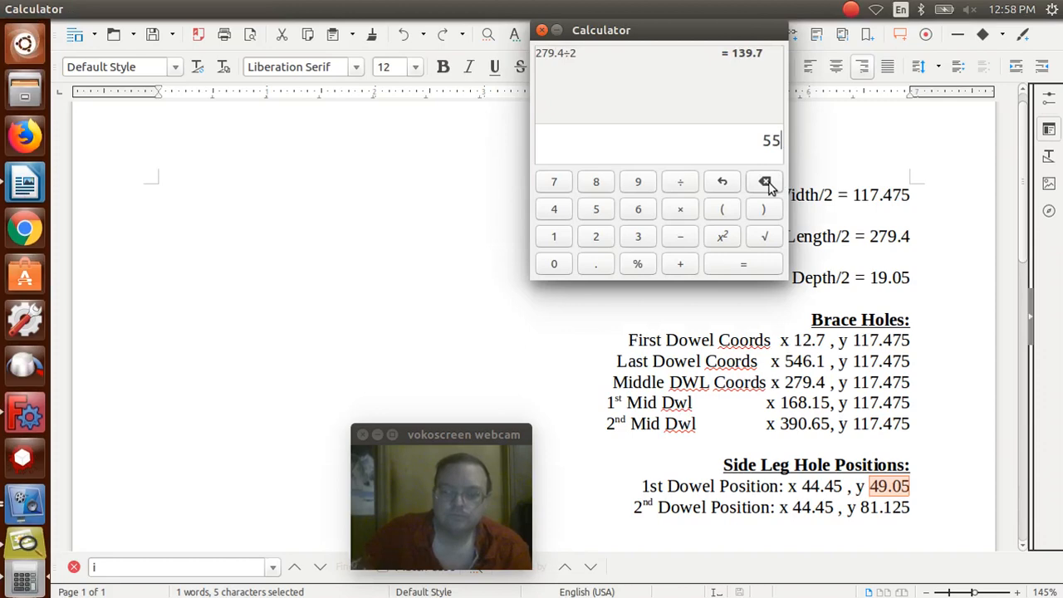
pyautogui.write('8.8')
pyautogui.write('-')
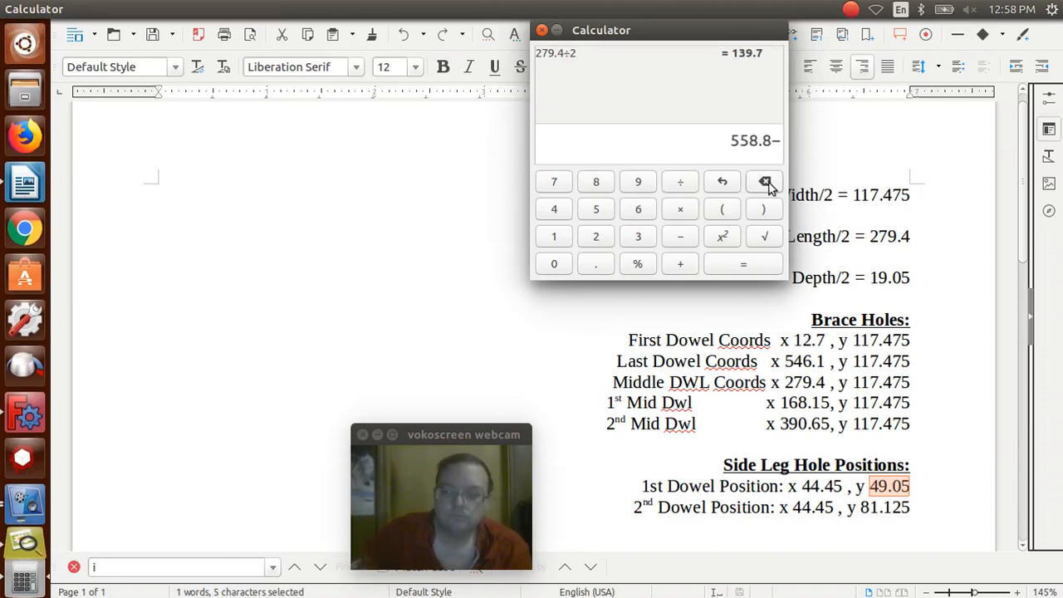
pyautogui.write('44.5')
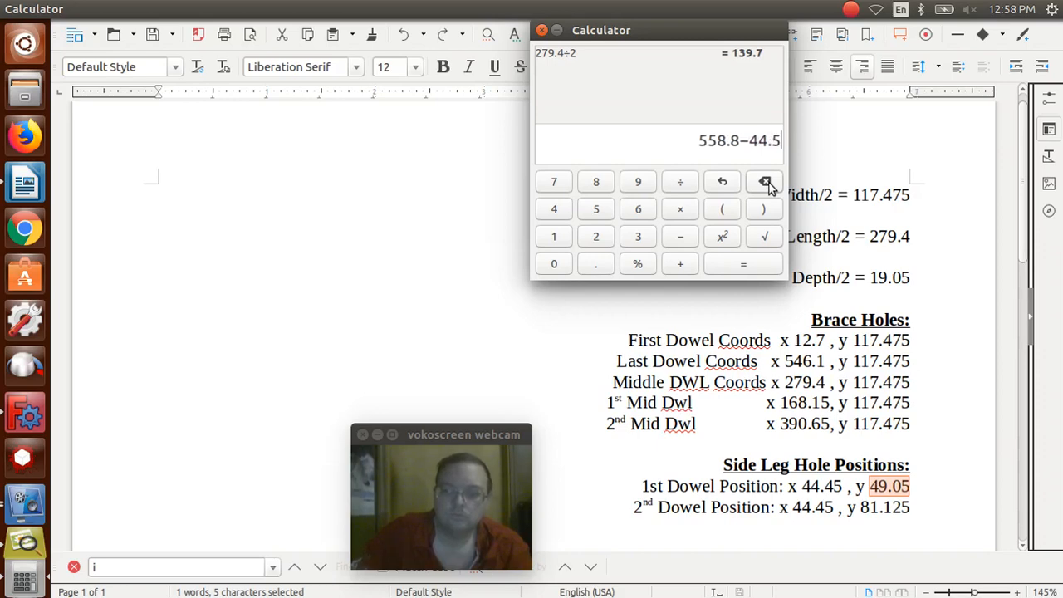
pyautogui.write('-')
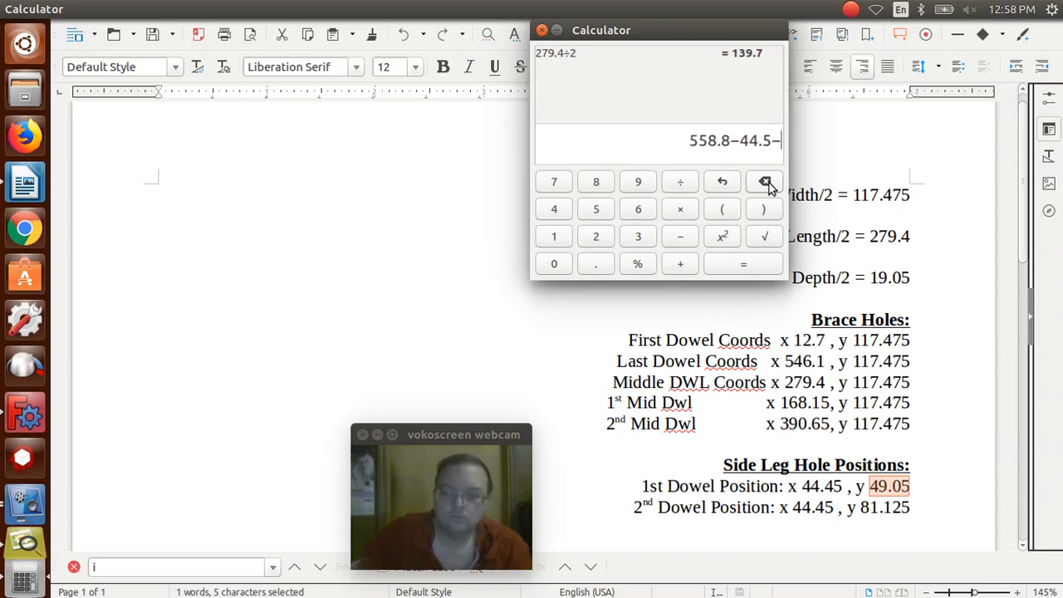
pyautogui.write('44.5')
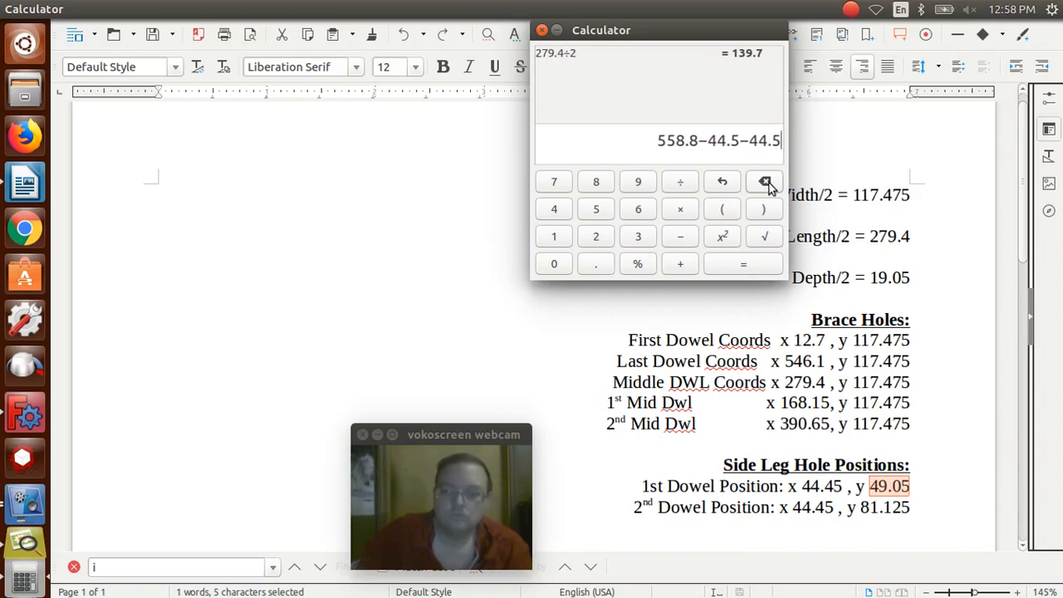
pyautogui.press('Return')
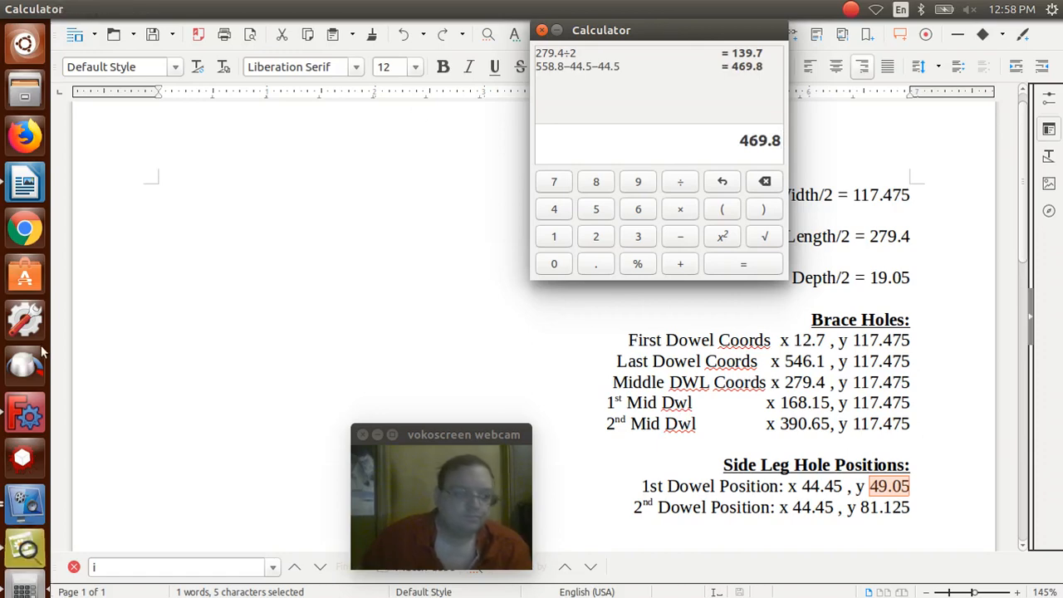
# Step: Switch to FreeCAD and pattern the leg hole pocket linearly along the horizontal sketch axis with 2 occurrences over 469.8 mm
pyautogui.click(37, 409)
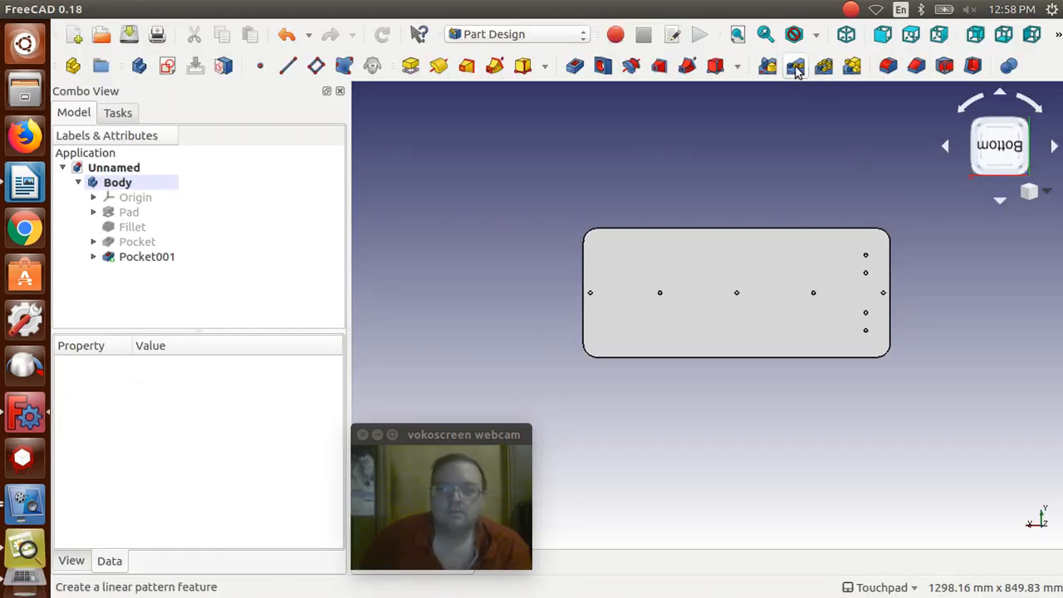
pyautogui.click(124, 256)
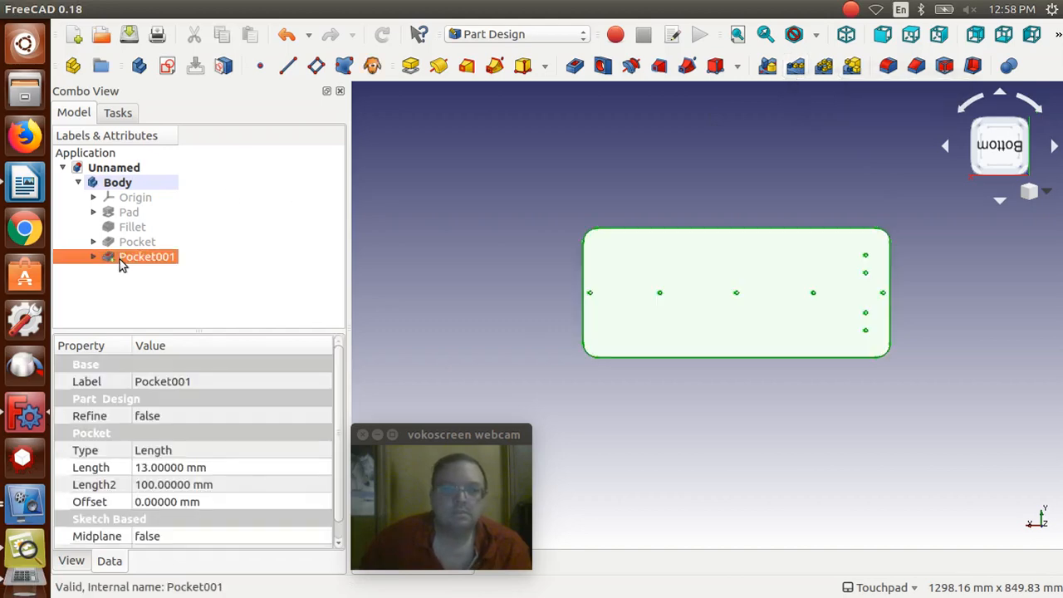
pyautogui.click(795, 66)
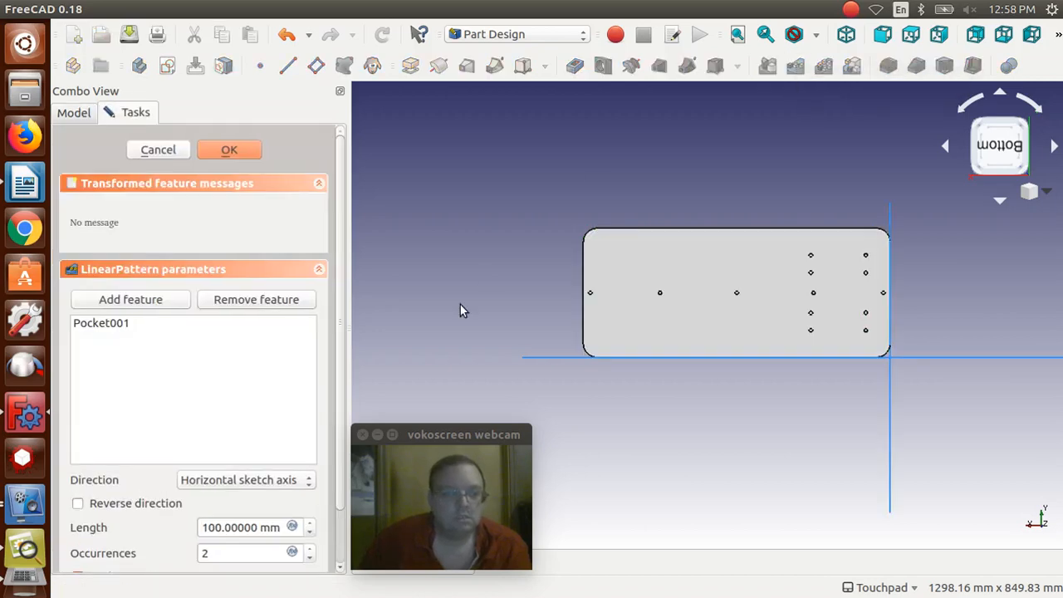
pyautogui.scroll(-2, 344, 368)
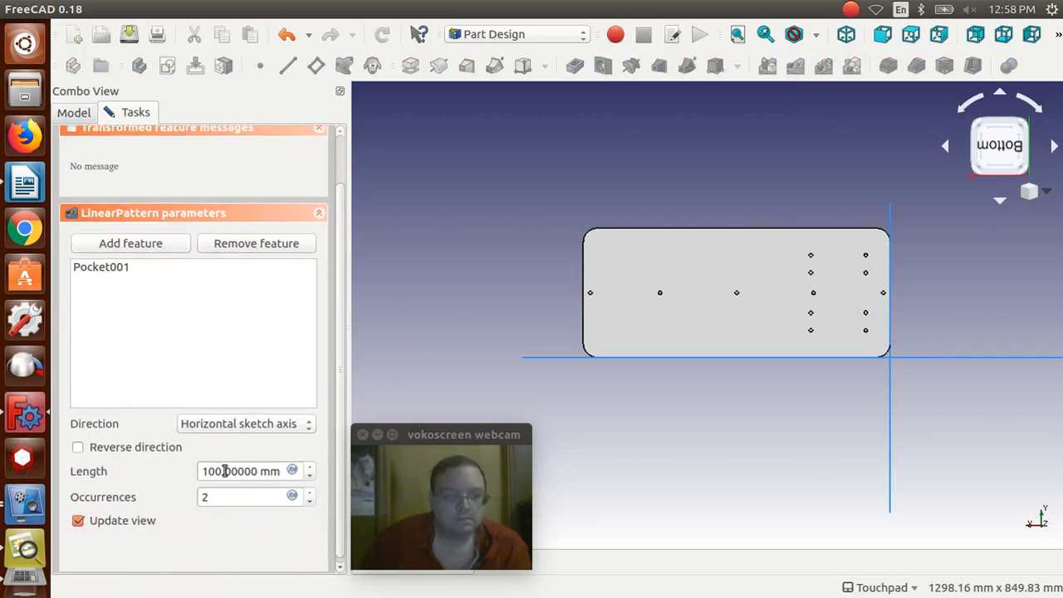
pyautogui.moveTo(204, 471); pyautogui.dragTo(293, 465)
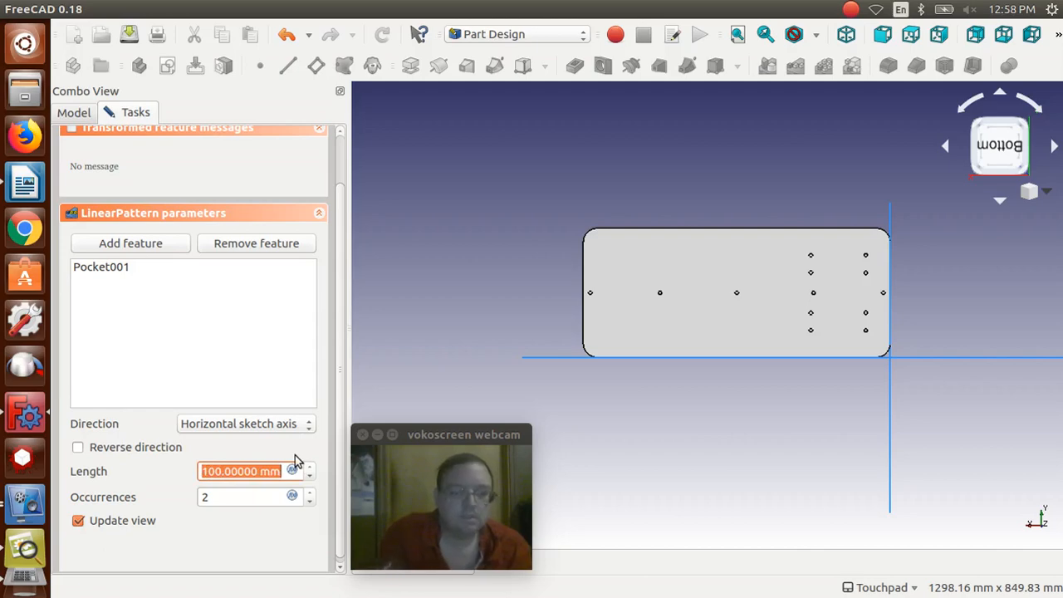
pyautogui.write('469.8')
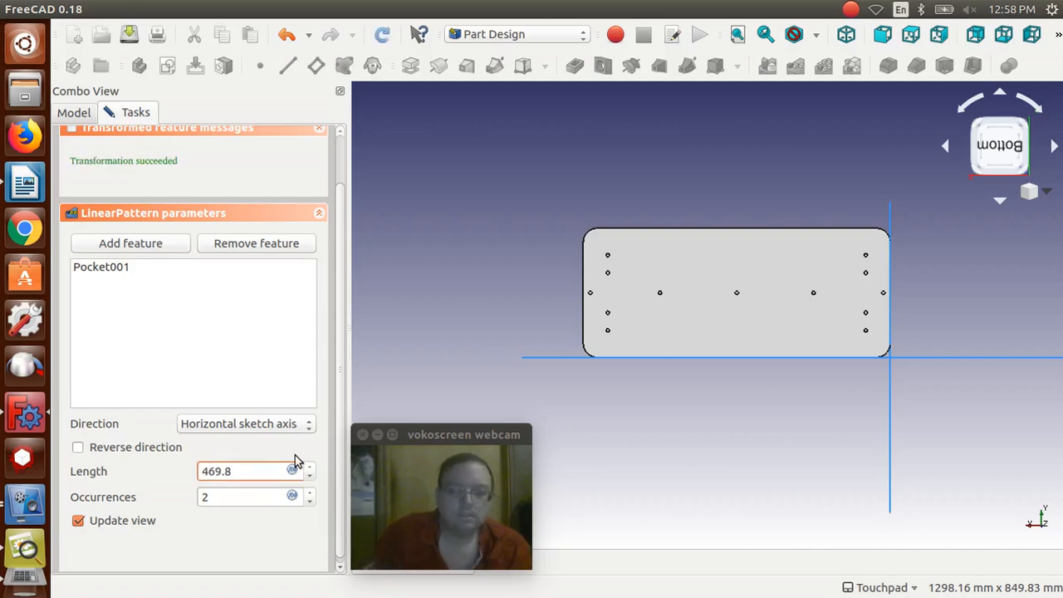
pyautogui.press('Return')
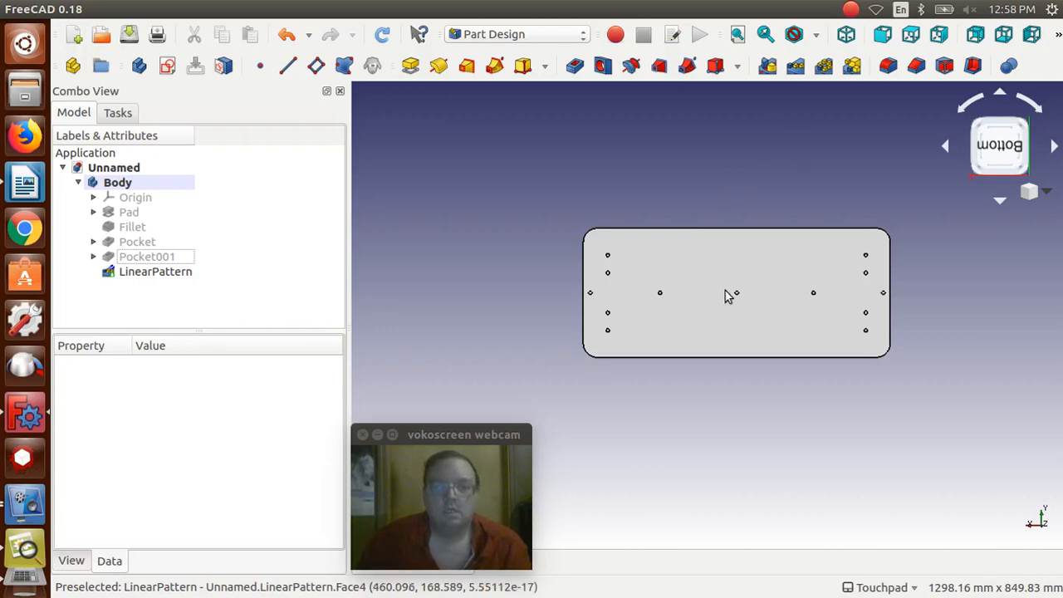
# Step: Examine the dowel holes on the seat's underside from an angle and the seat's top in isometric view
pyautogui.scroll(4, 714, 380)
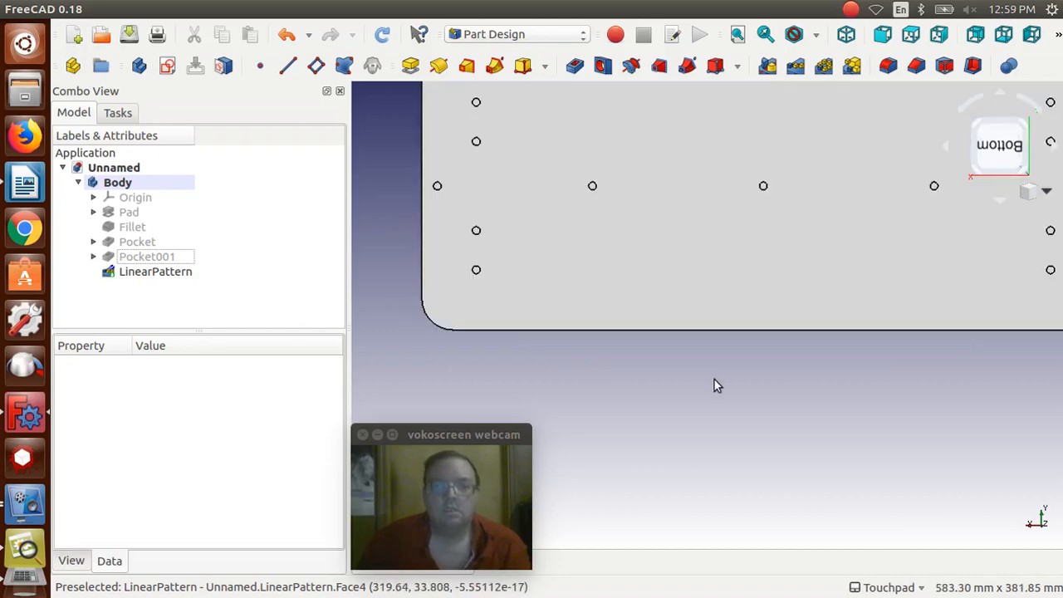
pyautogui.press('alt')
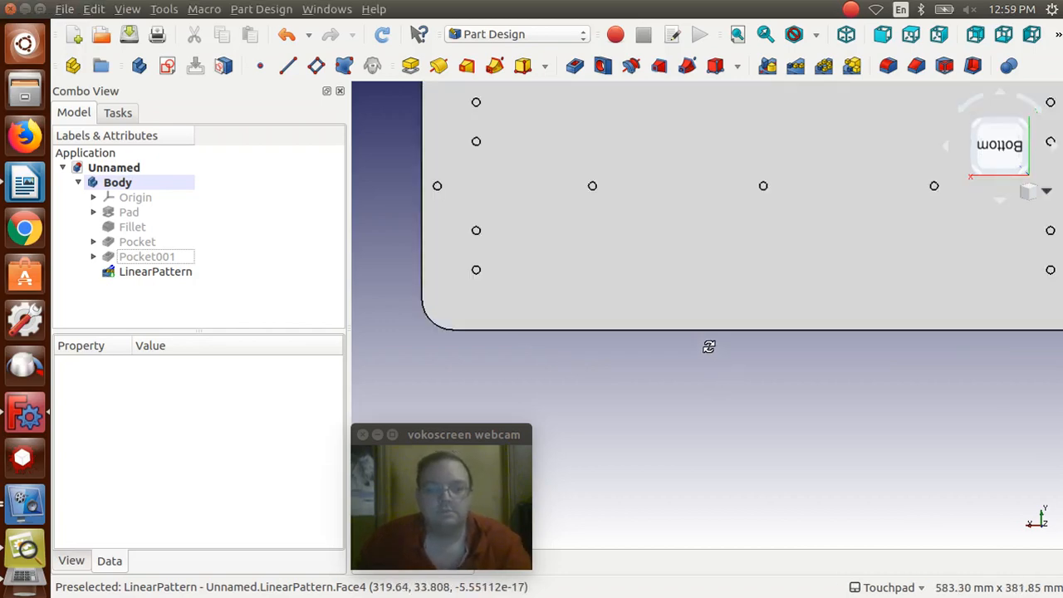
pyautogui.keyDown('alt'); pyautogui.moveTo(709, 346); pyautogui.dragTo(750, 294); pyautogui.keyUp('alt')
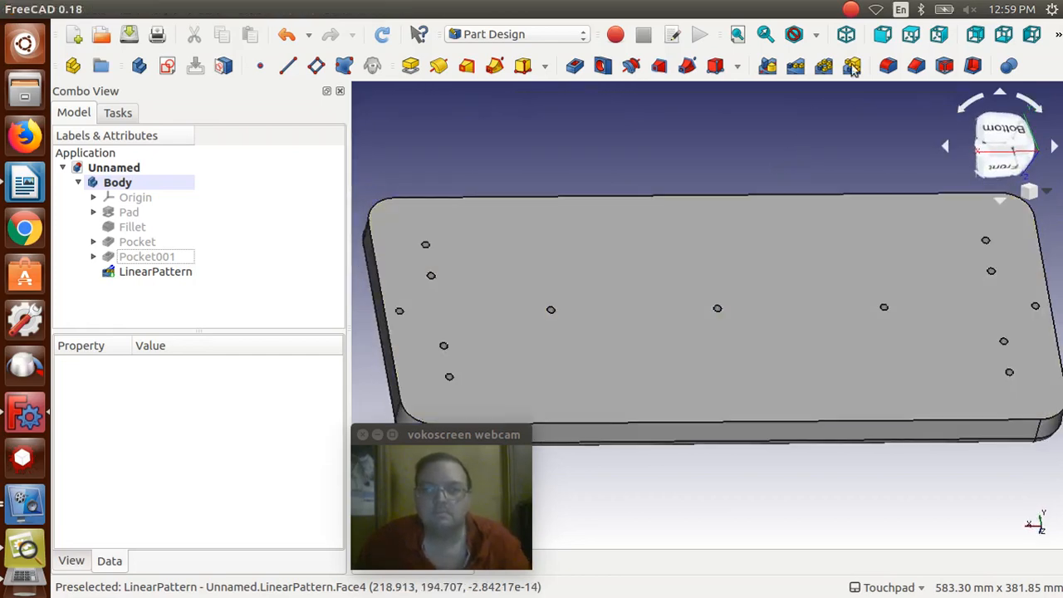
pyautogui.click(847, 36)
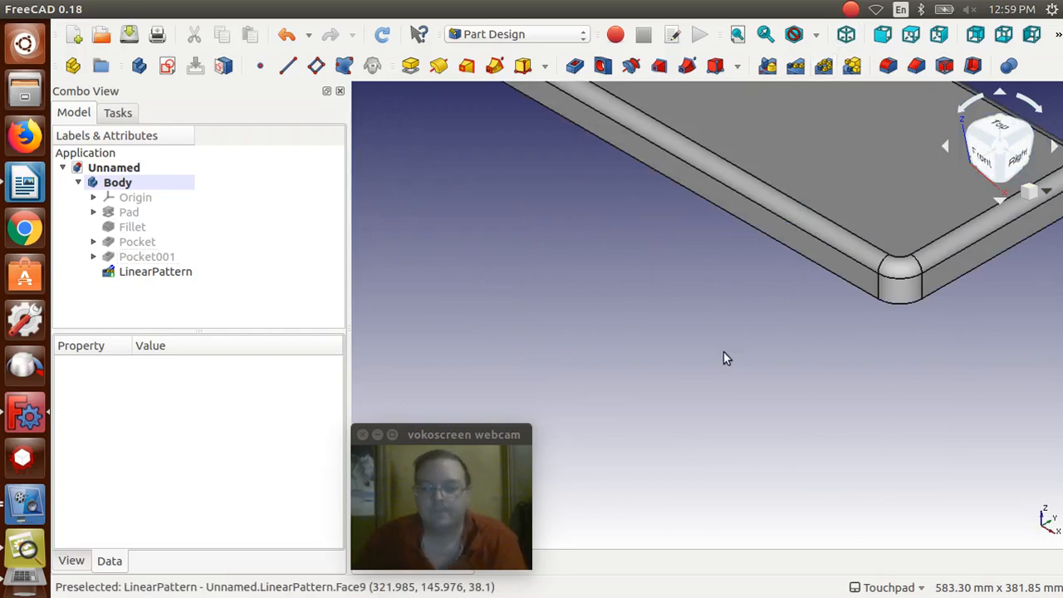
pyautogui.press('Down')
pyautogui.press('Down')
pyautogui.press('Down')
pyautogui.press('Left')
pyautogui.press('Left')
pyautogui.press('Down')
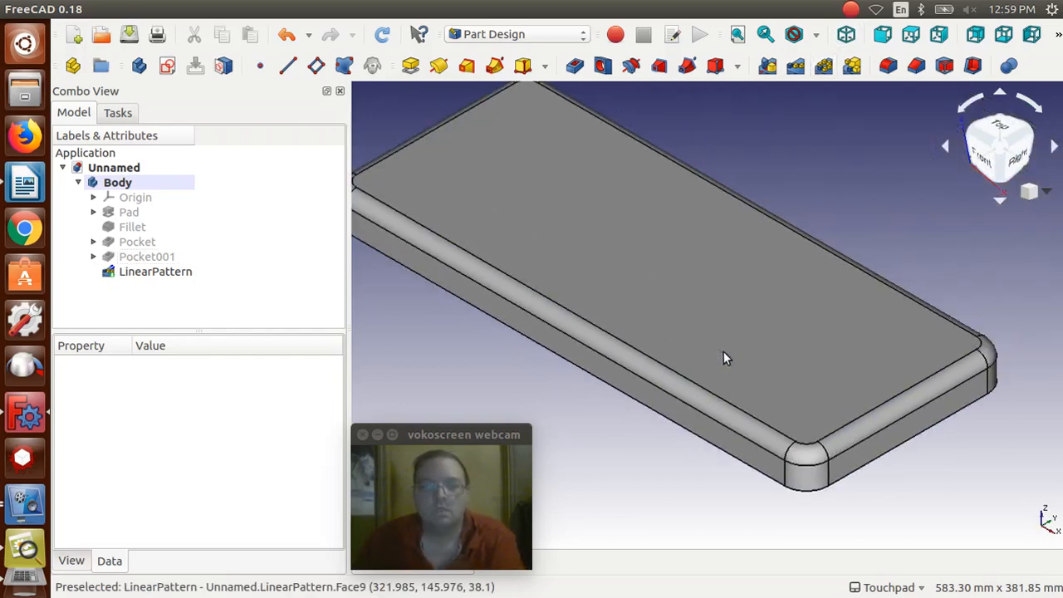
pyautogui.press('Right')
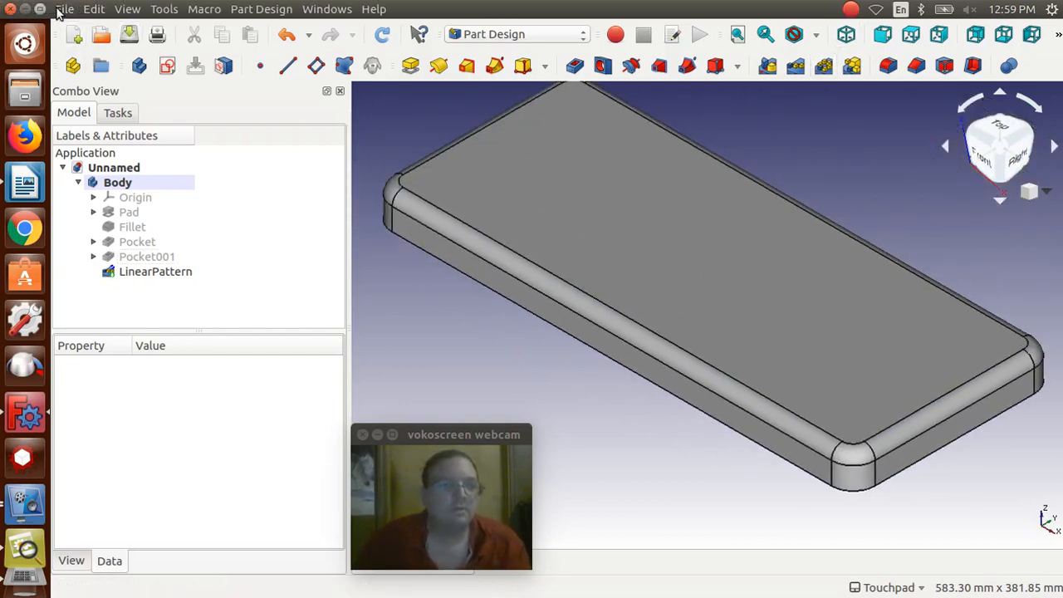
# Step: Save the document as Wood Stool Top in the FreeCAD Videos folder under Documents
pyautogui.click(61, 9)
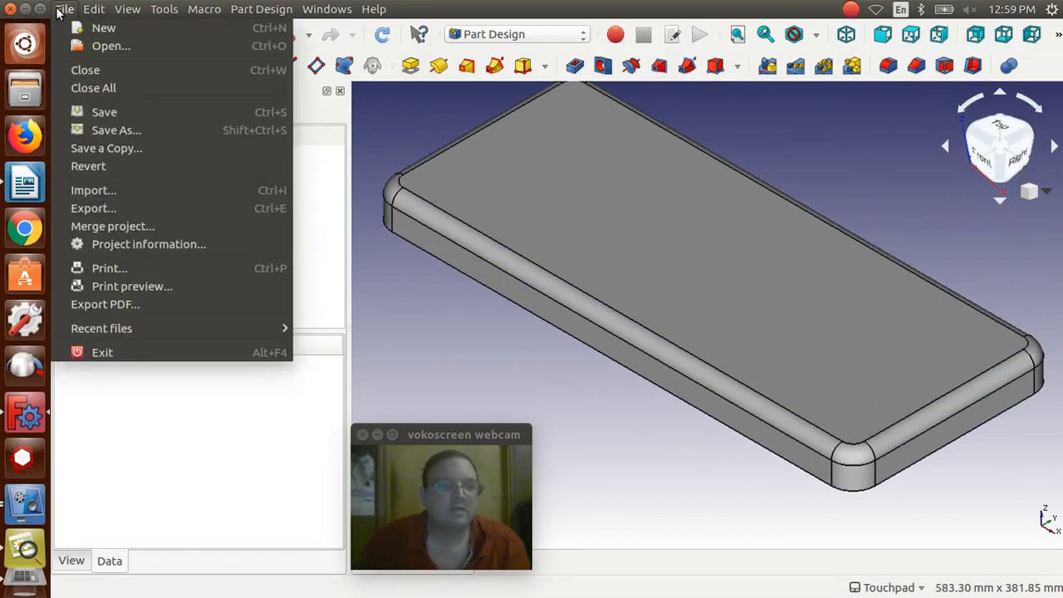
pyautogui.click(103, 114)
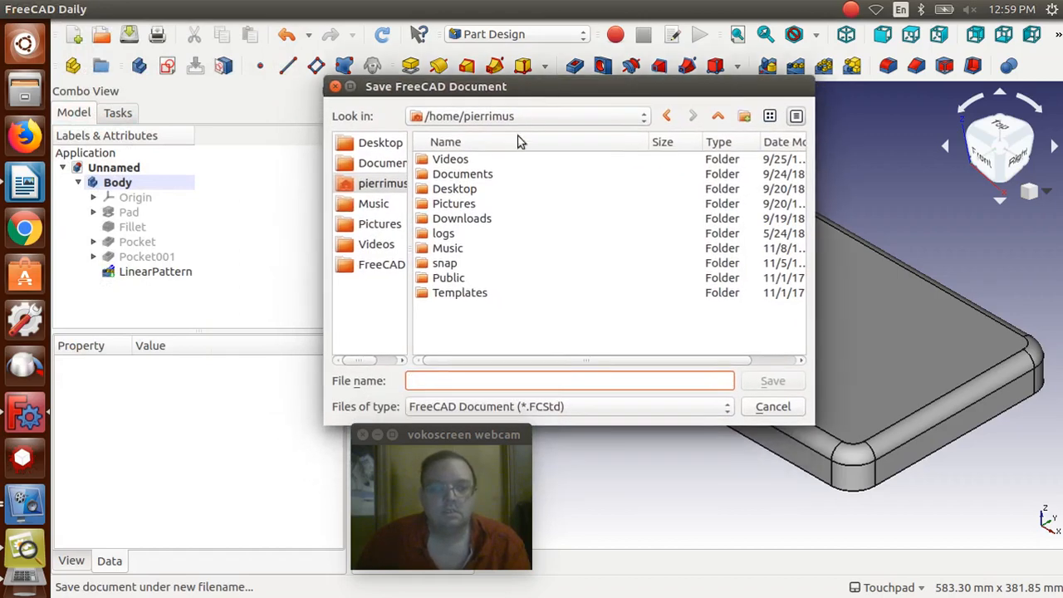
pyautogui.click(487, 176)
pyautogui.doubleClick(486, 174)
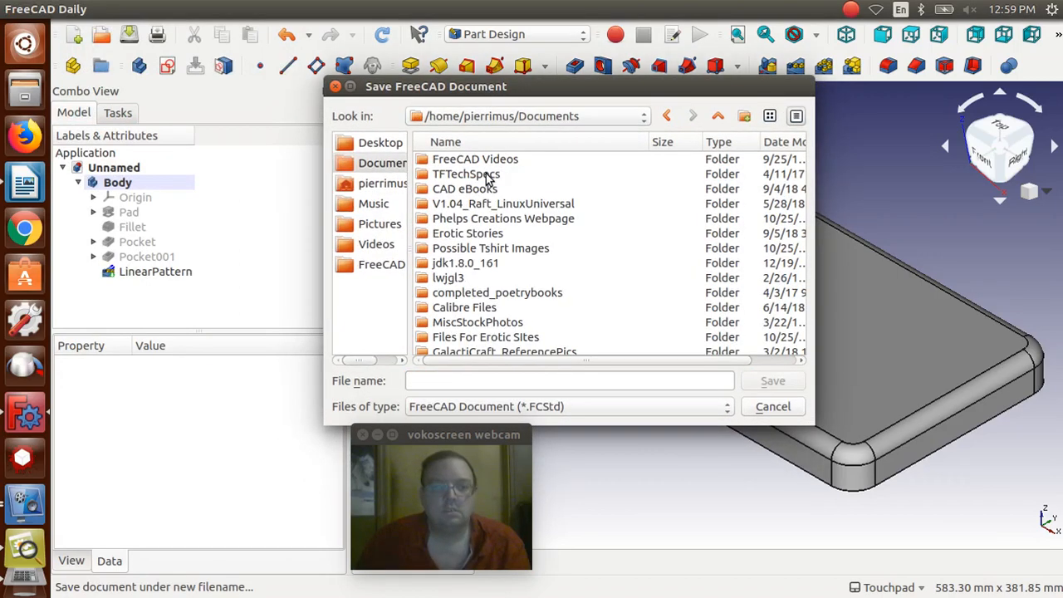
pyautogui.doubleClick(483, 160)
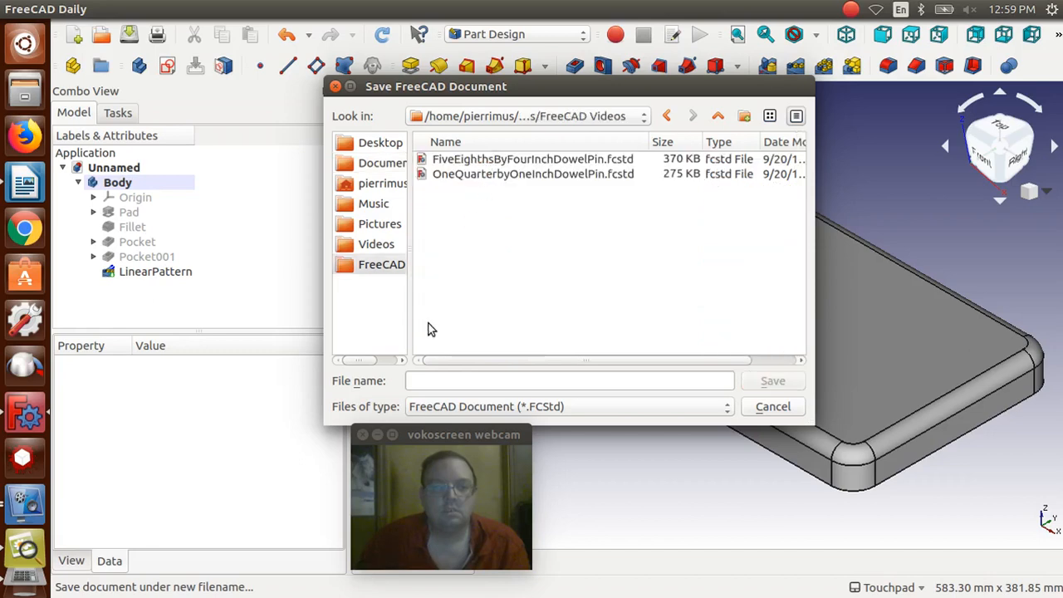
pyautogui.click(437, 379)
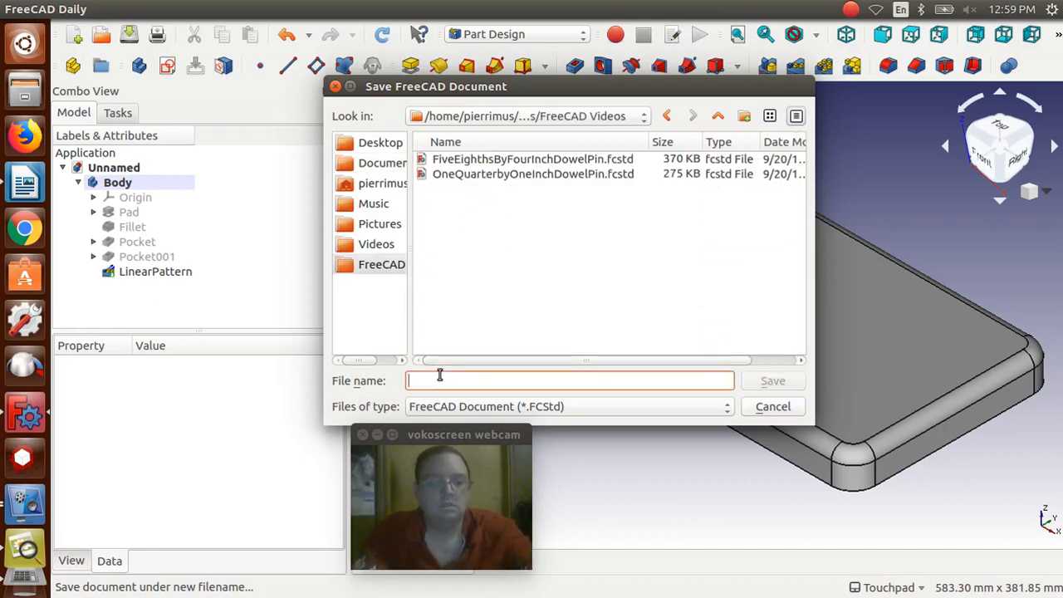
pyautogui.write('Wood S')
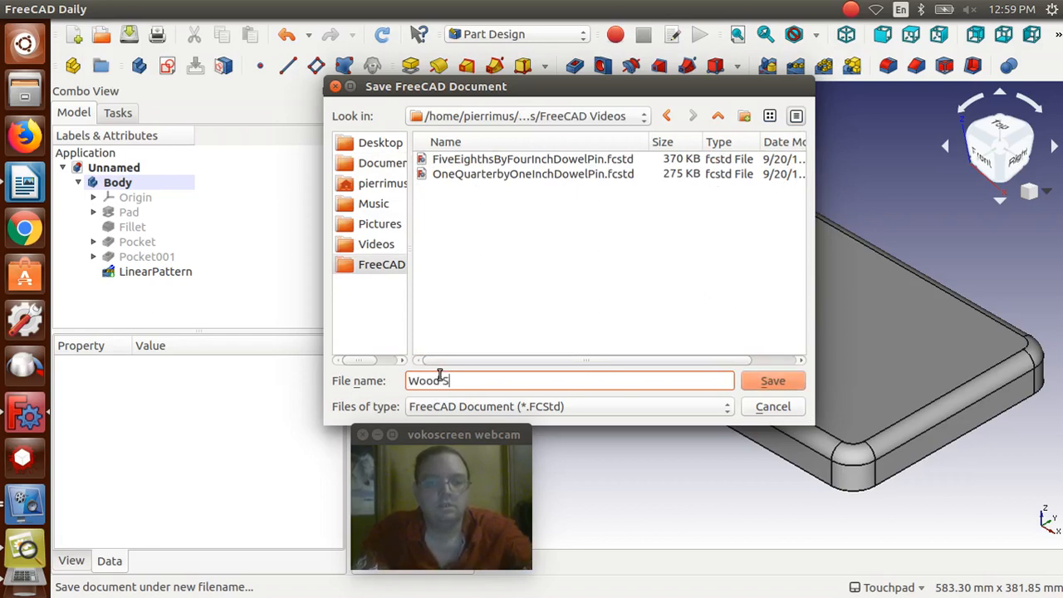
pyautogui.write('tool Top')
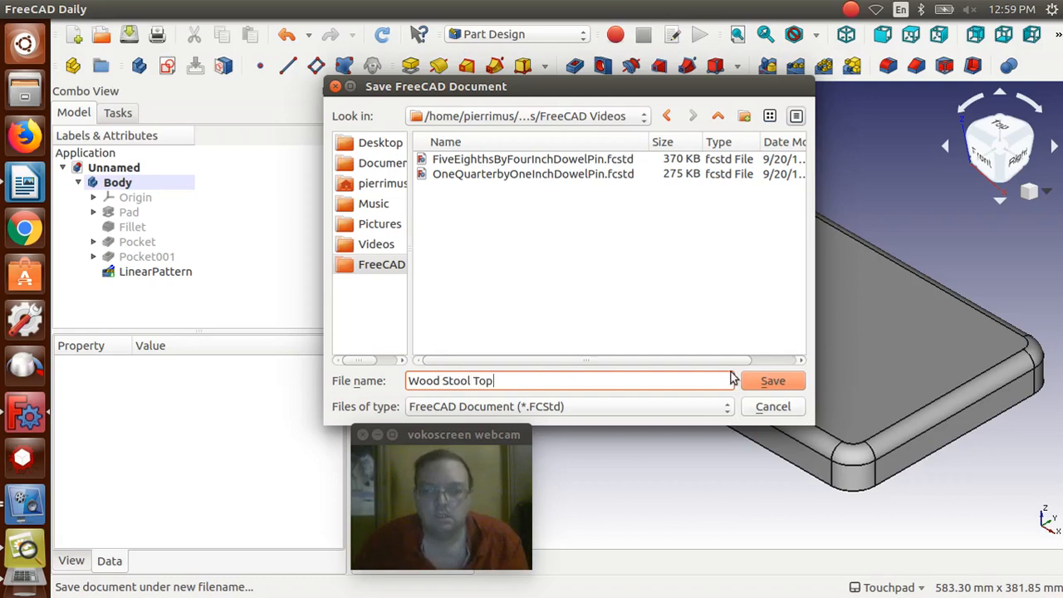
pyautogui.click(773, 381)
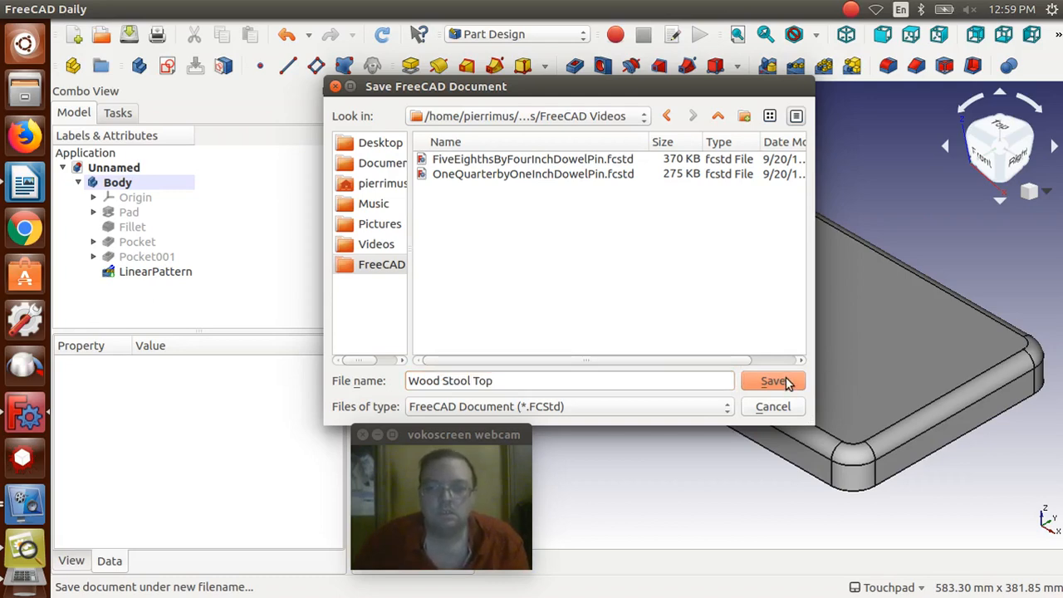